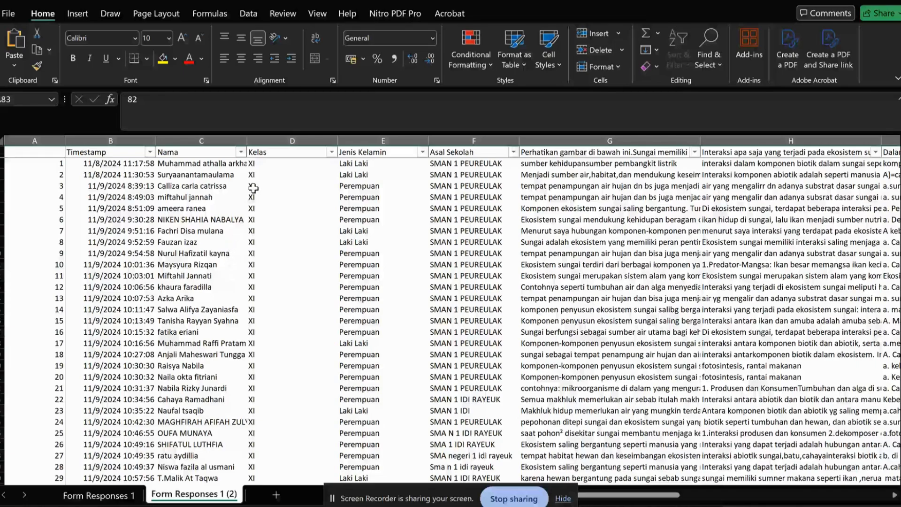
Step: Look through the student responses in Form Responses 1 (2) for names and answers that are not valid
scroll(253, 188, "down", 2)
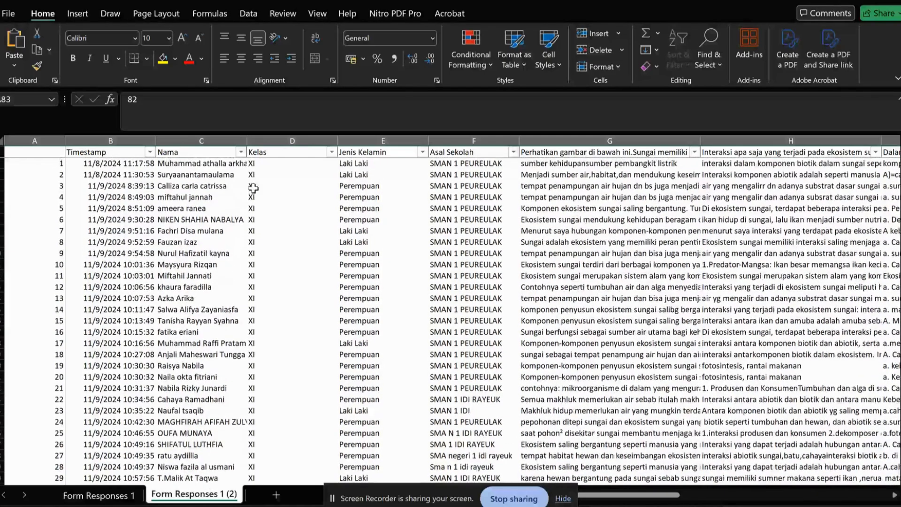
scroll(253, 189, "down", 4)
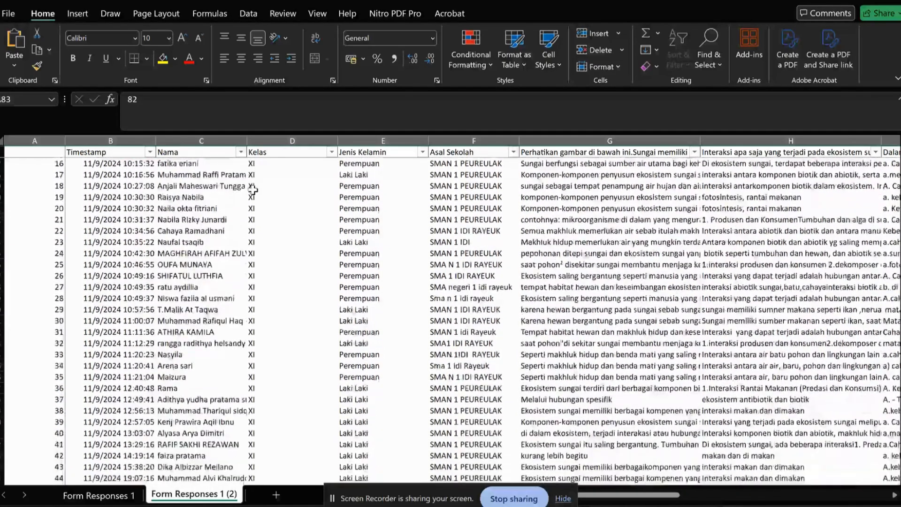
scroll(253, 189, "down", 1)
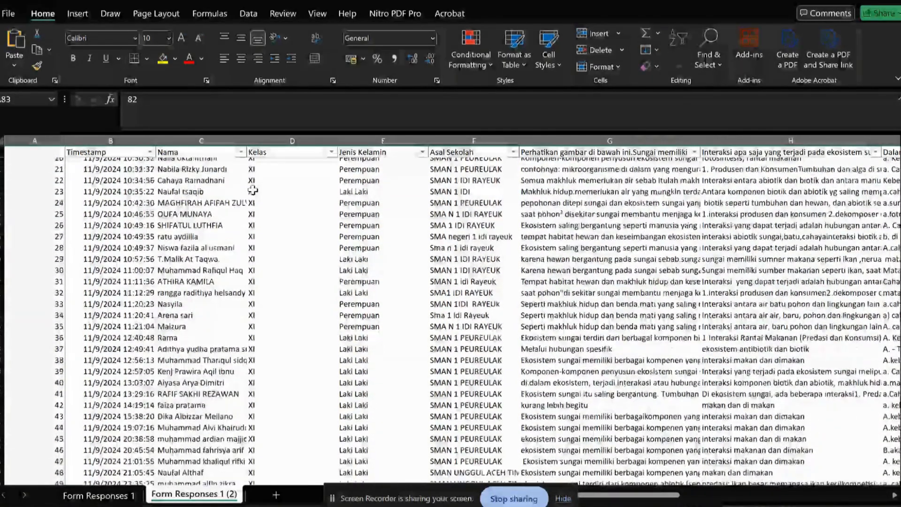
scroll(254, 189, "down", 1)
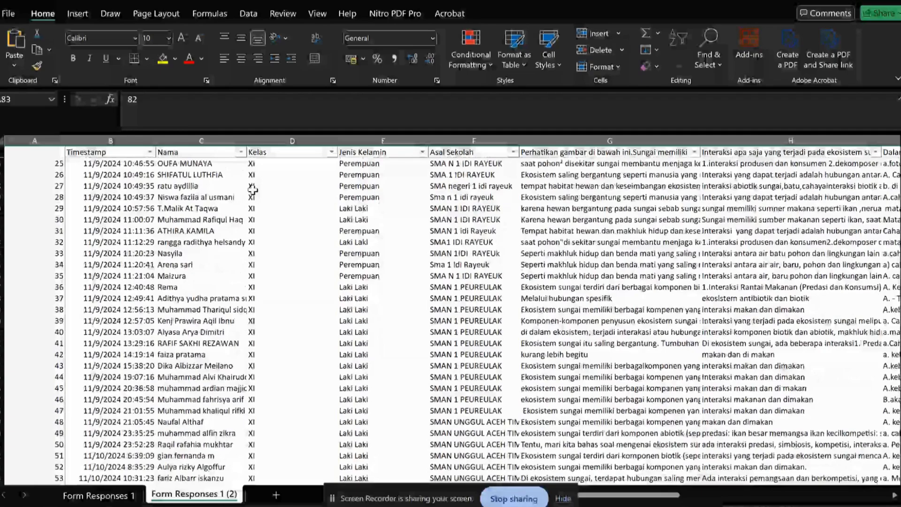
scroll(253, 189, "down", 1)
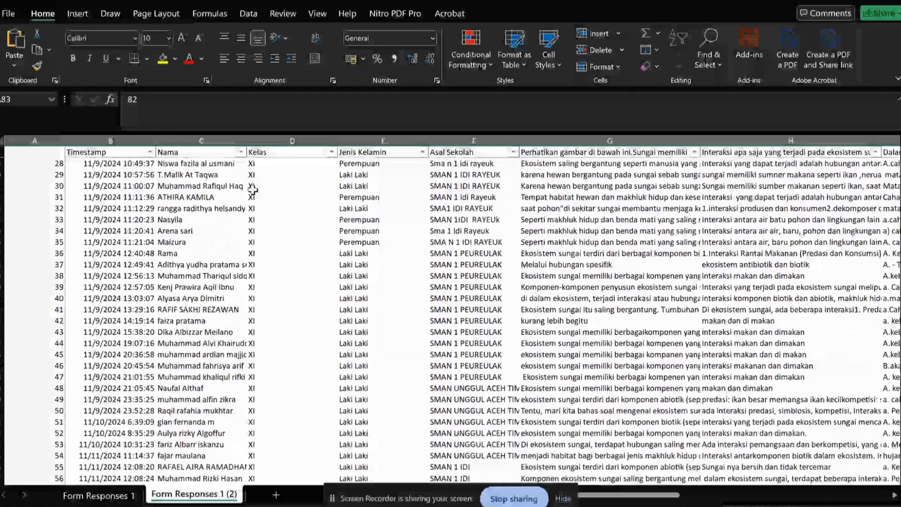
scroll(253, 190, "down", 5)
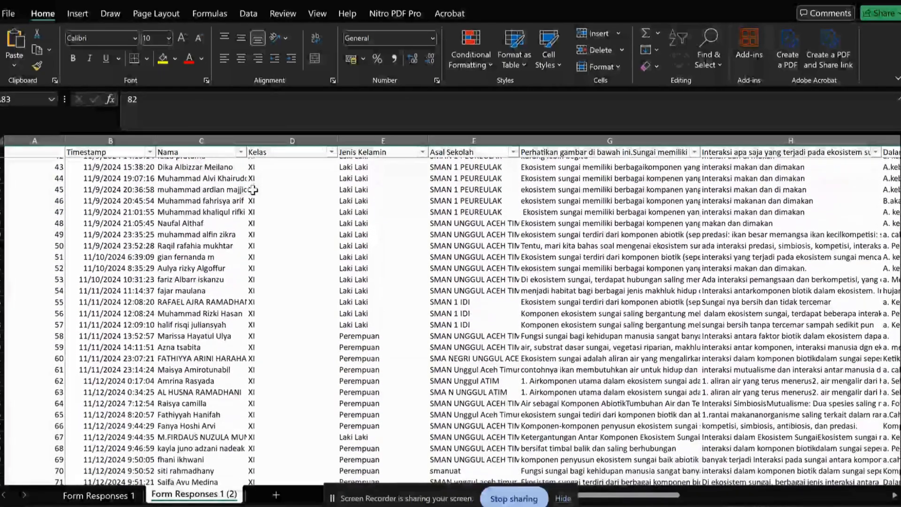
scroll(256, 225, "down", 3)
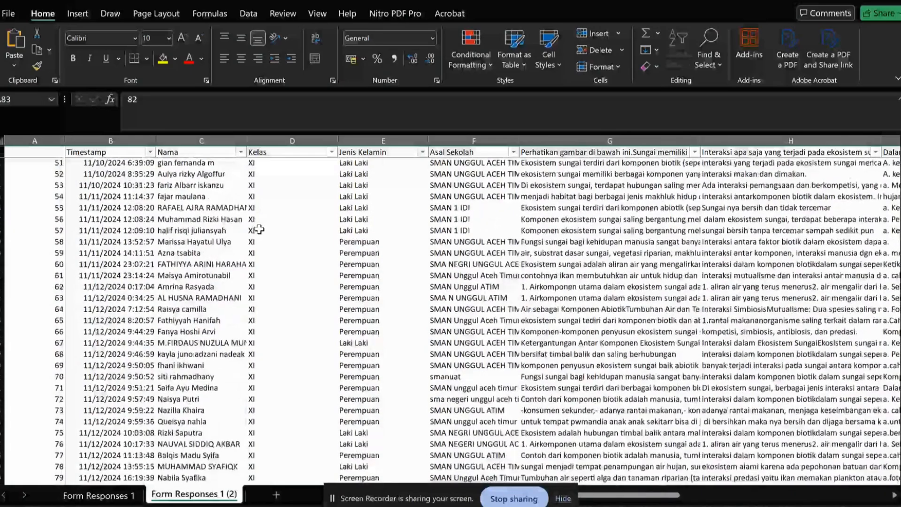
scroll(259, 229, "down", 3)
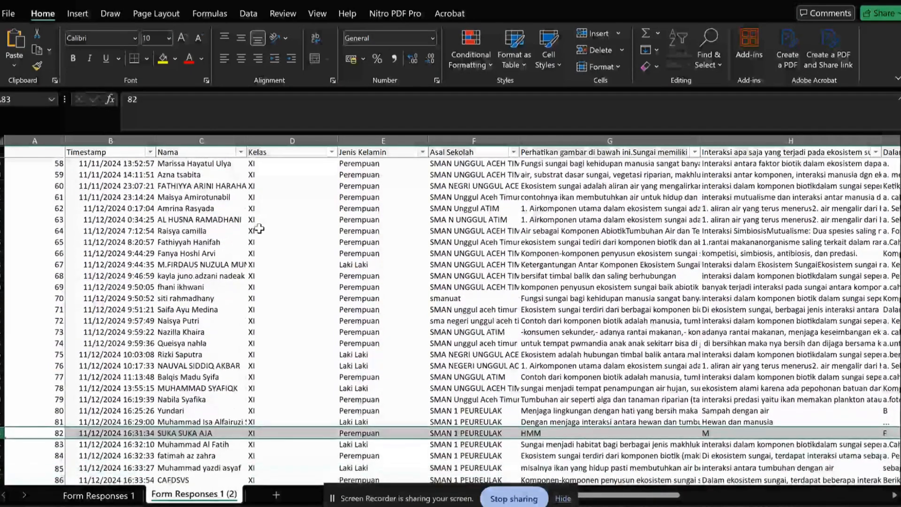
left_click(259, 229)
scroll(259, 234, "down", 3)
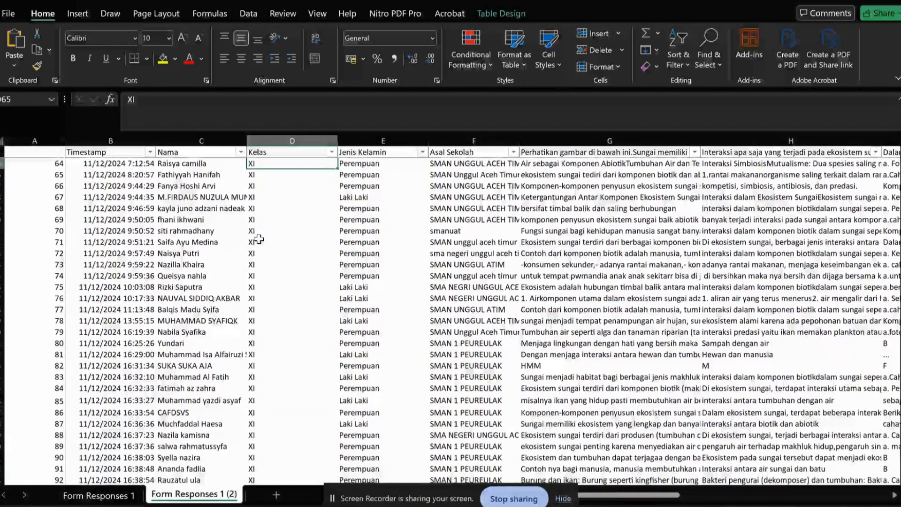
scroll(258, 239, "down", 2)
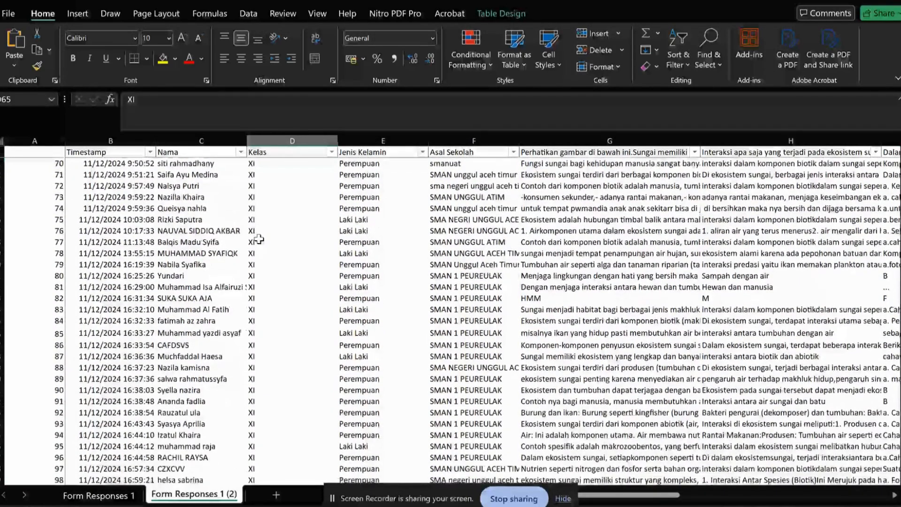
scroll(259, 240, "down", 1)
scroll(259, 240, "down", 2)
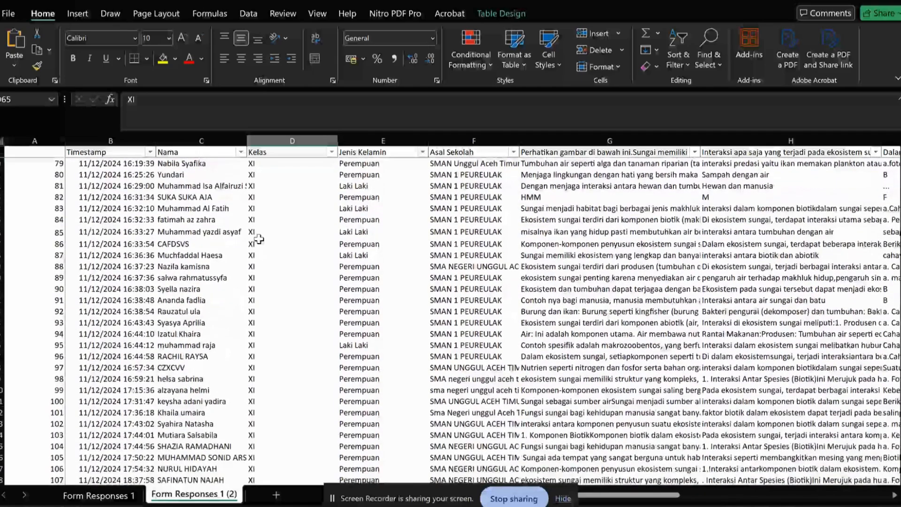
Step: Check the name and the answers in response number 82 and delete its entire row
left_click(201, 196)
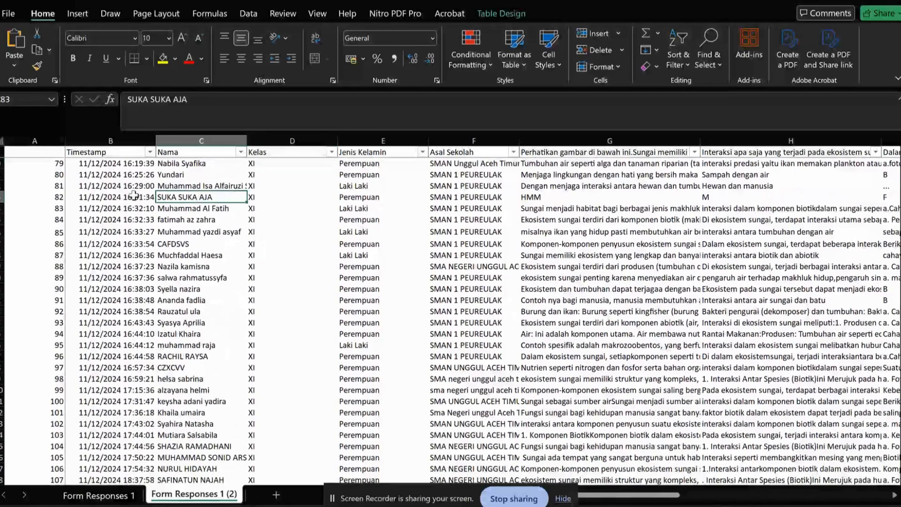
left_click(118, 200)
left_click(181, 197)
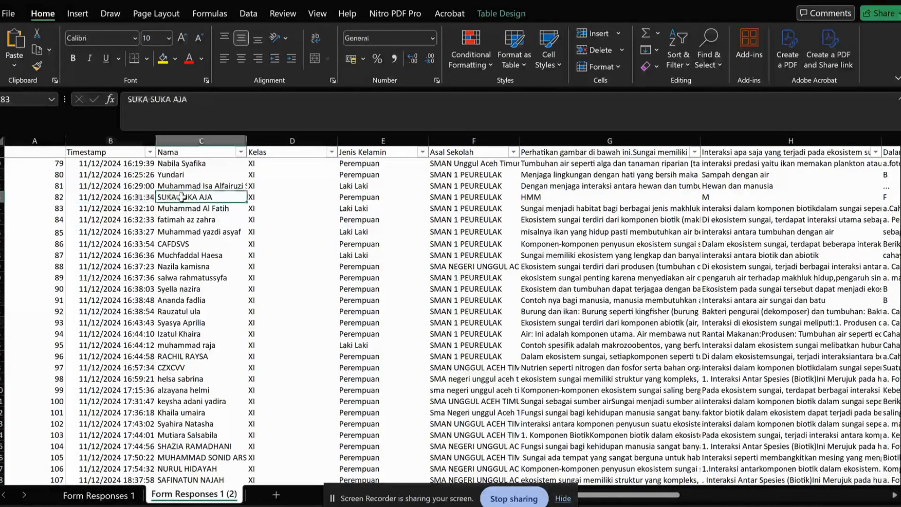
left_click(51, 196)
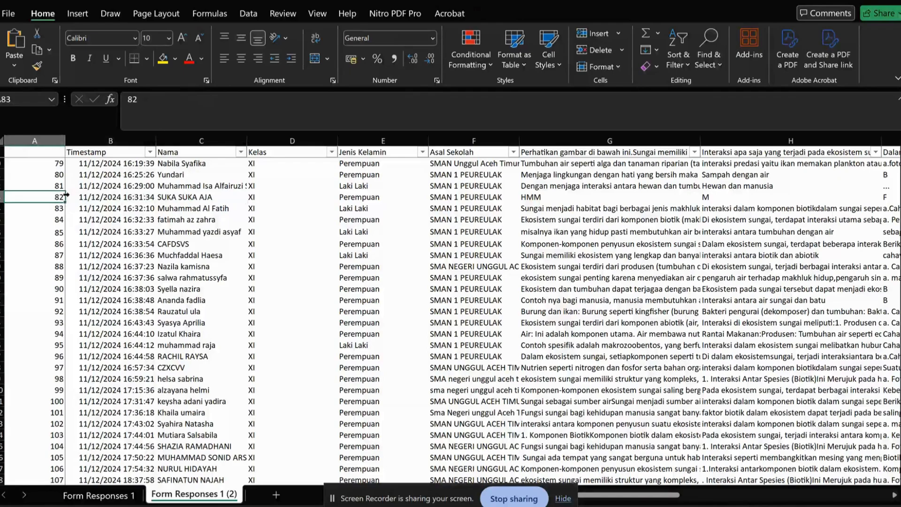
left_click(186, 195)
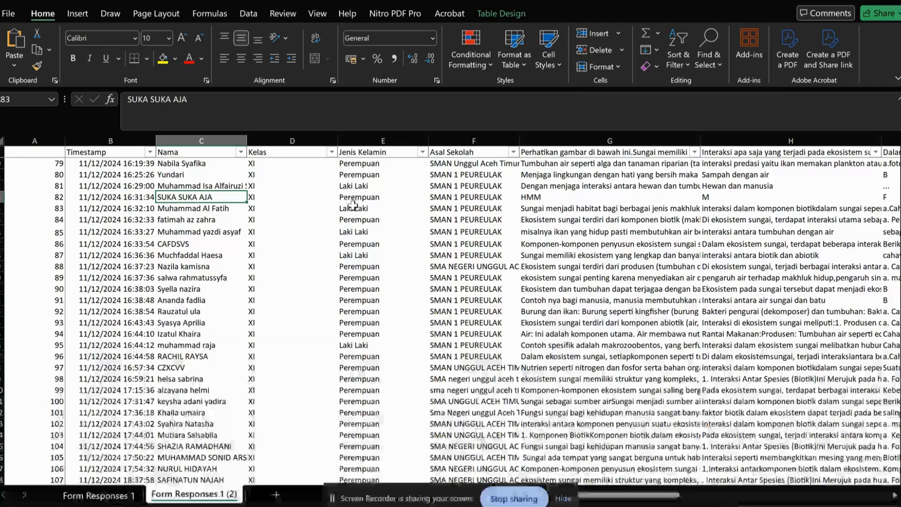
left_click(538, 197)
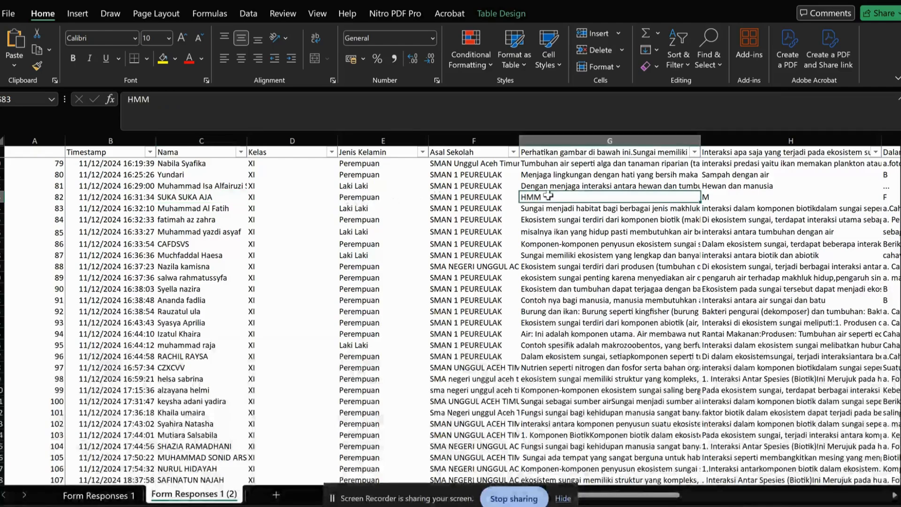
left_click(724, 188)
left_click(756, 197)
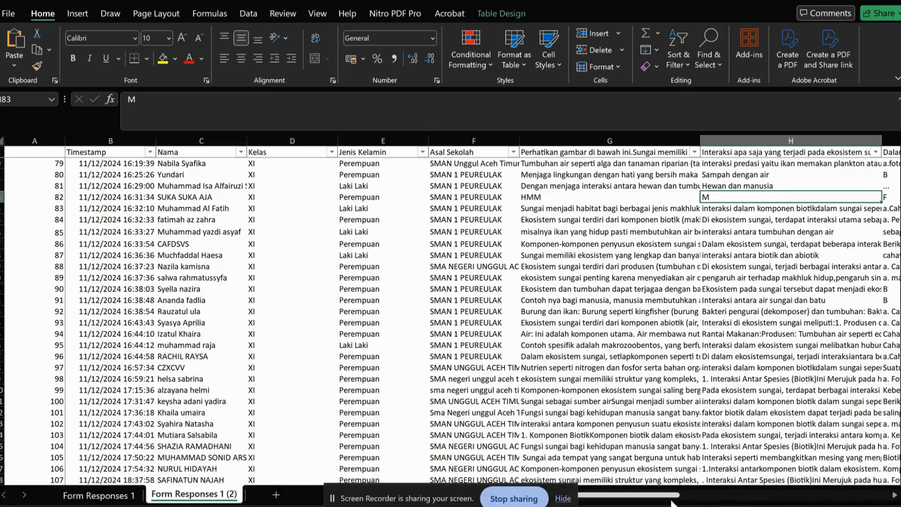
left_click(188, 199)
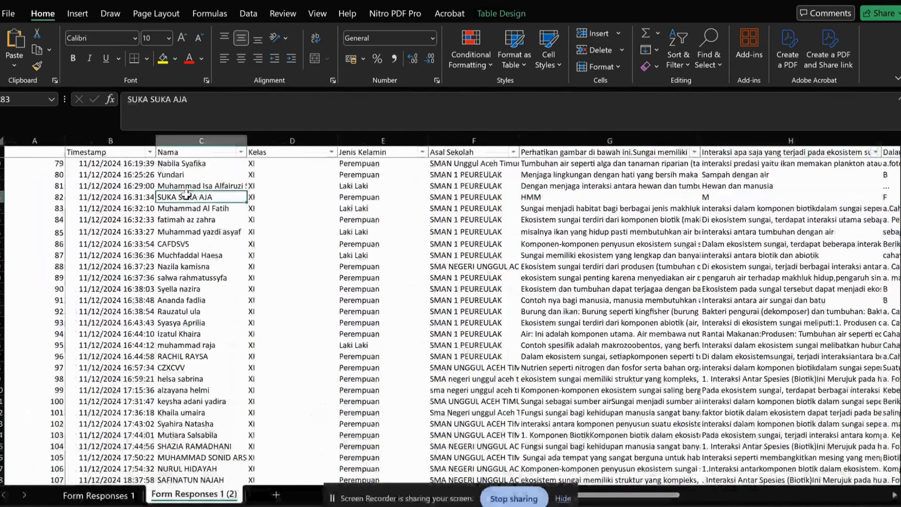
left_click(636, 201)
left_click(752, 198)
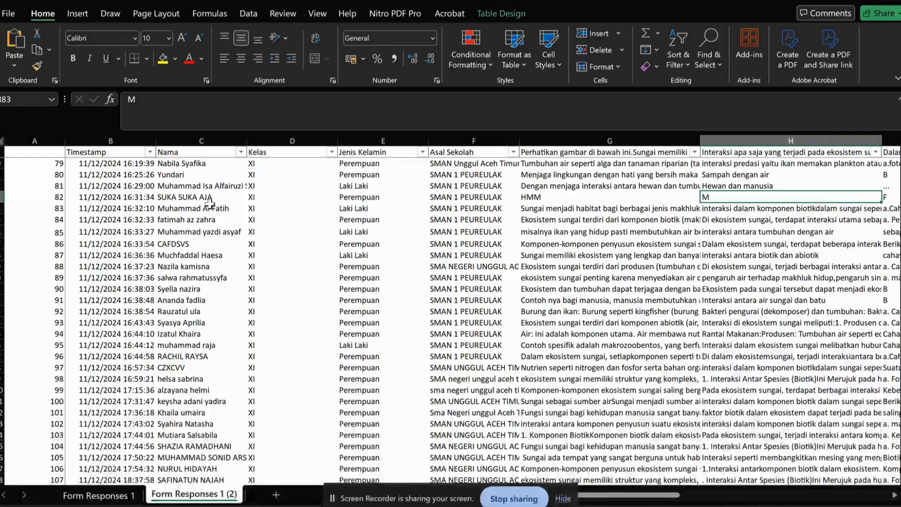
left_click(524, 201)
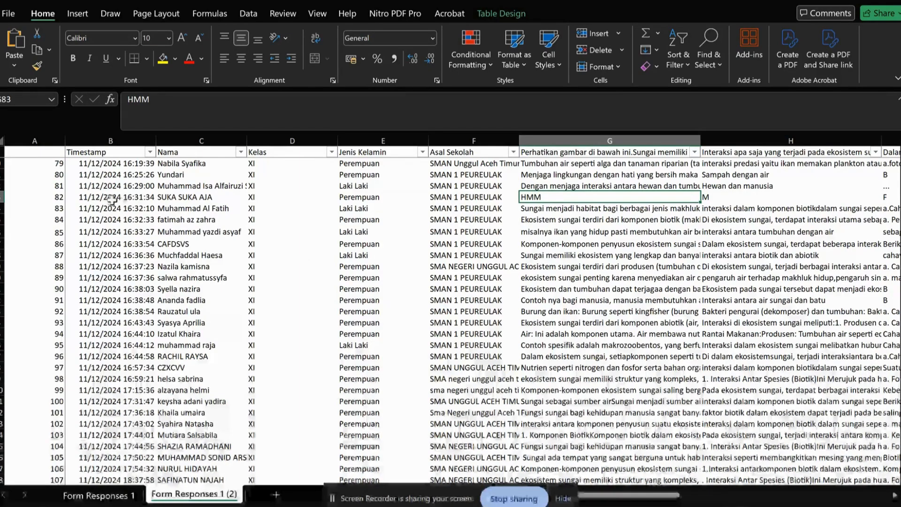
right_click(2, 197)
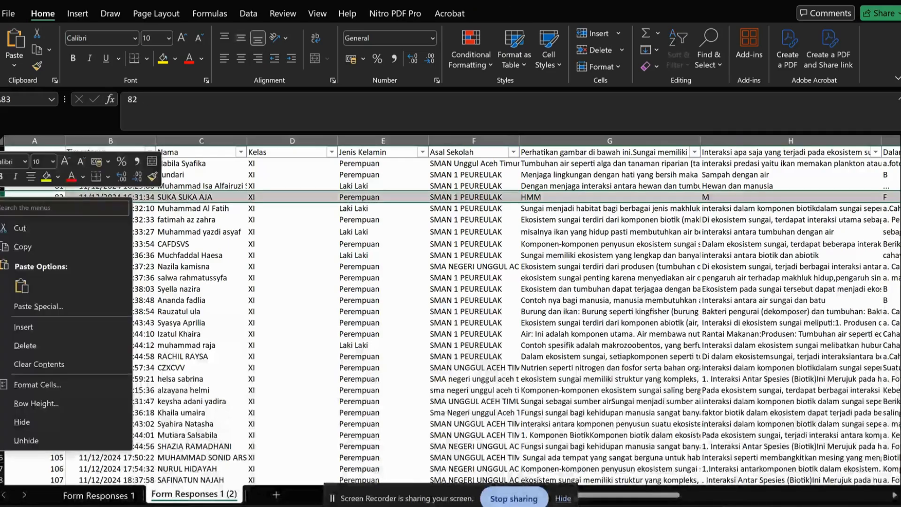
left_click(63, 342)
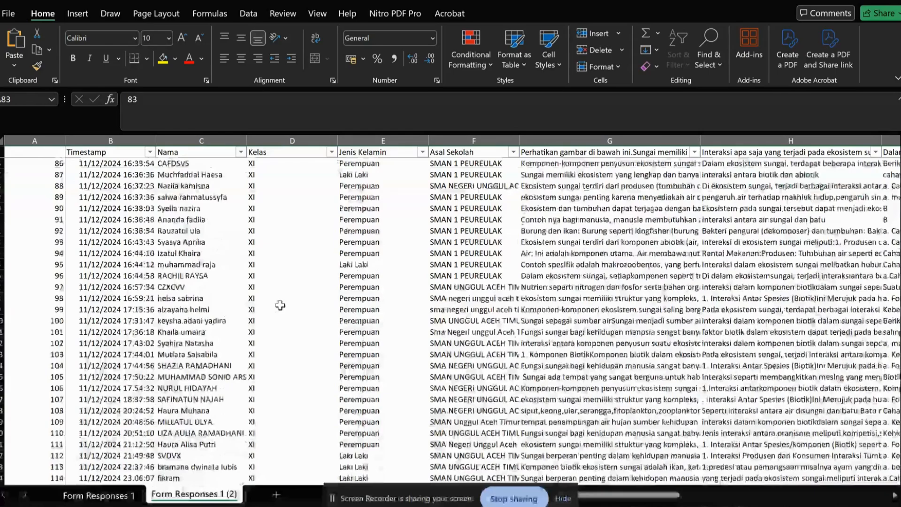
Step: Look through the remaining form responses below the deleted row for other invalid entries
scroll(280, 305, "down", 6)
scroll(280, 305, "down", 5)
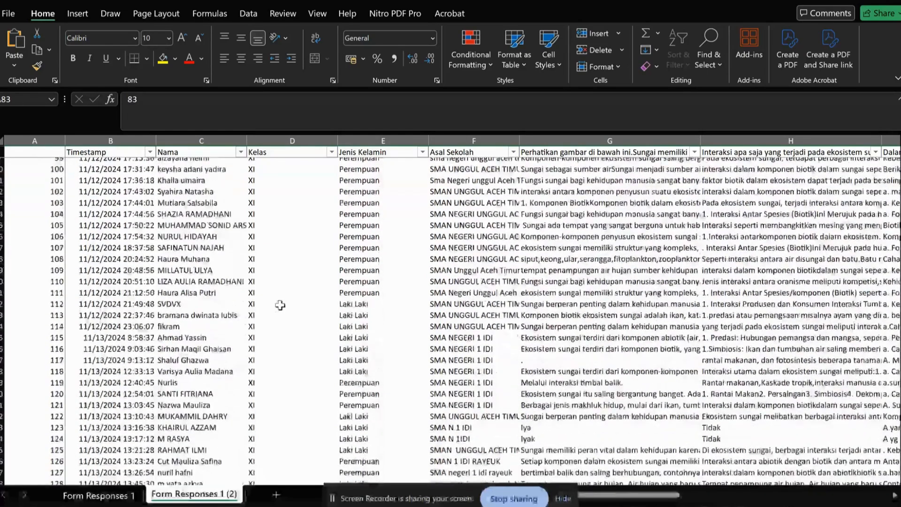
scroll(280, 305, "down", 5)
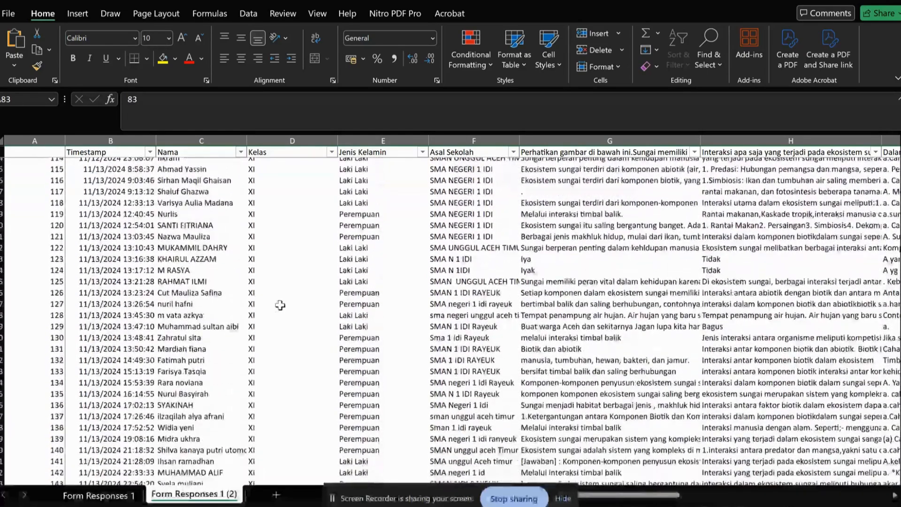
scroll(280, 305, "down", 2)
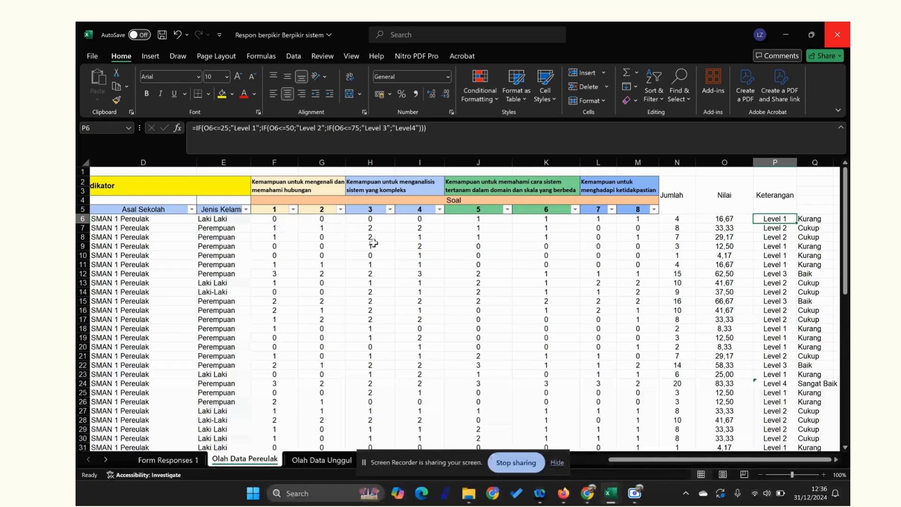
Step: Review the scored answers on the Olah Data Pereulak sheet, down to the Jumlah, % jumlah and Keterangan summary rows
scroll(209, 319, "down", 16)
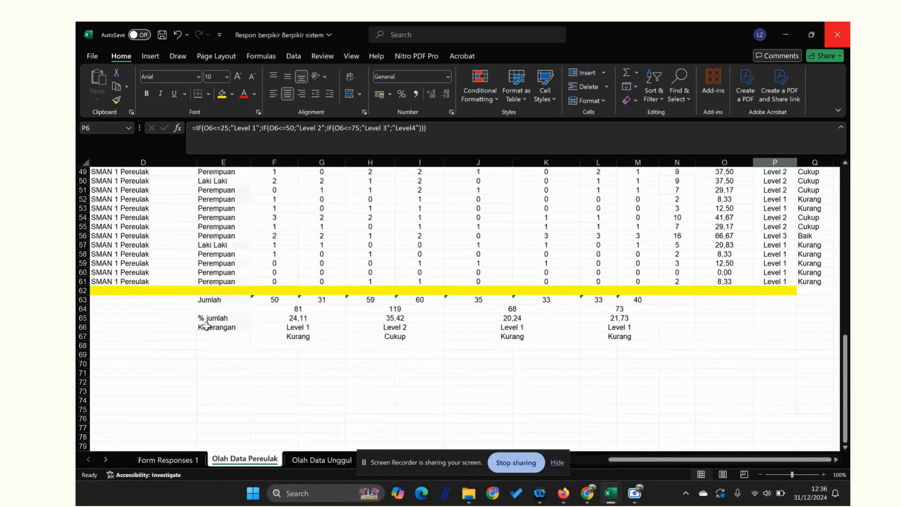
scroll(206, 325, "up", 10)
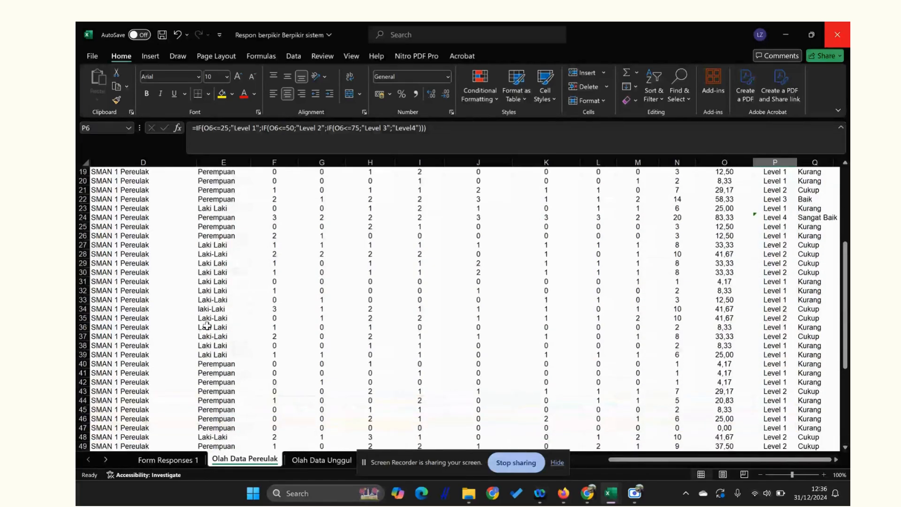
scroll(207, 325, "up", 6)
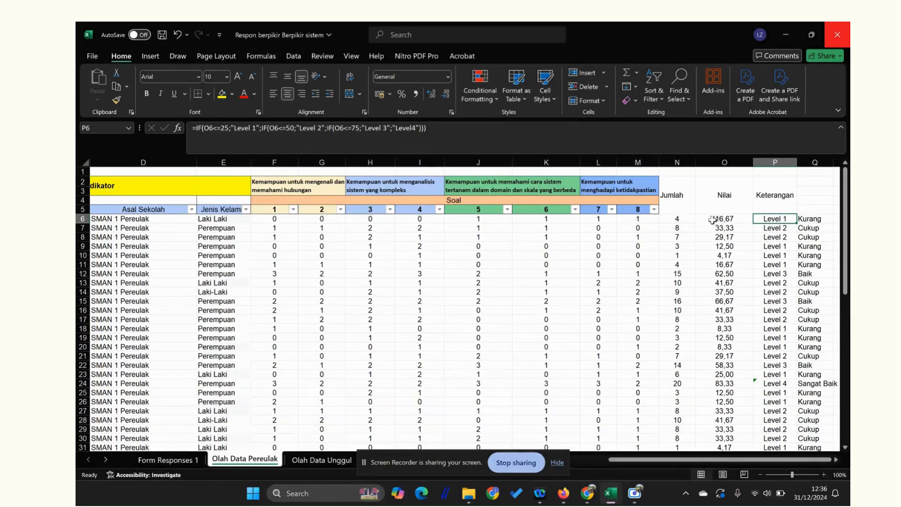
Step: Inspect the formulas for Jumlah, Nilai and Keterangan in row 6, cells N6, O6 and P6
left_click(682, 219)
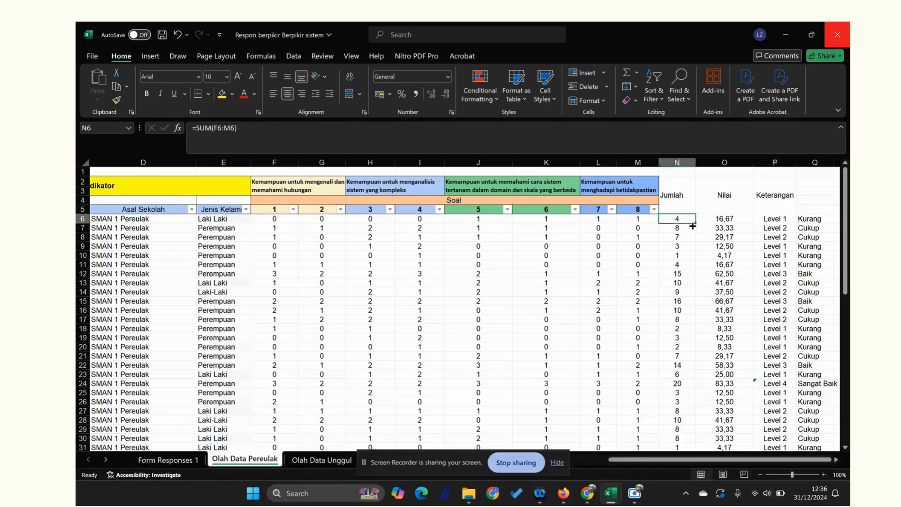
left_click(704, 219)
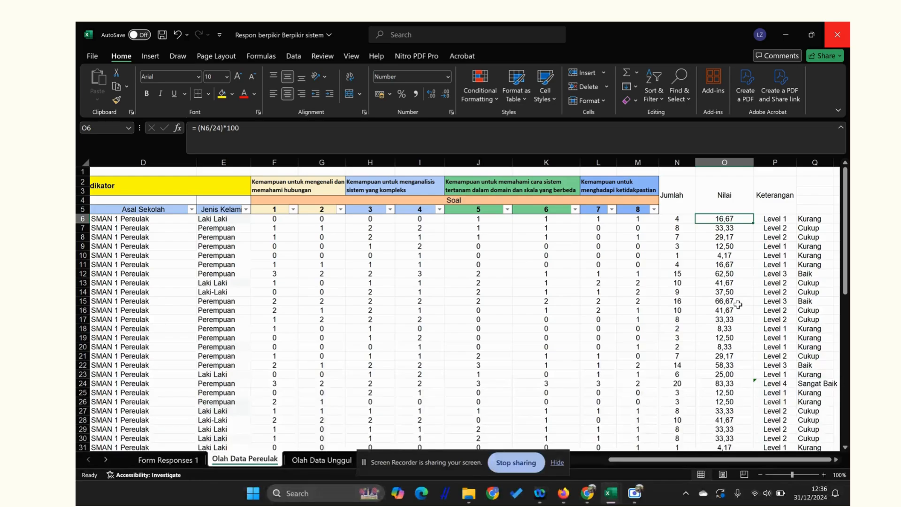
left_click(774, 220)
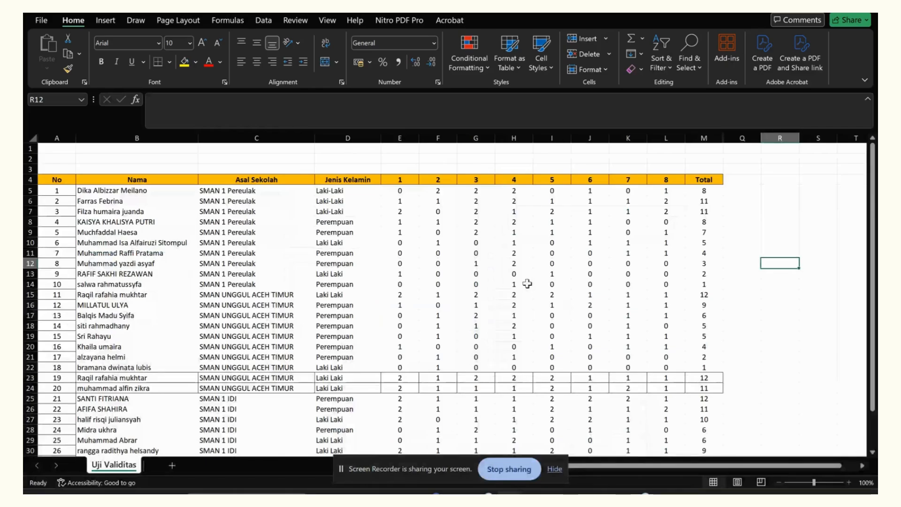
Step: Review the student sample on the Uji Validitas sheet, covering the schools, item scores 1 to 8 and totals
scroll(173, 234, "down", 2)
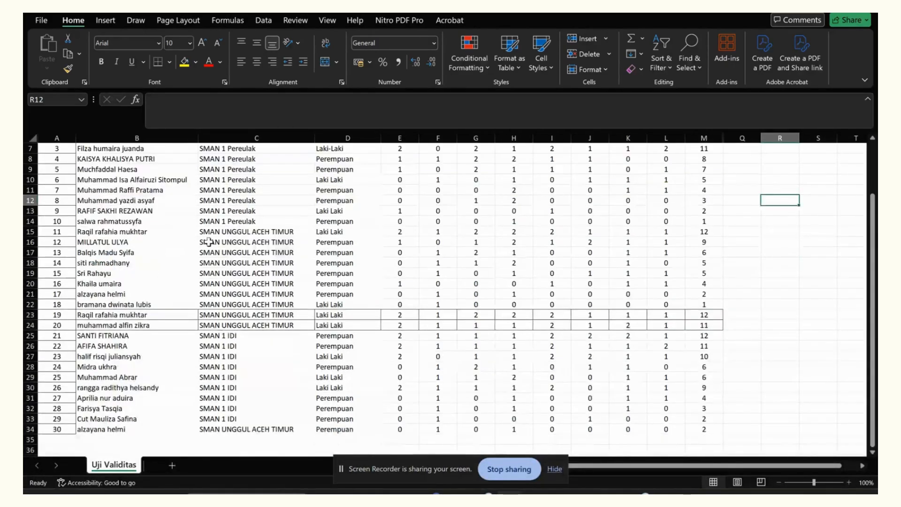
scroll(209, 242, "up", 1)
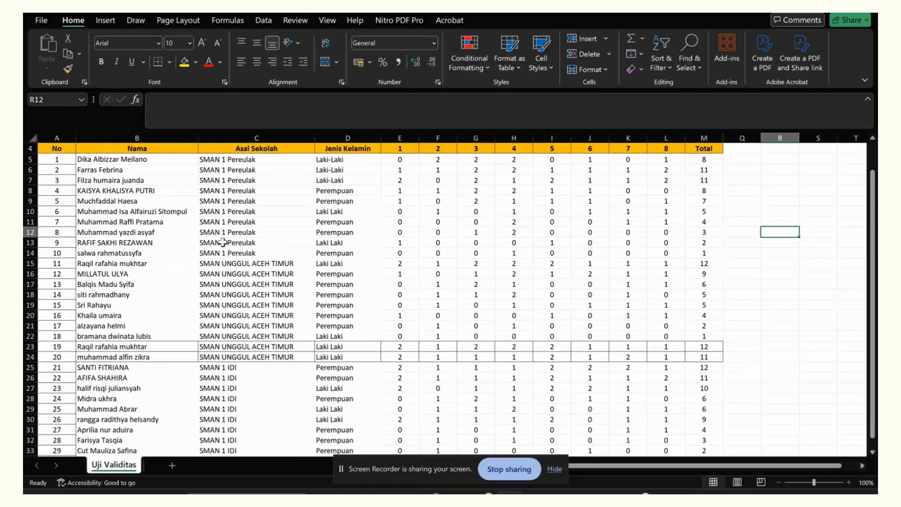
scroll(225, 242, "down", 2)
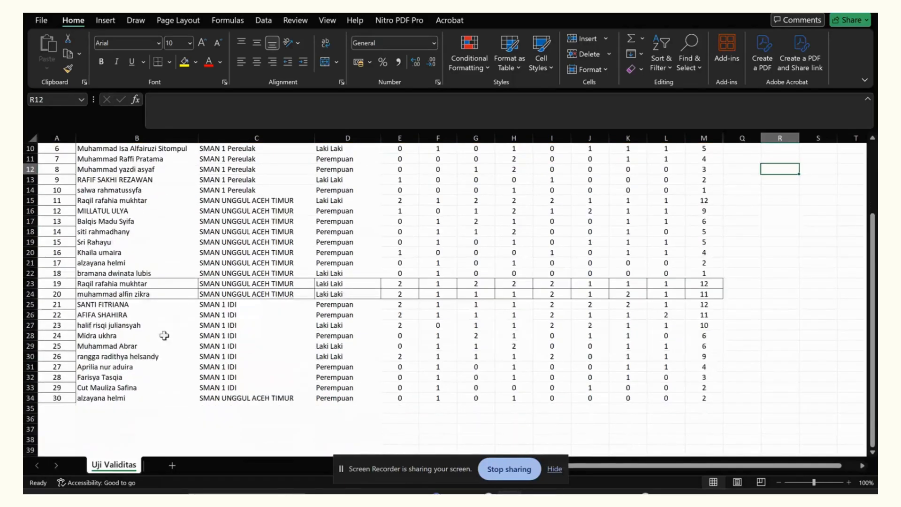
scroll(210, 281, "up", 2)
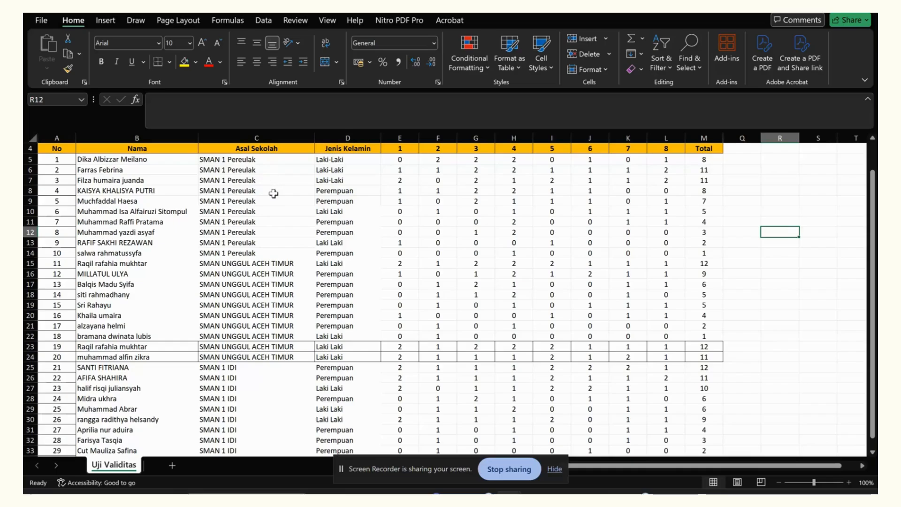
Step: Look over the item scores and totals on the Uji Validitas sheet that serve the validity test
mouse_move(613, 495)
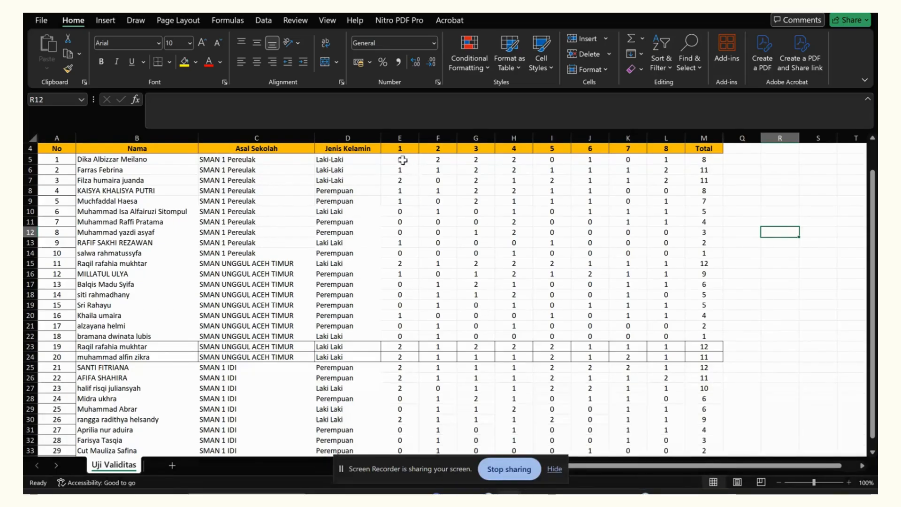
left_click_drag(400, 159, 714, 307)
left_click(767, 360)
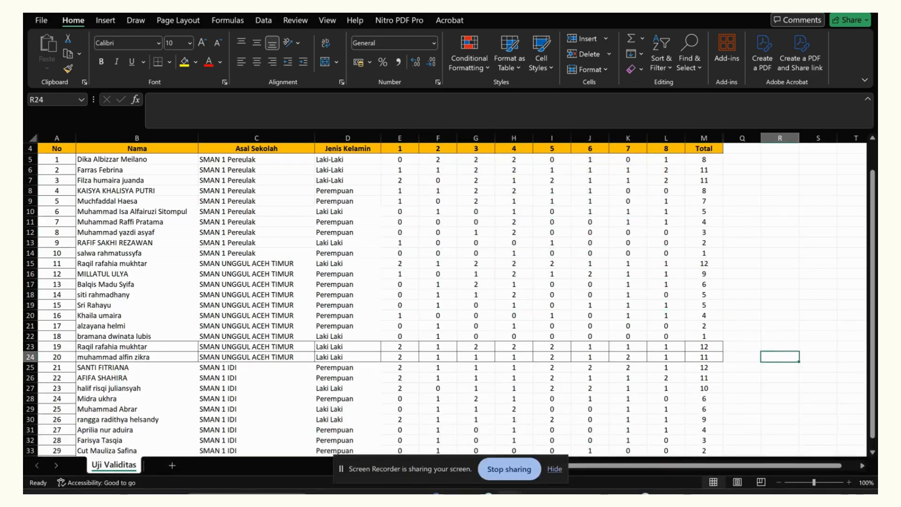
mouse_move(614, 493)
left_click(606, 423)
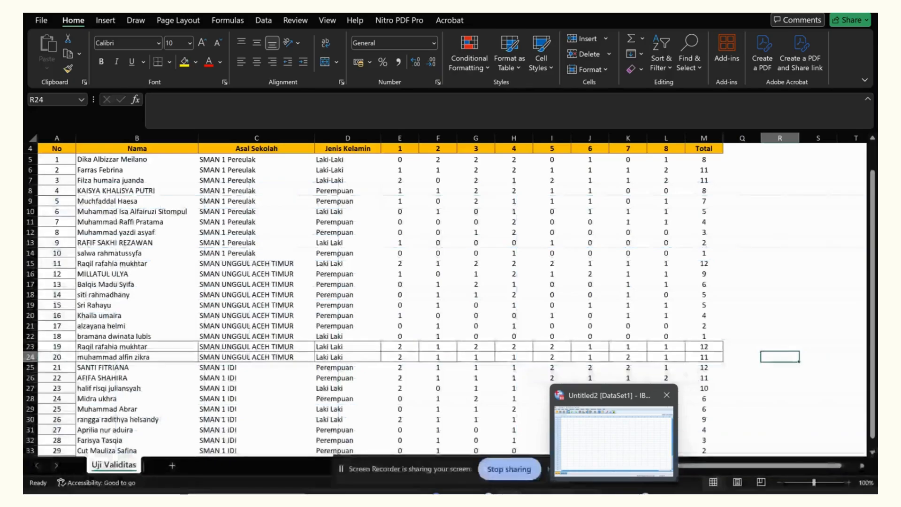
Step: Read the decision criteria for Uji Validitas Instrumen in the sticky note, covering the valid and Tidak valid significance conditions
mouse_move(561, 493)
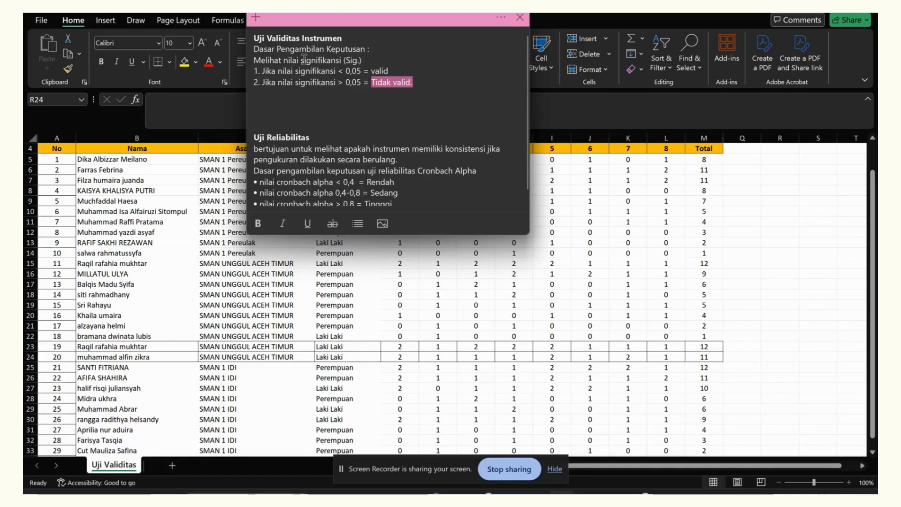
left_click_drag(306, 60, 361, 60)
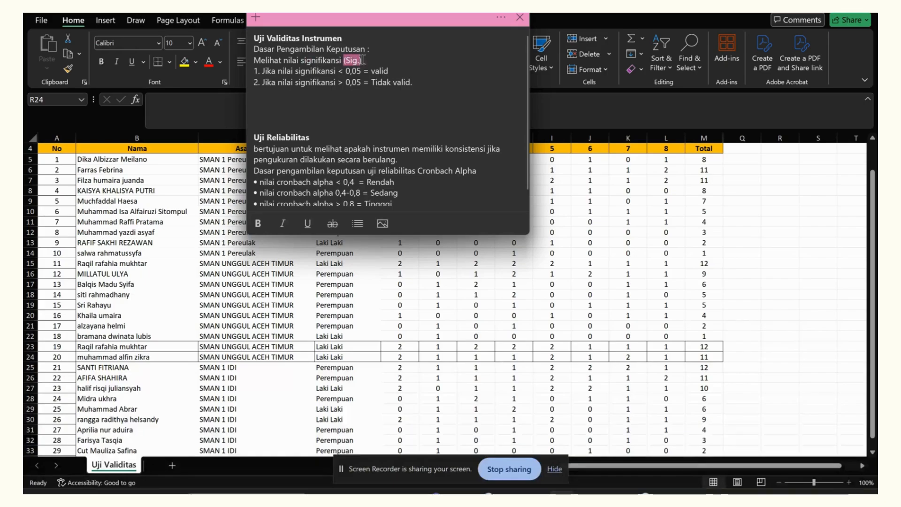
left_click_drag(265, 71, 389, 72)
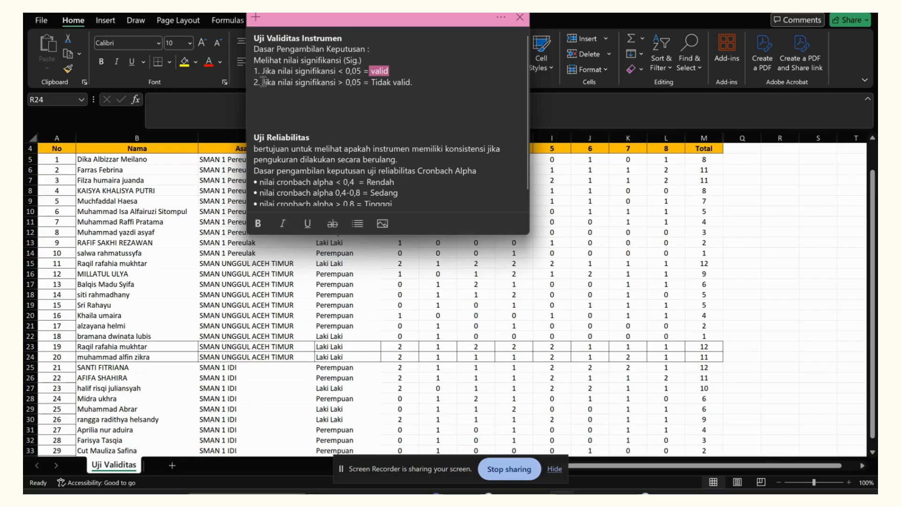
left_click_drag(261, 82, 358, 84)
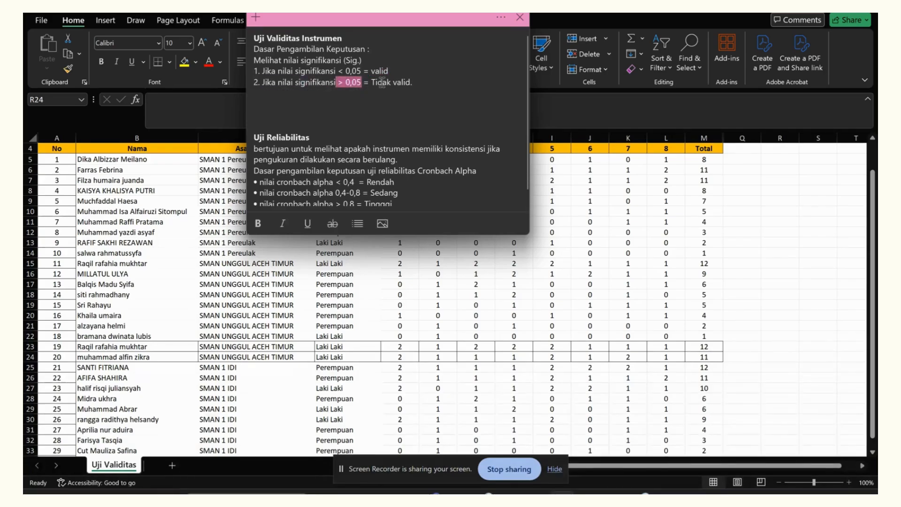
left_click_drag(436, 19, 511, 107)
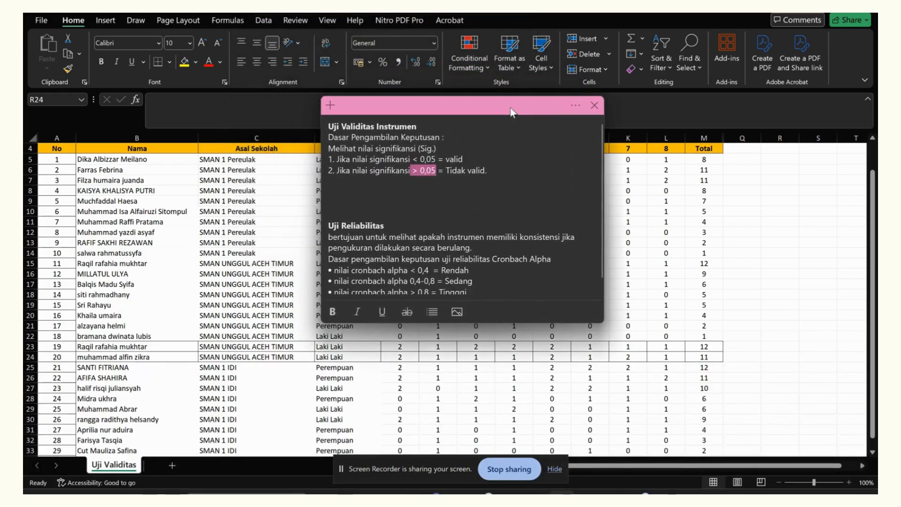
mouse_move(444, 171)
left_mouse_down()
mouse_move(490, 174)
mouse_move(452, 172)
left_mouse_up()
left_click(494, 178)
left_click(504, 190)
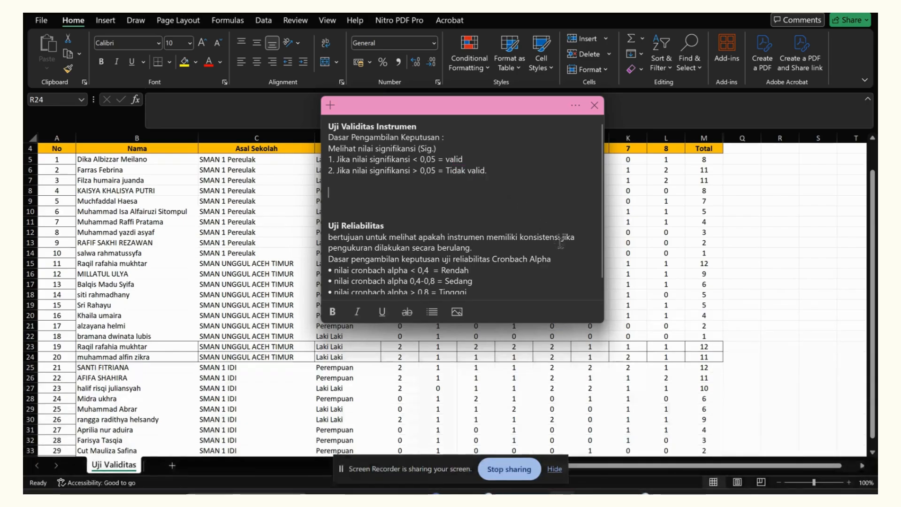
mouse_move(535, 500)
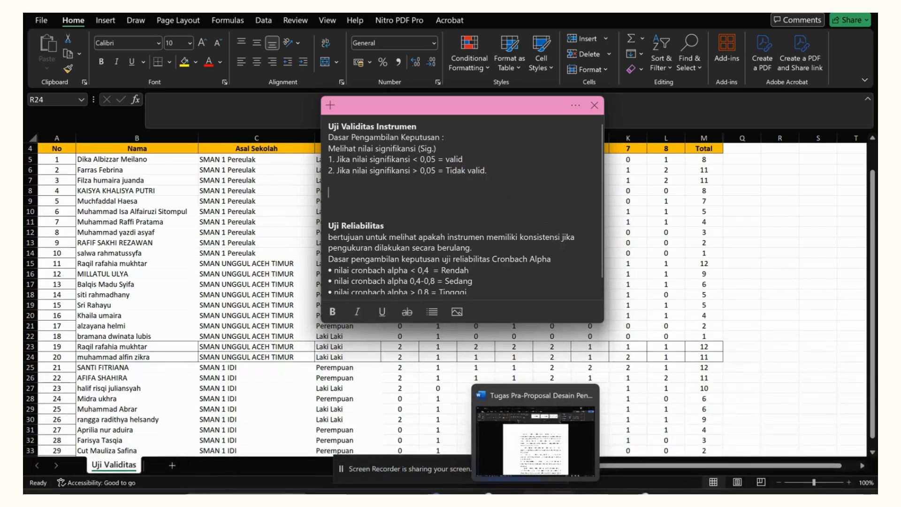
left_click(667, 377)
left_click_drag(397, 160, 699, 449)
left_click(698, 446)
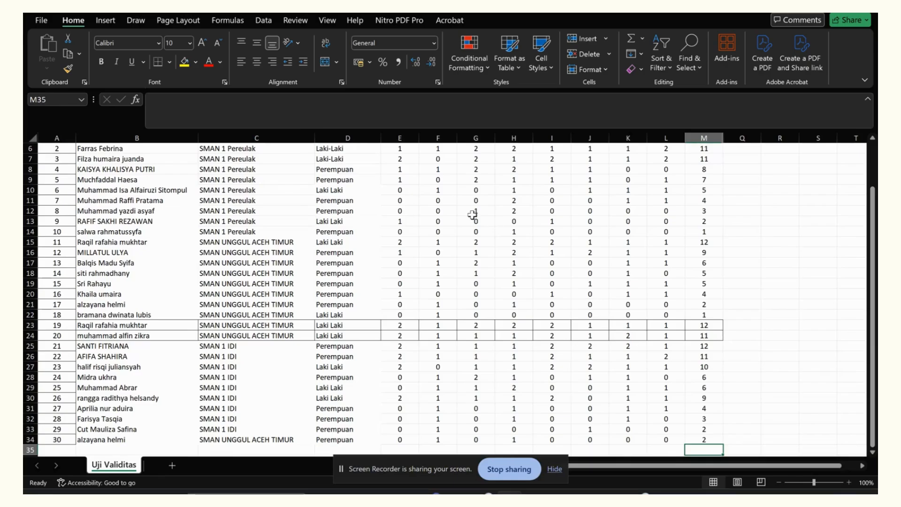
scroll(469, 197, "up", 2)
left_click_drag(400, 190, 698, 445)
left_click(698, 443)
scroll(469, 202, "up", 2)
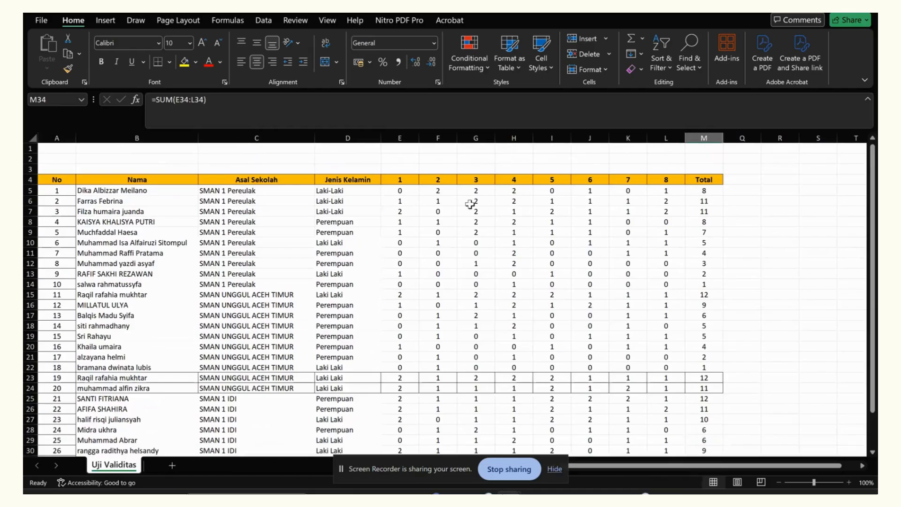
left_click_drag(399, 190, 694, 288)
left_click(590, 399)
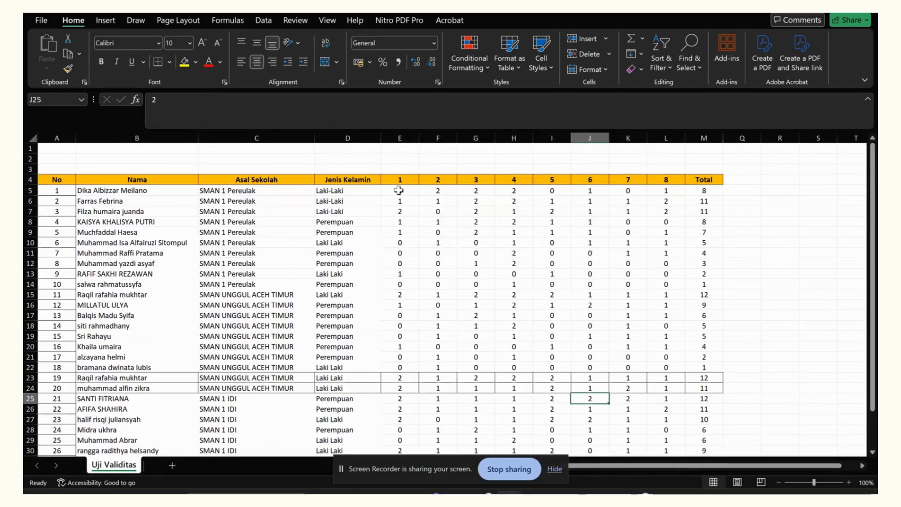
Step: Copy the item scores and totals in E5:M34 and paste them from the first cell of the SPSS Data View
left_click_drag(400, 190, 695, 436)
key("ctrl+c")
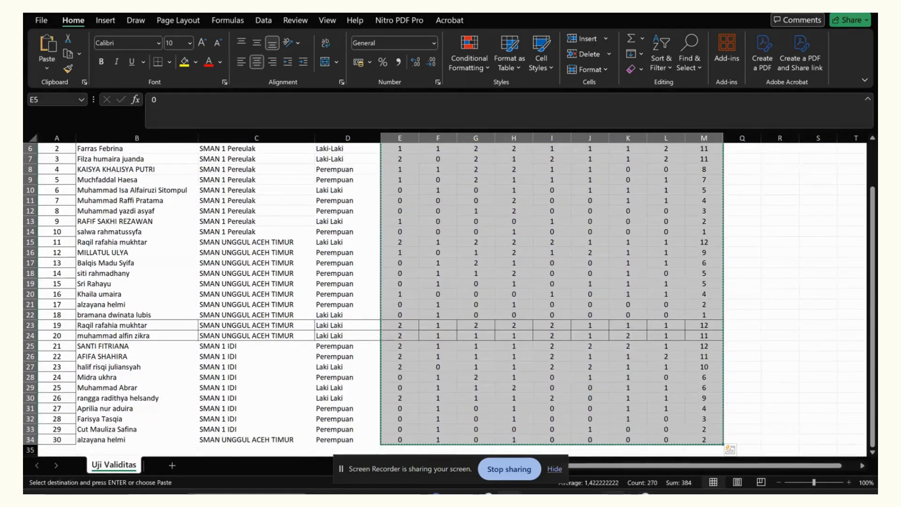
left_click(644, 495)
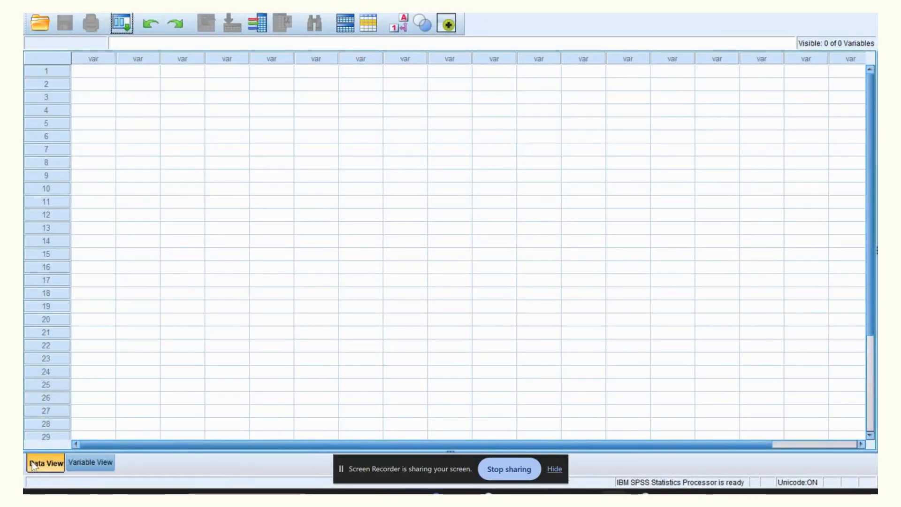
left_click(99, 71)
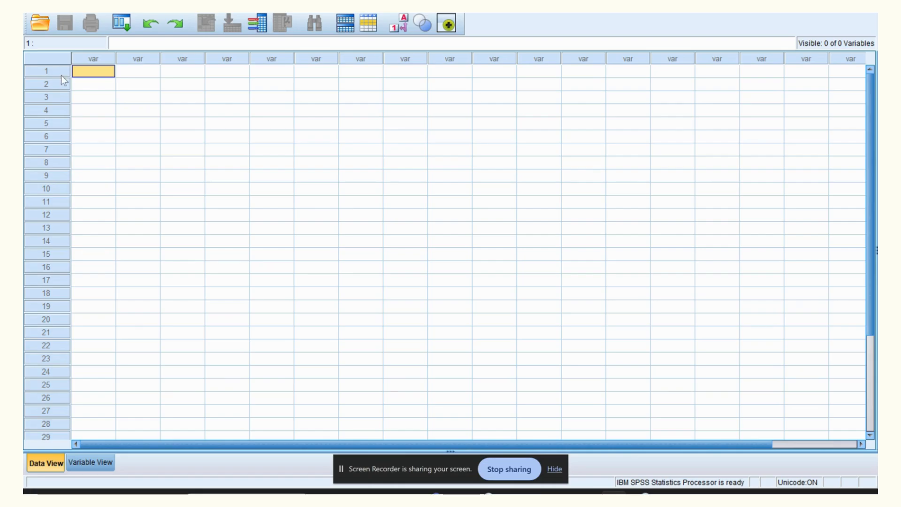
key("ctrl+v")
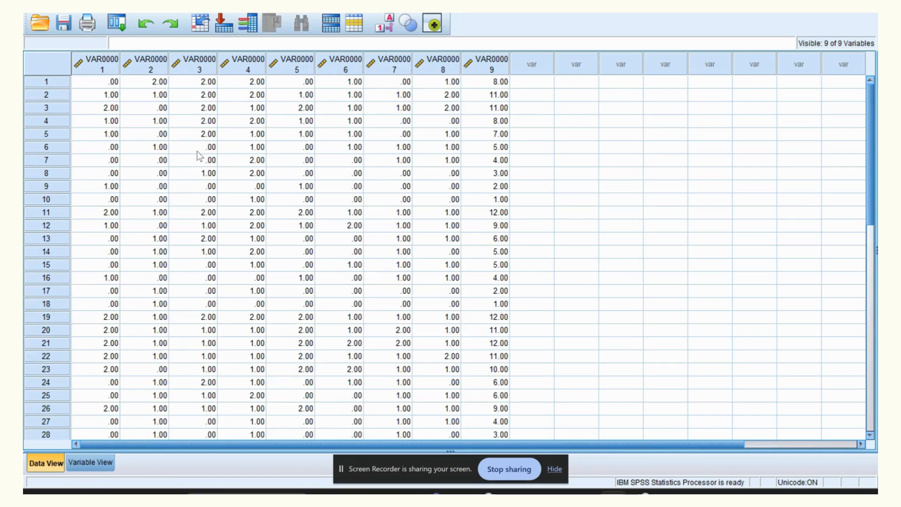
scroll(197, 155, "down", 5)
scroll(179, 197, "up", 5)
Step: Rename the nine variables by replacing VAR0000 with X in all their names
left_click(89, 464)
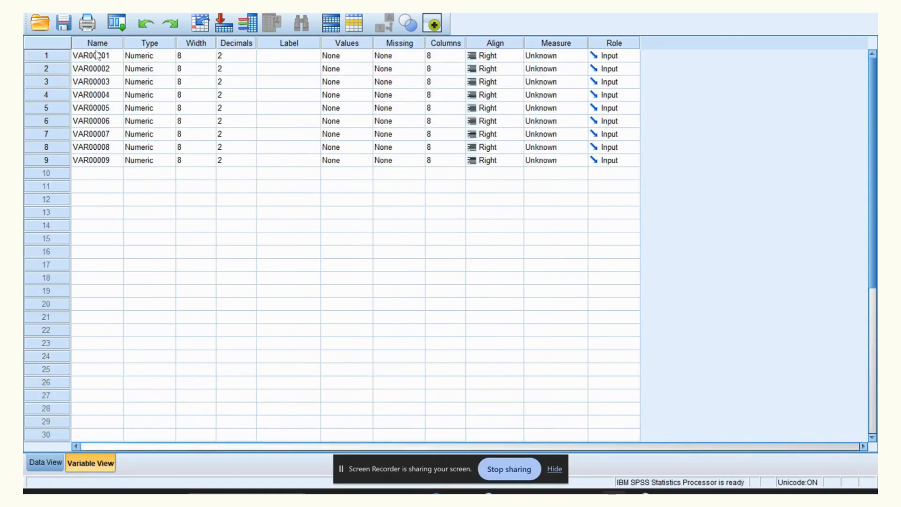
left_click_drag(96, 57, 96, 158)
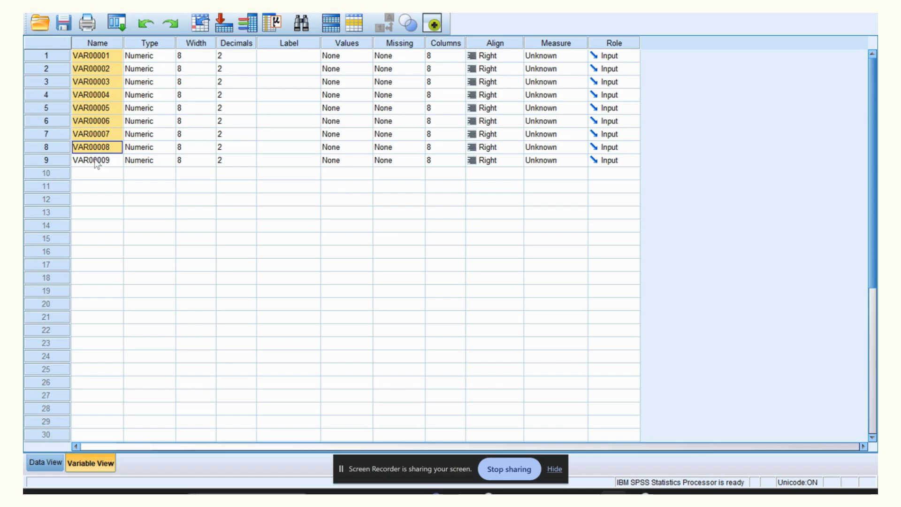
left_click_drag(96, 57, 100, 163)
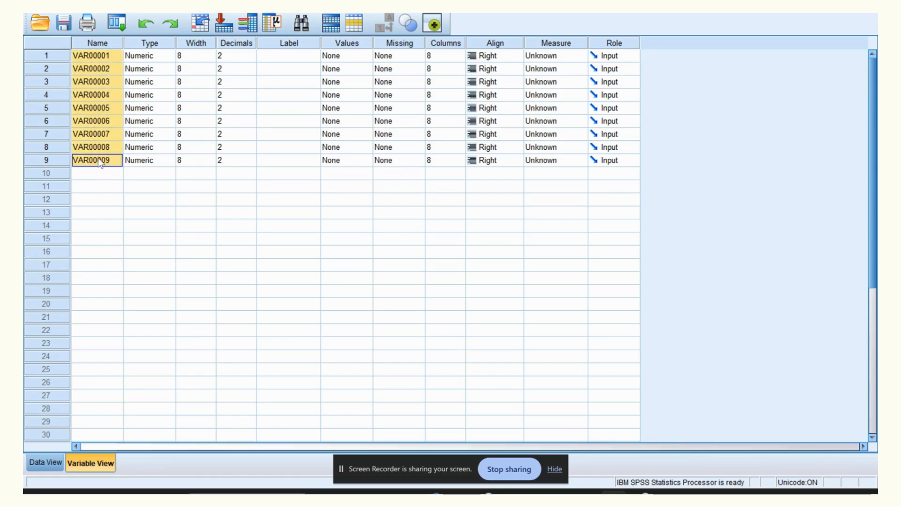
key("ctrl+f")
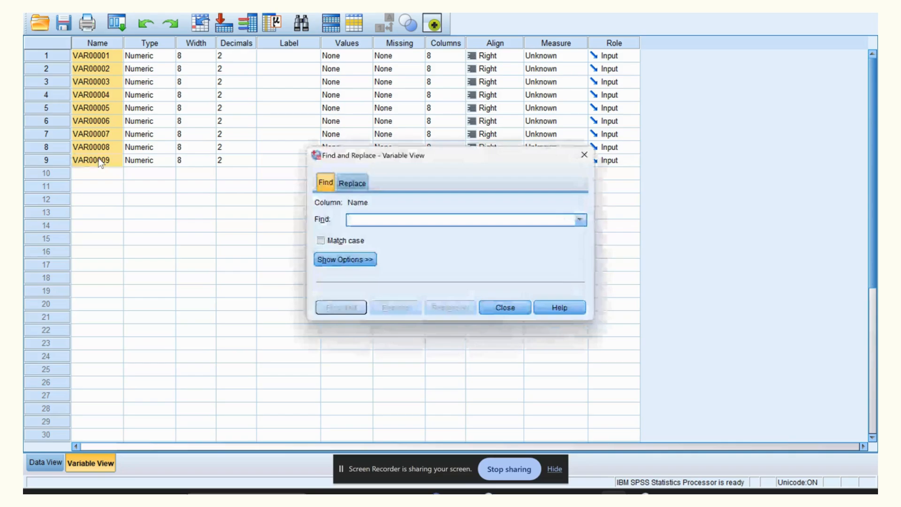
left_click(352, 184)
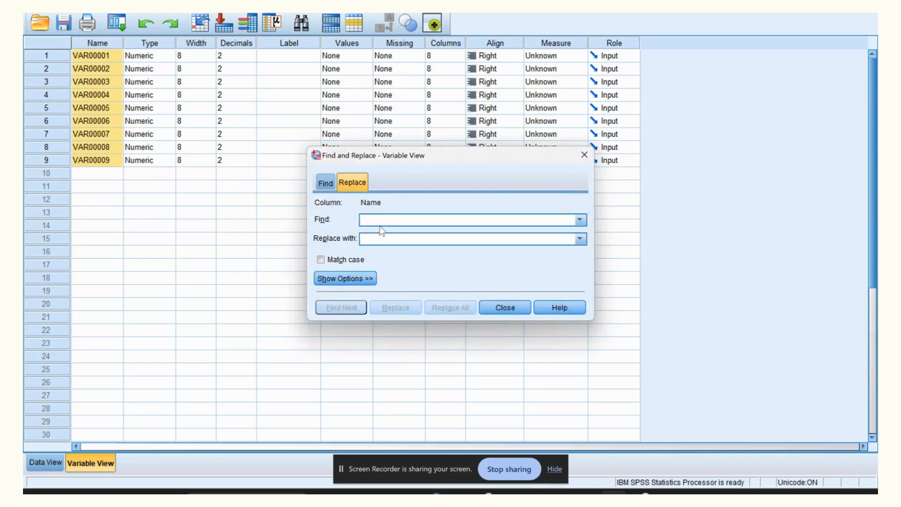
type("VA")
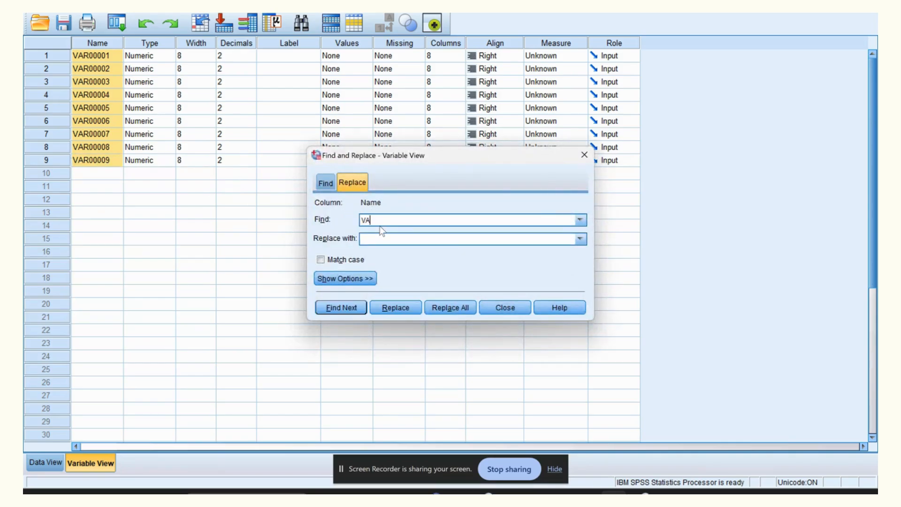
type("R0000")
left_click(450, 307)
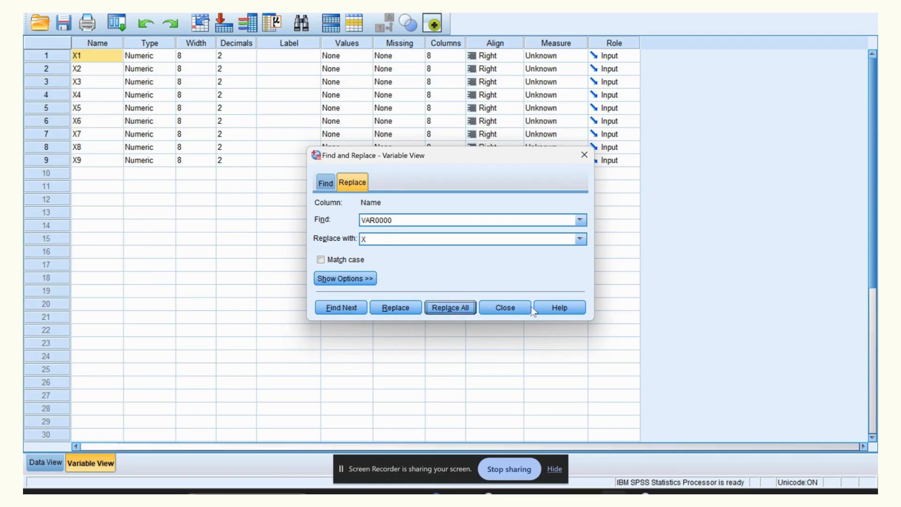
left_click(504, 308)
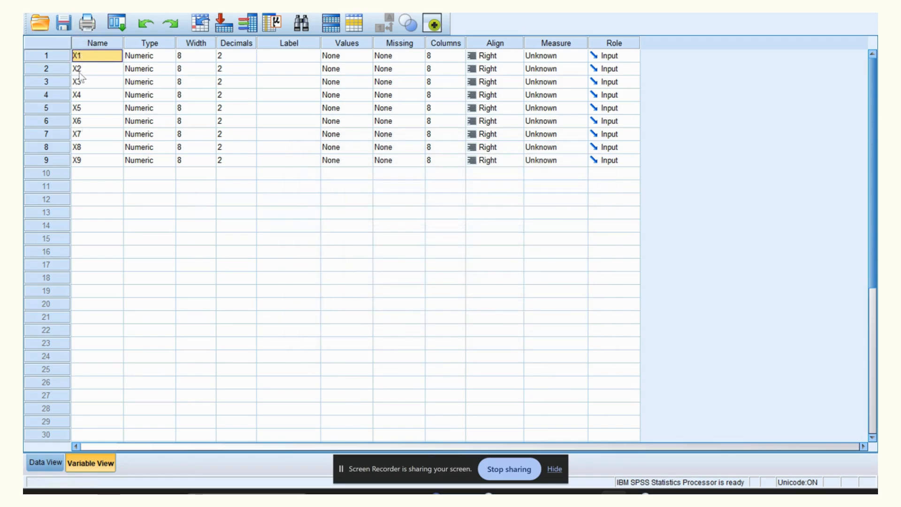
Step: Set the decimals of variables X1 to X9 to 0
left_click(235, 56)
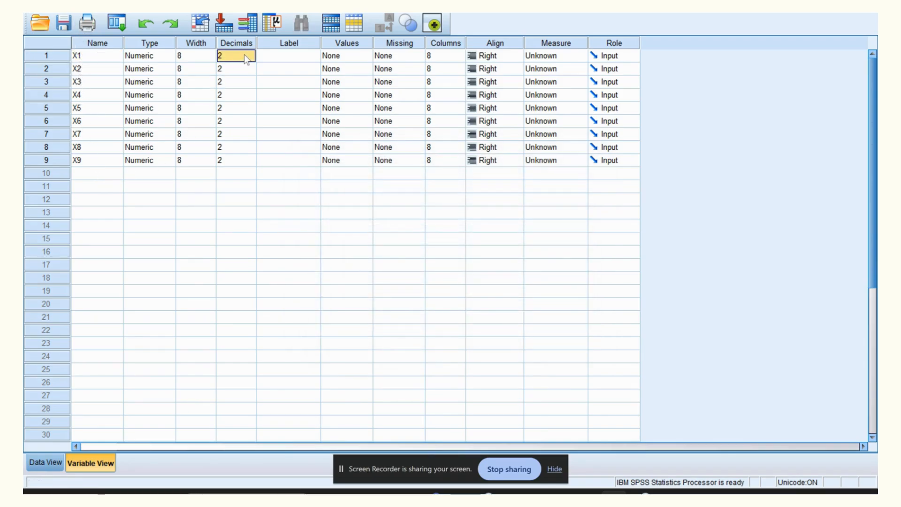
left_click(247, 56)
left_click(251, 58)
left_click(251, 59)
left_click(252, 72)
left_click(252, 72)
left_click(241, 83)
left_click(252, 85)
left_click(252, 85)
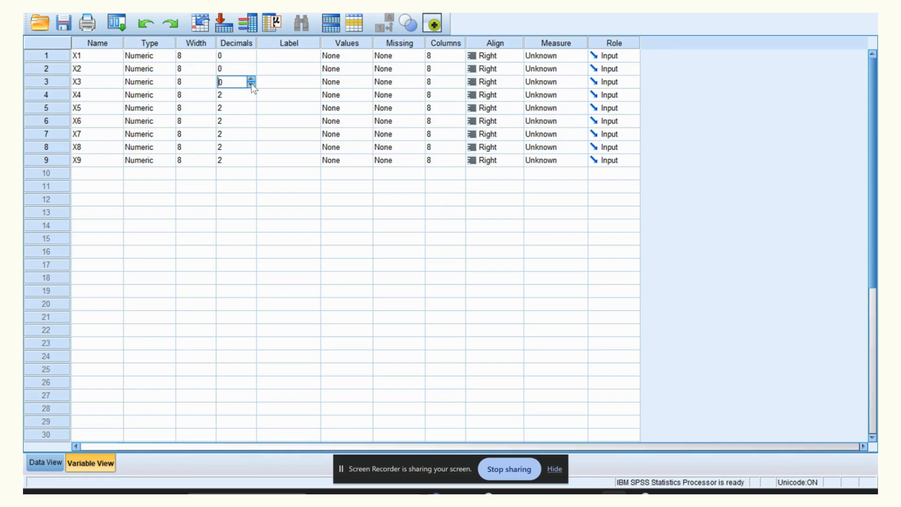
left_click(249, 96)
left_click(252, 98)
left_click(252, 98)
left_click(247, 109)
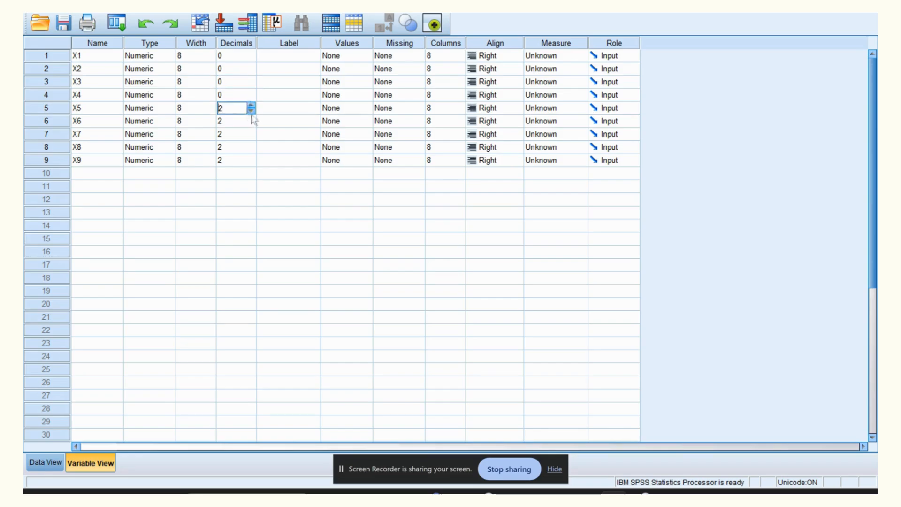
left_click(251, 123)
left_click(251, 123)
left_click(246, 134)
left_click(252, 136)
left_click(252, 136)
left_click(247, 148)
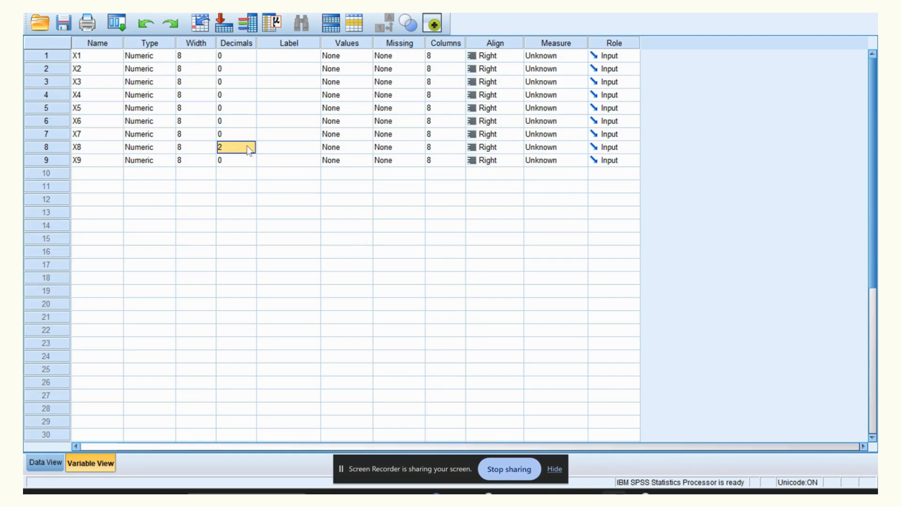
left_click(250, 151)
left_click(252, 151)
left_click(252, 151)
left_click(246, 161)
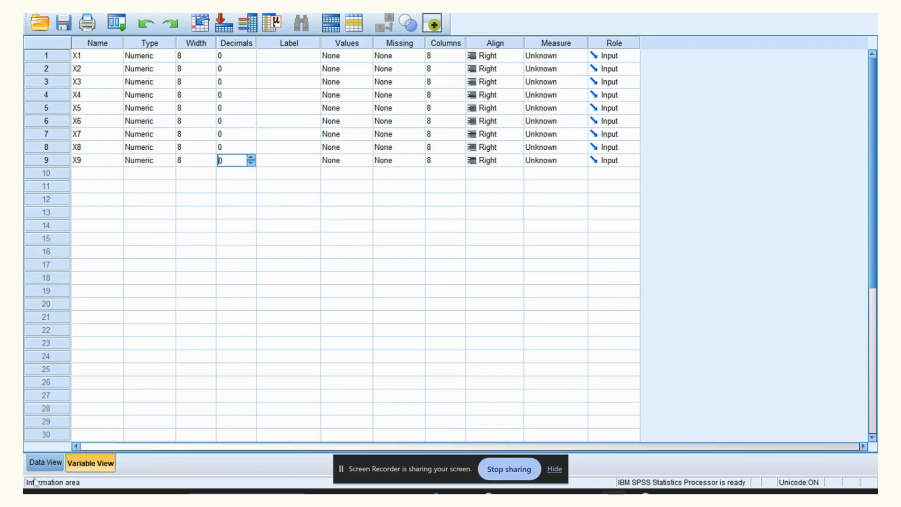
left_click(43, 464)
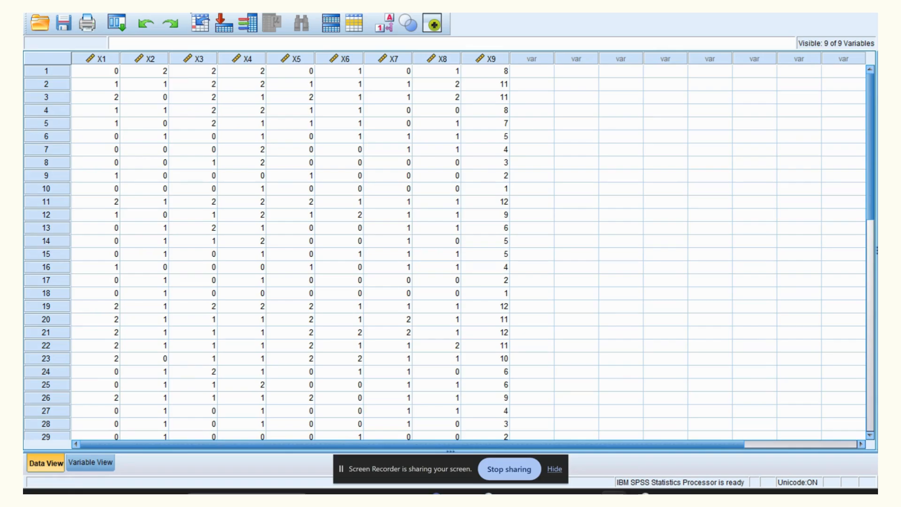
left_click(188, 6)
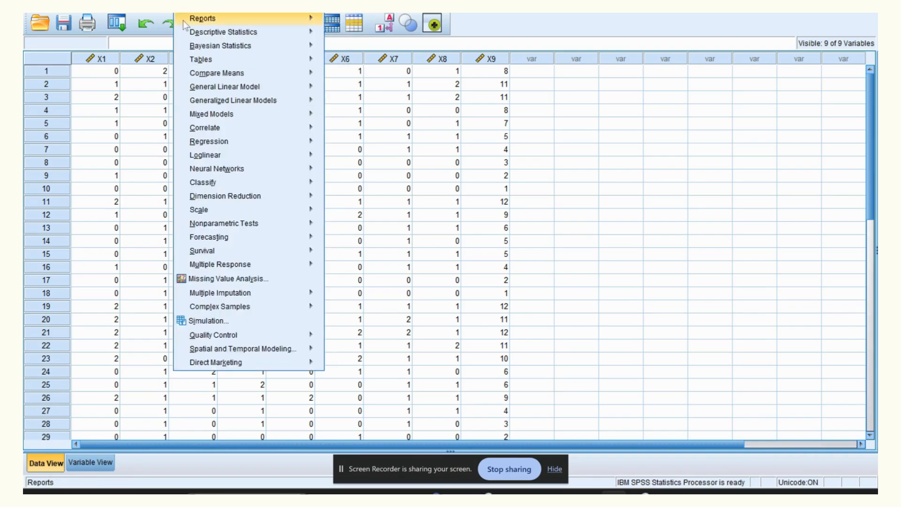
mouse_move(208, 153)
mouse_move(218, 133)
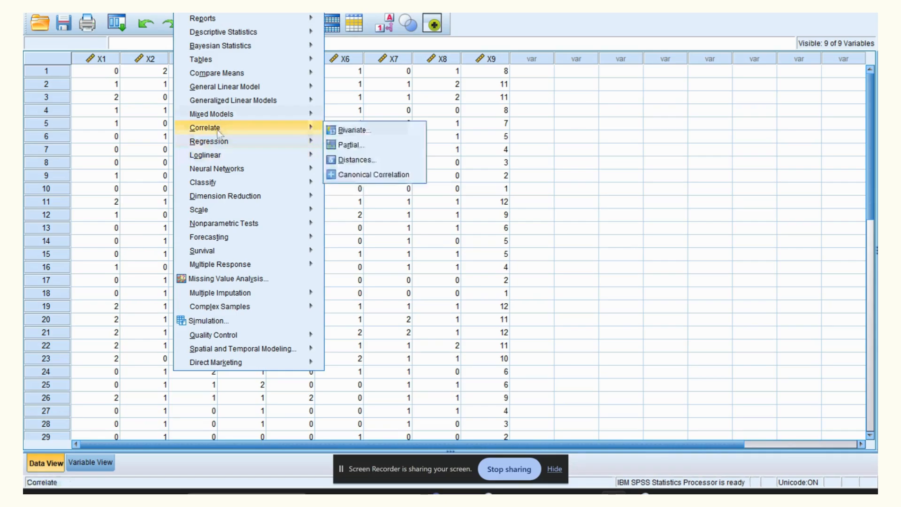
left_click(359, 134)
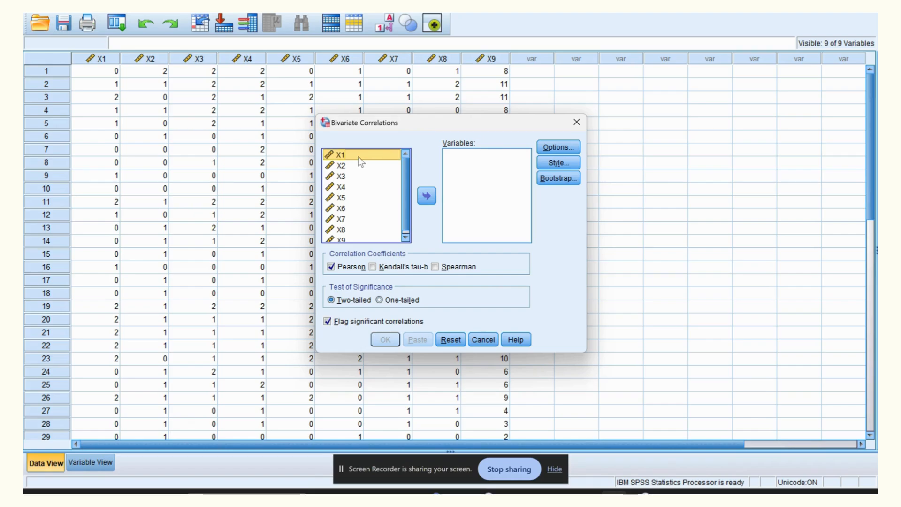
key("shift+Down")
key("shift+Down")
key("shift+Down")
key("shift+Down")
key("shift+Down")
key("shift+Down")
key("shift+Down")
key("shift+Down")
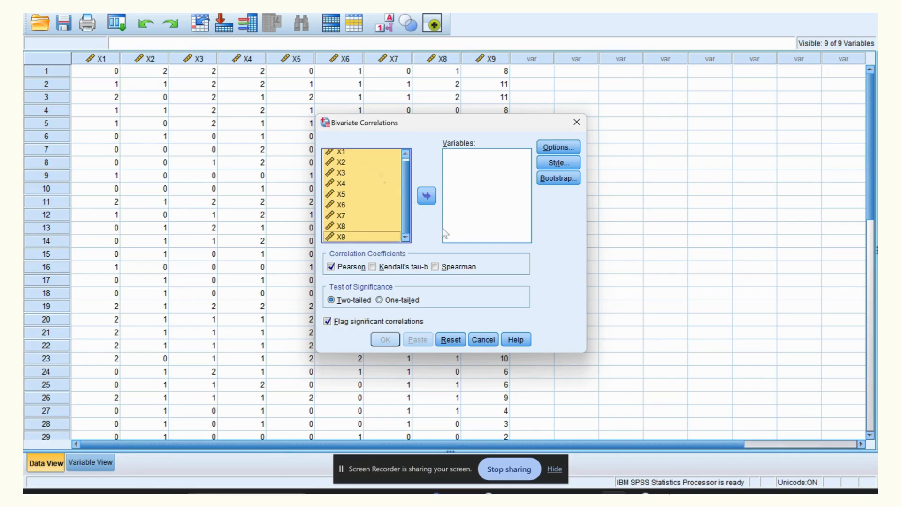
left_click(482, 340)
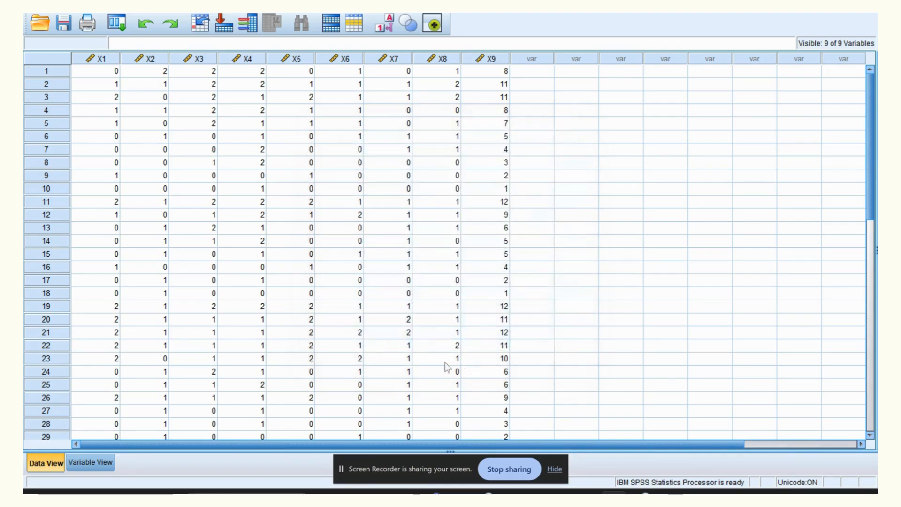
Step: Rename the variable X9 to TOTAL
left_click(94, 463)
left_click(107, 161)
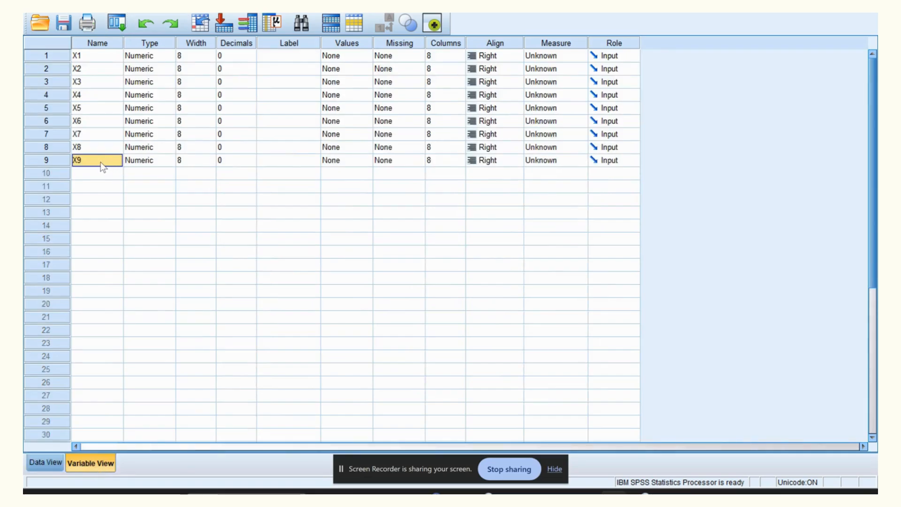
left_click(94, 162)
type("TOTAL")
Step: Run a bivariate Pearson correlation with two-tailed significance on variables X1 to X8 and TOTAL
left_click(46, 463)
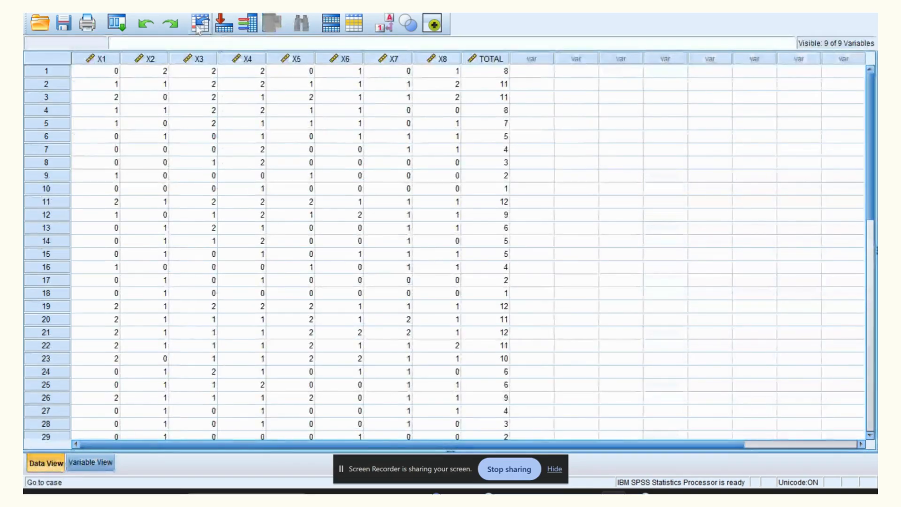
left_click(190, 9)
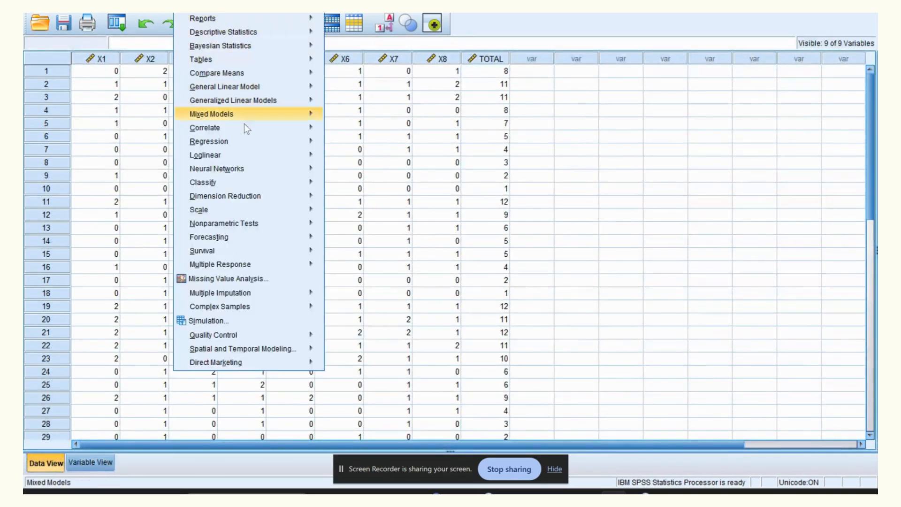
mouse_move(244, 126)
left_click(348, 130)
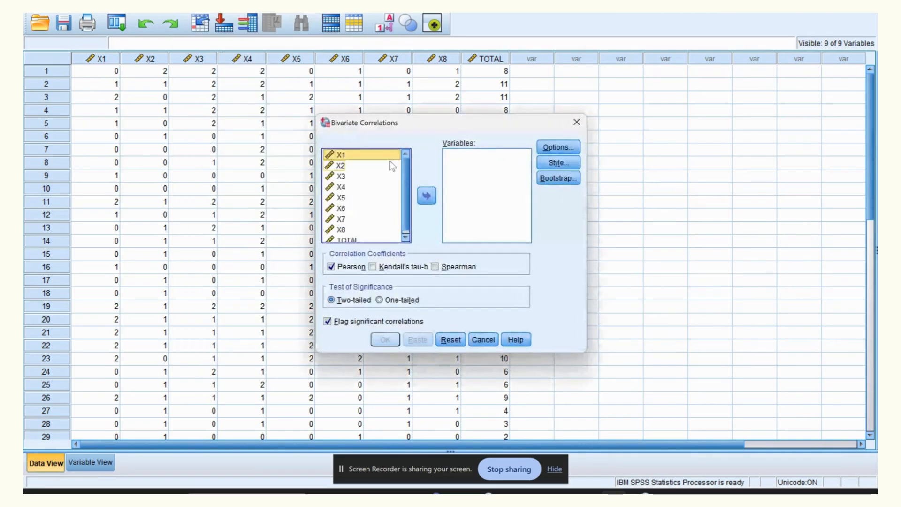
key("shift+Down")
key("shift+Down")
key("shift+Down")
key("shift+Down")
key("shift+Down")
key("shift+Down")
key("shift+Down")
key("shift+Down")
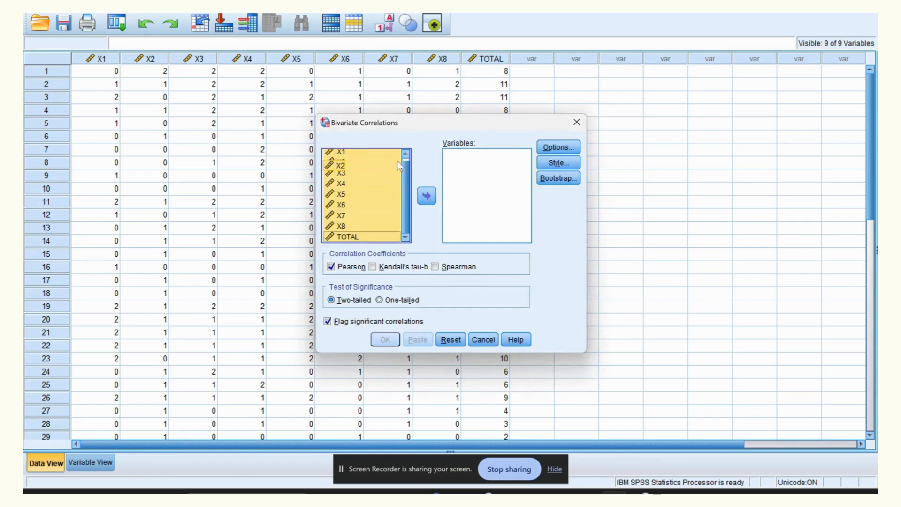
left_click(427, 196)
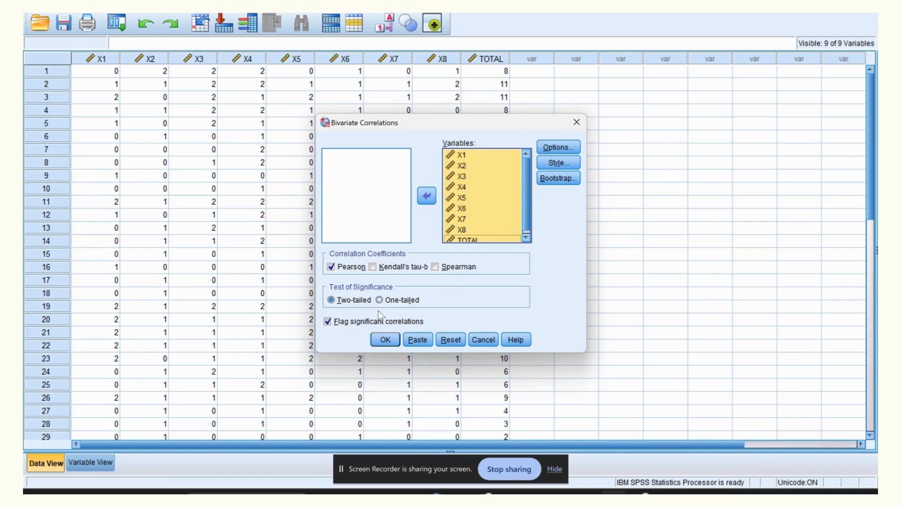
left_click(384, 342)
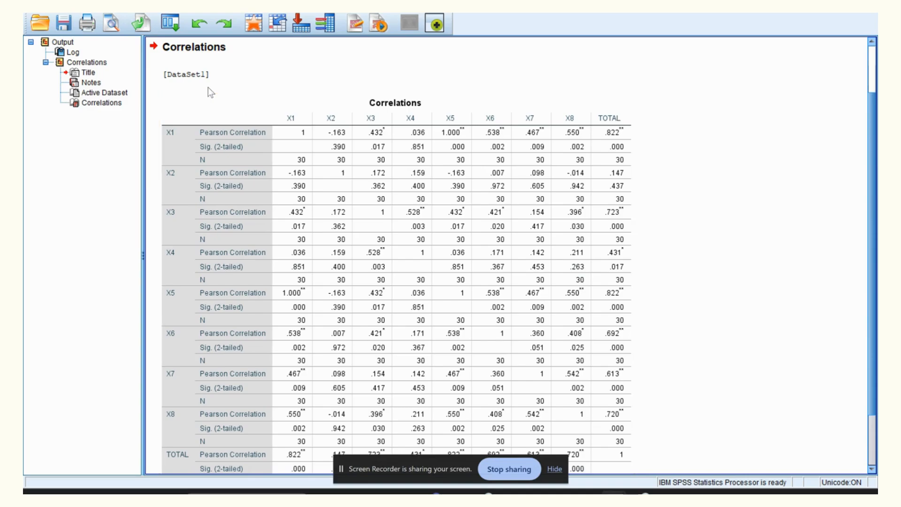
Step: Examine the Correlations table, especially the Pearson and Sig. (2-tailed) values of each item against TOTAL
scroll(317, 103, "down", 2)
scroll(317, 102, "up", 3)
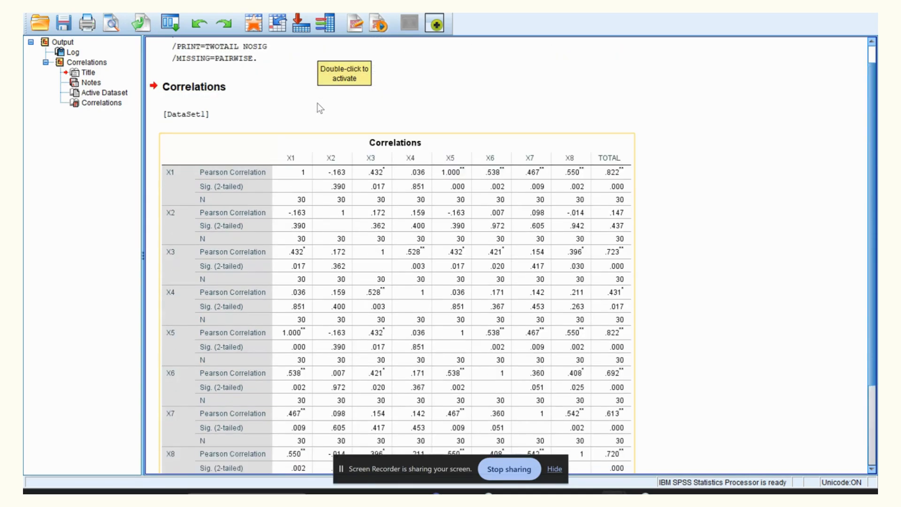
scroll(317, 102, "down", 2)
scroll(319, 112, "down", 2)
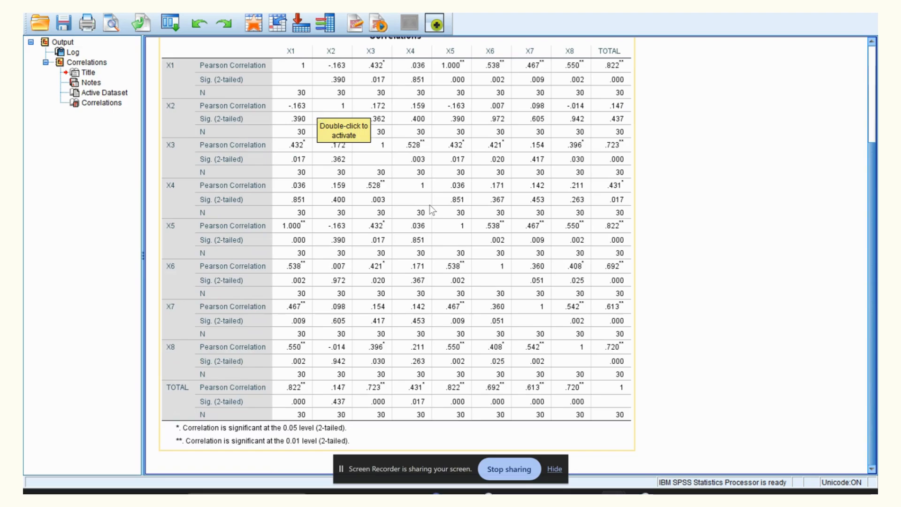
scroll(432, 204, "up", 2)
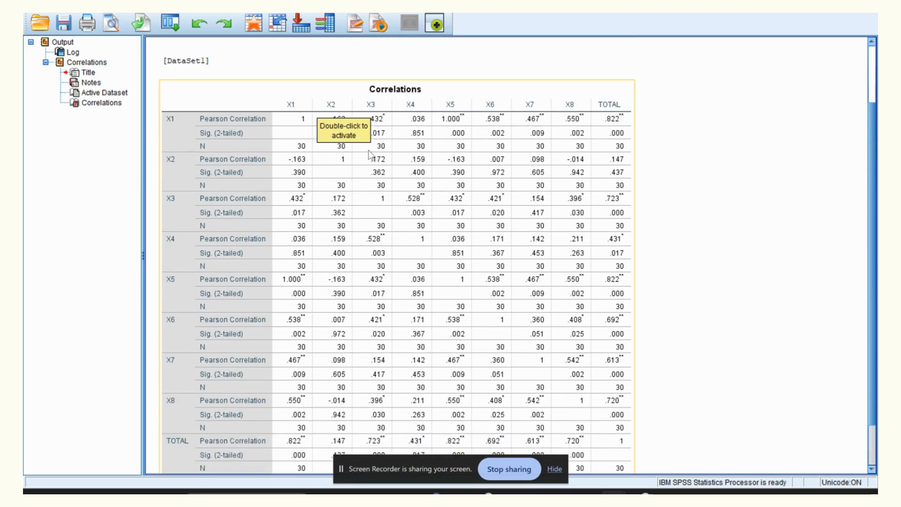
scroll(372, 155, "down", 2)
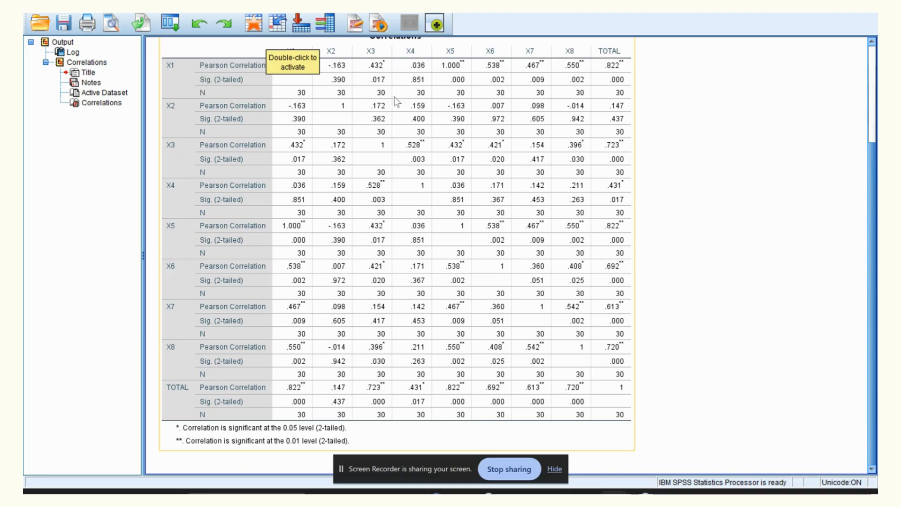
scroll(244, 104, "up", 2)
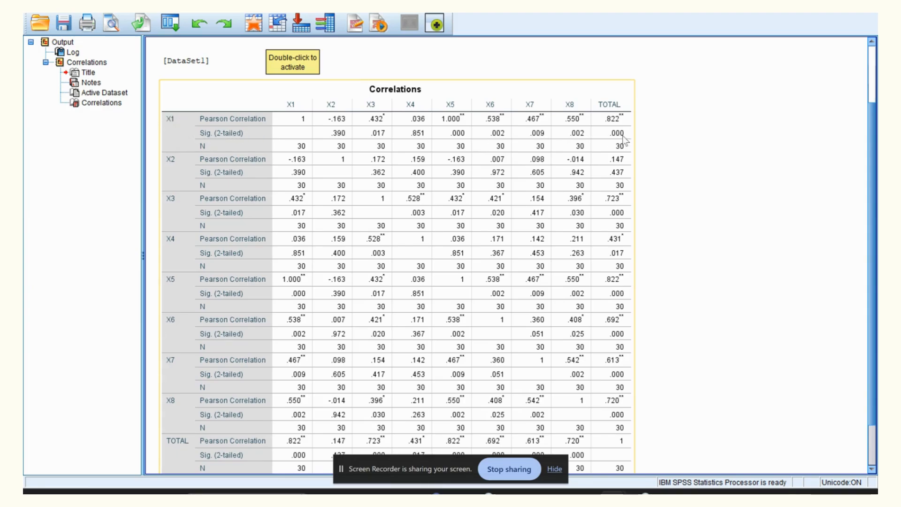
Step: Show the Uji Validitas Instrumen sticky note beside the output and check X1's significance with TOTAL against the < 0,05 valid criterion
mouse_move(535, 492)
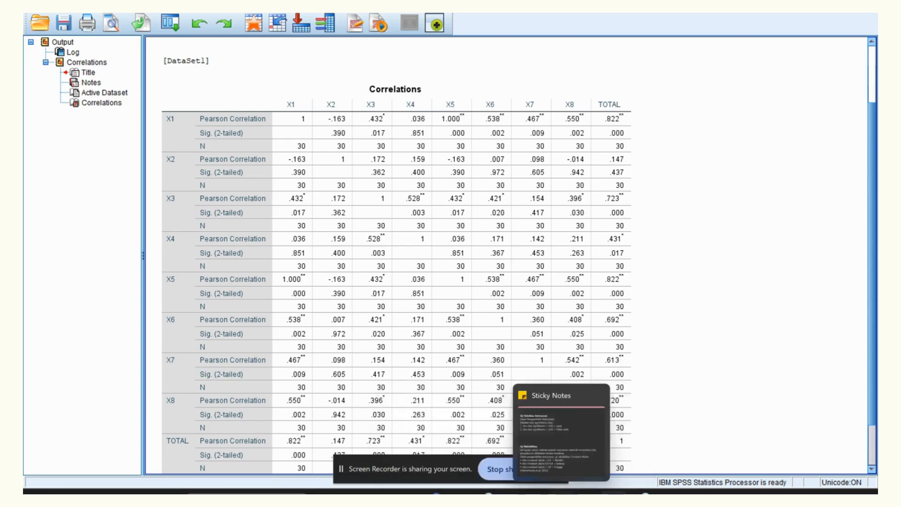
left_click(562, 493)
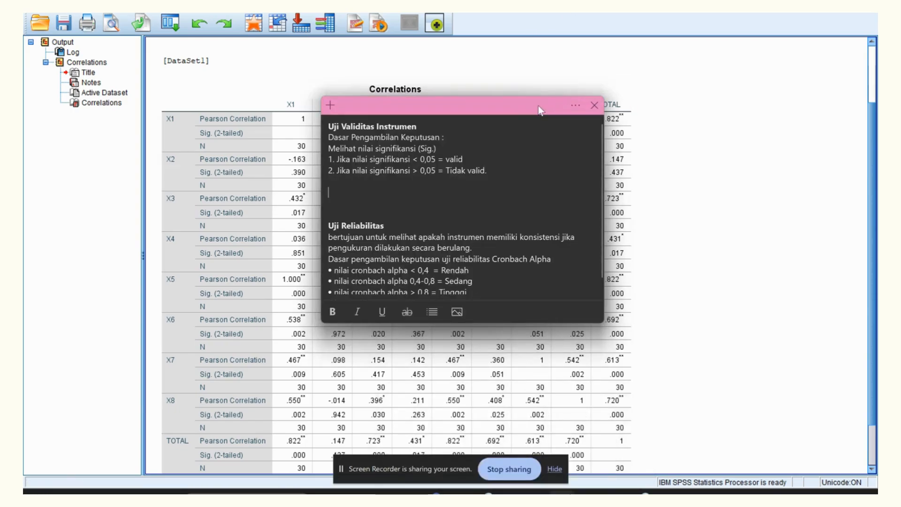
left_click_drag(523, 94, 278, 35)
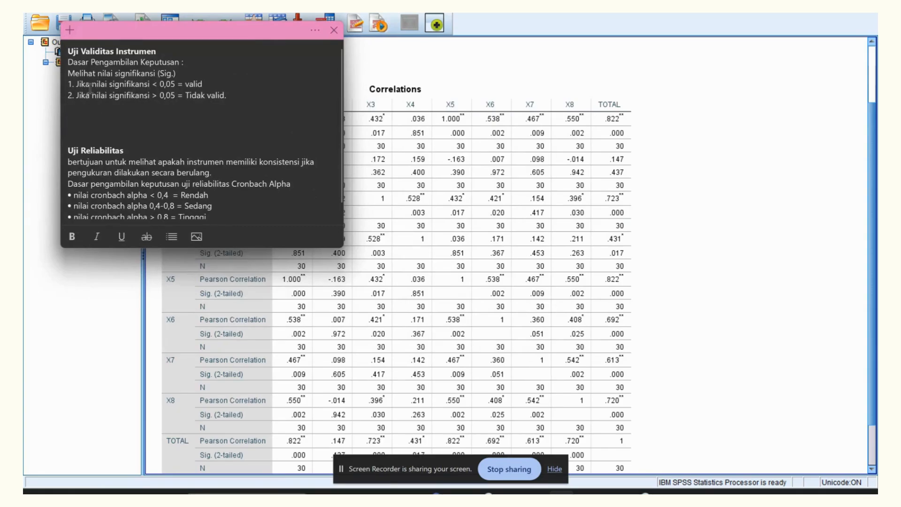
left_click_drag(158, 85, 199, 84)
left_click(189, 83)
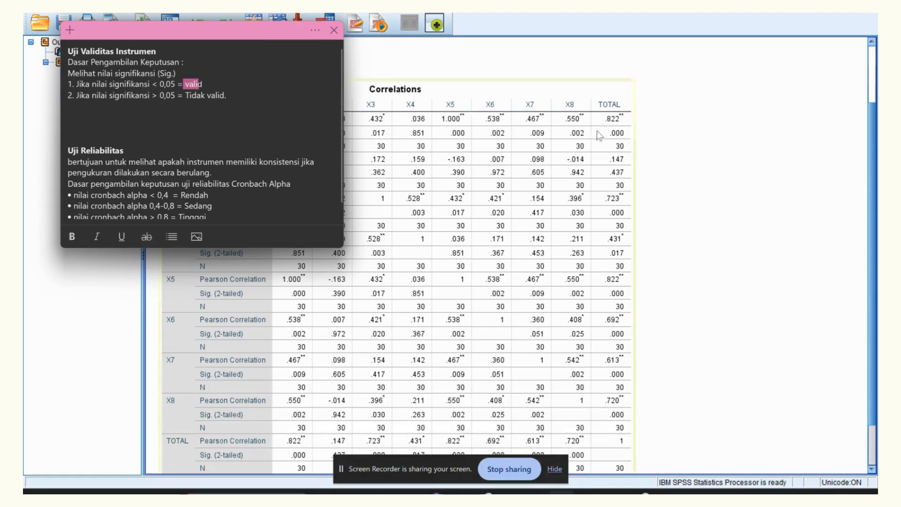
mouse_move(266, 32)
left_mouse_down()
mouse_move(218, 27)
mouse_move(237, 50)
mouse_move(267, 36)
left_mouse_up()
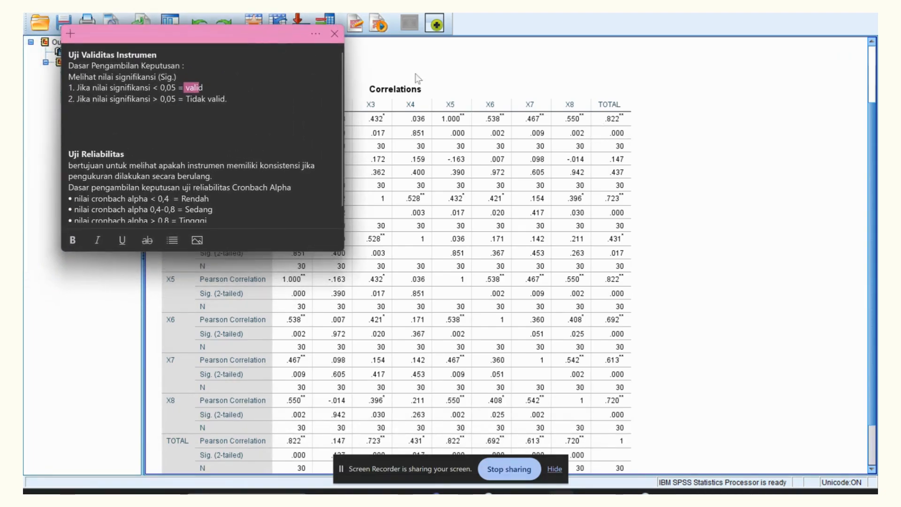
Step: Check the significance of X2 and the remaining items with TOTAL against the > 0,05 Tidak valid criterion, then hide the sticky note
left_click_drag(210, 30, 263, 199)
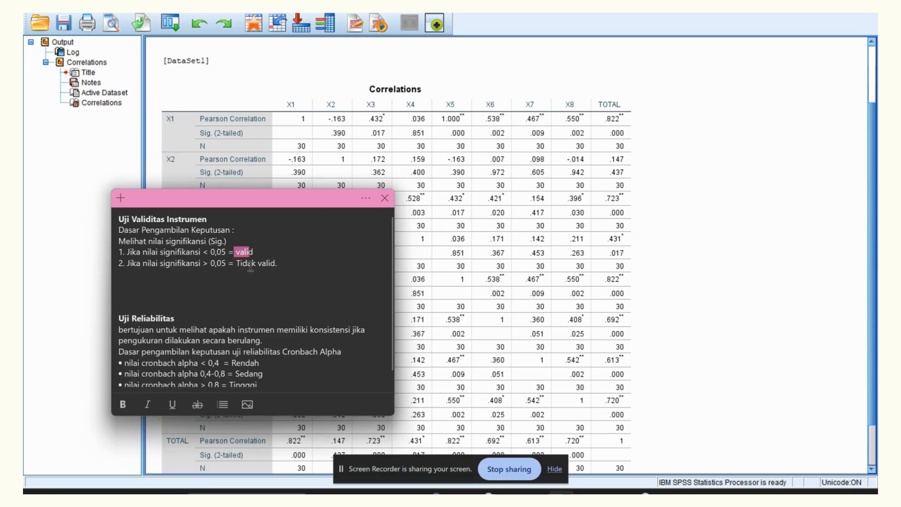
left_click_drag(238, 263, 277, 264)
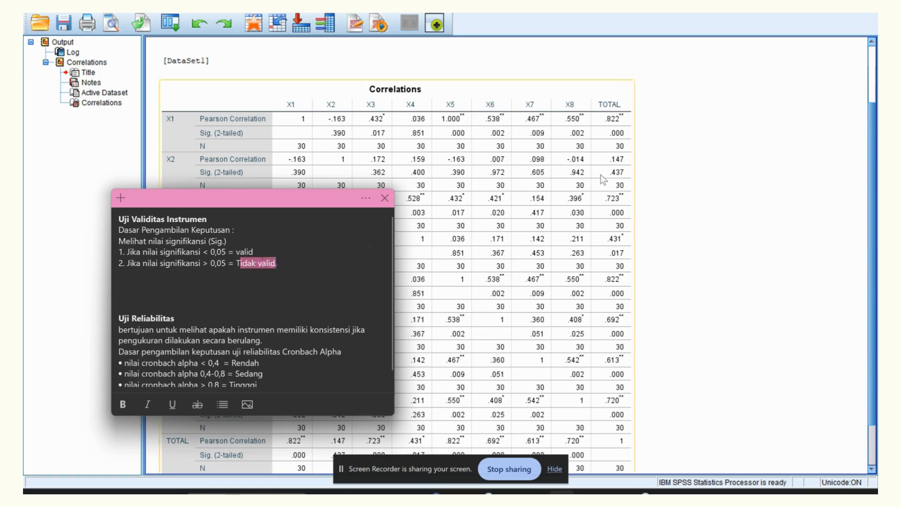
left_click_drag(278, 197, 326, 246)
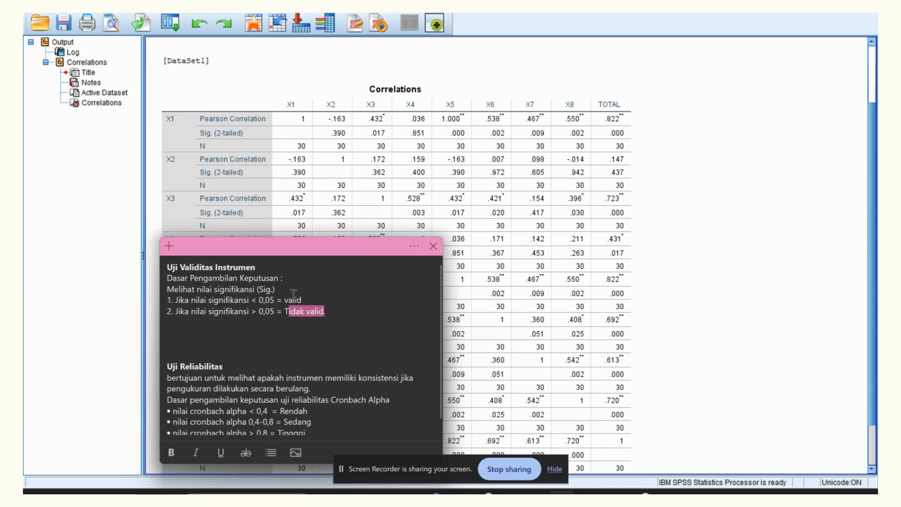
scroll(304, 289, "down", 1)
scroll(304, 289, "up", 1)
left_click_drag(376, 254, 670, 172)
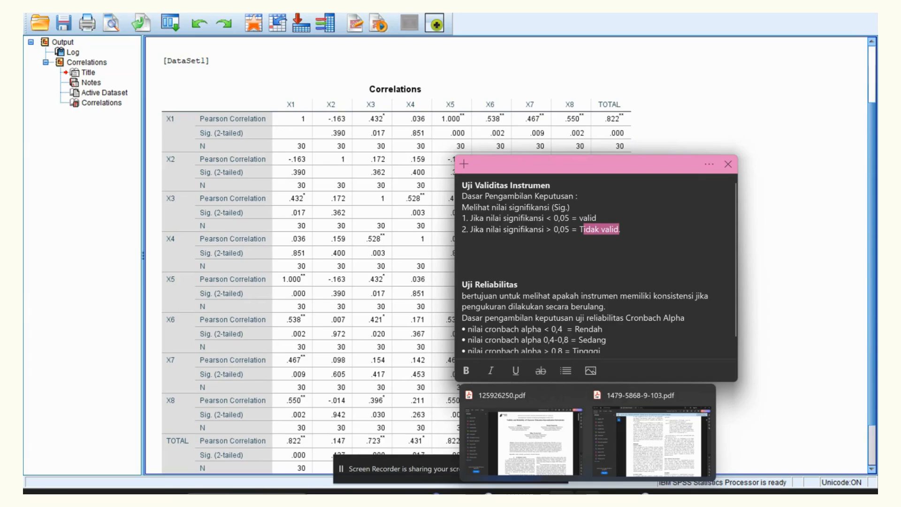
left_click(565, 493)
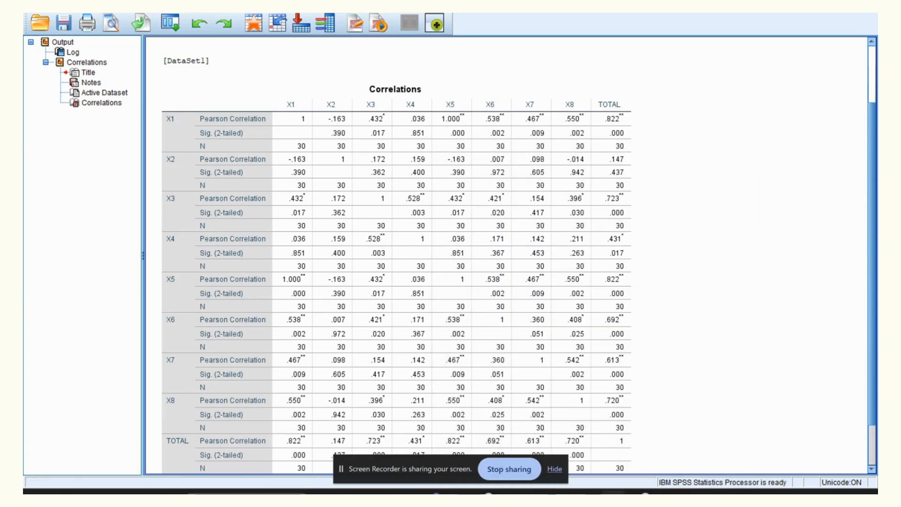
Step: Save the correlation output as the viewer file Uji Validitas in the Tugas Individu folder
left_click(32, 8)
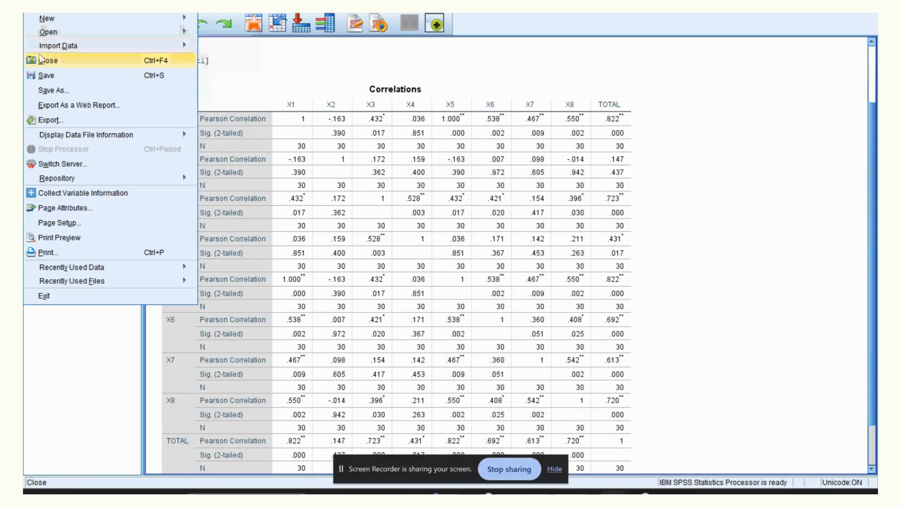
left_click(47, 93)
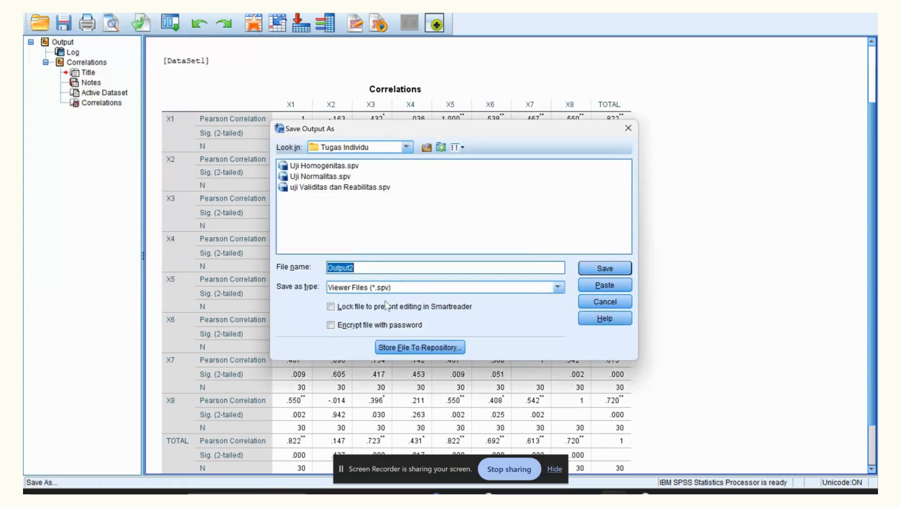
type("V")
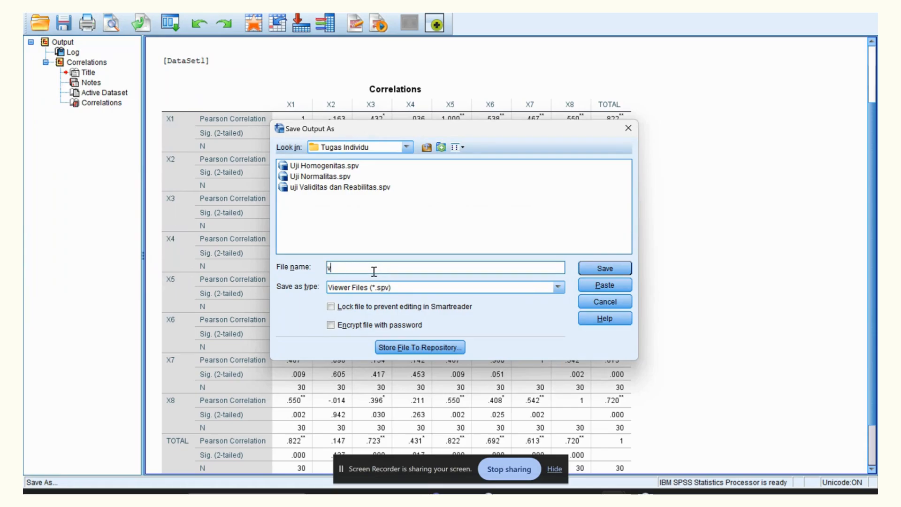
type("Uji Val")
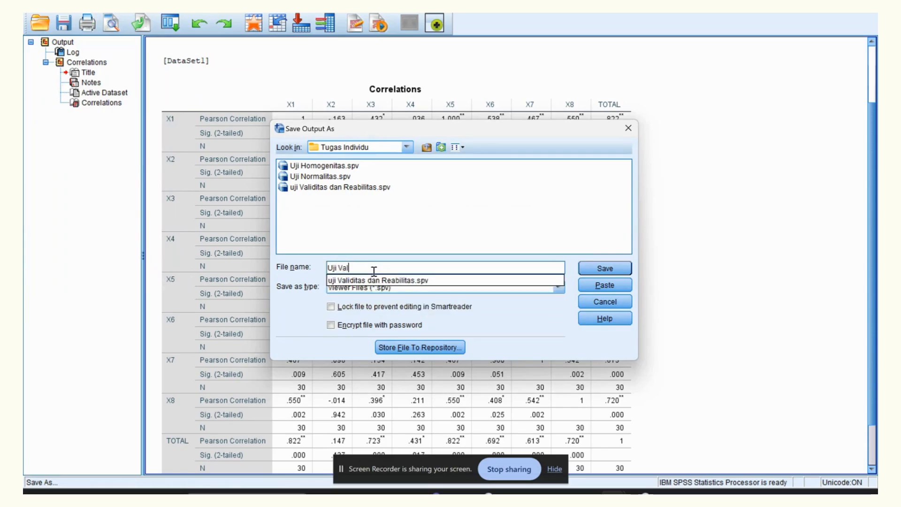
type("iditas")
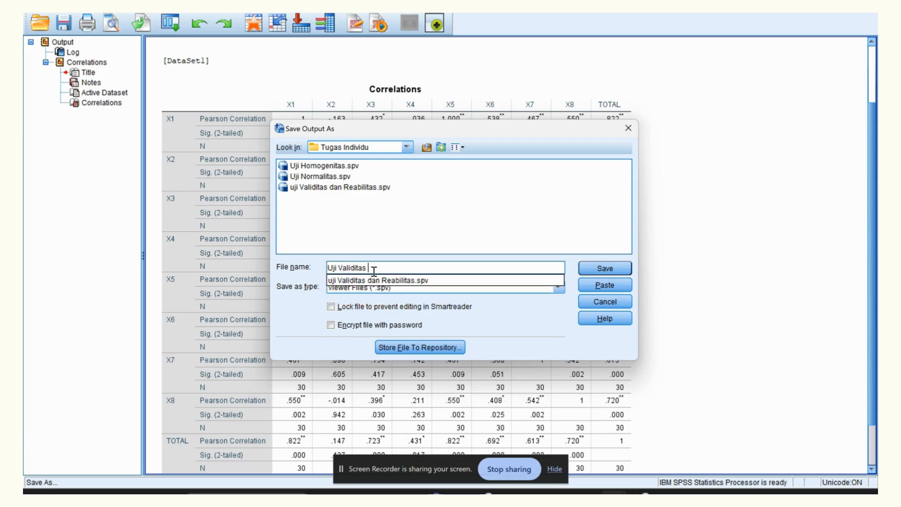
left_click(593, 272)
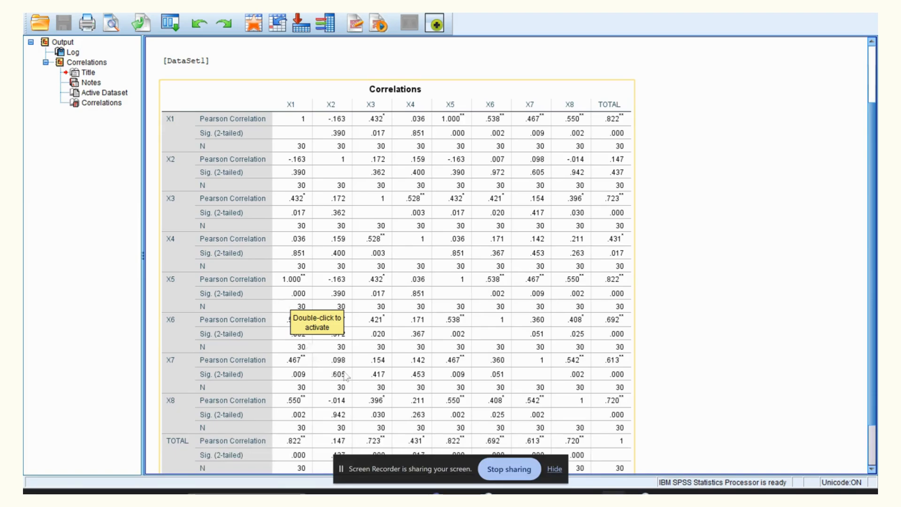
mouse_move(614, 495)
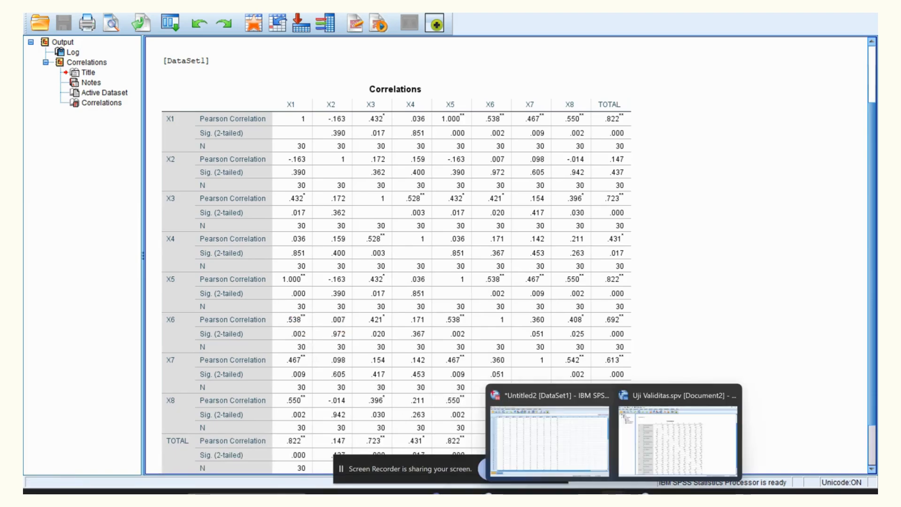
Step: Return to the Untitled2 dataset and start a Reliability Analysis with variables X1 through X8 as the items, leaving out TOTAL
left_click(557, 401)
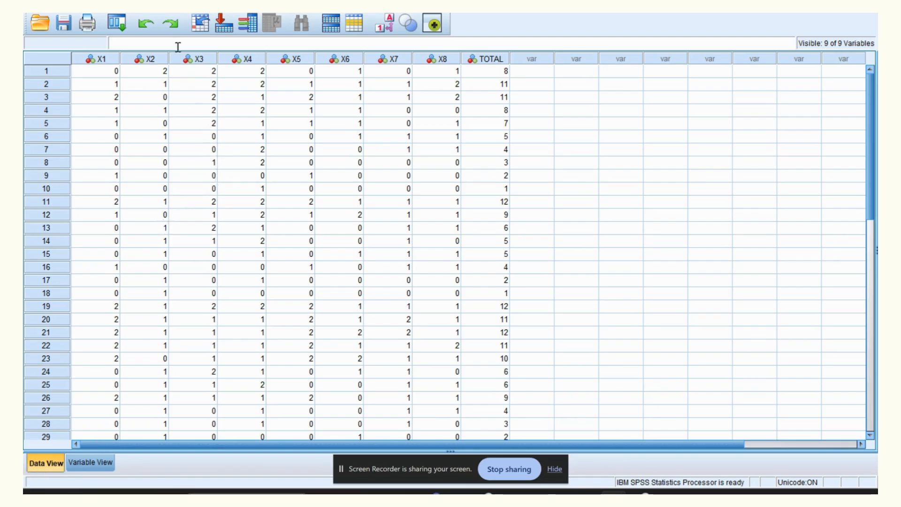
left_click(187, 12)
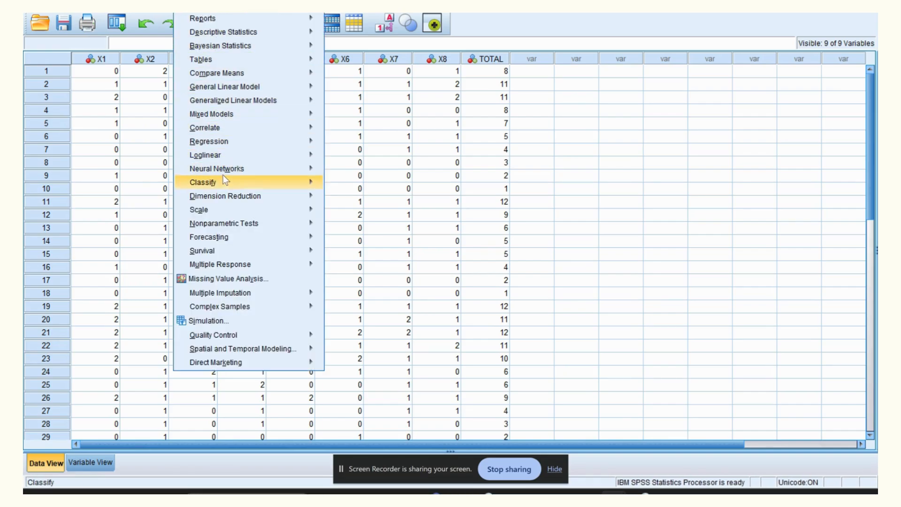
mouse_move(224, 142)
mouse_move(221, 209)
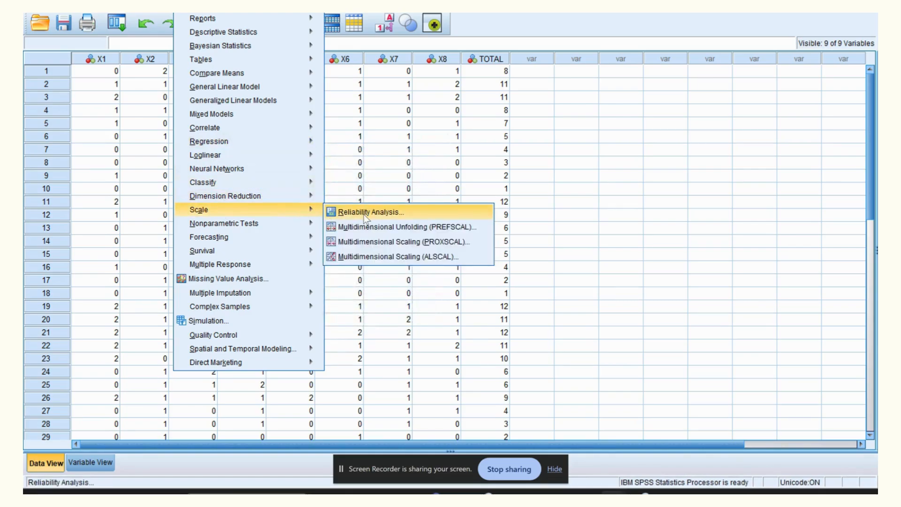
left_click(365, 212)
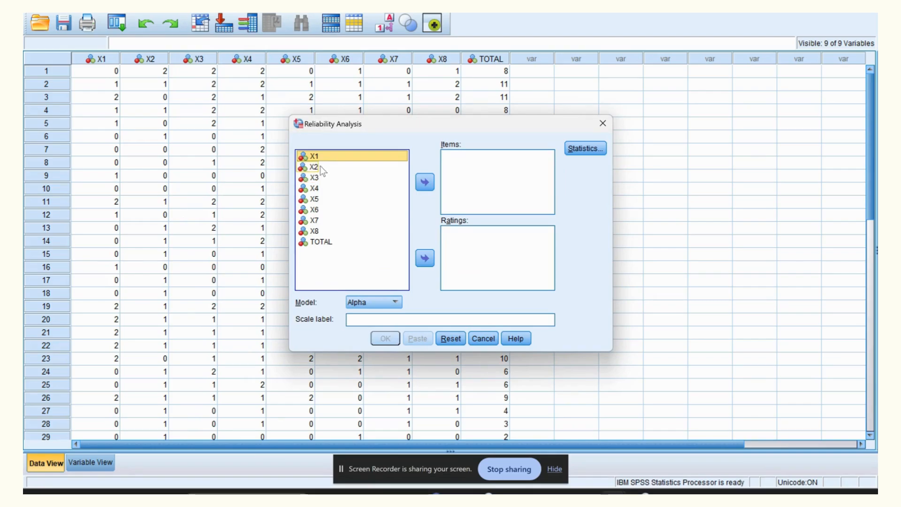
key("shift+Down")
key("shift+Down")
key("shift+Down")
key("shift+Down")
key("shift+Down")
key("shift+Down")
key("shift+Down")
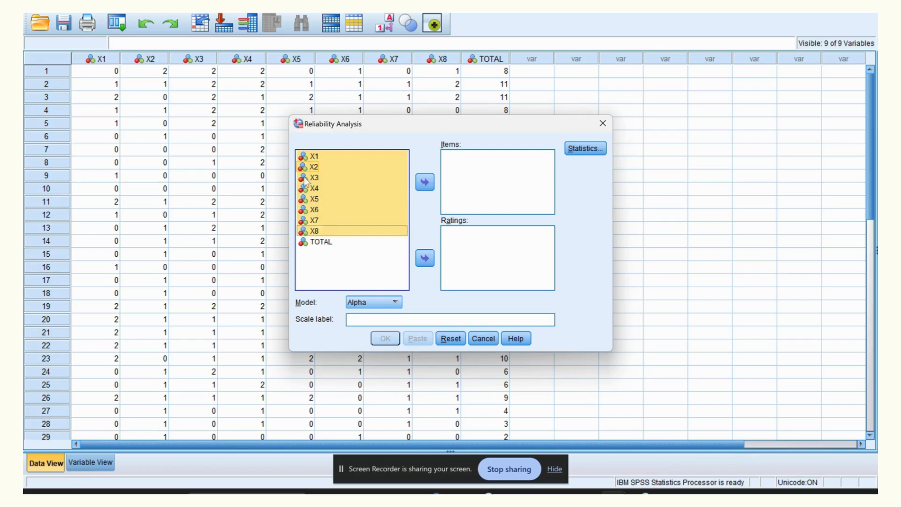
left_click(424, 183)
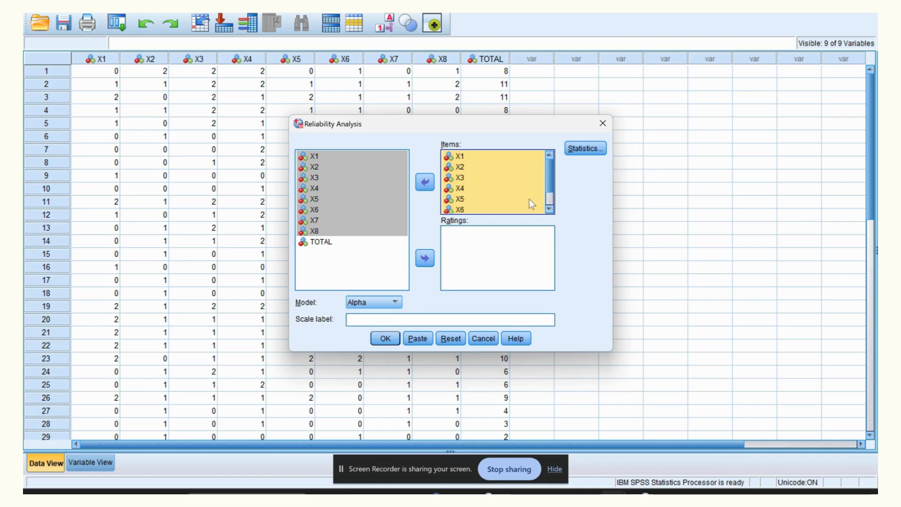
Step: Request the Scale if item deleted descriptives and run the reliability analysis with the Alpha model
left_click(577, 150)
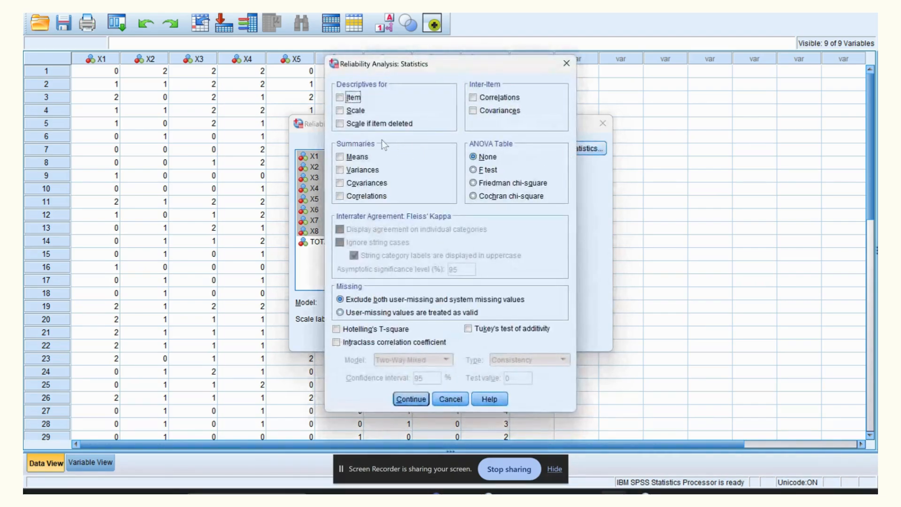
left_click(347, 129)
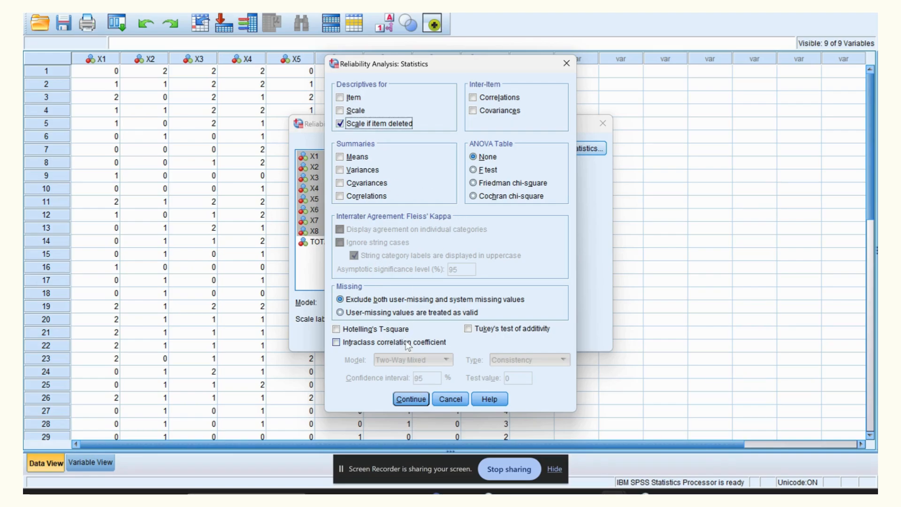
left_click(411, 399)
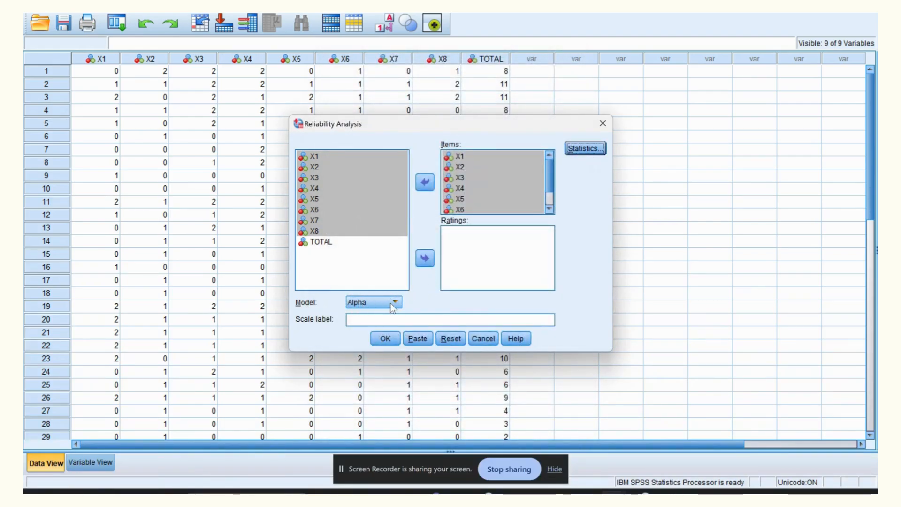
left_click(383, 339)
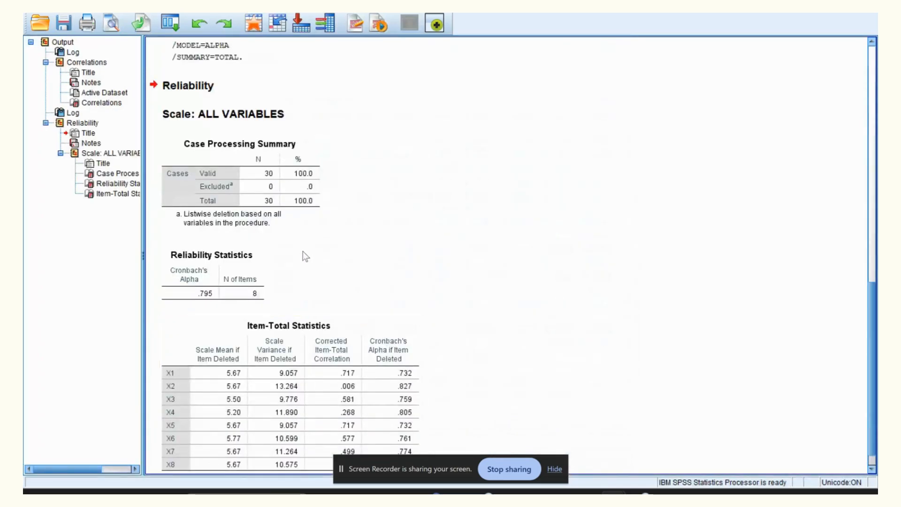
Step: Examine the Reliability output below the correlations, especially the Cronbach's Alpha value in the Reliability Statistics table
scroll(302, 251, "up", 5)
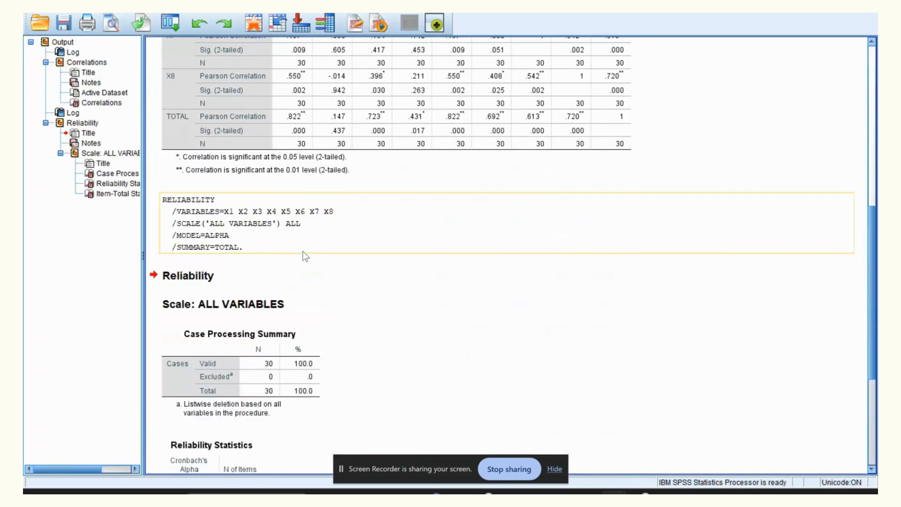
scroll(303, 251, "up", 1)
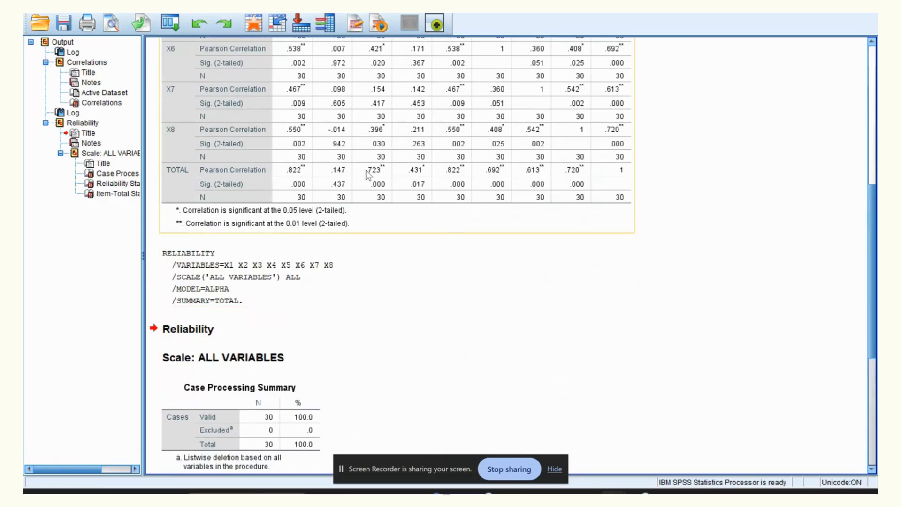
scroll(367, 171, "down", 3)
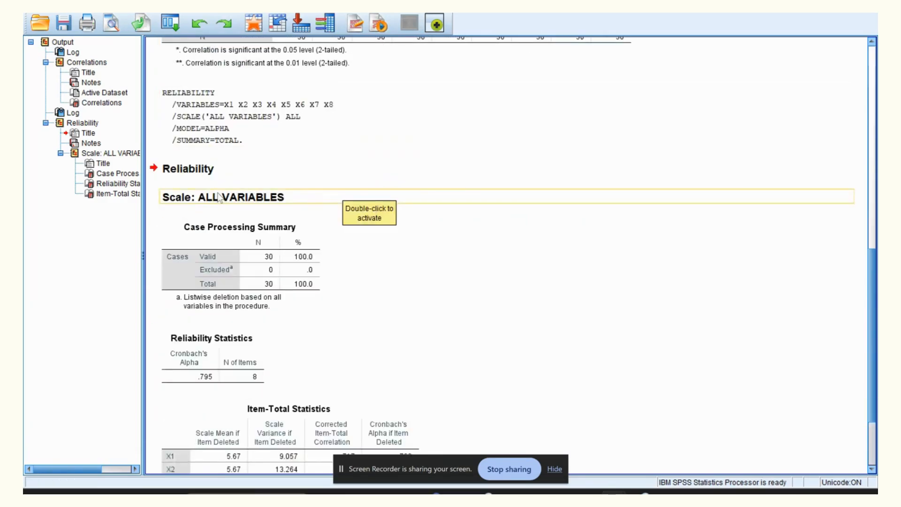
scroll(240, 183, "up", 4)
scroll(240, 182, "down", 3)
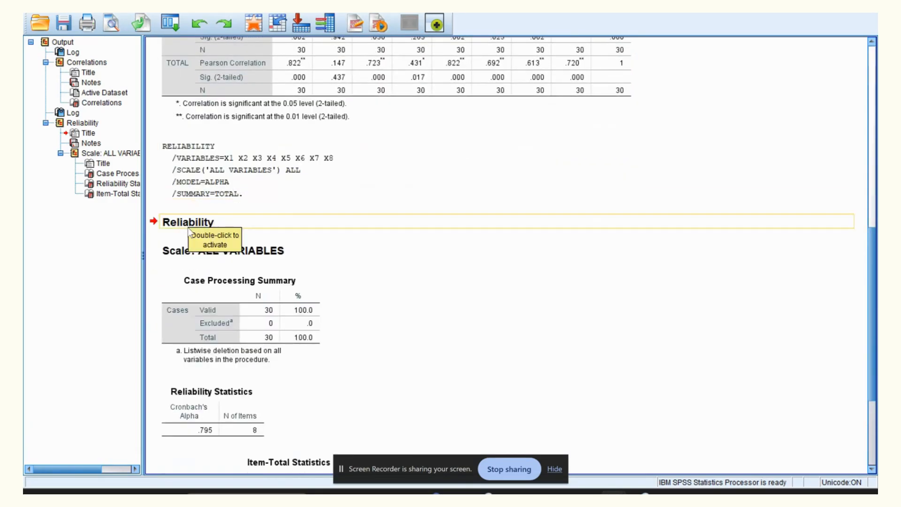
scroll(197, 220, "down", 1)
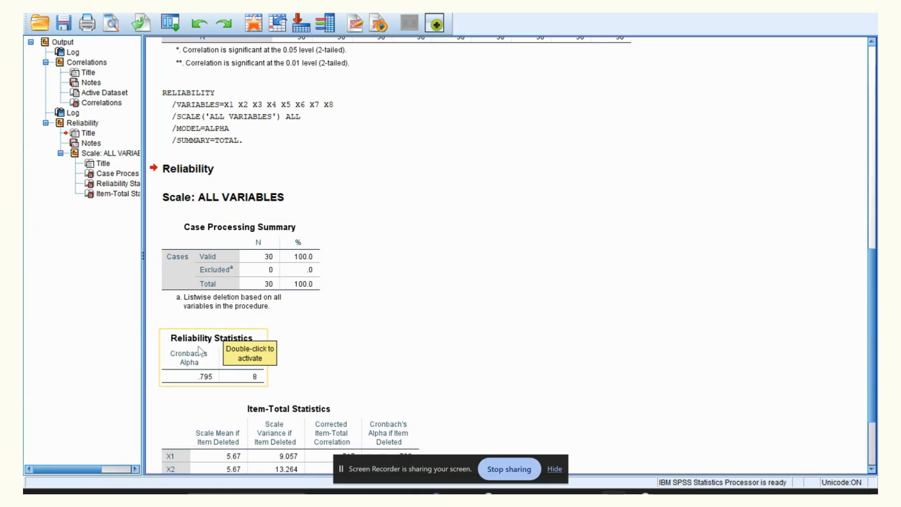
scroll(211, 343, "down", 2)
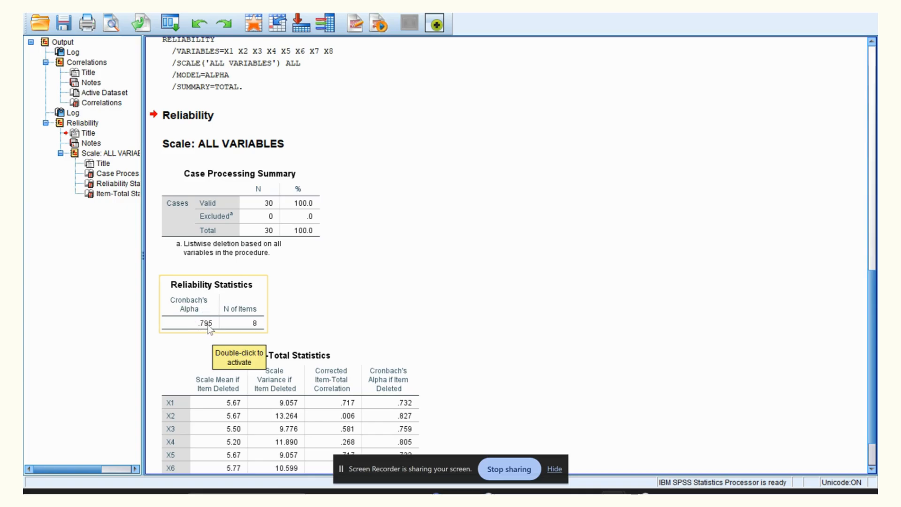
Step: Show the sticky note beside the output, widen it and bring the full Uji Reliabilitas criteria into view
mouse_move(562, 493)
left_click(566, 436)
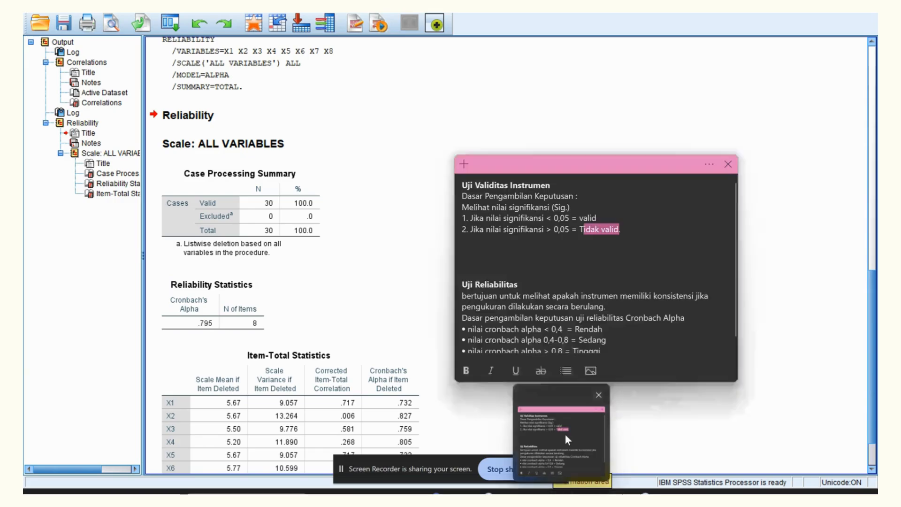
left_click_drag(664, 171, 615, 50)
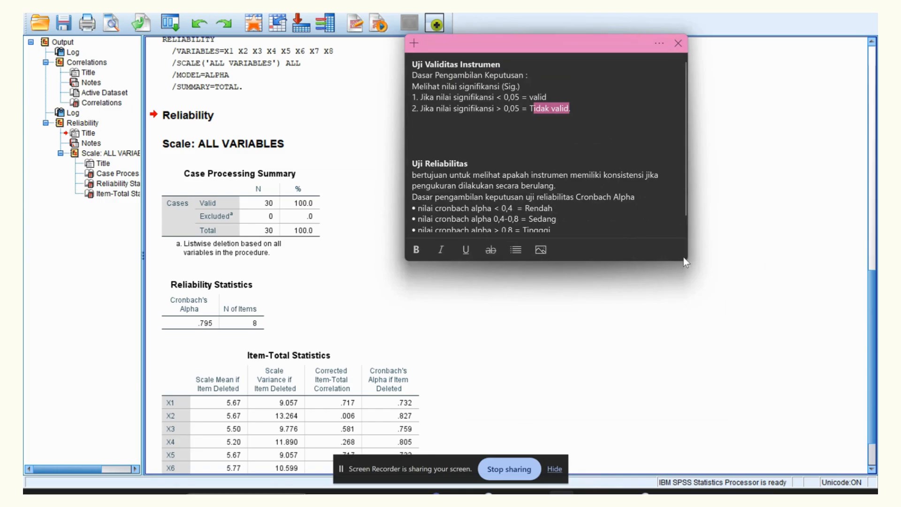
left_click_drag(687, 258, 775, 279)
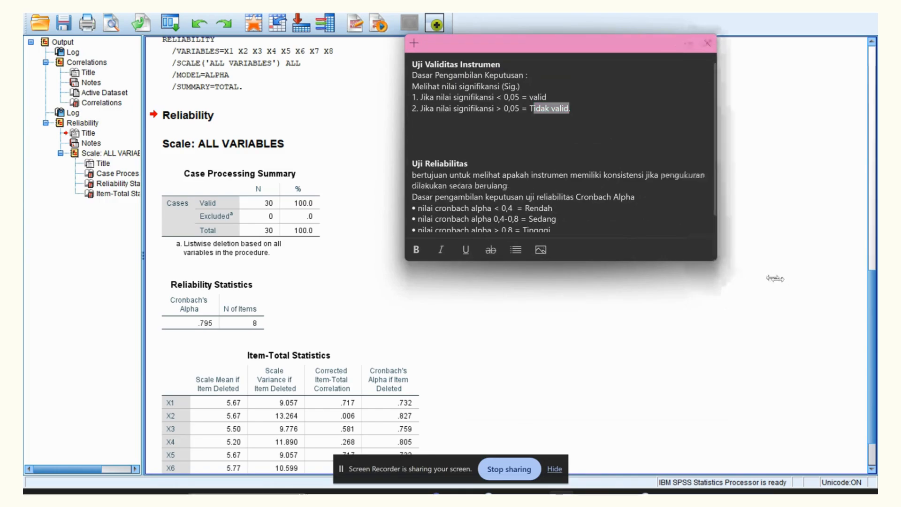
scroll(574, 164, "down", 1)
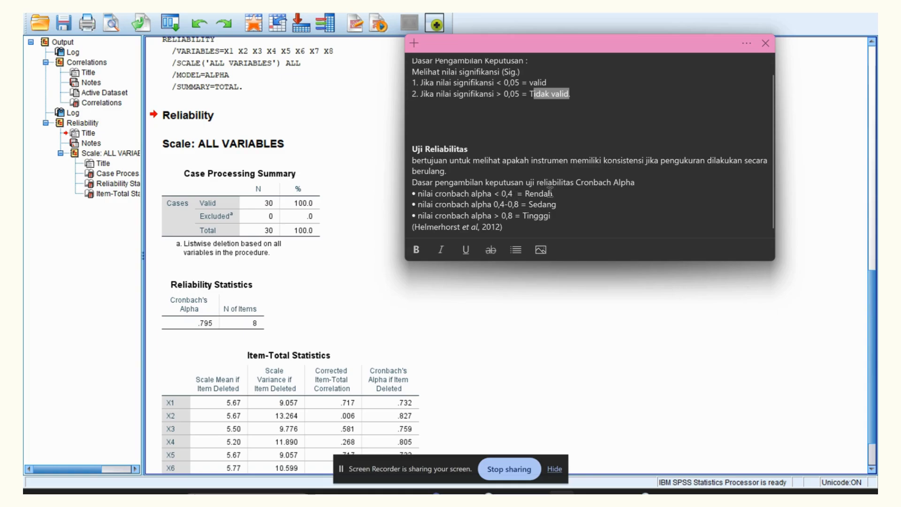
Step: Compare the Cronbach's Alpha in Reliability Statistics with the note's < 0,4 Rendah, 0,4-0,8 Sedang and > 0,8 Tinggi criteria
left_click_drag(554, 194, 507, 193)
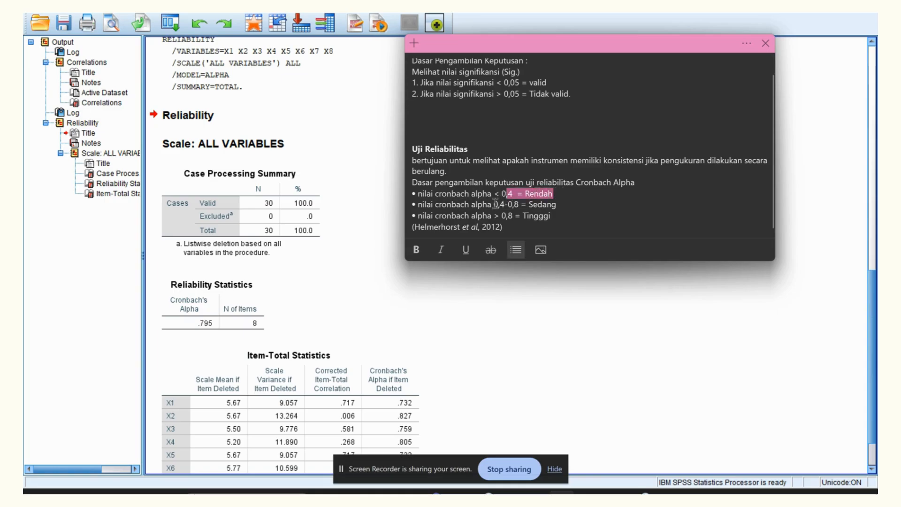
left_click_drag(494, 204, 556, 204)
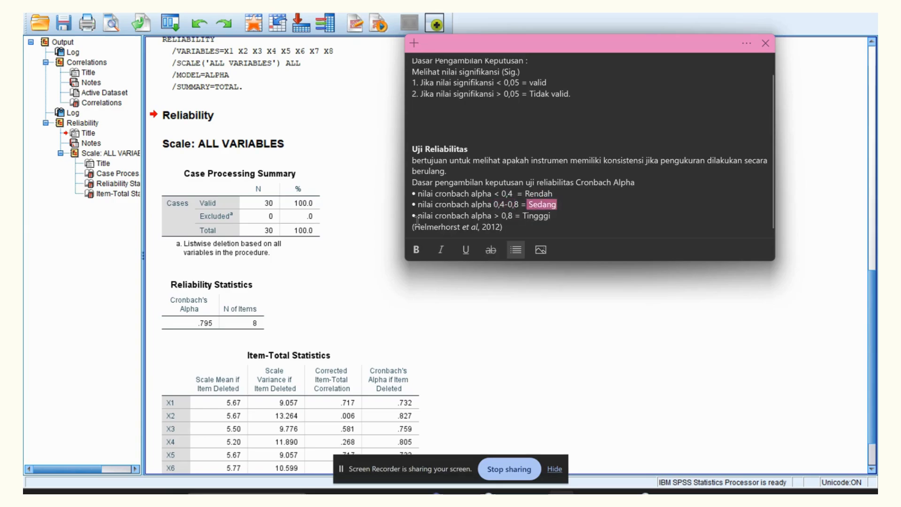
left_click_drag(493, 216, 551, 216)
left_click(194, 324)
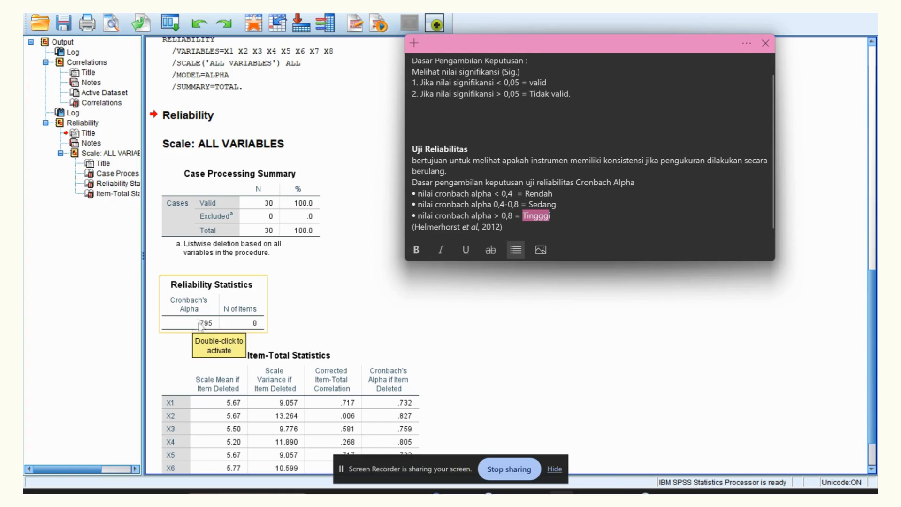
left_click(419, 301)
left_click(541, 215)
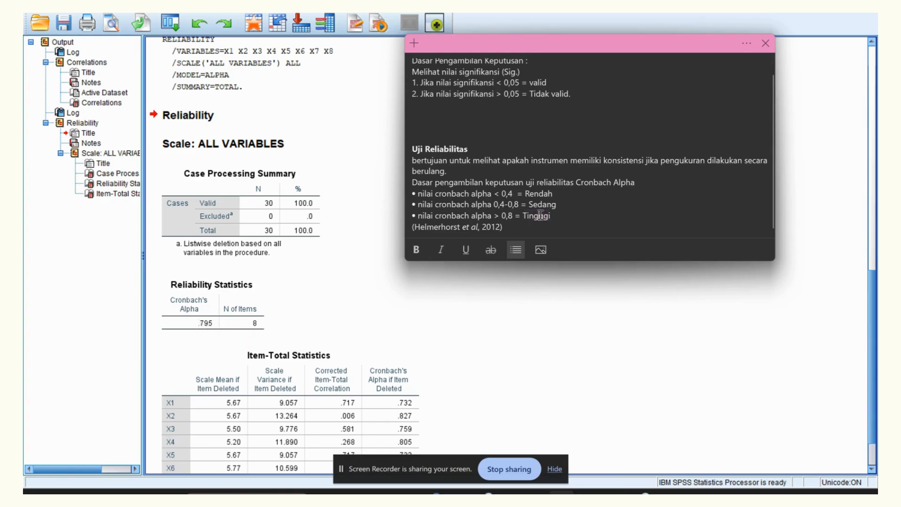
left_click_drag(557, 205, 425, 205)
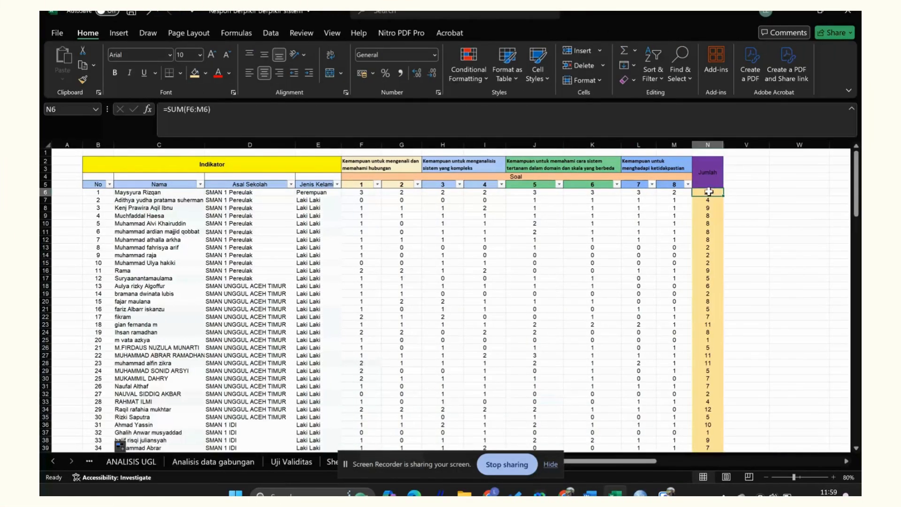
Step: In the Excel response workbook, copy all the respondents' total scores in the Jumlah column, cells N6 to N138
left_click_drag(708, 160, 713, 442)
left_click(730, 445)
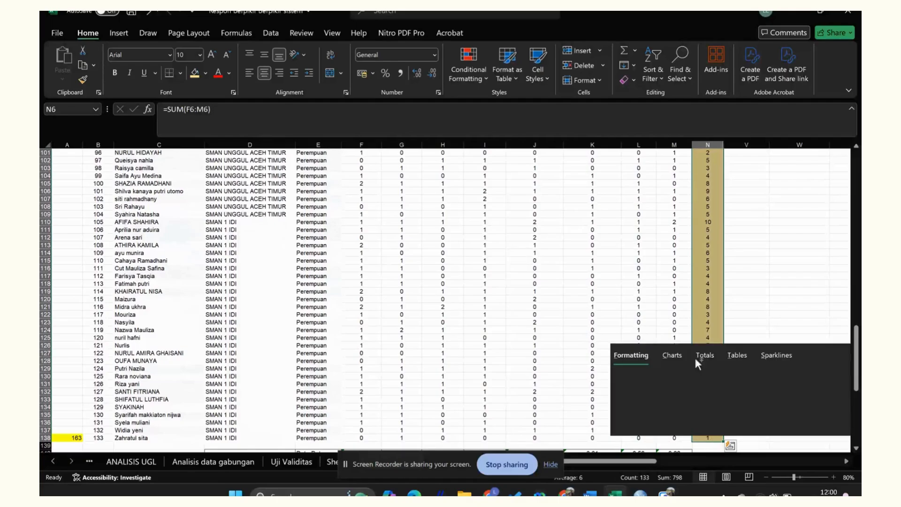
right_click(711, 283)
left_click(741, 159)
scroll(747, 160, "up", 20)
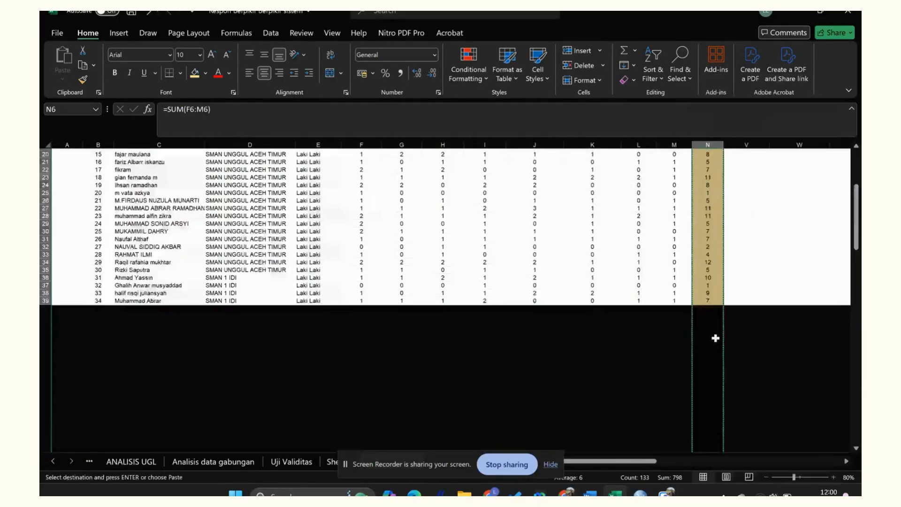
Step: Switch to the empty SPSS dataset Untitled2 and paste the copied total scores into the first column, starting at row 1
mouse_move(615, 494)
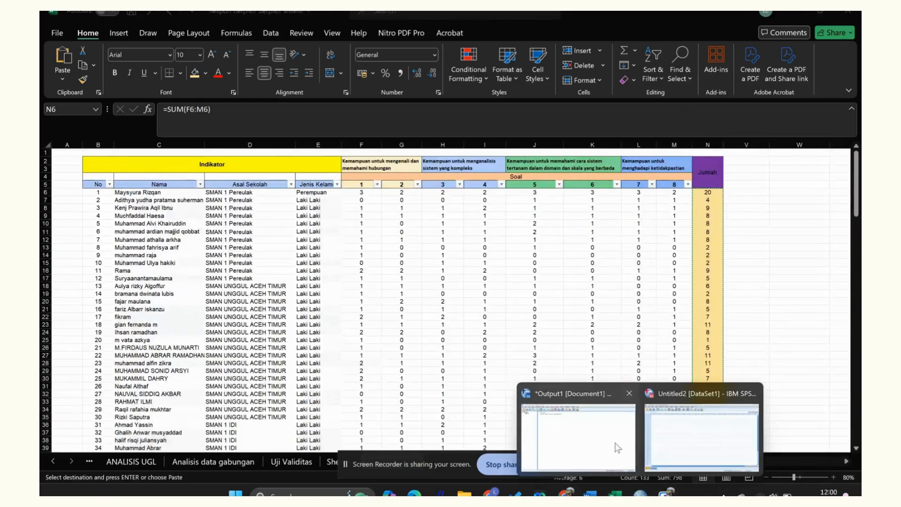
left_click(683, 440)
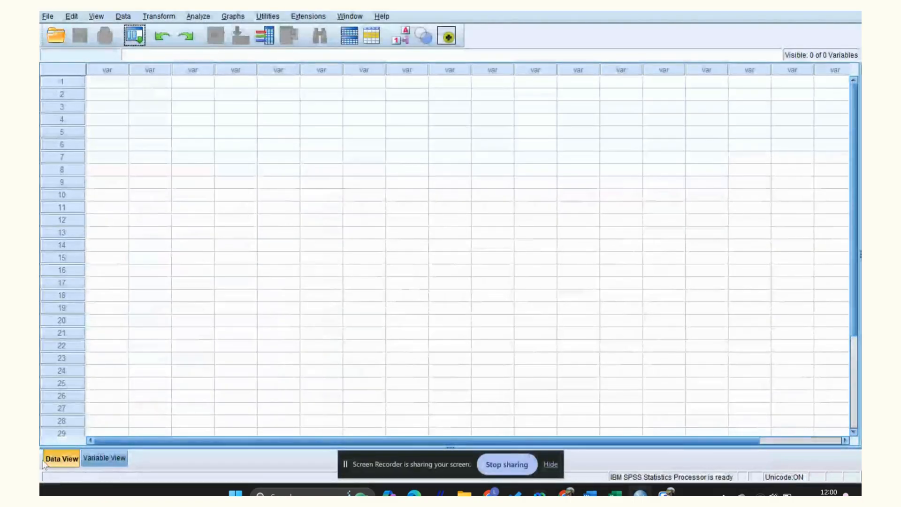
left_click(101, 81)
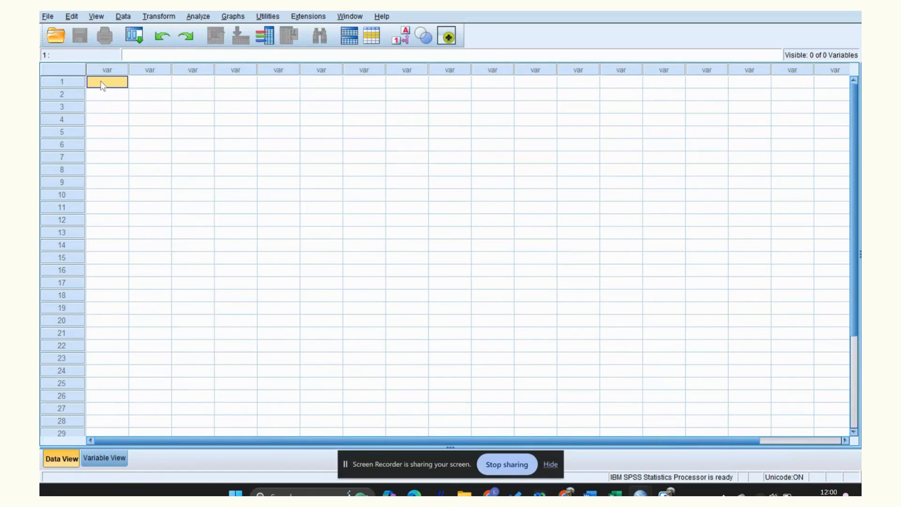
right_click(100, 80)
left_click(124, 147)
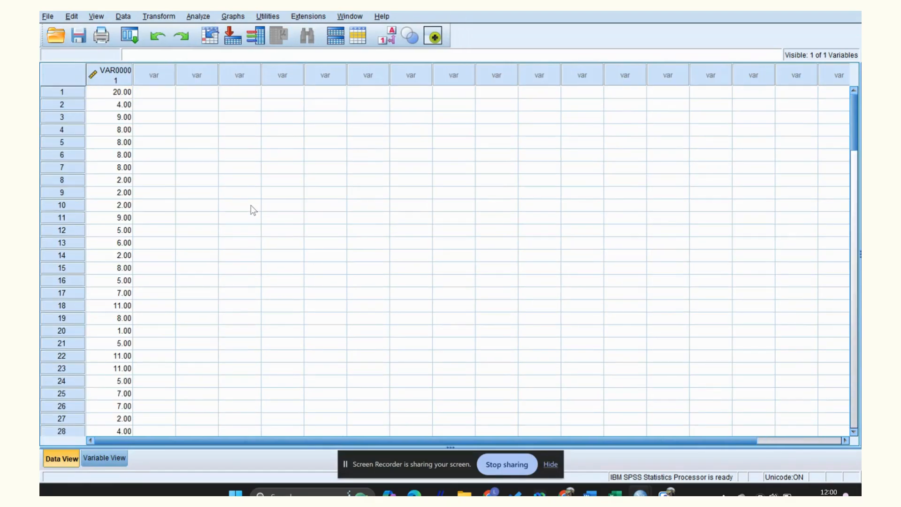
Step: Rename the pasted variable as Hasil and set its decimals to 0
left_click(97, 457)
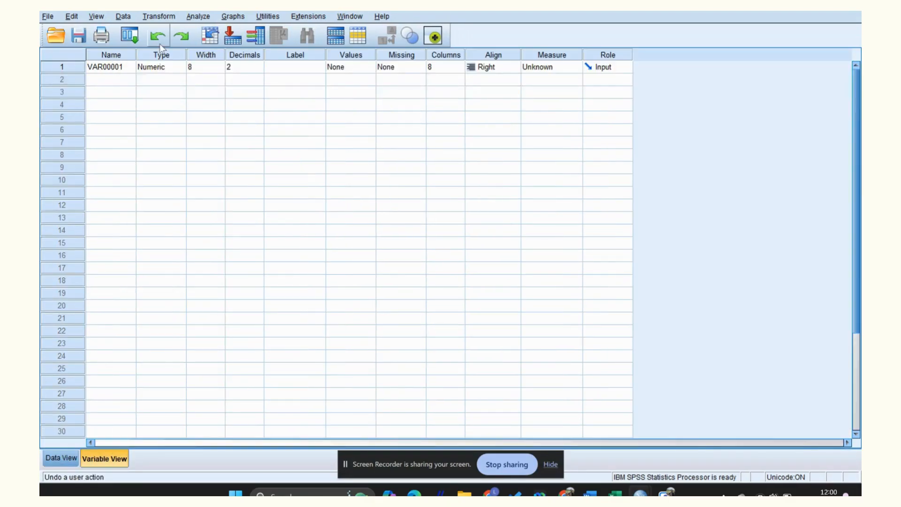
left_click(112, 68)
type("Hasil")
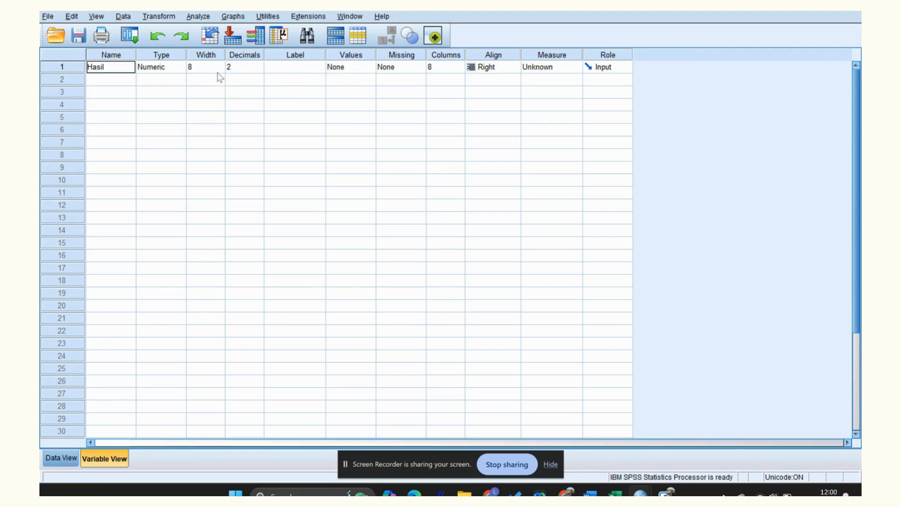
left_click(233, 68)
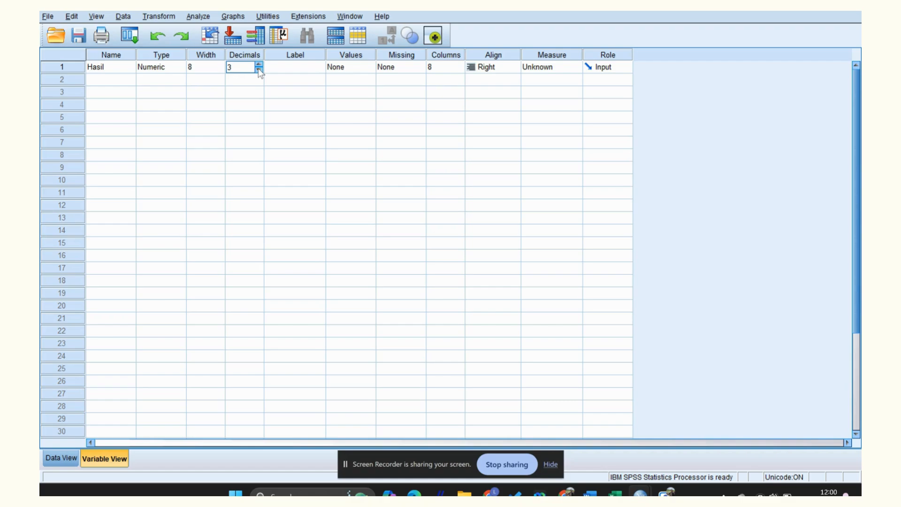
left_click(283, 71)
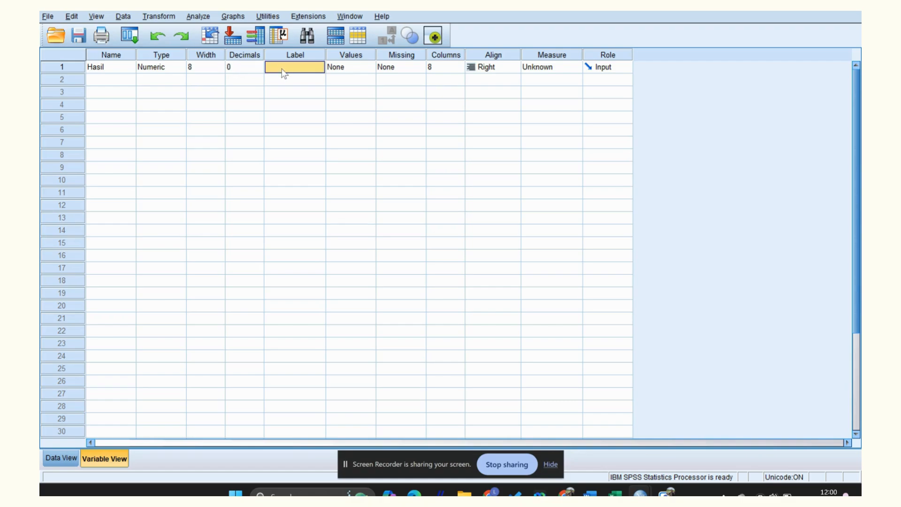
Step: Label the Hasil variable as Kompetensi Berpikir Sistem and return to the data rows
left_click(282, 68)
type("Kompetensi Berpikir Sistem")
left_click(59, 461)
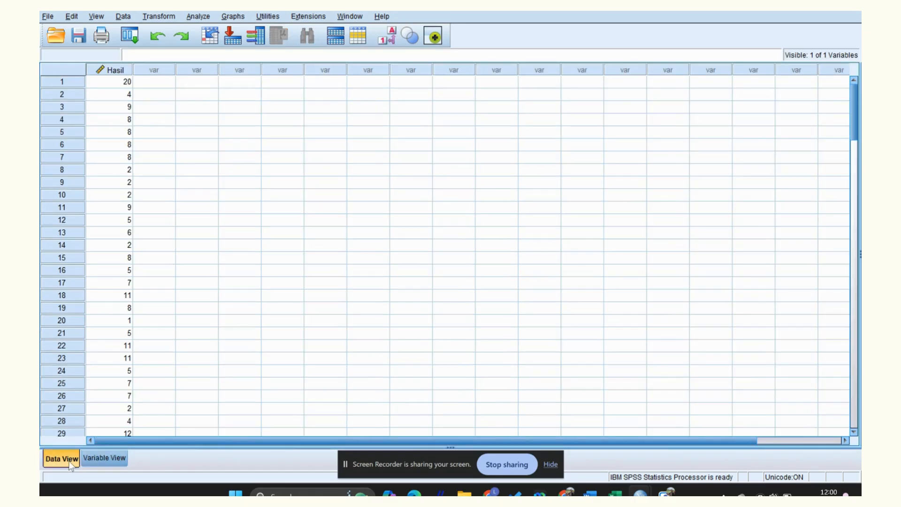
Step: Run Descriptives on Kompetensi Berpikir Sistem, adding skewness, kurtosis and sum to the default statistics
left_click(197, 17)
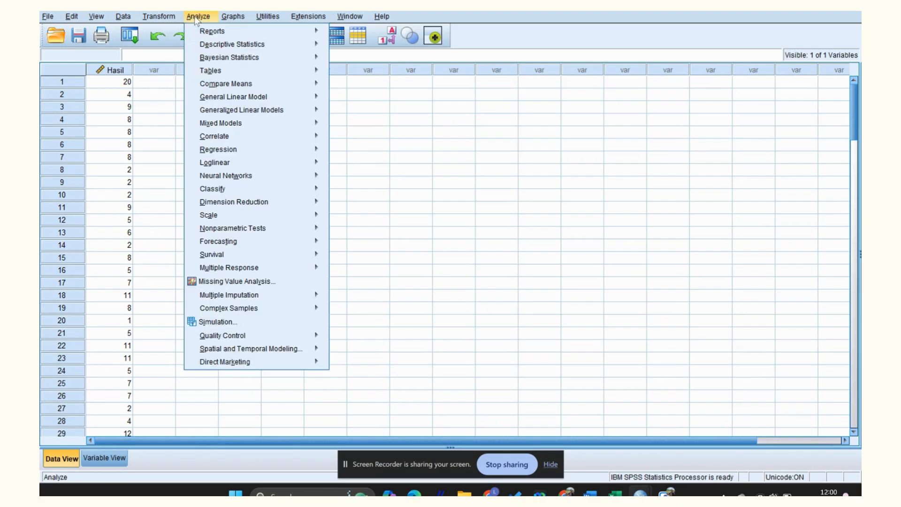
mouse_move(205, 46)
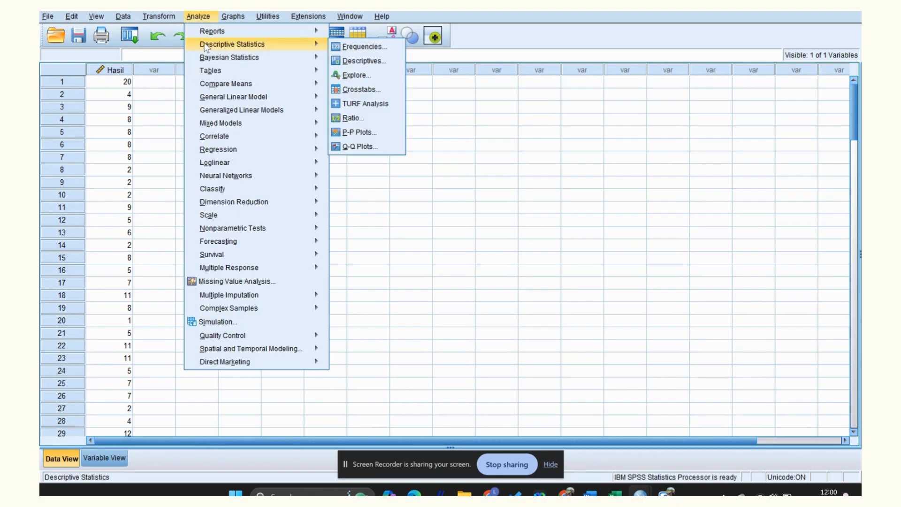
left_click(357, 61)
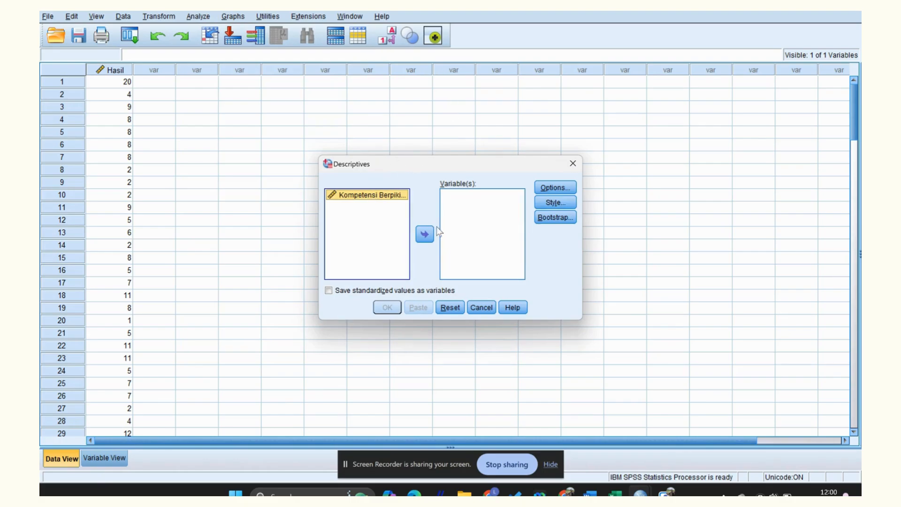
left_click(425, 234)
left_click(563, 189)
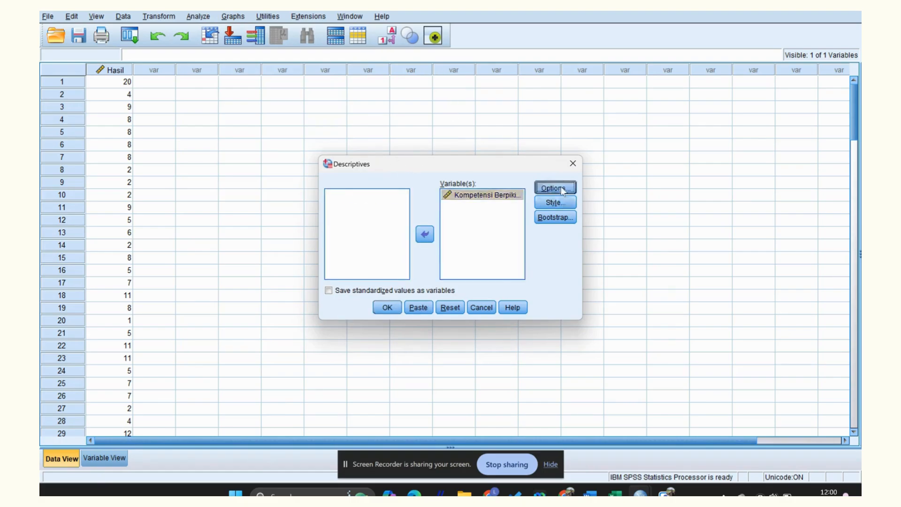
left_click(454, 241)
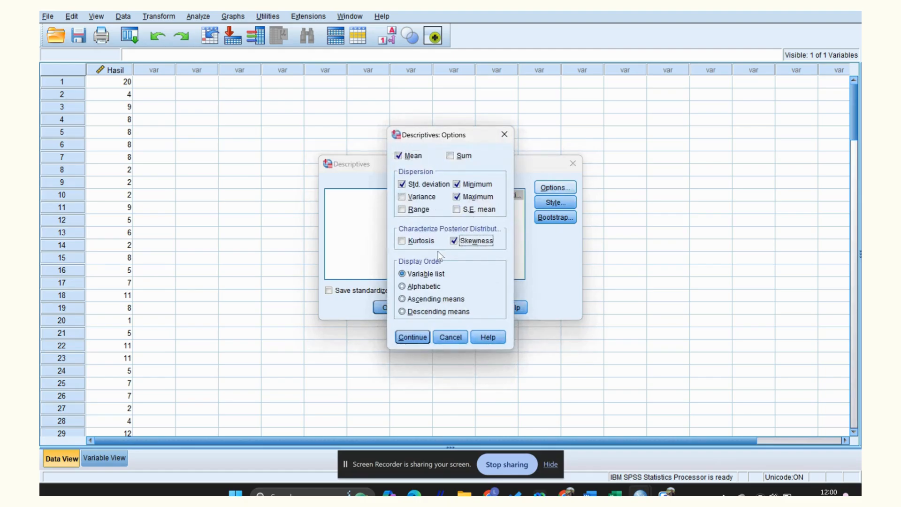
left_click(402, 241)
left_click(451, 156)
left_click(412, 337)
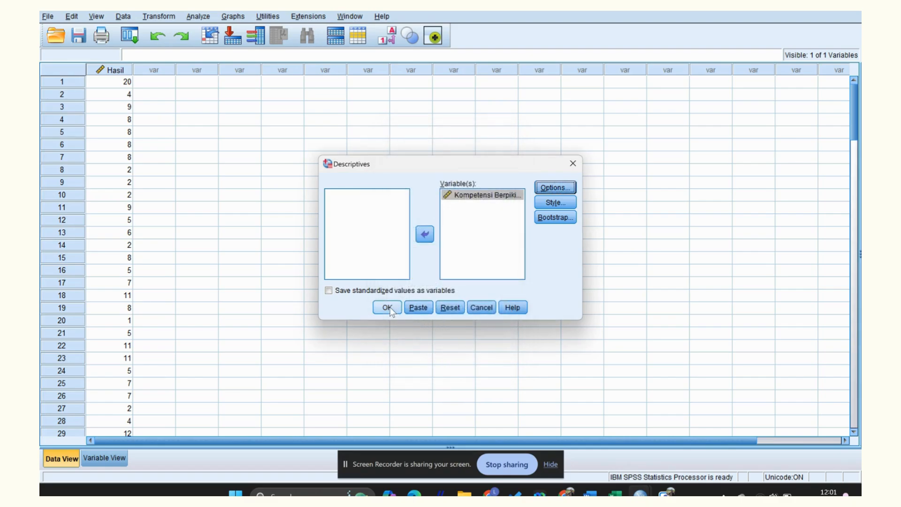
left_click(389, 310)
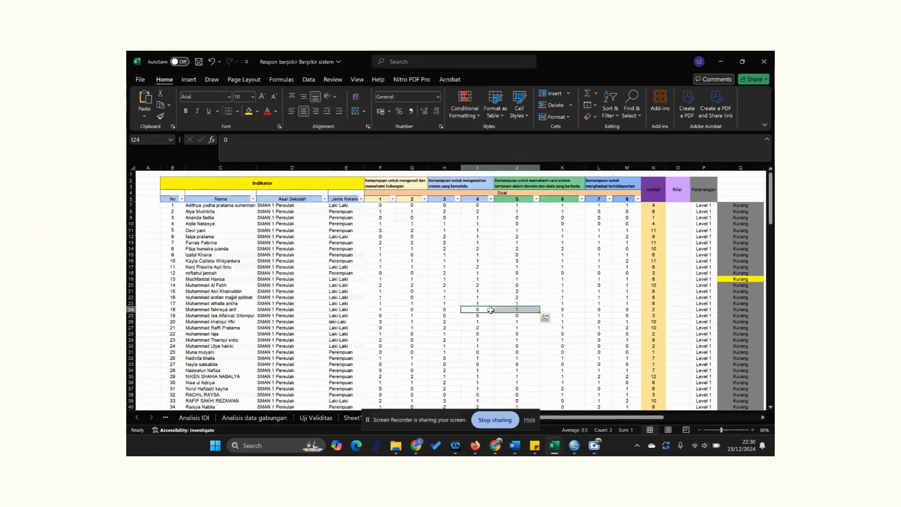
left_click(488, 286)
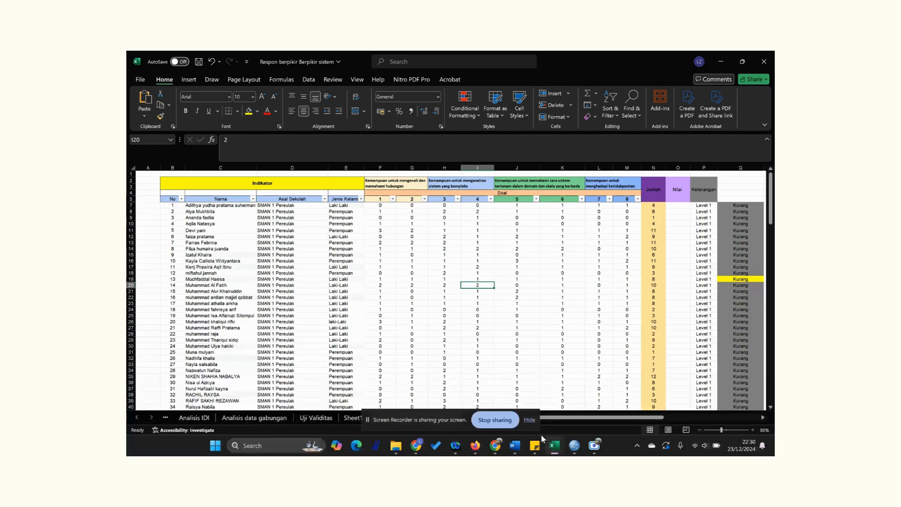
mouse_move(577, 447)
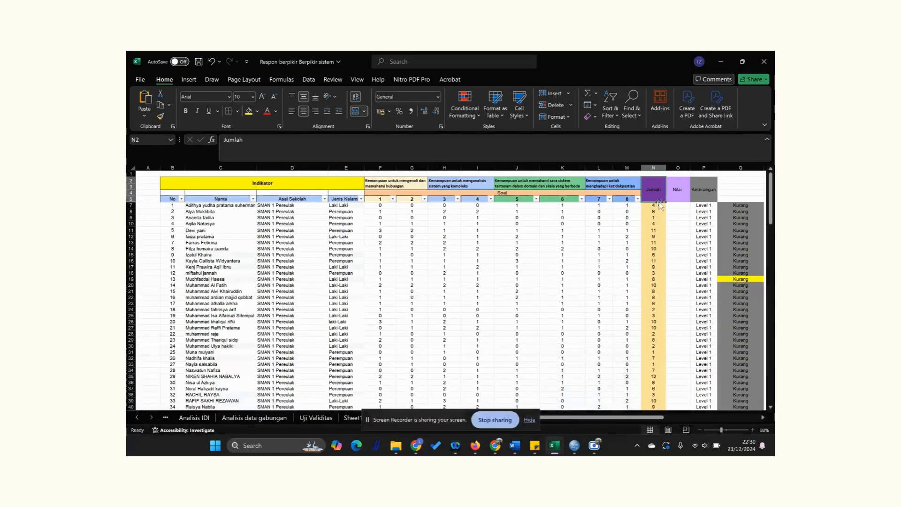
left_click(657, 207)
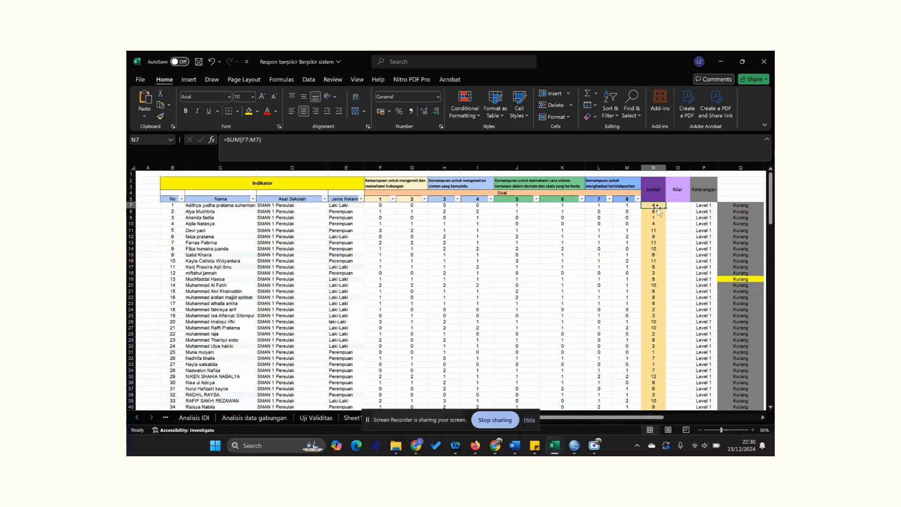
left_click(678, 205)
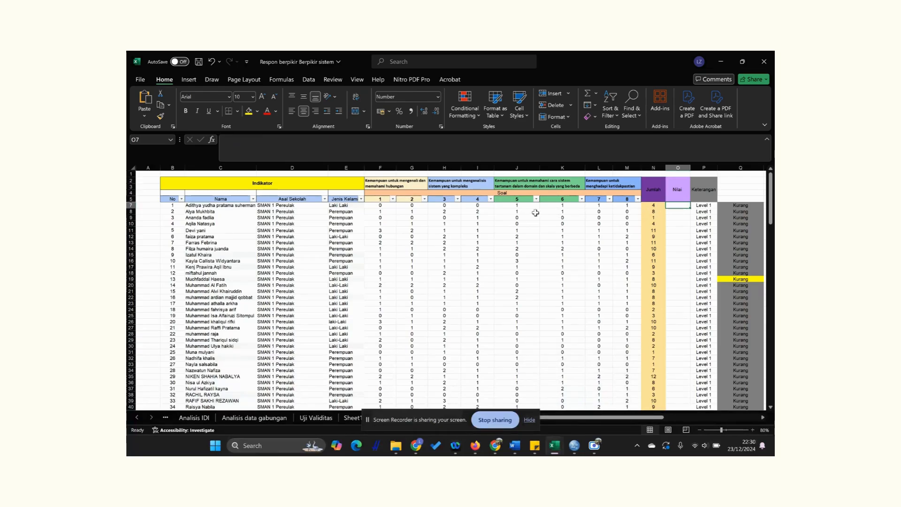
left_click(344, 149)
left_click(654, 223)
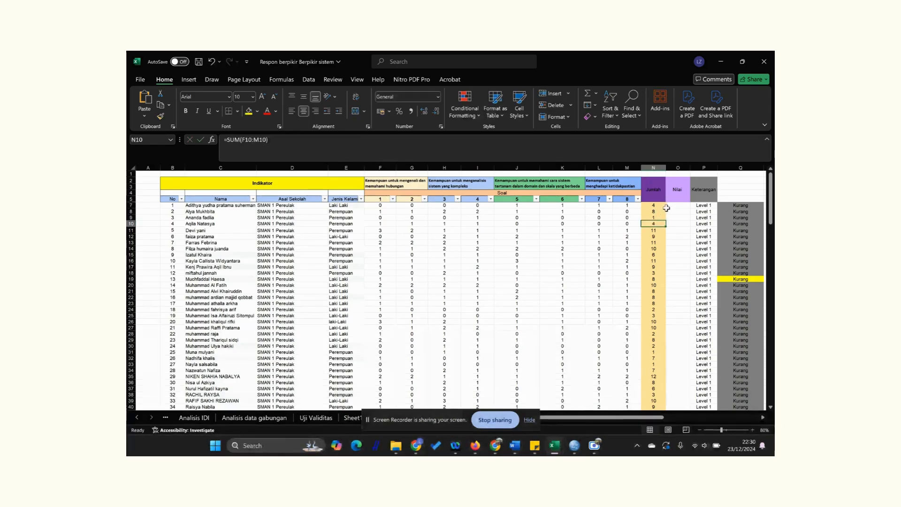
Step: In the Excel response workbook, enter the formula =(N7/24)*100 in the first respondent's Nilai cell, O7
left_click(666, 208)
left_click(253, 140)
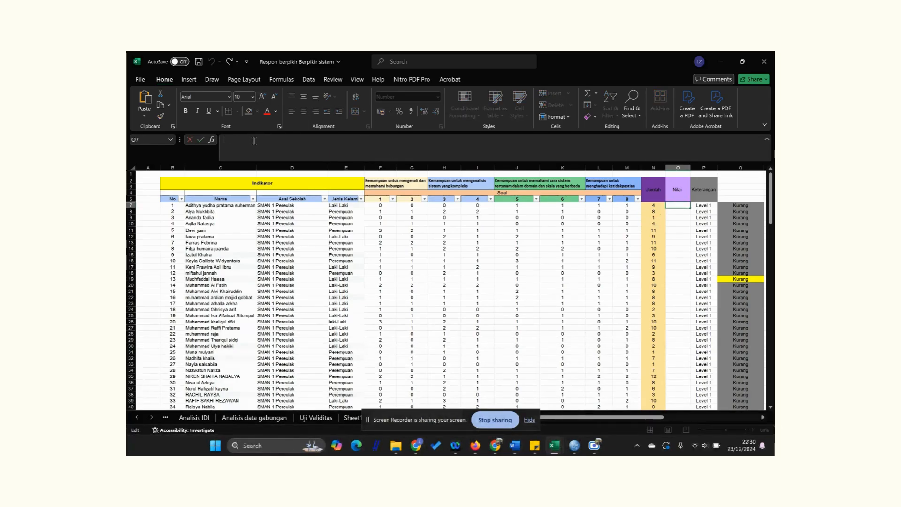
type("=(")
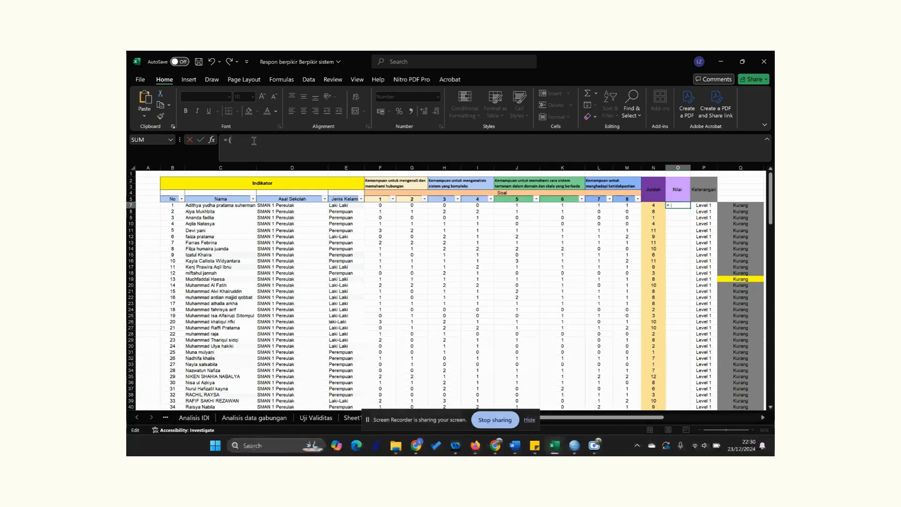
left_click(653, 205)
type("/28")
type("17")
key("Return")
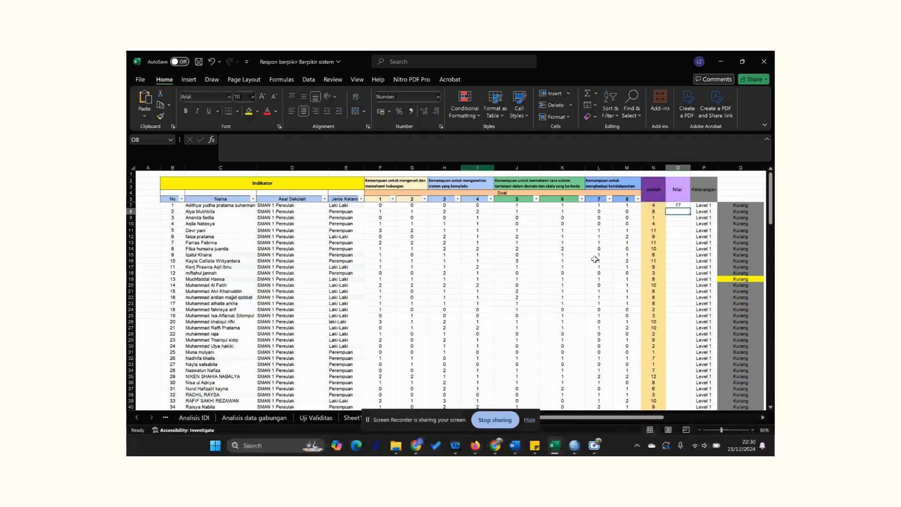
Step: Fill the Nilai formula from O7 down to the last respondent in row 139 and check the copied formula in O8
left_click(672, 206)
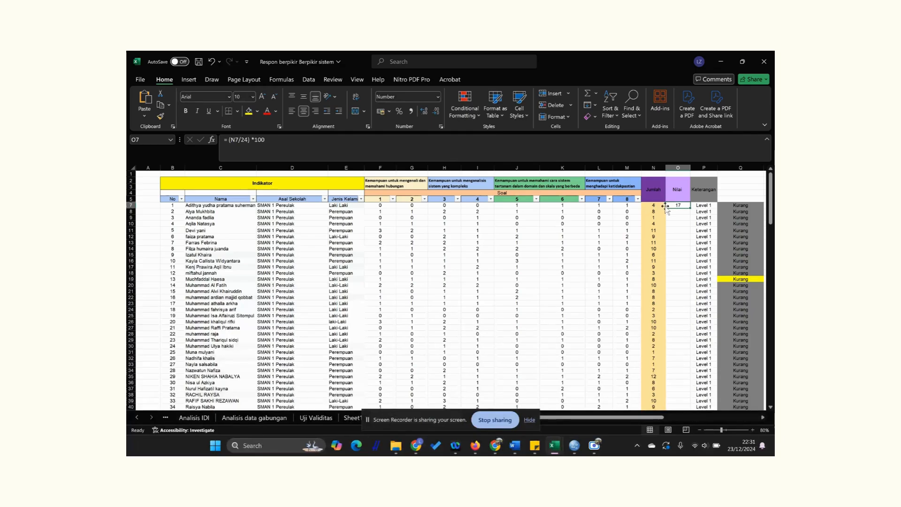
left_click(677, 229)
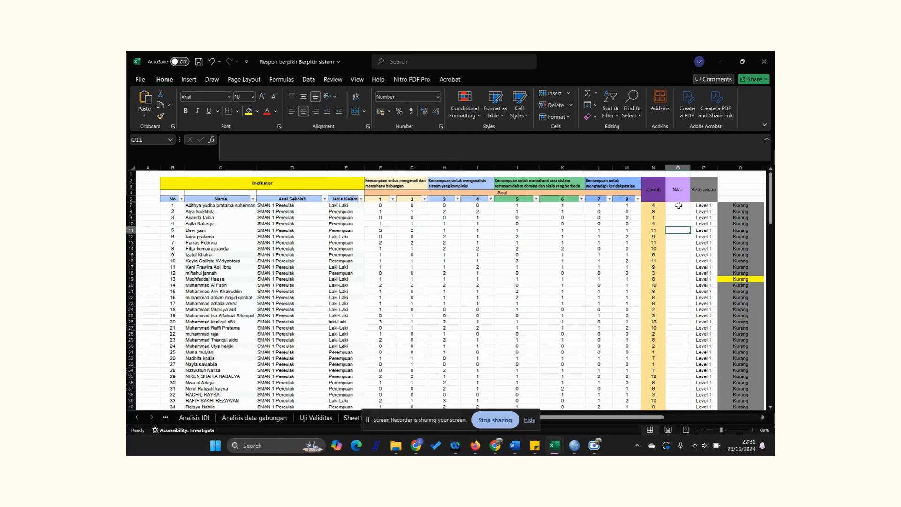
left_click(679, 205)
left_click_drag(690, 209, 682, 399)
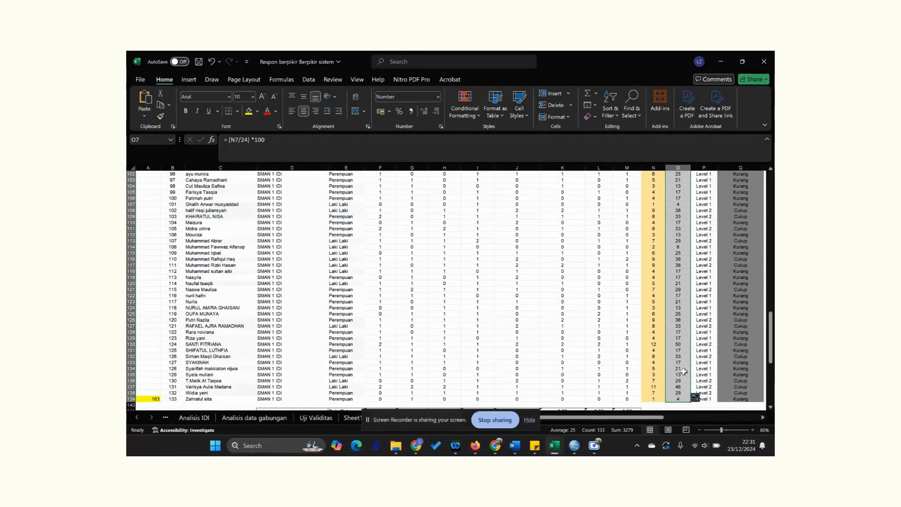
scroll(595, 235, "up", 20)
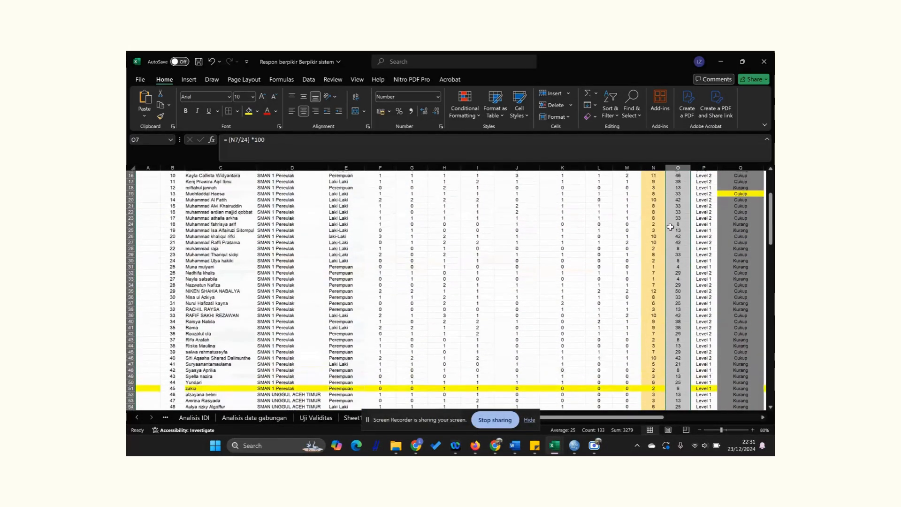
scroll(670, 227, "up", 5)
left_click(676, 212)
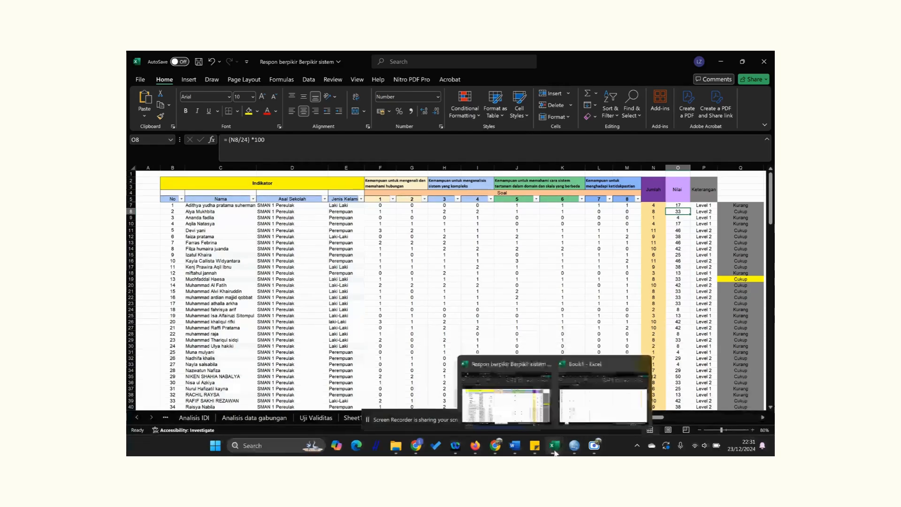
Step: Switch to the Book1 workbook and examine the scores in columns A, B and C down to their last rows
left_click(603, 407)
scroll(302, 231, "up", 7)
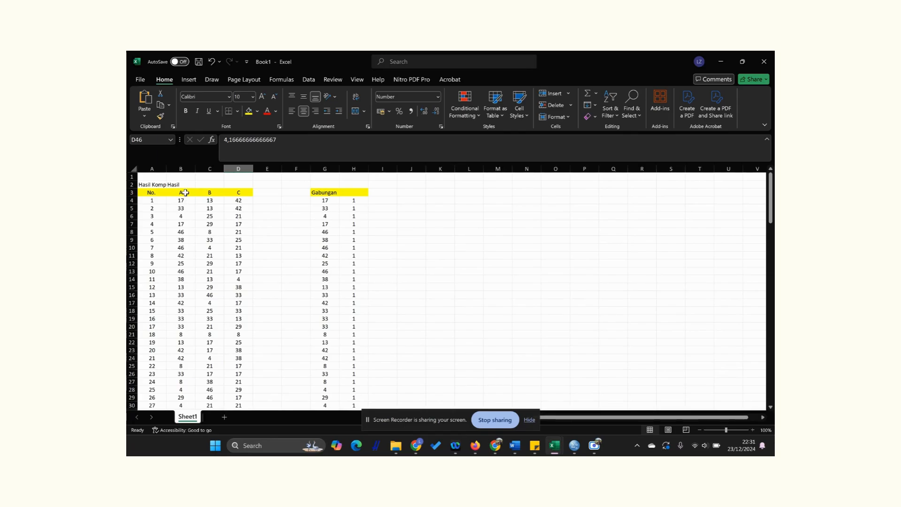
left_click(185, 192)
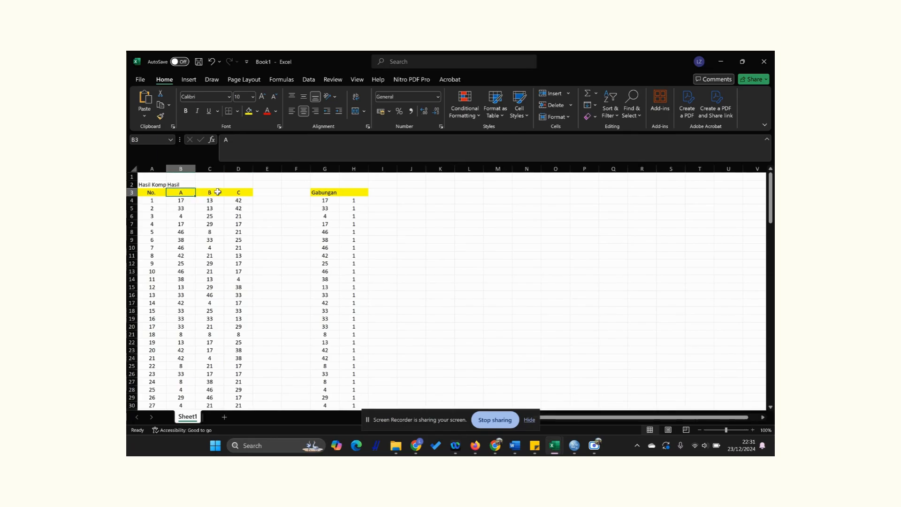
left_click(208, 193)
key("Right")
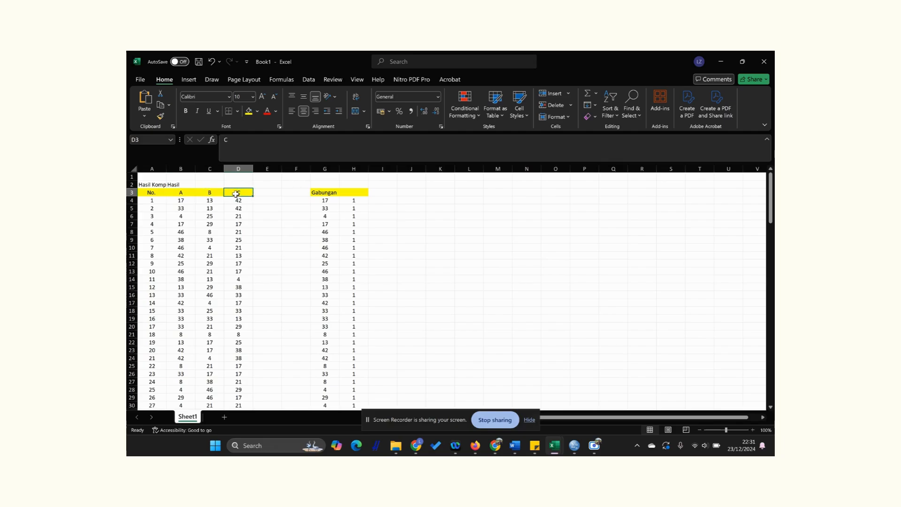
scroll(209, 233, "down", 3)
scroll(210, 202, "up", 3)
scroll(187, 244, "down", 12)
left_click(189, 265)
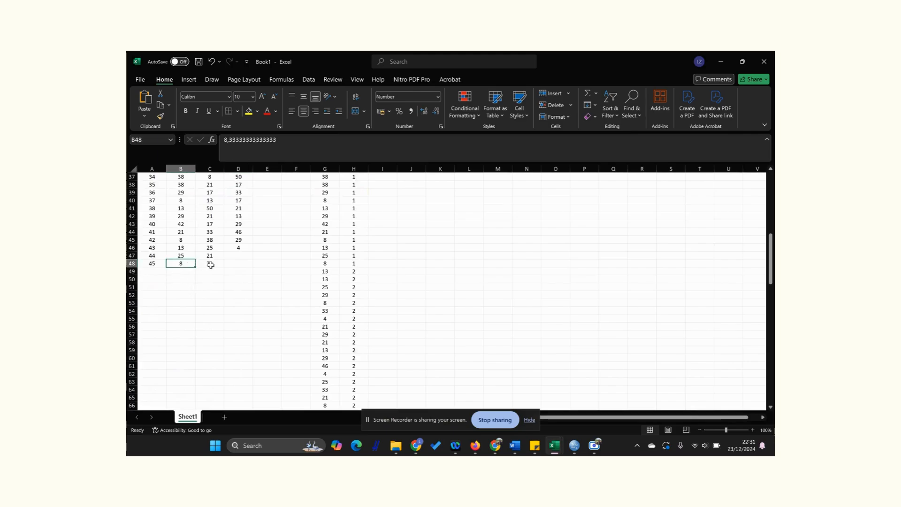
left_click(210, 263)
scroll(246, 266, "up", 2)
scroll(242, 291, "up", 1)
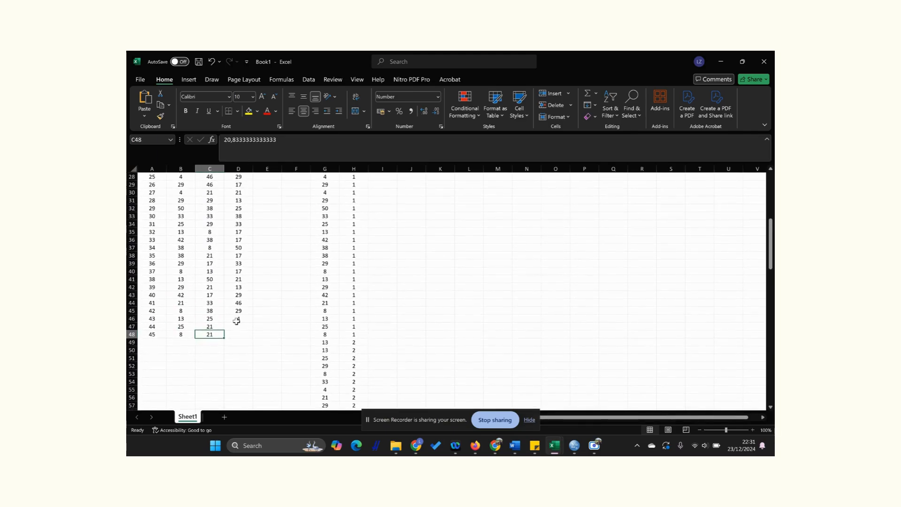
left_click(237, 318)
scroll(284, 316, "up", 9)
scroll(263, 356, "down", 9)
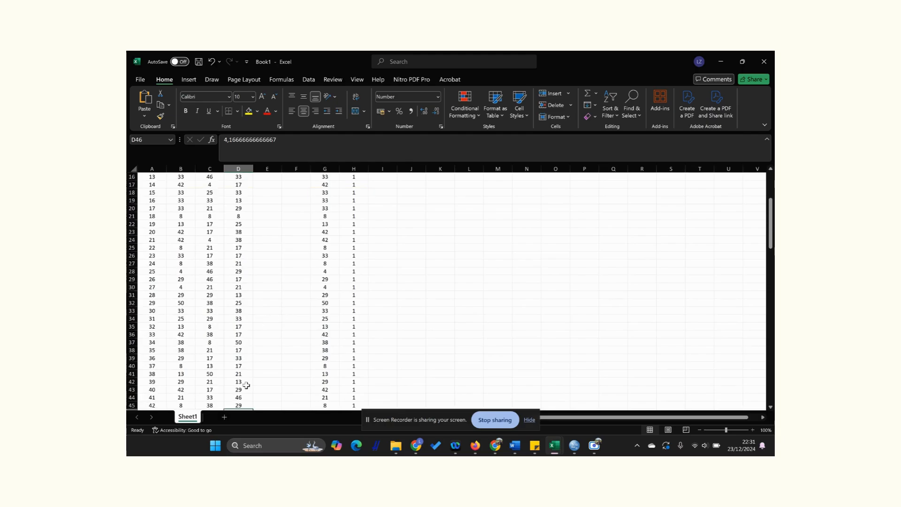
scroll(249, 314, "up", 5)
scroll(248, 314, "down", 2)
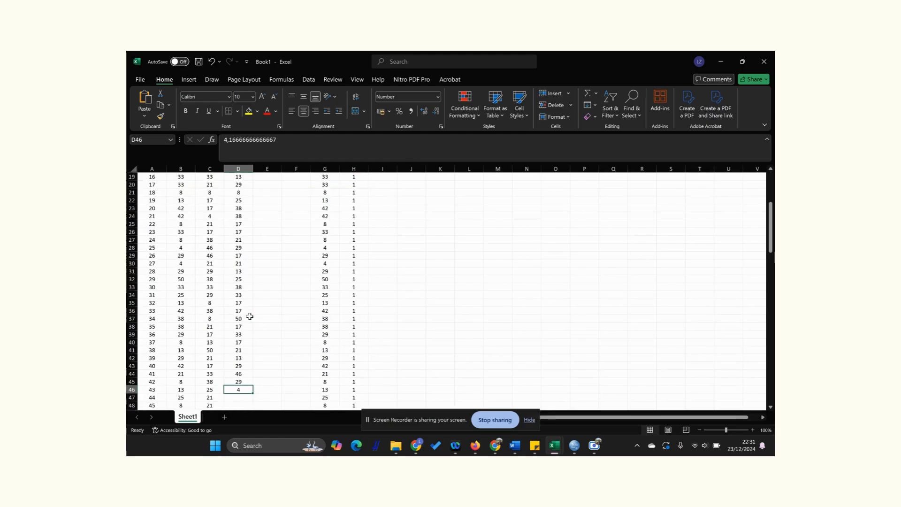
scroll(250, 316, "up", 6)
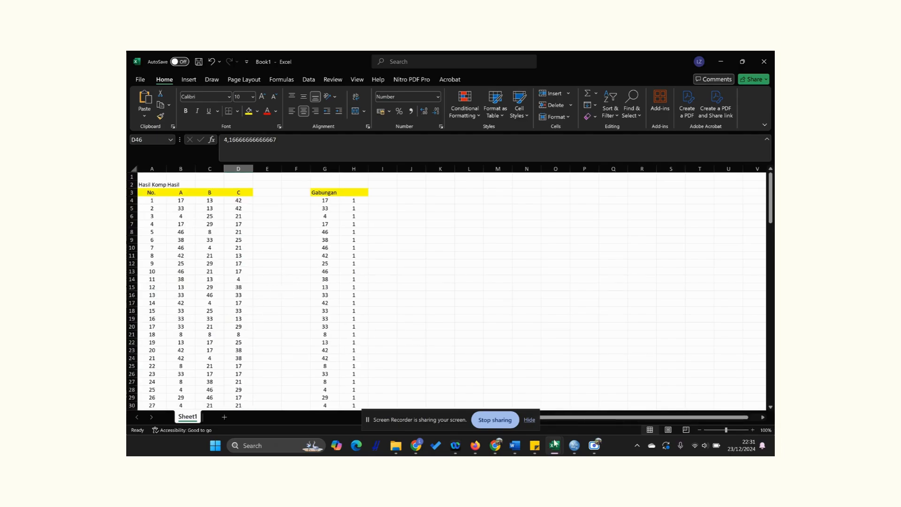
Step: Switch to the empty SPSS dataset Untitled1, open the sticky note and shrink it to review the Uji Normalitas hypotheses and 0,05 decision criteria
mouse_move(574, 446)
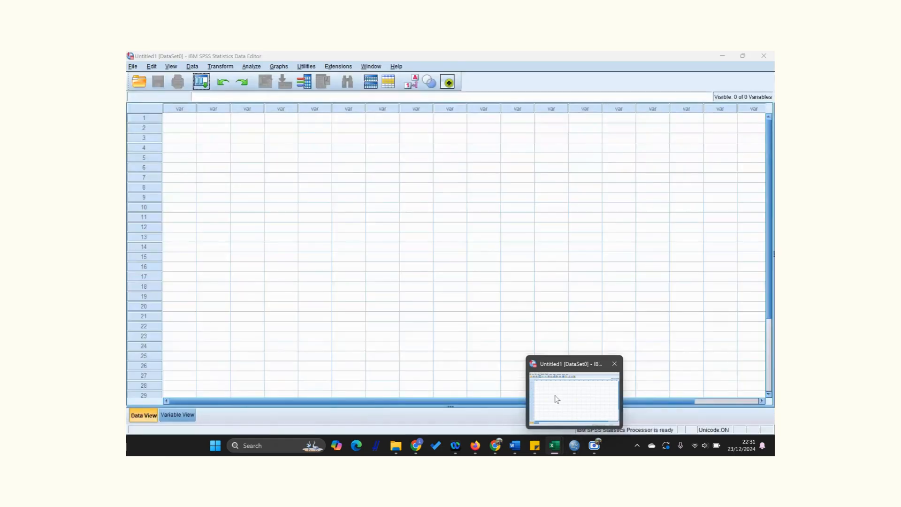
left_click(555, 399)
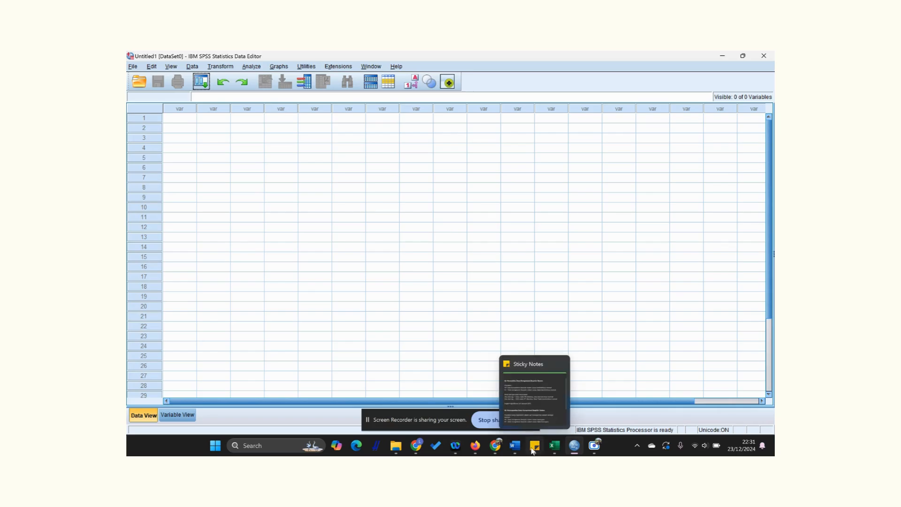
left_click(511, 388)
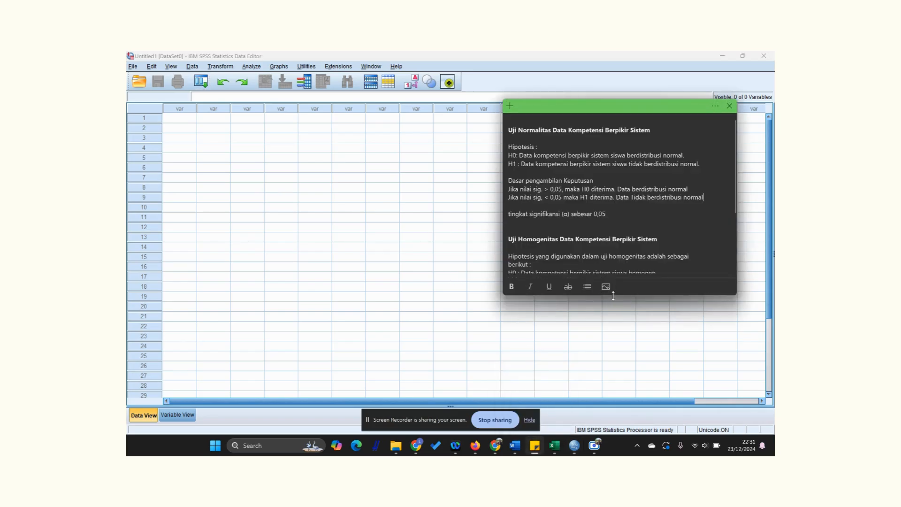
left_click_drag(613, 296, 616, 250)
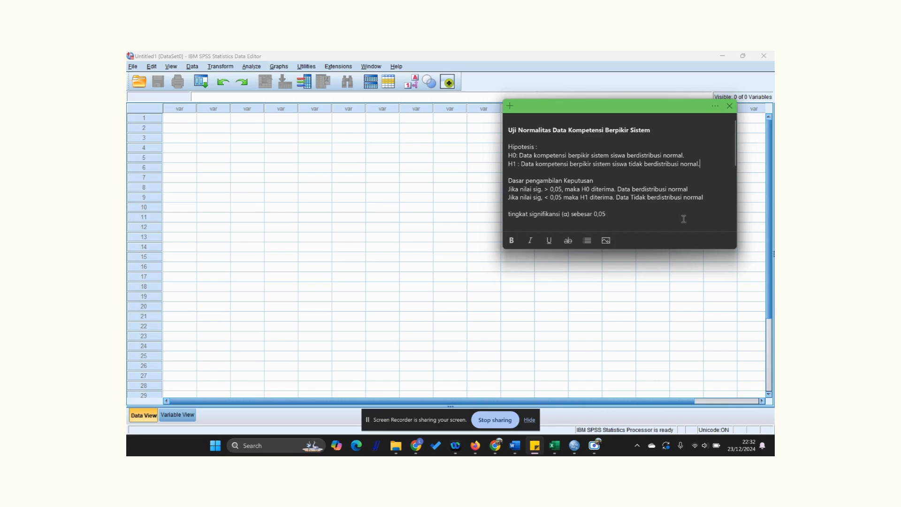
Step: Copy the school A scores (B4:B48) from the Book1 workbook and paste them into the first column of the empty SPSS dataset
left_click(681, 272)
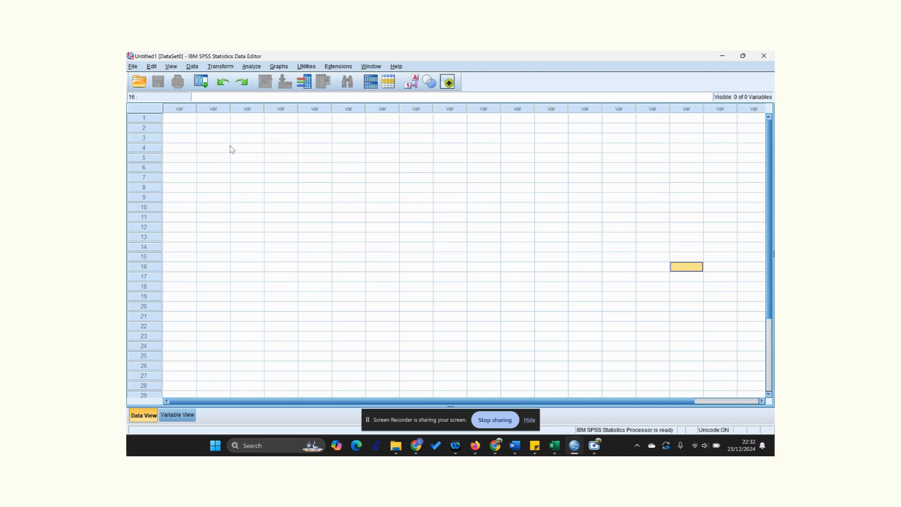
mouse_move(555, 446)
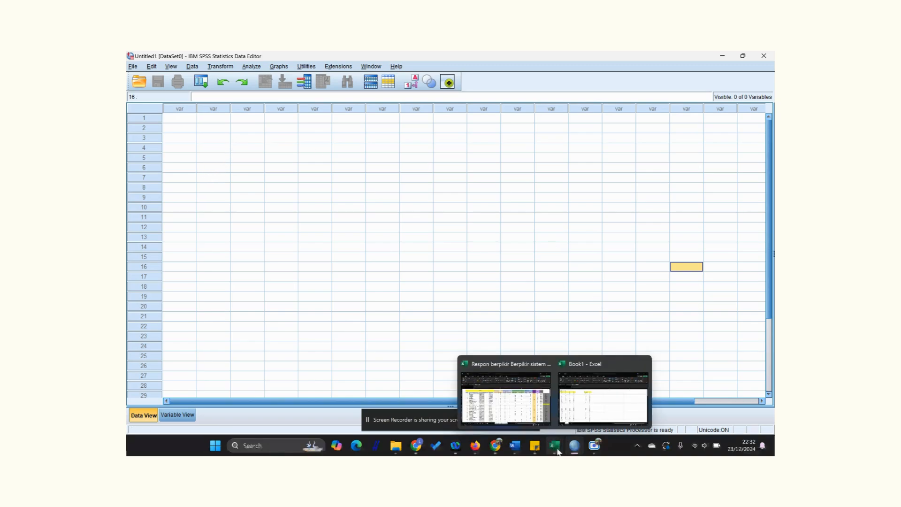
left_click(582, 398)
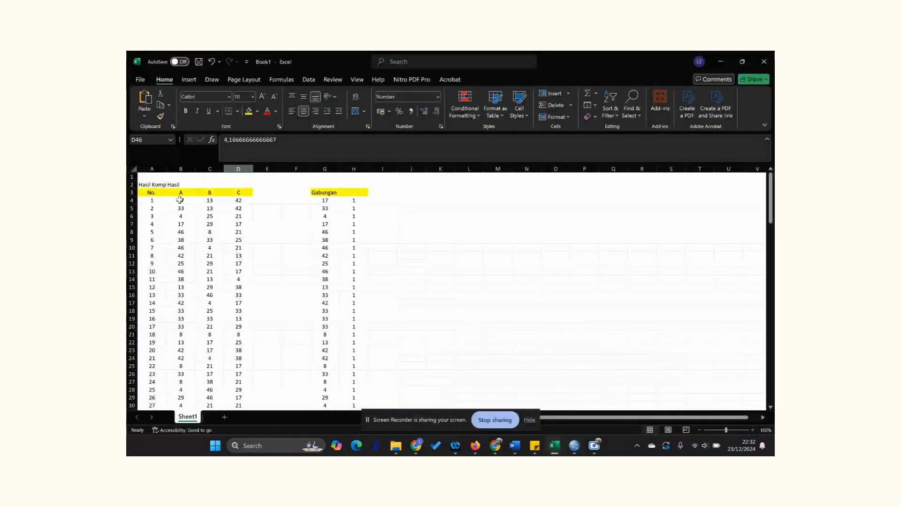
left_click_drag(180, 201, 182, 397)
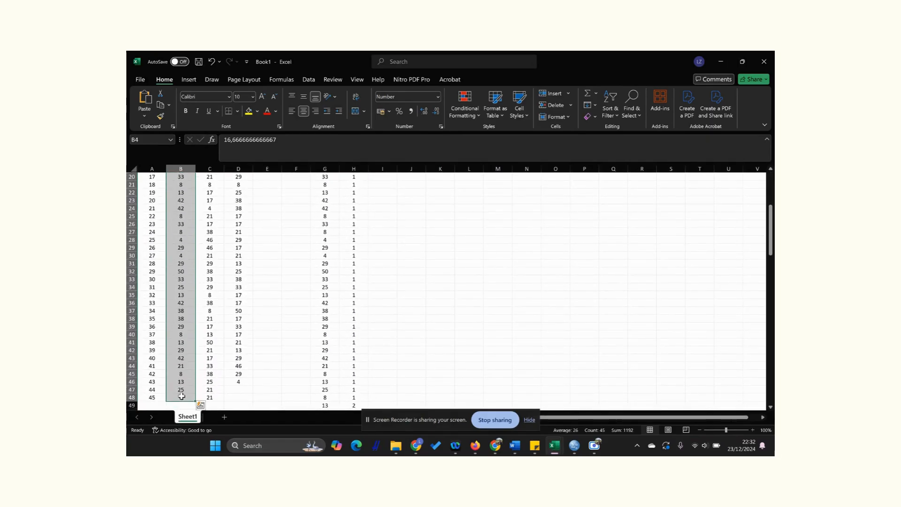
key("ctrl+c")
mouse_move(586, 452)
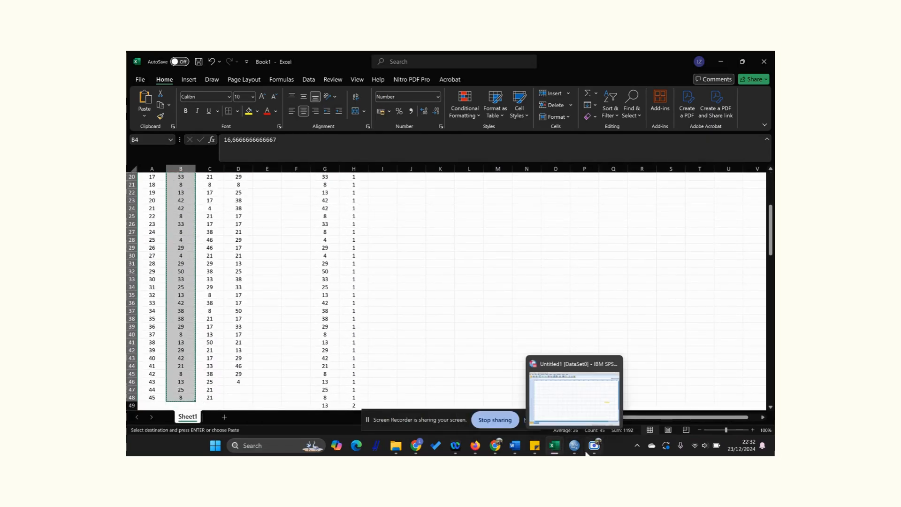
left_click(558, 389)
left_click(182, 120)
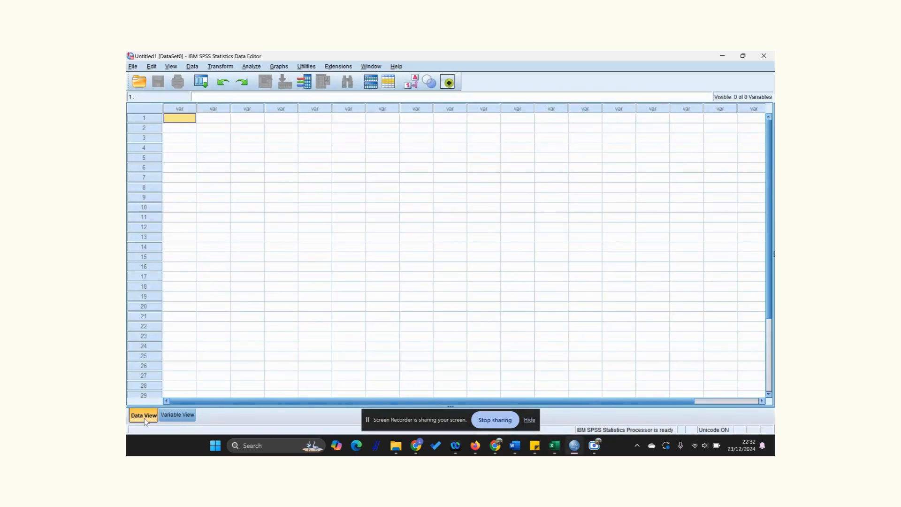
right_click(174, 121)
left_click(214, 169)
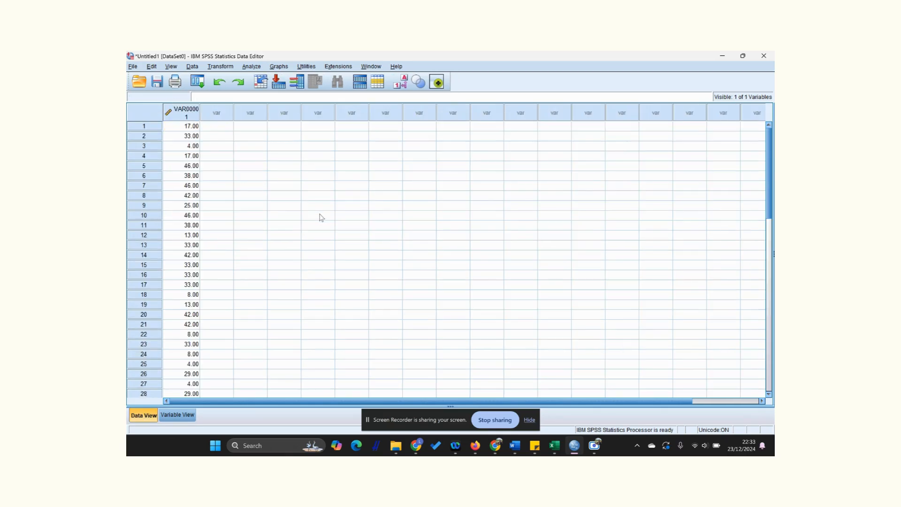
Step: Copy the school B scores (C4:C48) from Book1 and paste them into the second column of the SPSS dataset
mouse_move(553, 447)
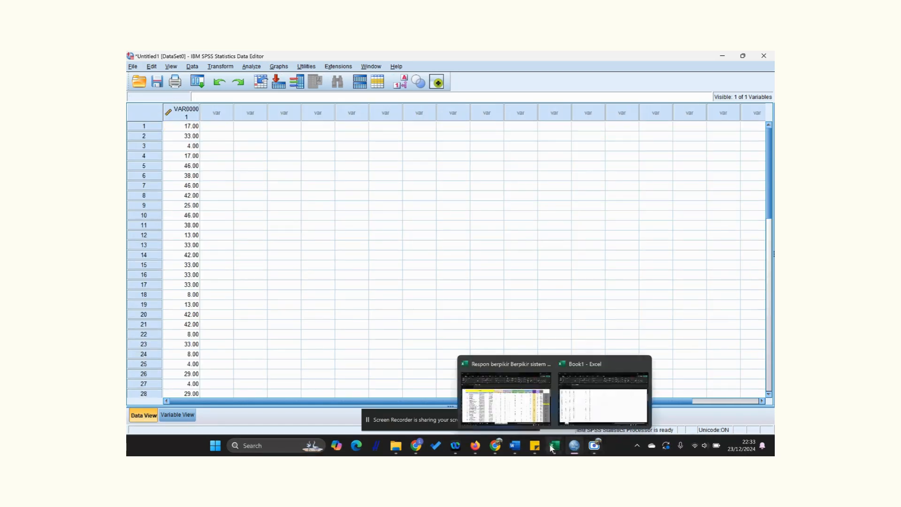
left_click(603, 397)
scroll(200, 256, "up", 1)
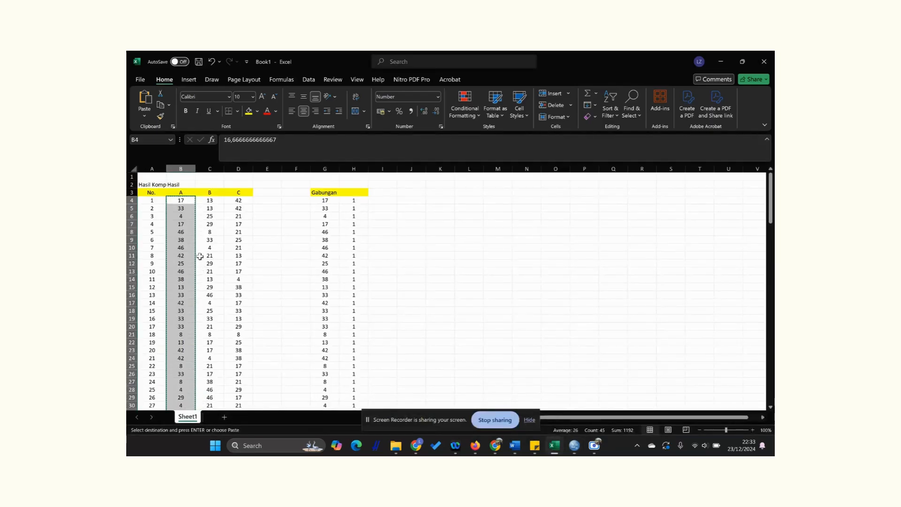
left_click_drag(210, 200, 202, 440)
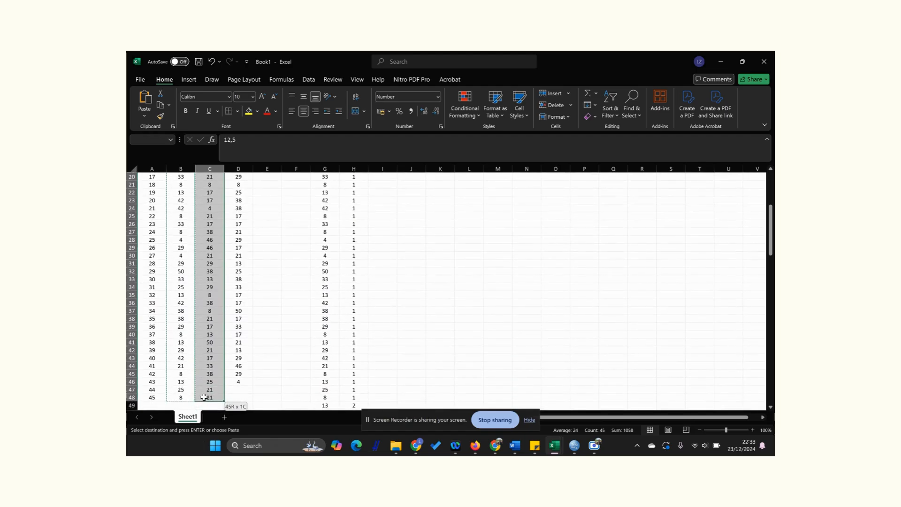
left_click_drag(204, 398, 204, 397)
key("ctrl+c")
mouse_move(575, 445)
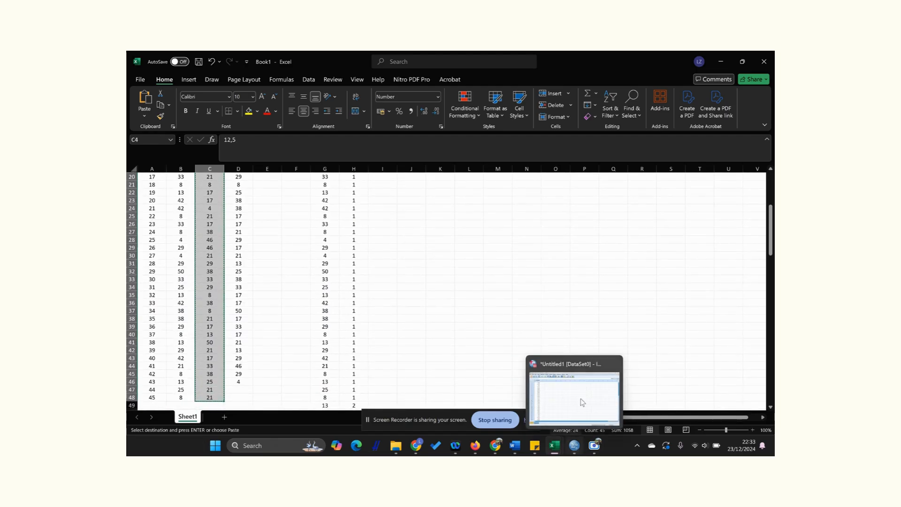
left_click(582, 402)
left_click(216, 127)
right_click(213, 128)
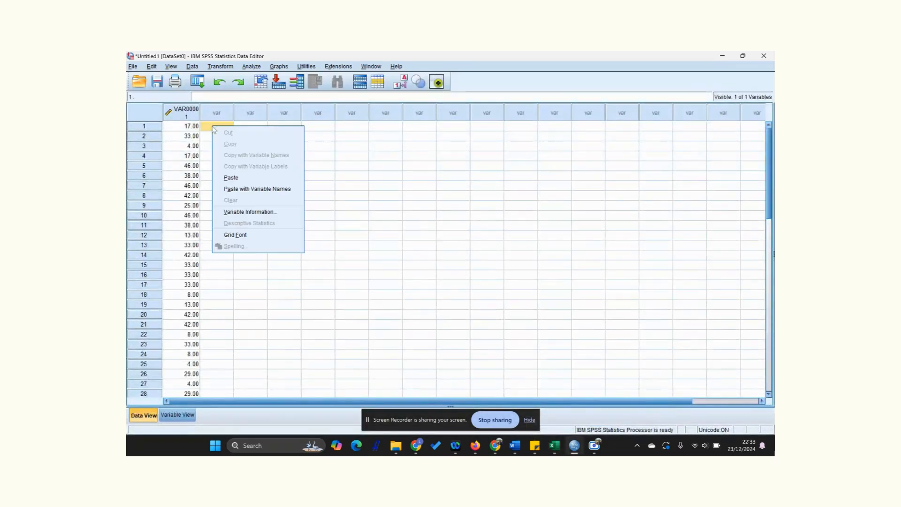
left_click(244, 178)
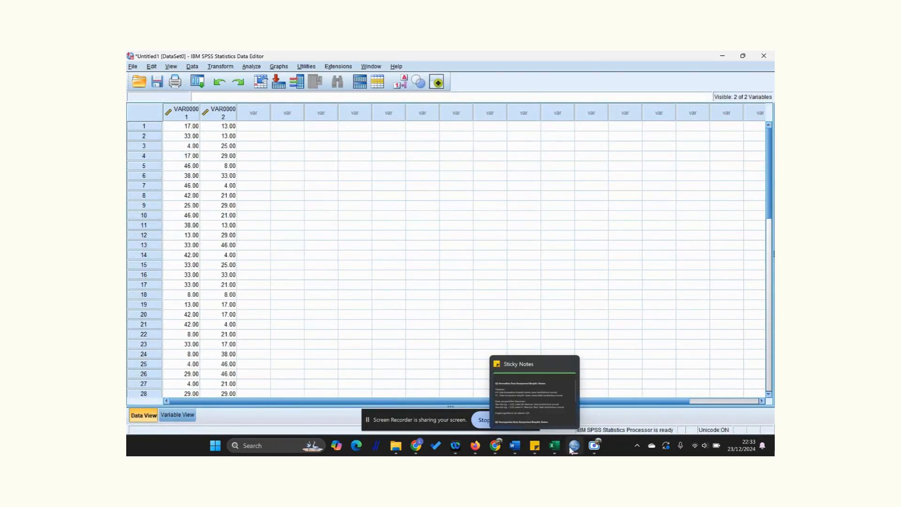
Step: Copy the school C scores (D4:D46) from Book1 and paste them into the third column of the SPSS dataset
mouse_move(555, 445)
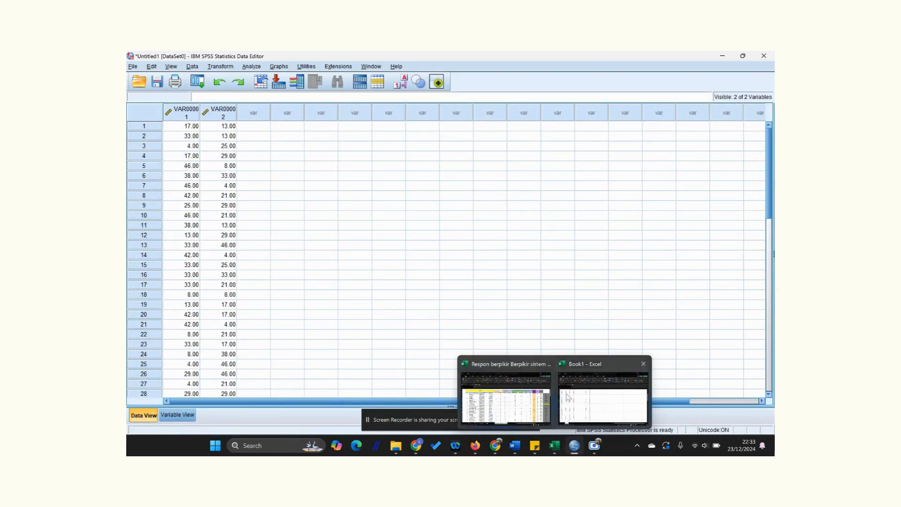
left_click(568, 397)
scroll(249, 311, "up", 4)
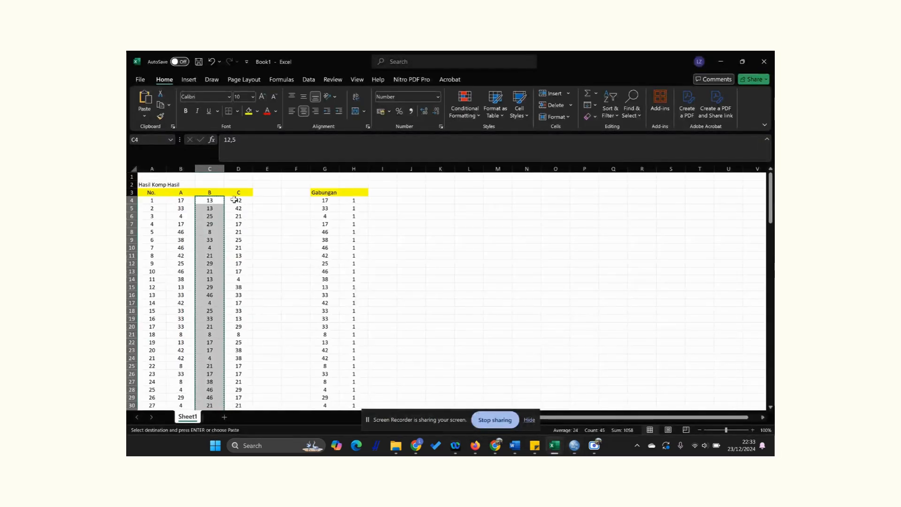
left_click_drag(235, 200, 245, 386)
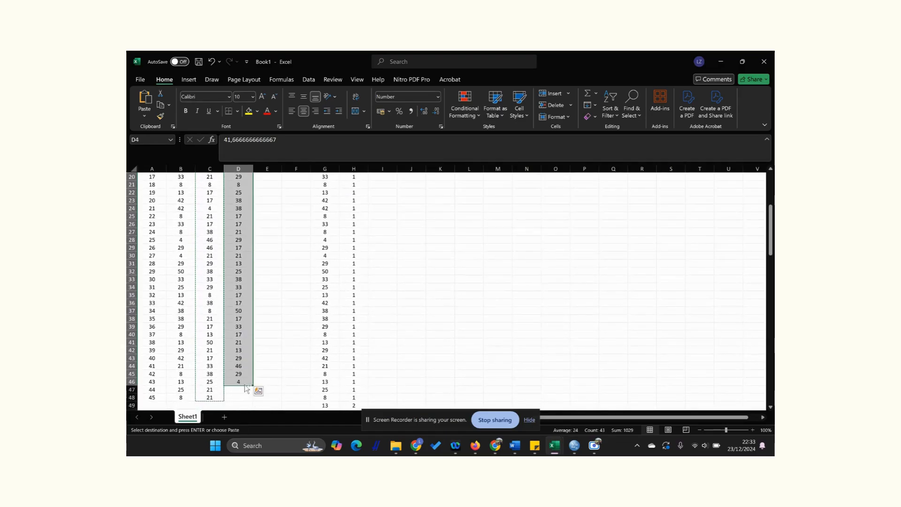
mouse_move(574, 445)
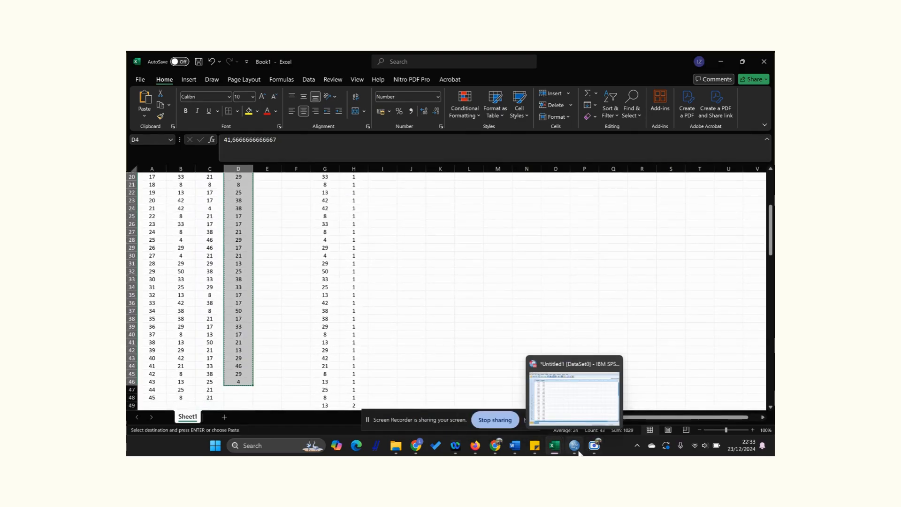
left_click(563, 387)
left_click(260, 128)
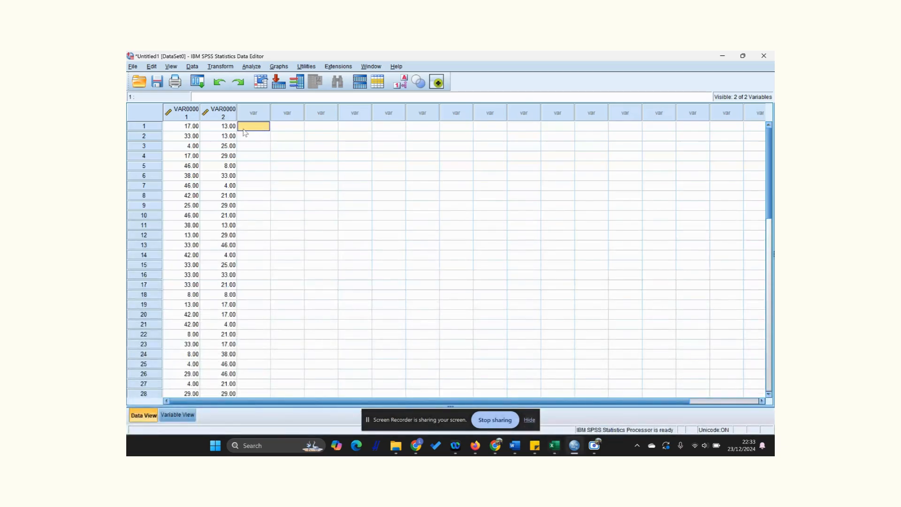
right_click(243, 129)
left_click(277, 182)
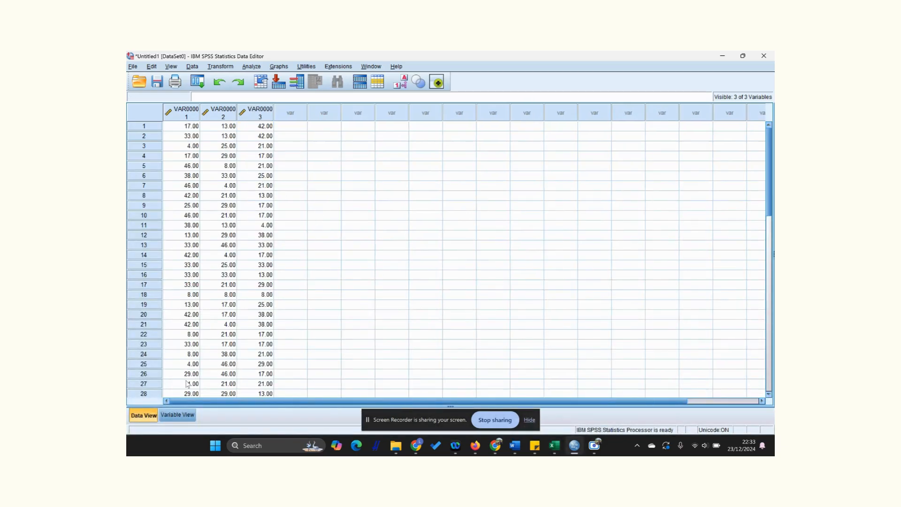
Step: Set the decimals of all three score variables to 0 in the variable definitions
left_click(177, 415)
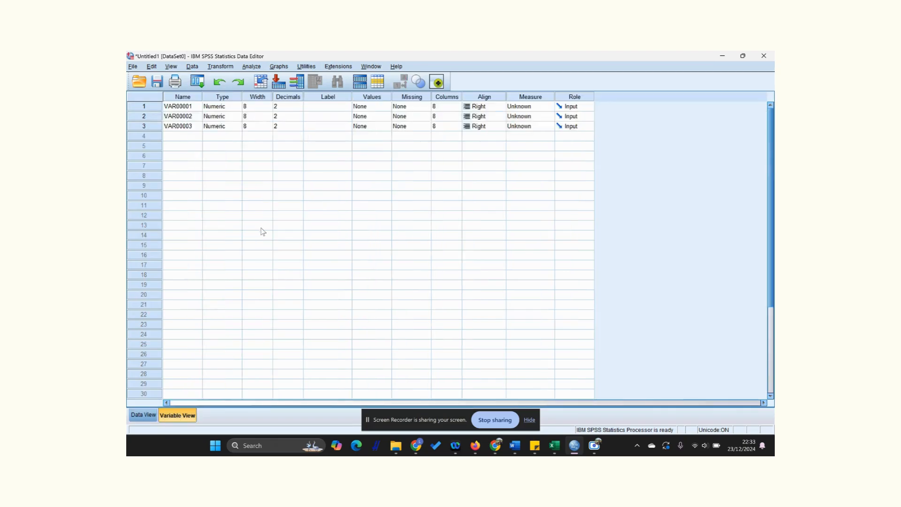
left_click(143, 415)
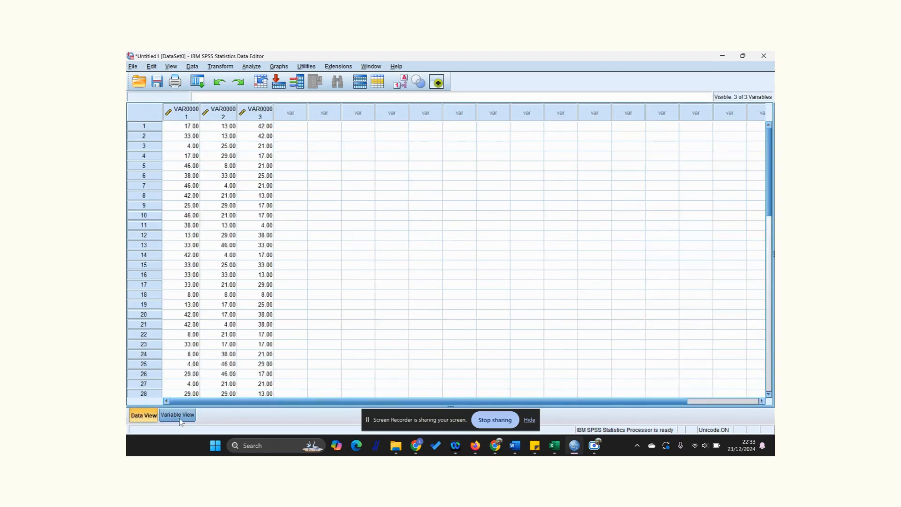
left_click(178, 415)
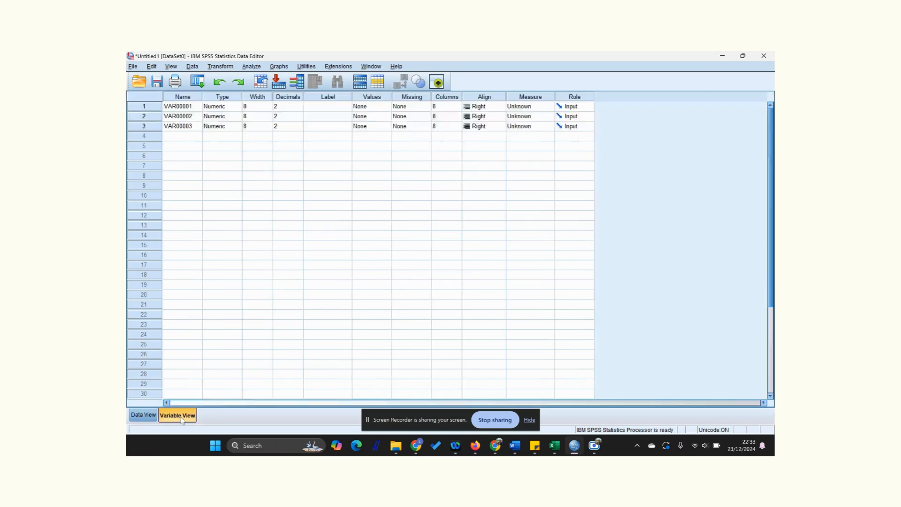
left_click(286, 106)
left_click(299, 107)
left_click(299, 119)
left_click(299, 119)
left_click(295, 128)
Step: Rename the three variables, in order, as A, B and C
left_click(172, 106)
type("A")
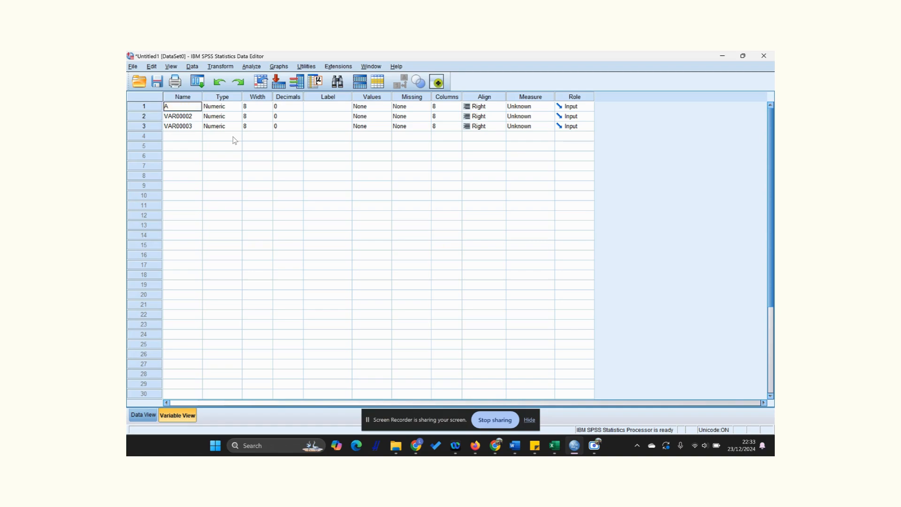
key("Return")
type("B")
key("Return")
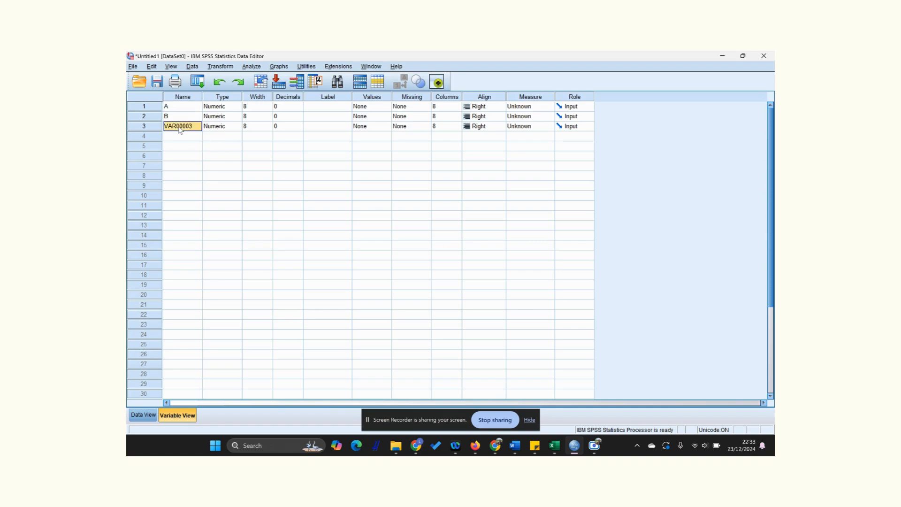
type("C")
Step: Label variables A, B and C as Sekolah A, Sekolah B and Sekolah C
left_click(306, 108)
left_click(306, 106)
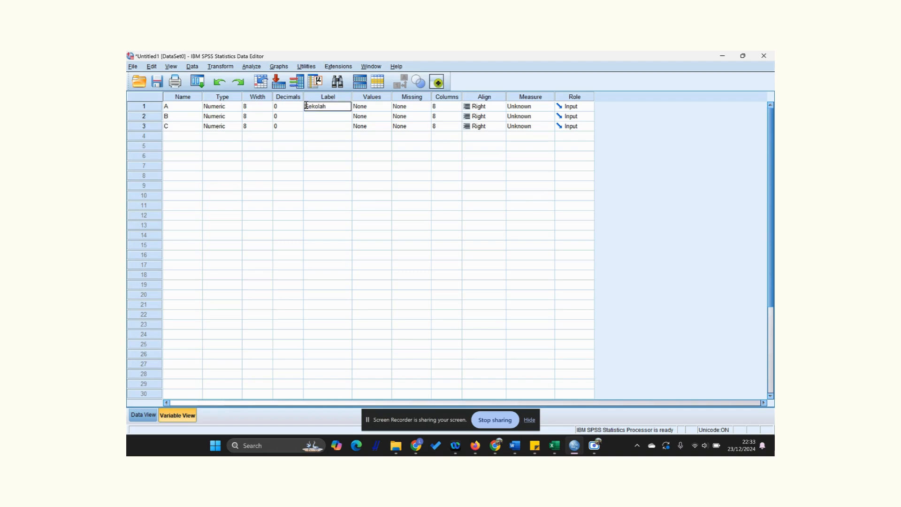
type("Sekolah A")
left_click(318, 117)
type("s")
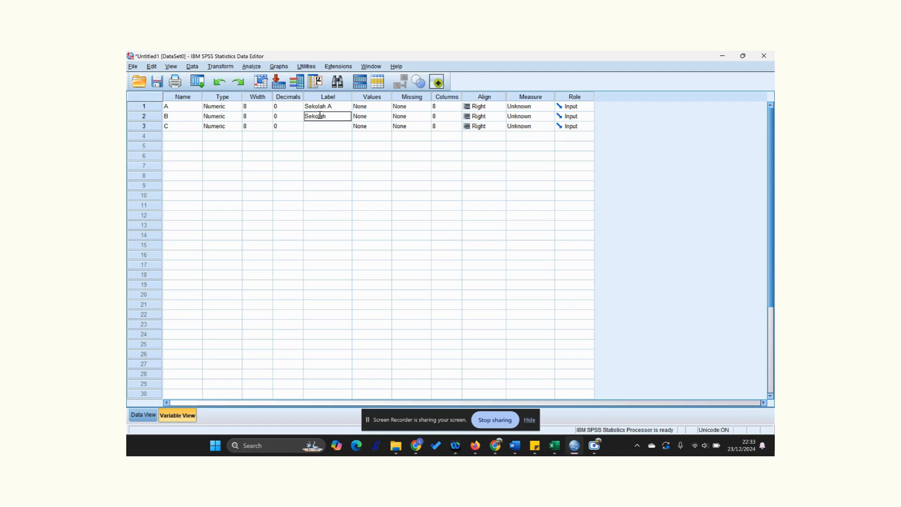
left_click(322, 125)
type("s")
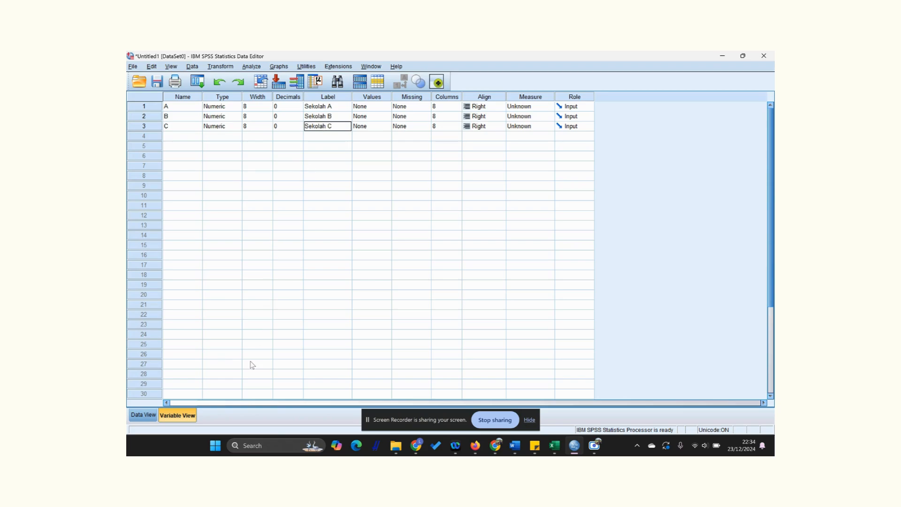
Step: Set up an Explore analysis with Sekolah A, Sekolah B and Sekolah C as dependent variables and normality plots with tests enabled
left_click(143, 414)
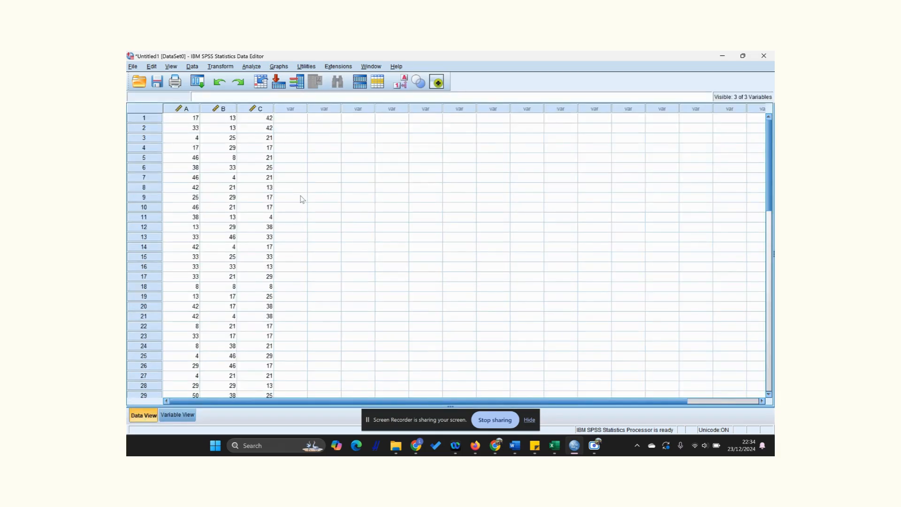
left_click(251, 67)
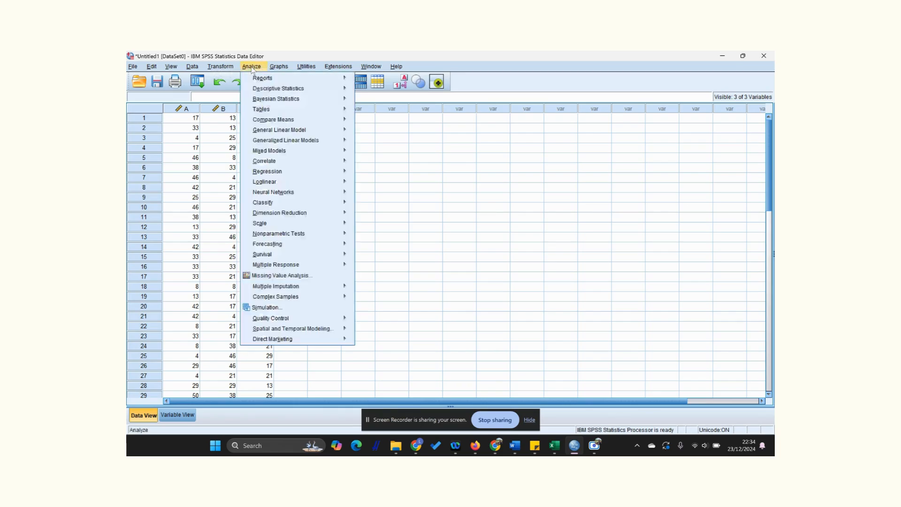
mouse_move(257, 93)
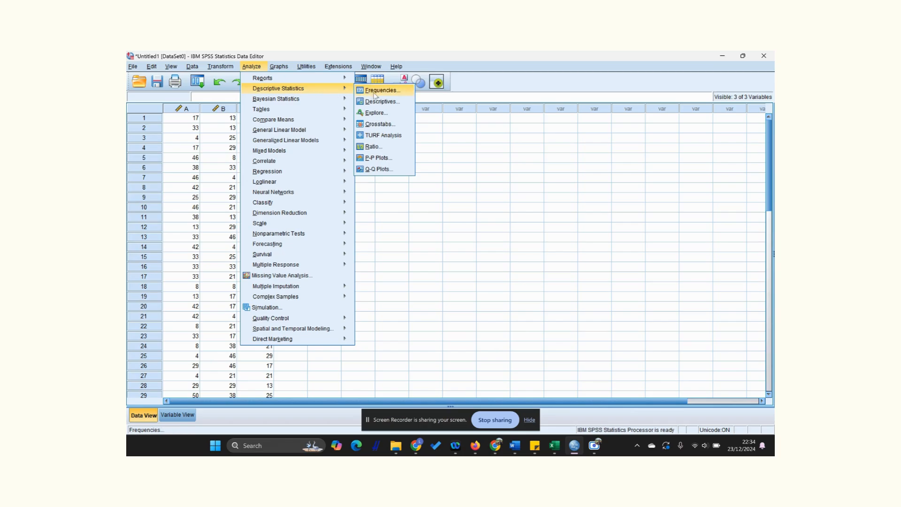
left_click(379, 116)
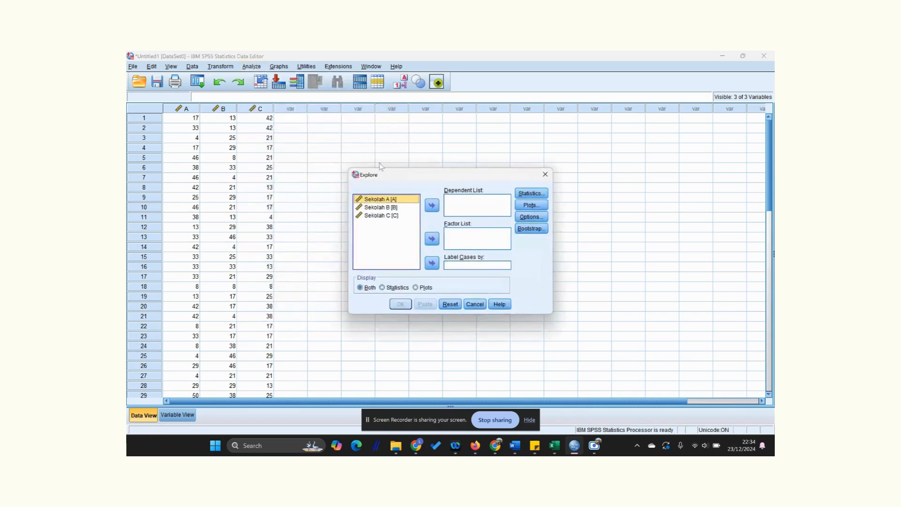
left_click(384, 207, "shift")
left_click(385, 215, "shift")
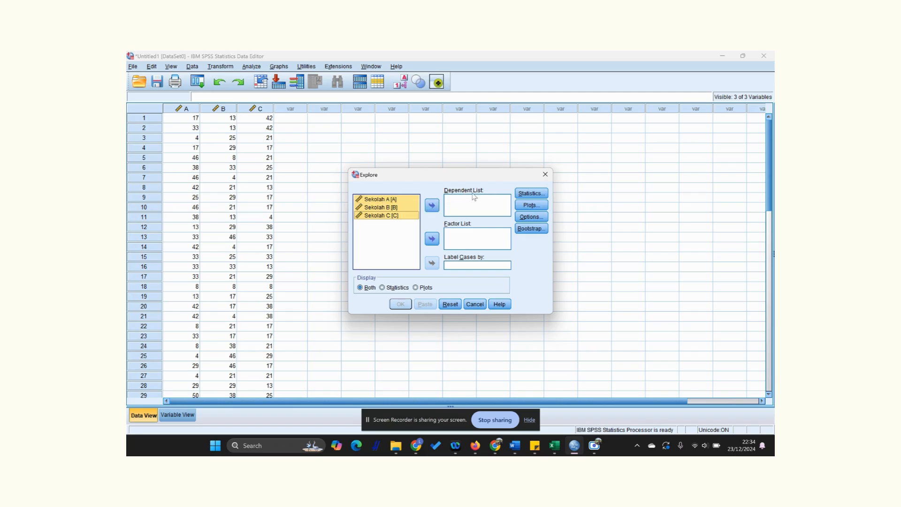
left_click(432, 206)
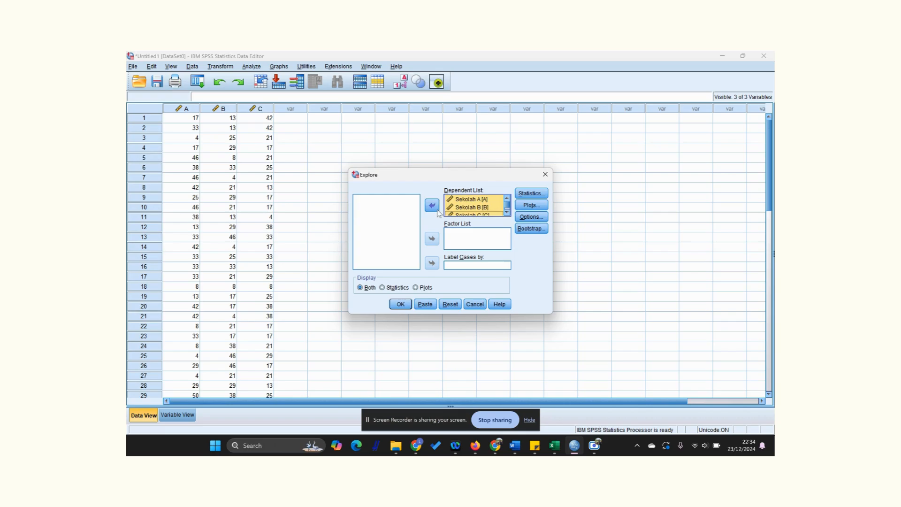
left_click(530, 206)
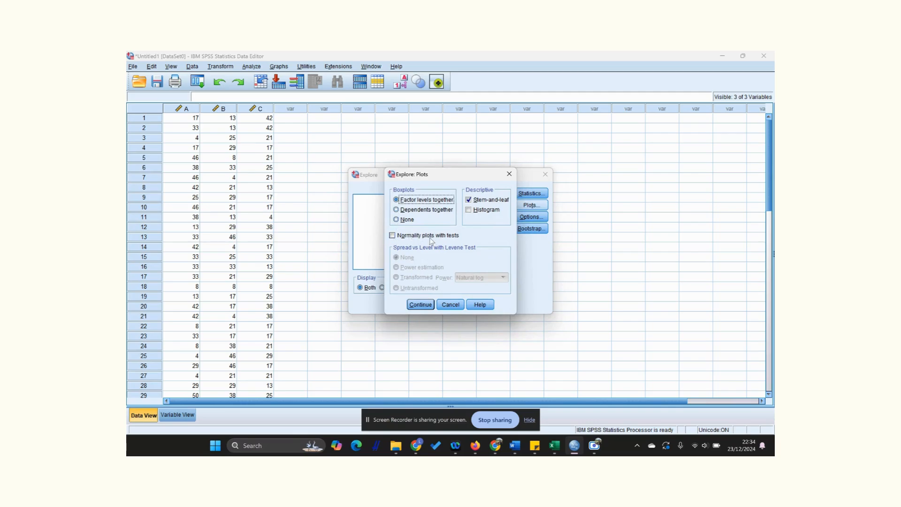
left_click(393, 236)
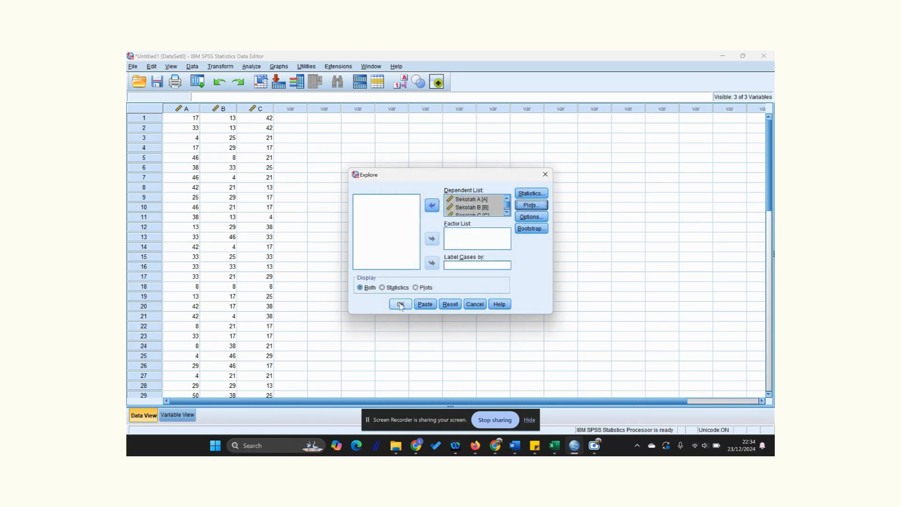
Step: Run the Explore analysis and go through its output down to the Tests of Normality table
left_click(400, 304)
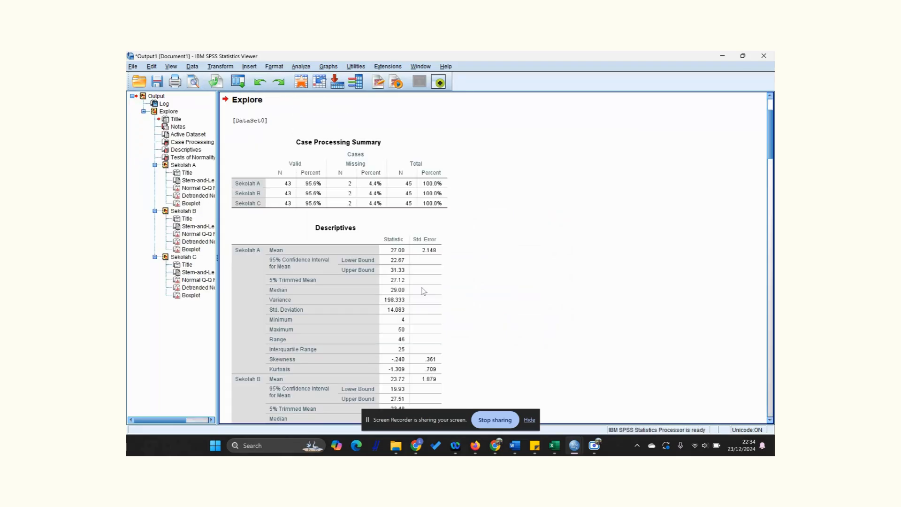
scroll(337, 175, "up", 3)
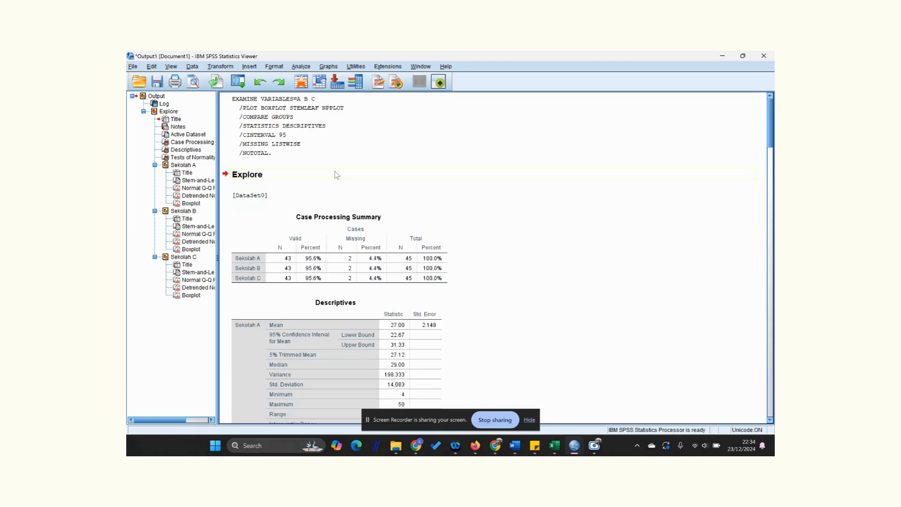
scroll(337, 175, "down", 6)
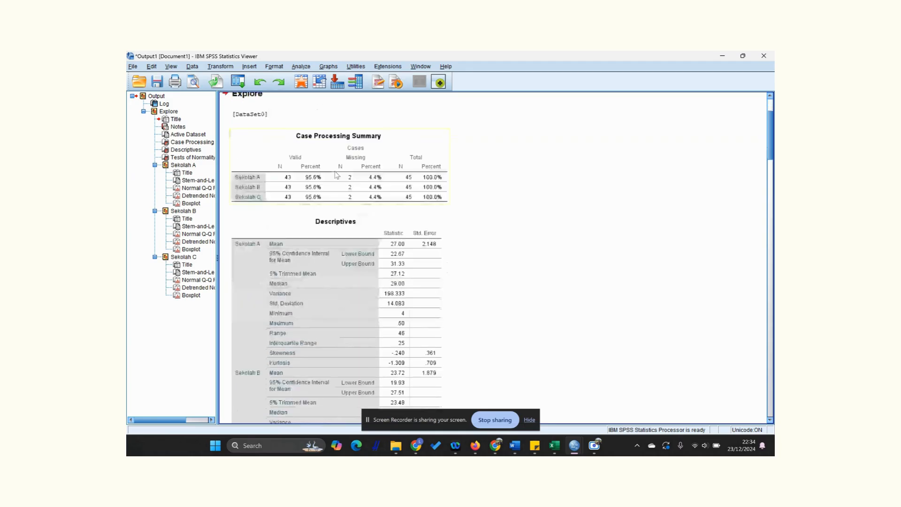
scroll(337, 175, "up", 5)
scroll(336, 175, "down", 5)
scroll(336, 175, "down", 8)
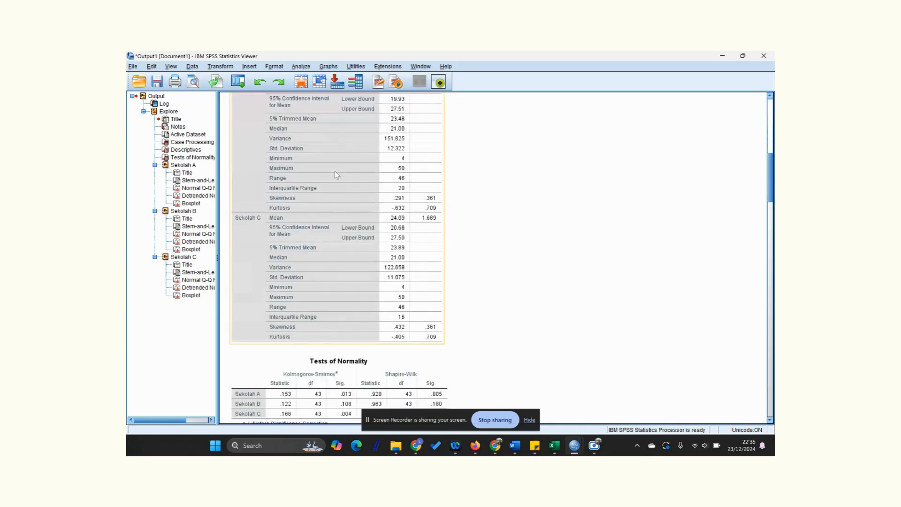
scroll(335, 171, "down", 8)
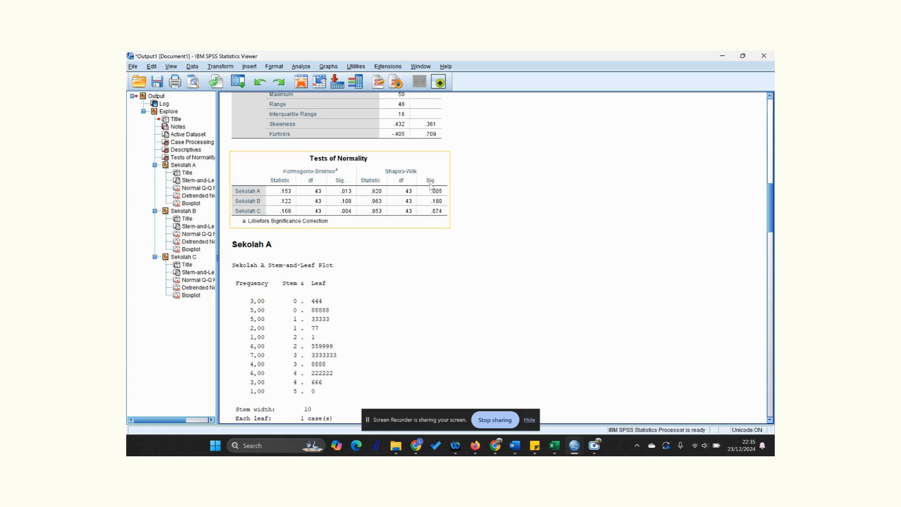
Step: Bring up the sticky note with the normality hypotheses and decision rule beside the output, slightly enlarge it, and compare it with the Tests of Normality table
mouse_move(535, 446)
left_click(536, 384)
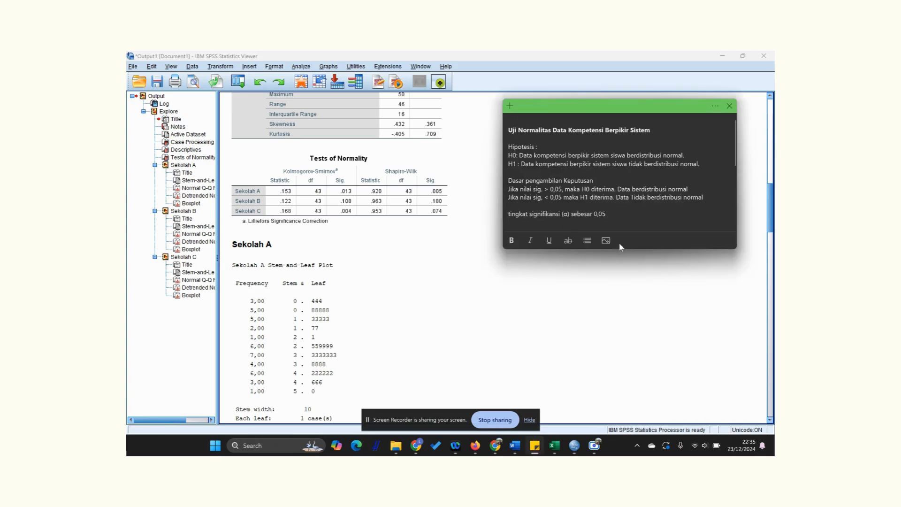
mouse_move(619, 248)
left_mouse_down()
mouse_move(631, 331)
mouse_move(631, 252)
left_mouse_up()
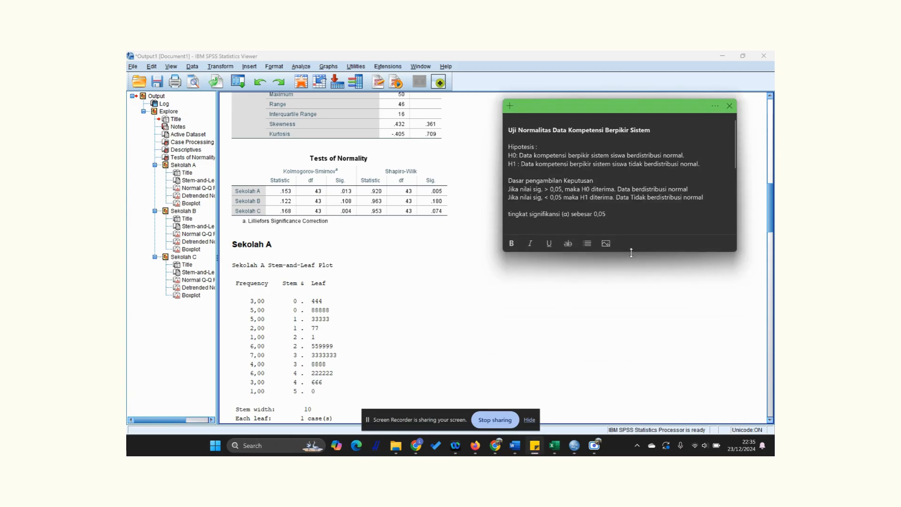
left_click(399, 192)
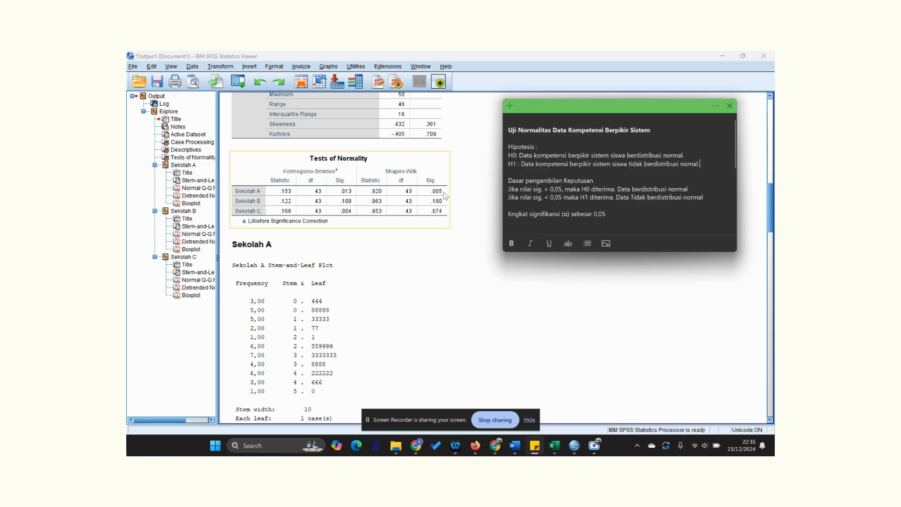
Step: Compare the Shapiro-Wilk Sig. values of Sekolah A, B and C with the 0,05 criterion in the normality note
left_click(475, 181)
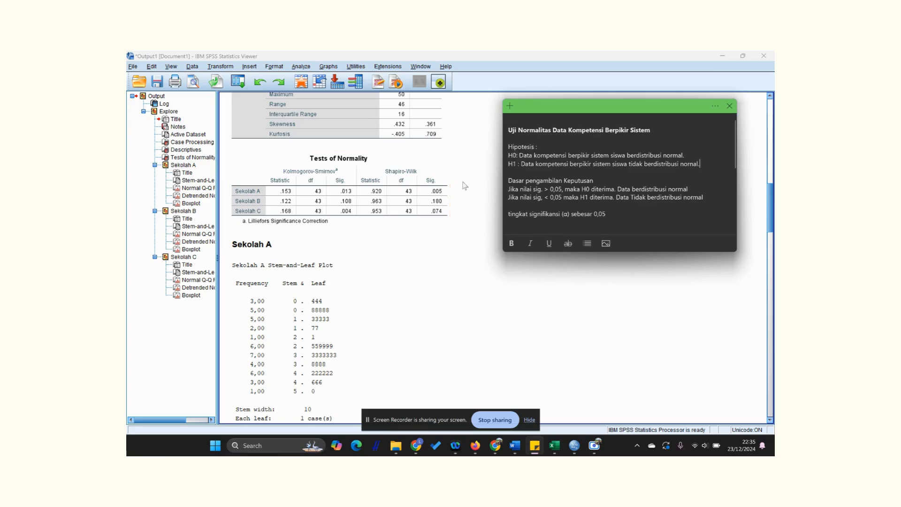
left_click(440, 195)
left_click_drag(550, 189, 565, 189)
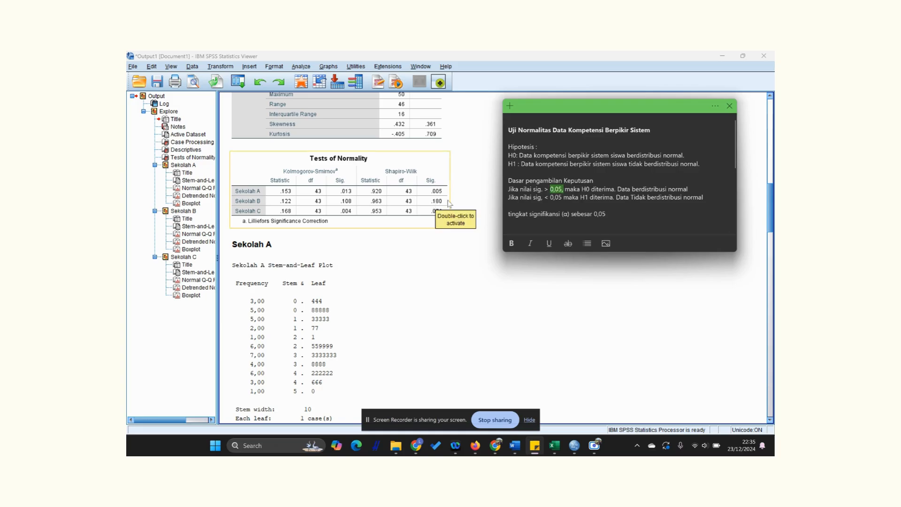
left_click(593, 198)
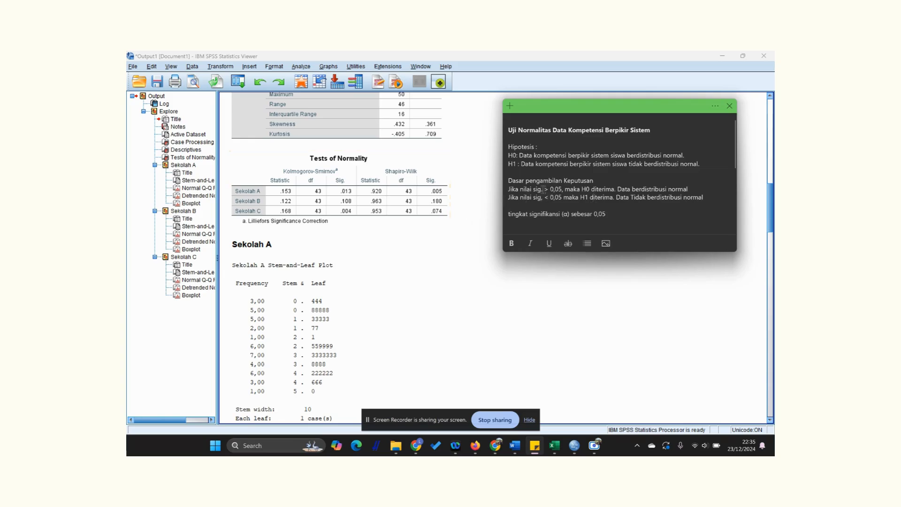
left_click_drag(543, 190, 563, 190)
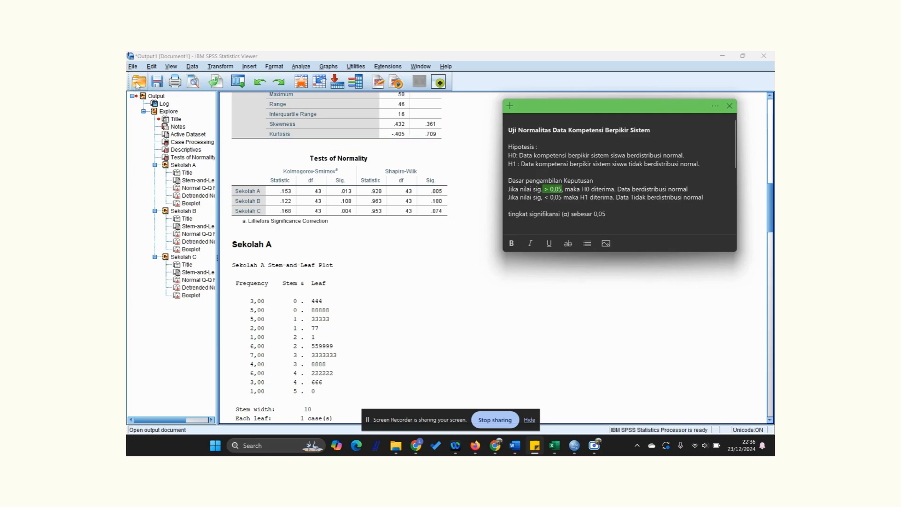
Step: Save the output as a viewer file named "Uji Normalitas 1" in the Tugas Individu folder
left_click(132, 66)
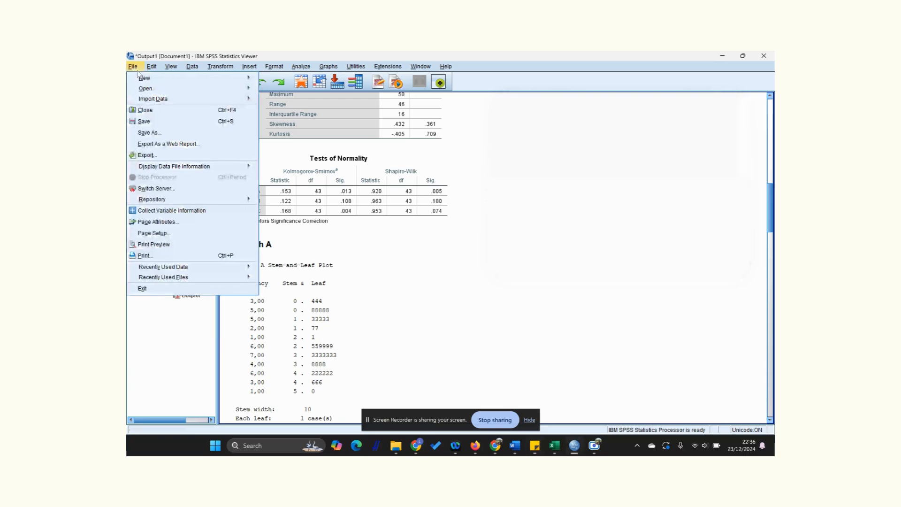
left_click(149, 133)
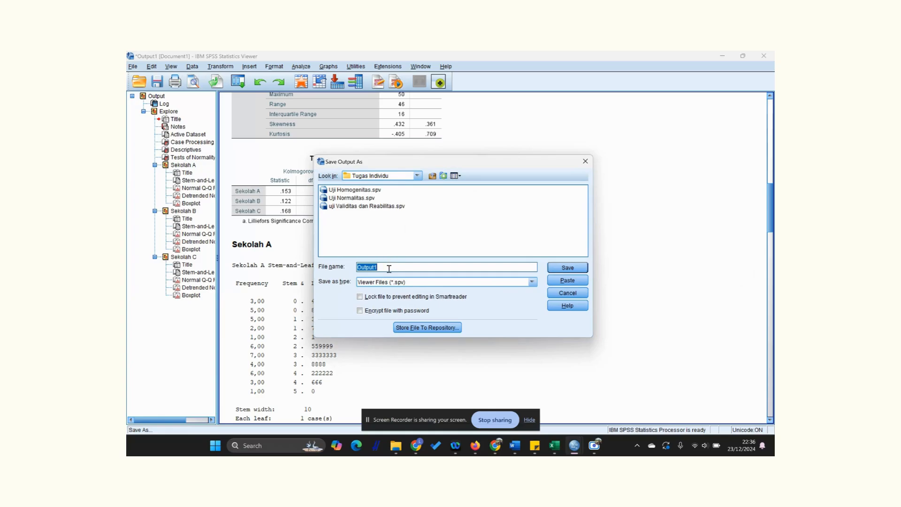
type("Uji")
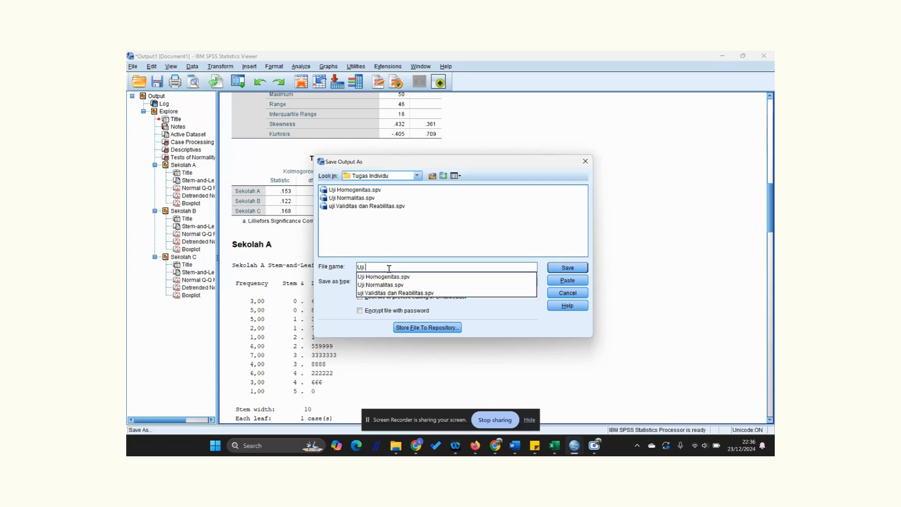
type(" Normal")
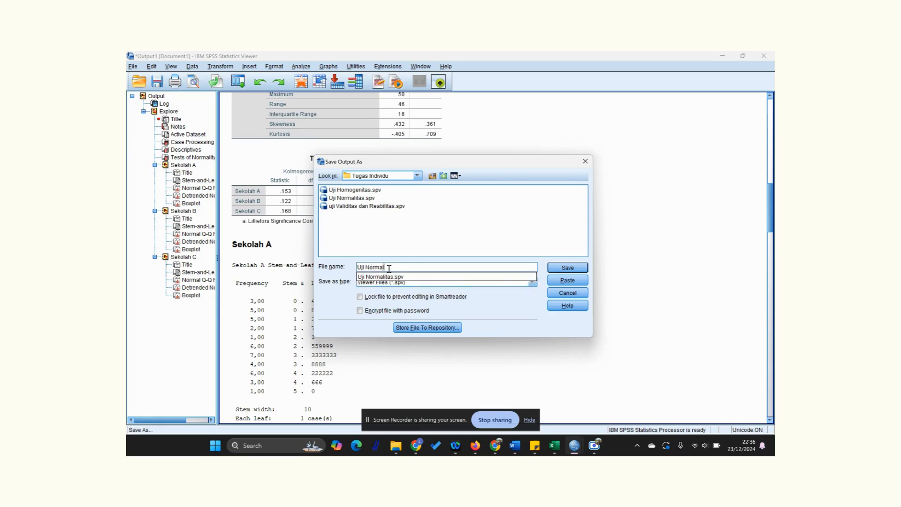
type("itas 1")
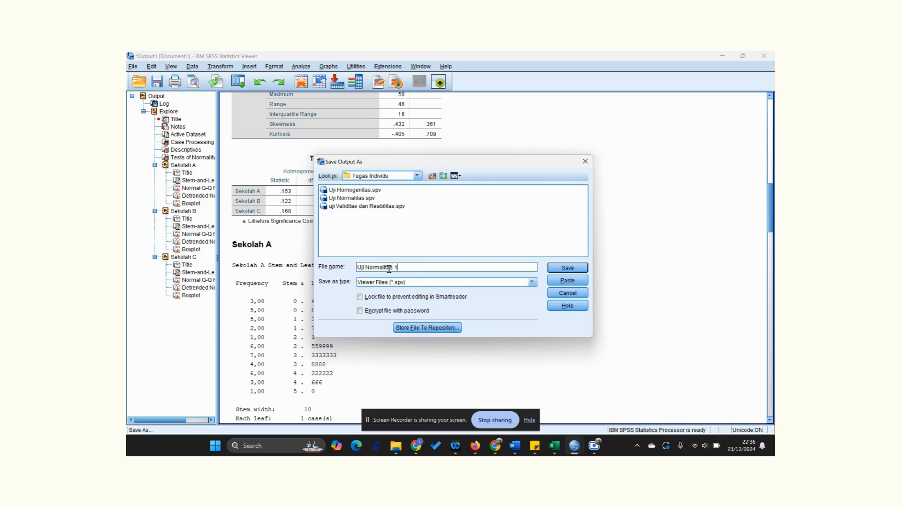
left_click(555, 269)
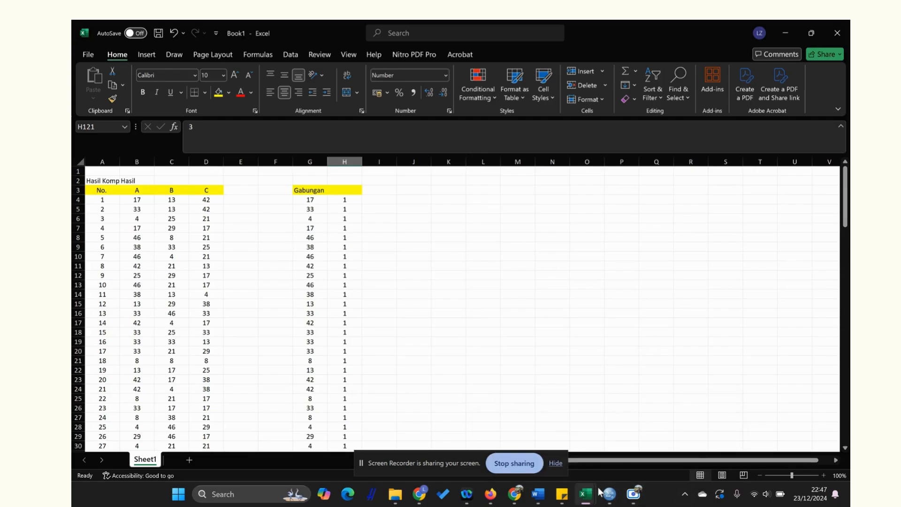
Step: Examine in the Excel sheet how the scores of columns A, B and C are stacked under Gabungan with group codes 1, 2 and 3
left_click(136, 192)
left_click(174, 191)
left_click(208, 191)
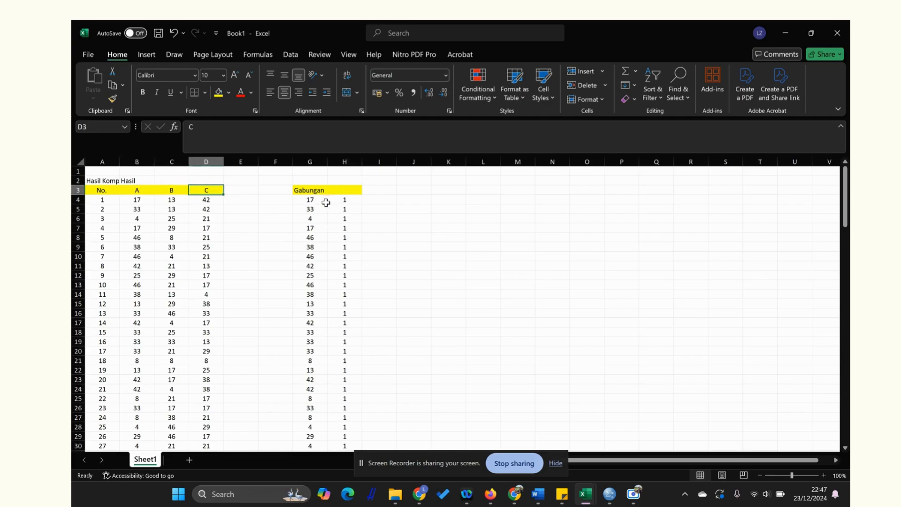
left_click(345, 199)
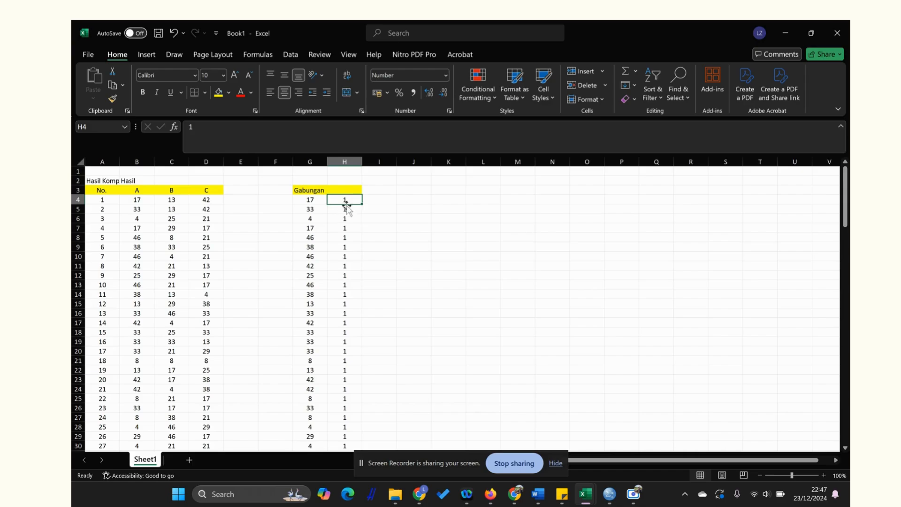
left_click(346, 218)
left_click(347, 199)
left_click(140, 182)
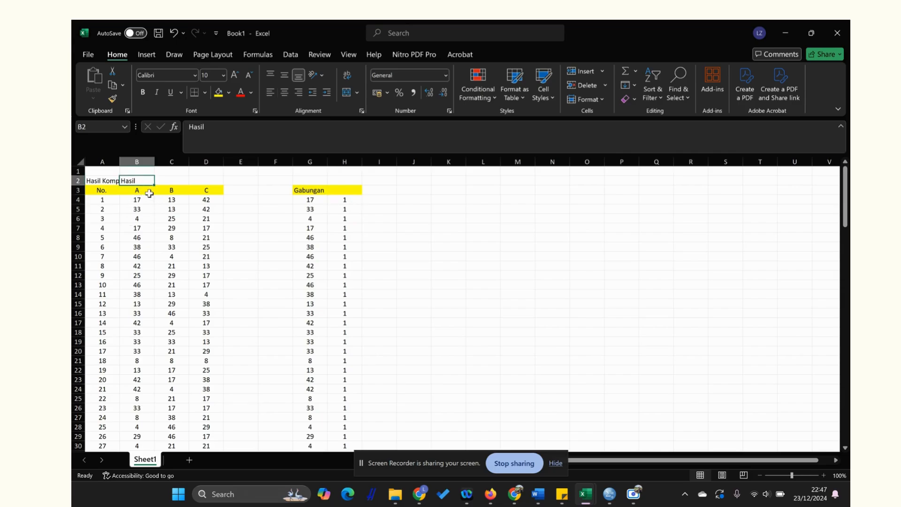
scroll(329, 337, "down", 10)
left_click(348, 359)
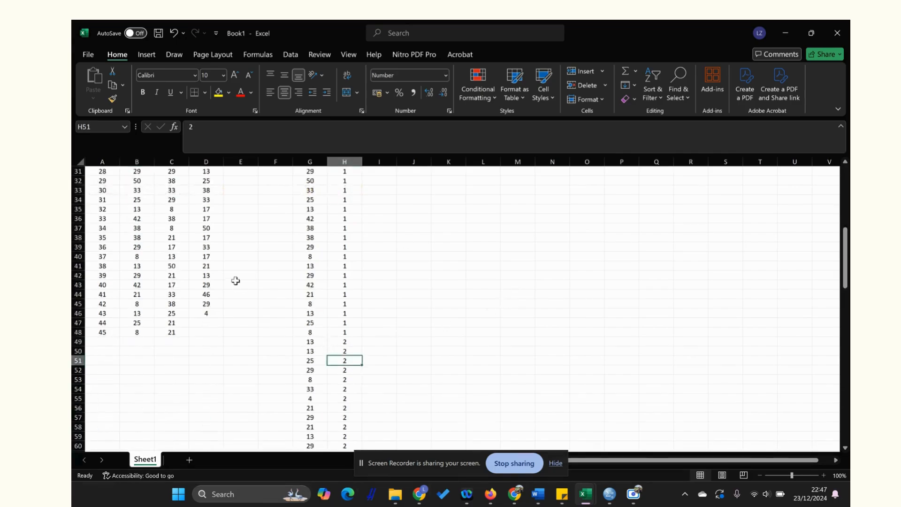
scroll(235, 281, "up", 10)
scroll(316, 312, "down", 20)
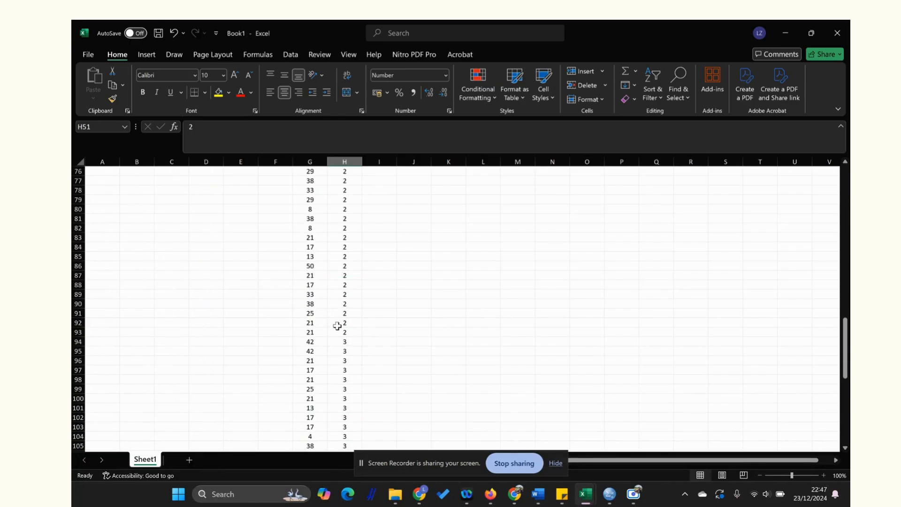
left_click(347, 389)
scroll(322, 338, "up", 20)
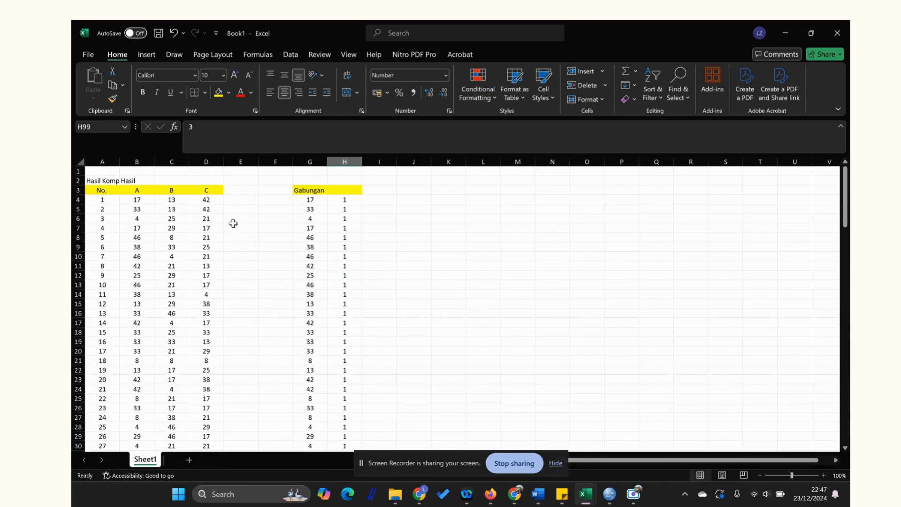
left_click(205, 190)
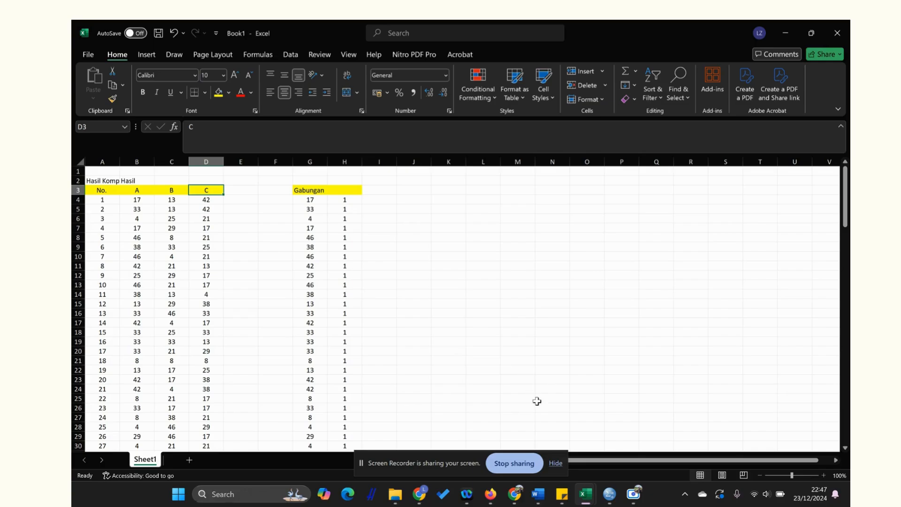
Step: Bring up the sticky note, enlarge it and read the homogeneity test hypotheses and decision criteria
mouse_move(561, 494)
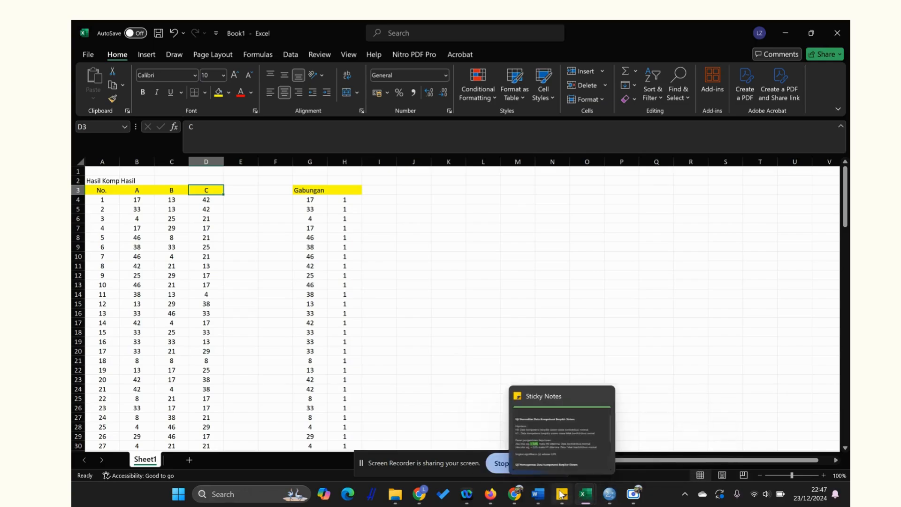
left_click(559, 421)
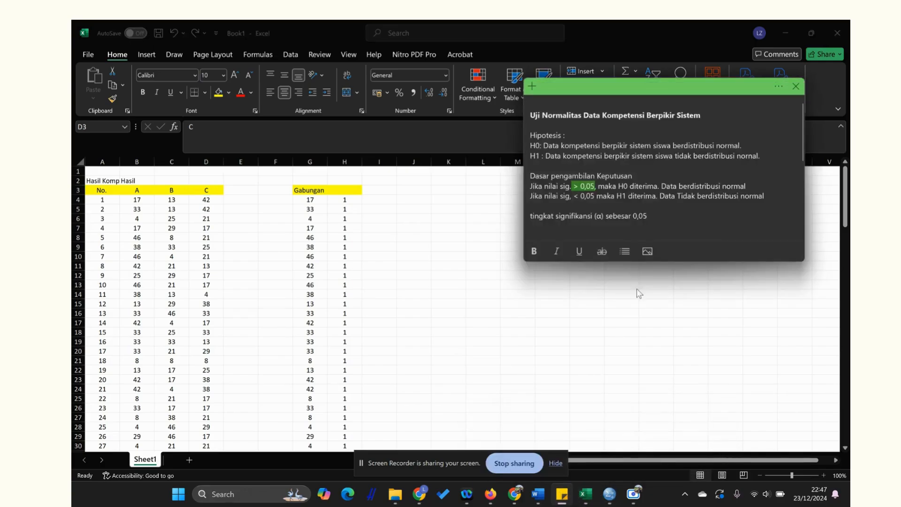
left_click(673, 254)
left_click_drag(669, 264, 668, 389)
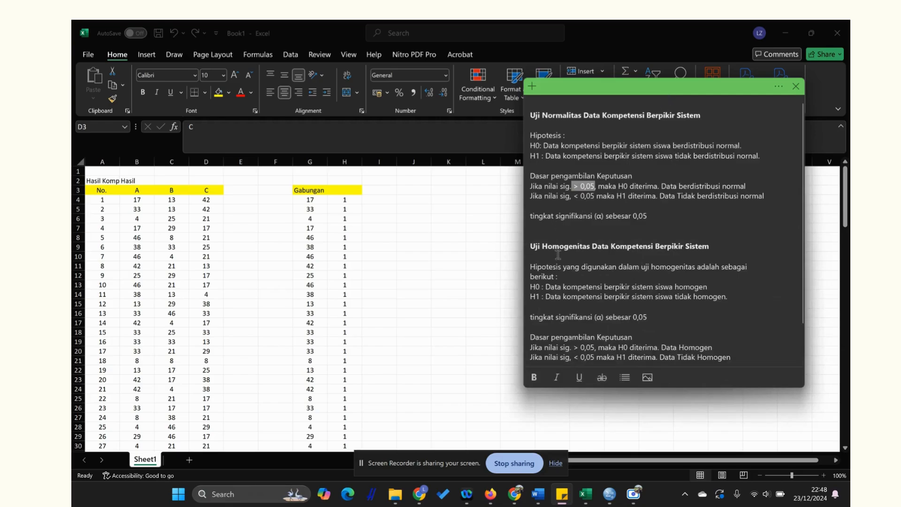
scroll(559, 256, "down", 1)
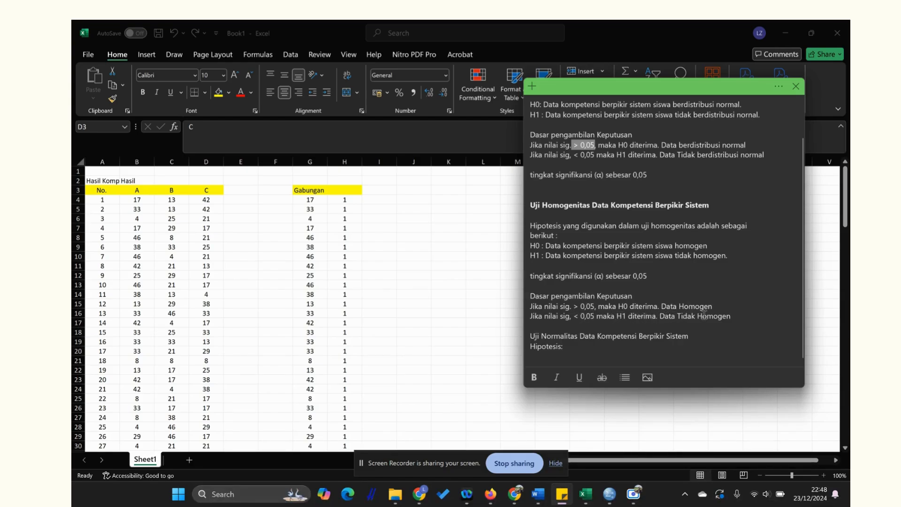
left_click(684, 409)
Step: Copy the Gabungan scores and group codes in G4:H136 from Excel and paste them into the first cell of the empty SPSS dataset
mouse_move(610, 493)
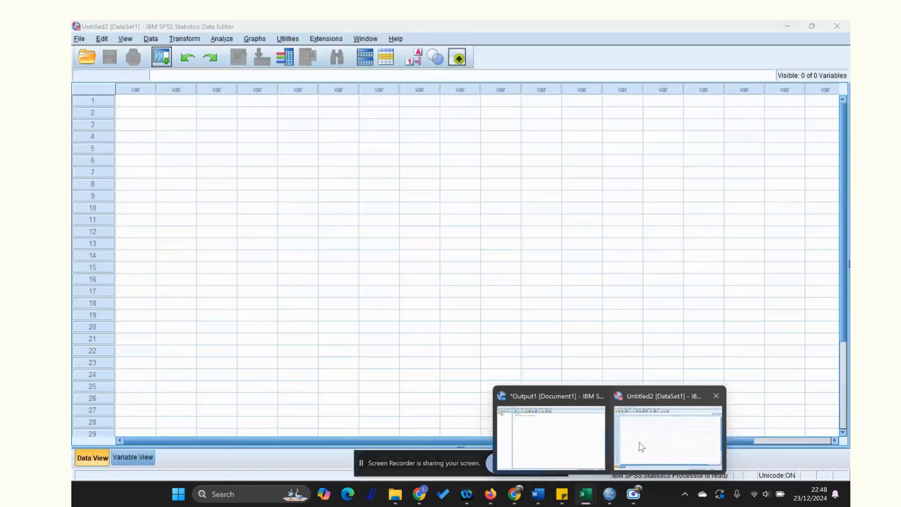
left_click(639, 444)
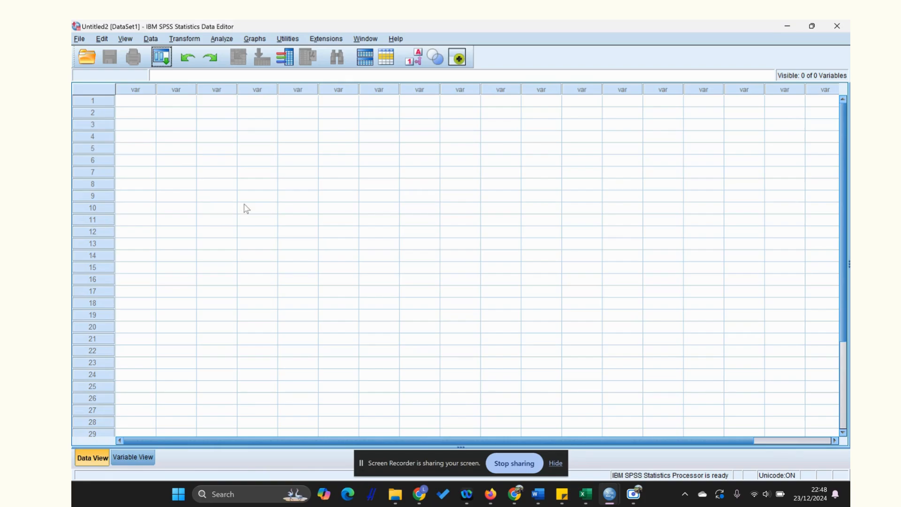
mouse_move(609, 498)
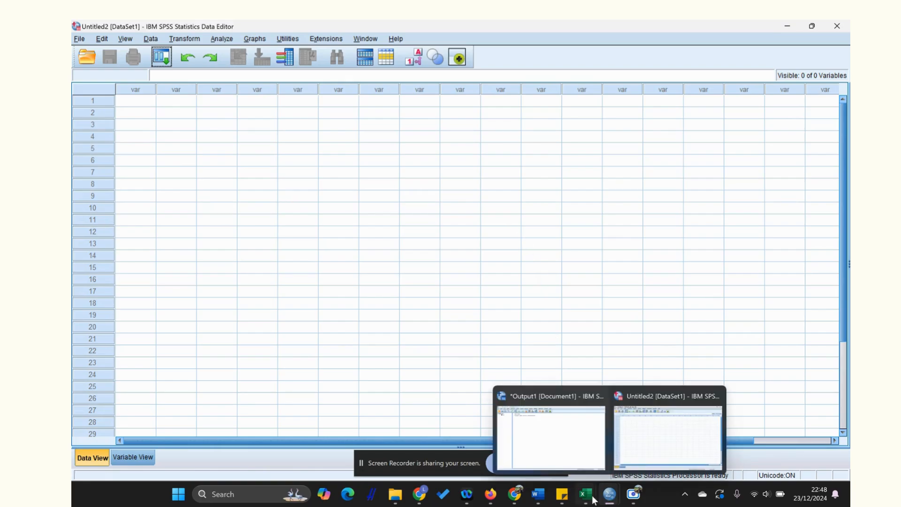
left_click(622, 455)
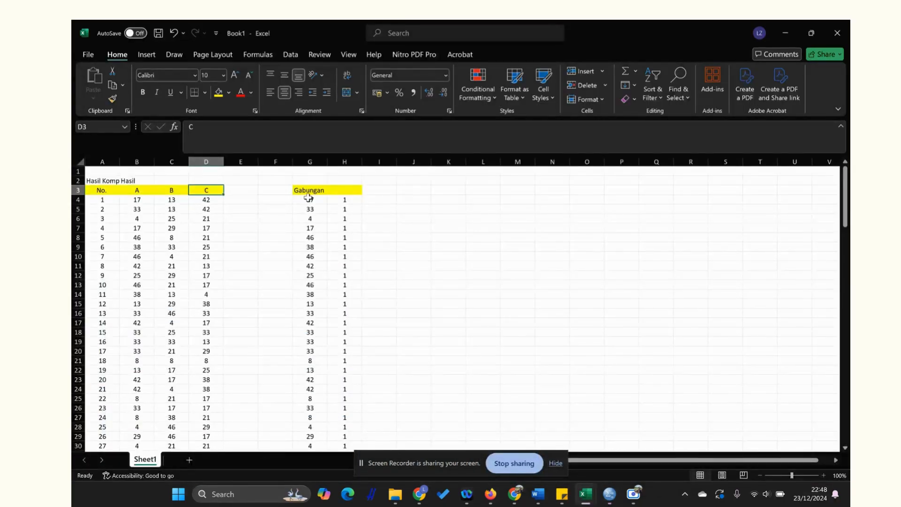
left_click_drag(309, 200, 349, 428)
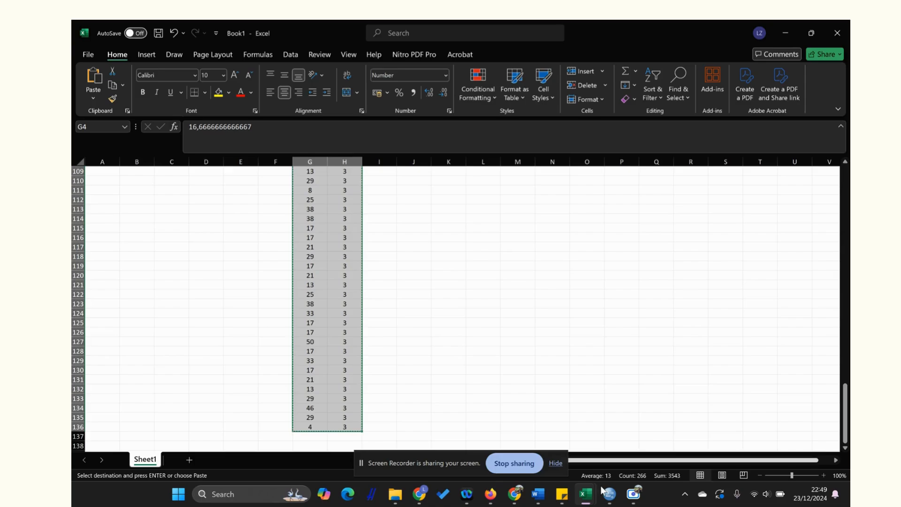
mouse_move(609, 494)
left_click(592, 406)
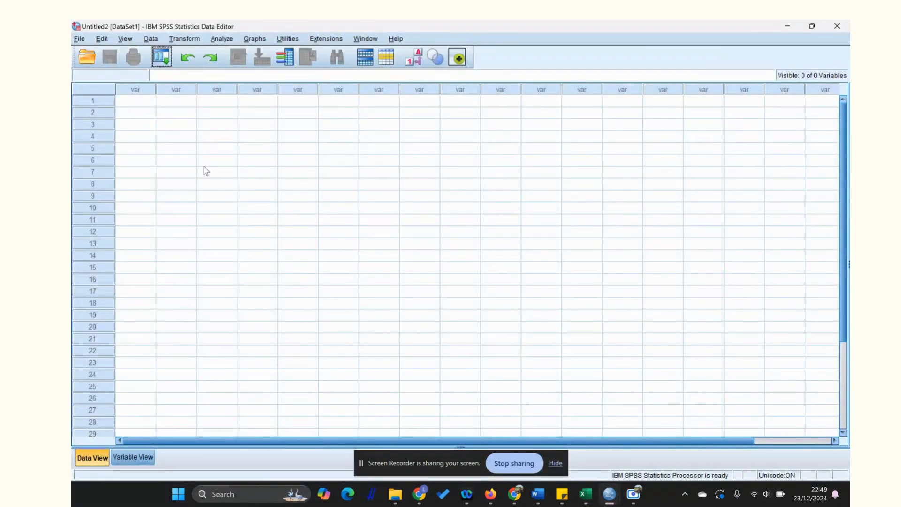
left_click(139, 103)
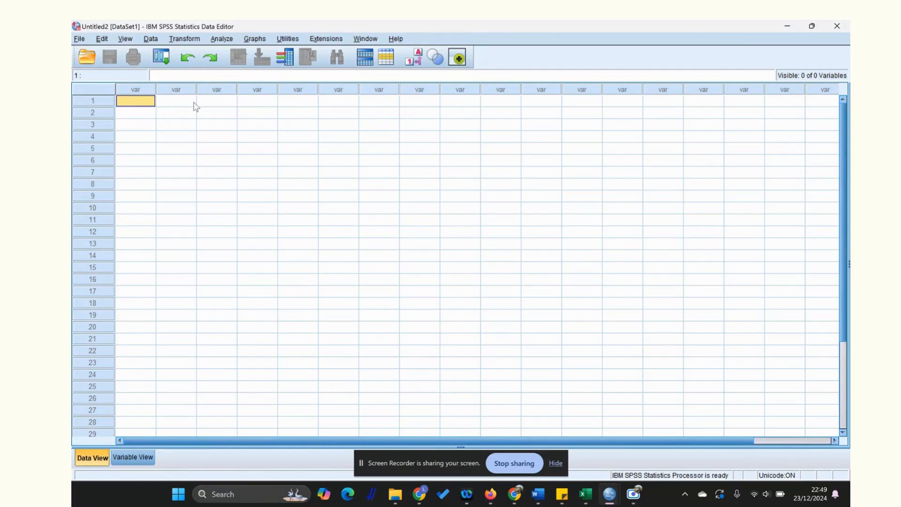
key("ctrl+v")
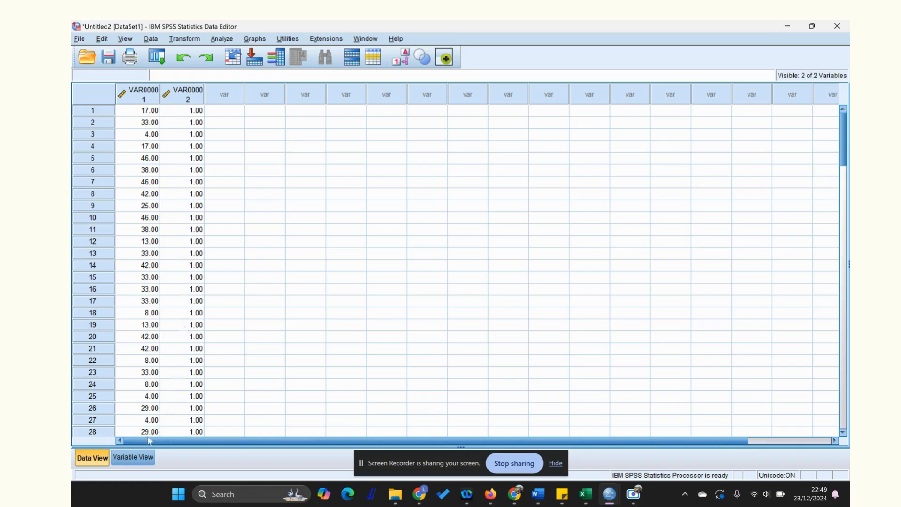
Step: Rename the two pasted variables as Hasil and Sekolah in the variable definitions
left_click(141, 455)
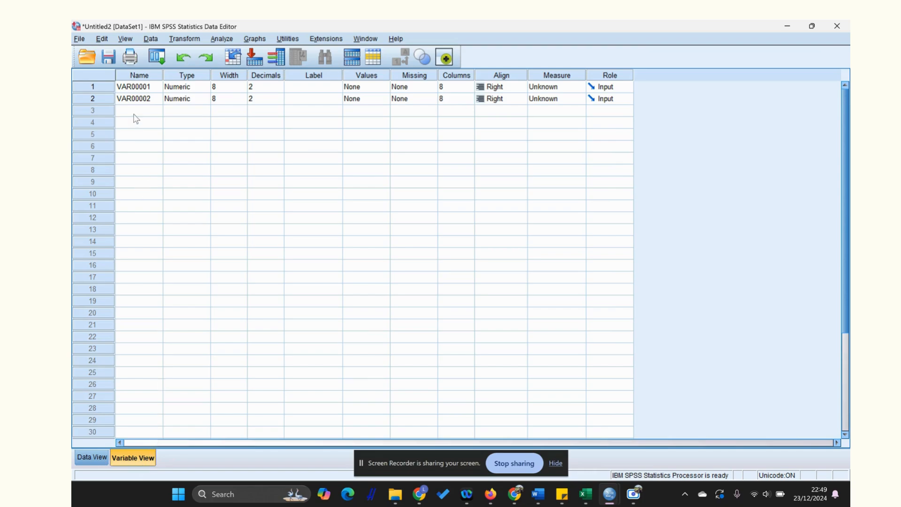
left_click(134, 90)
type("Hasil")
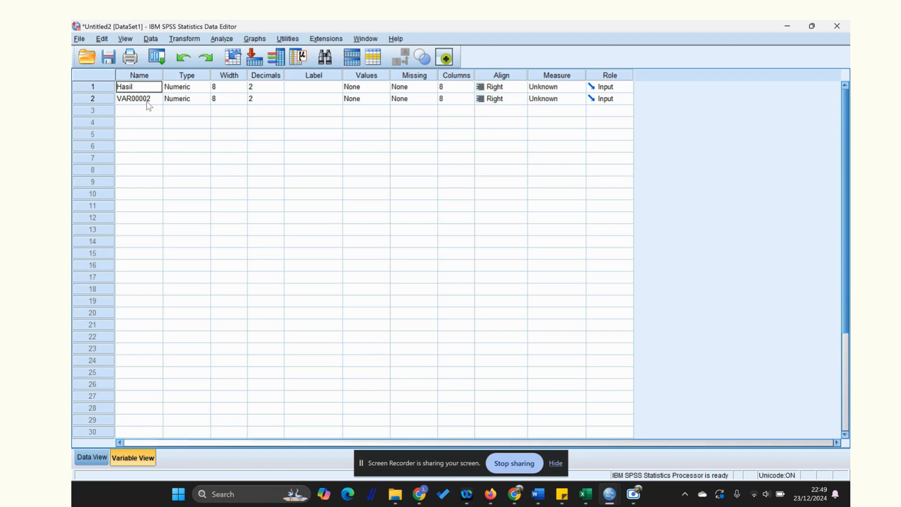
left_click(150, 99)
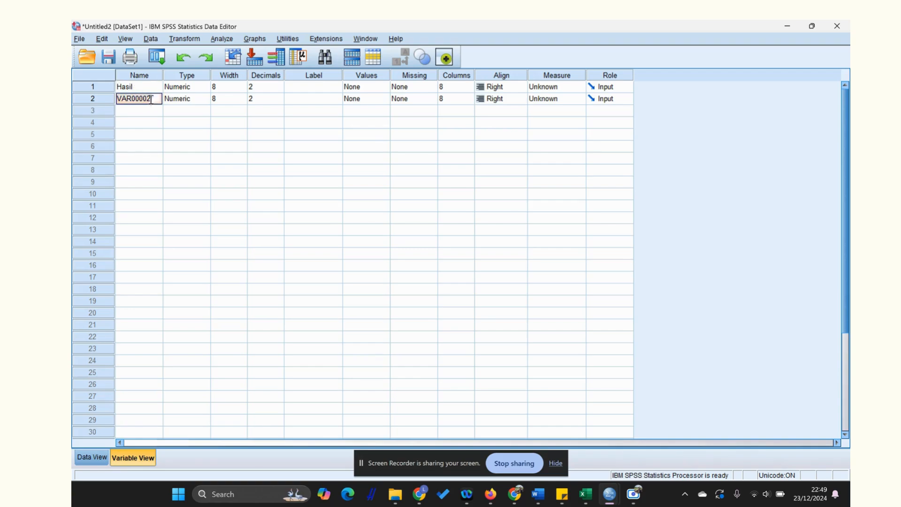
type("Kel")
Step: Set the decimals of both Hasil and Sekolah to 0
left_click(279, 87)
type("5")
left_click(279, 87)
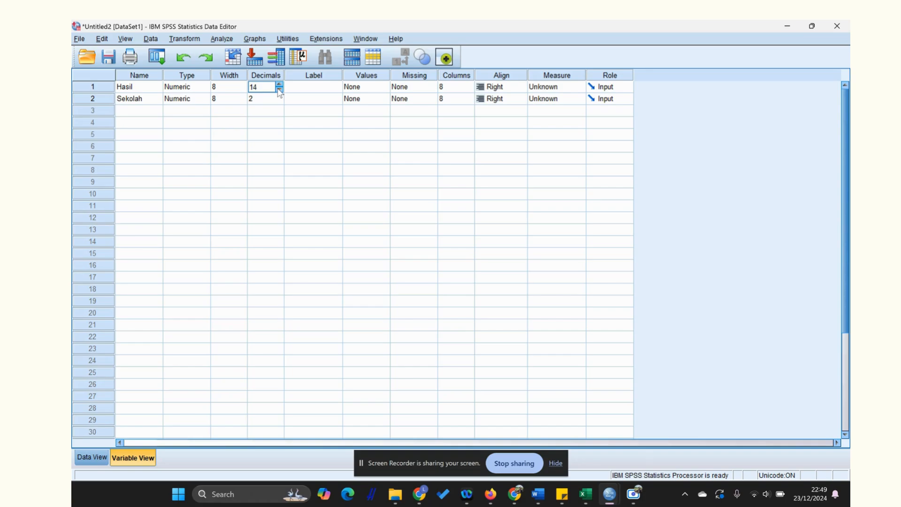
left_click(279, 90)
left_click(279, 90)
left_click(267, 99)
type("0")
Step: Label the Hasil variable "Kompetensi berpikir sistem"
left_click(314, 87)
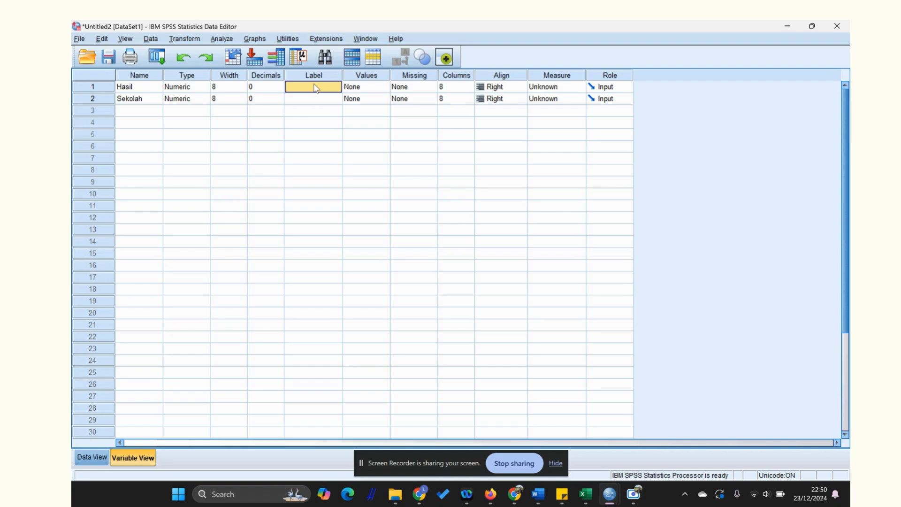
left_click(314, 85)
type("Kompetensi berpikir Sistem")
left_click(324, 86)
key("BackSpace")
type("s")
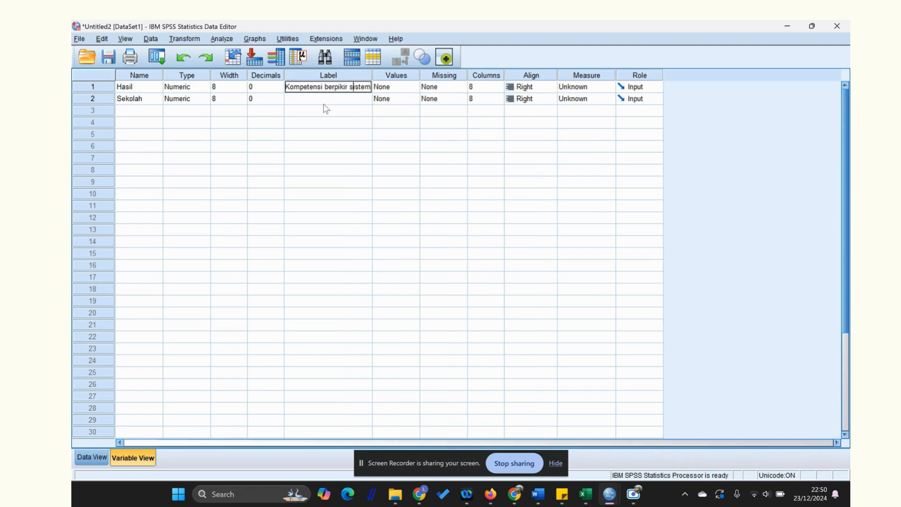
Step: Label the Sekolah variable "Sekolah" and add the value label 1 = "Sekolah A" to it
left_click(324, 103)
left_click(324, 100)
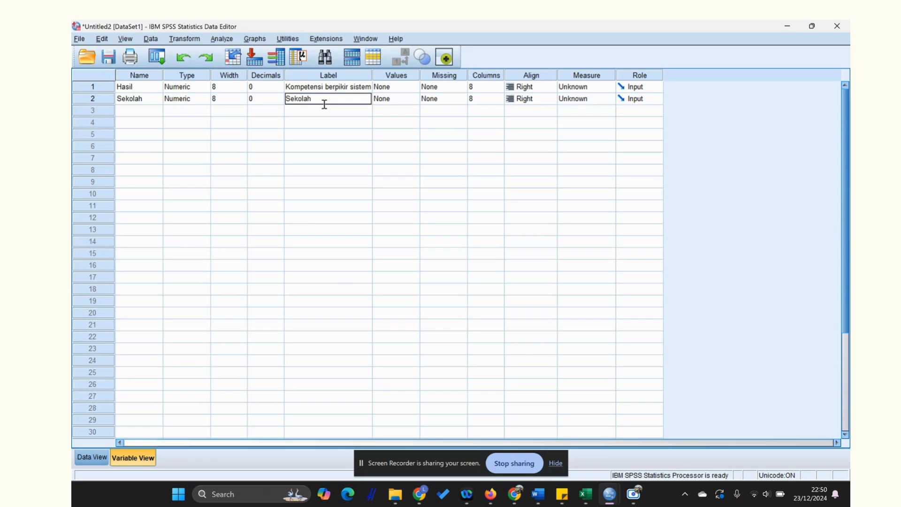
left_click(398, 99)
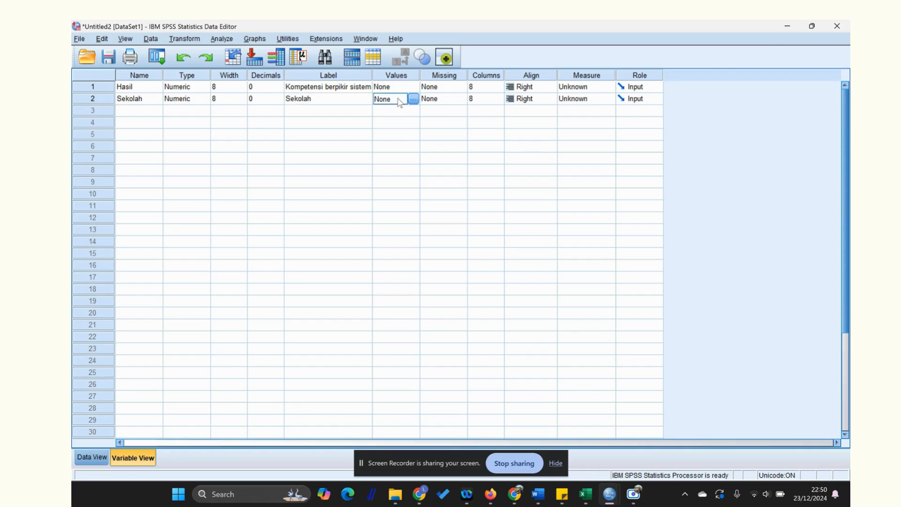
left_click(415, 101)
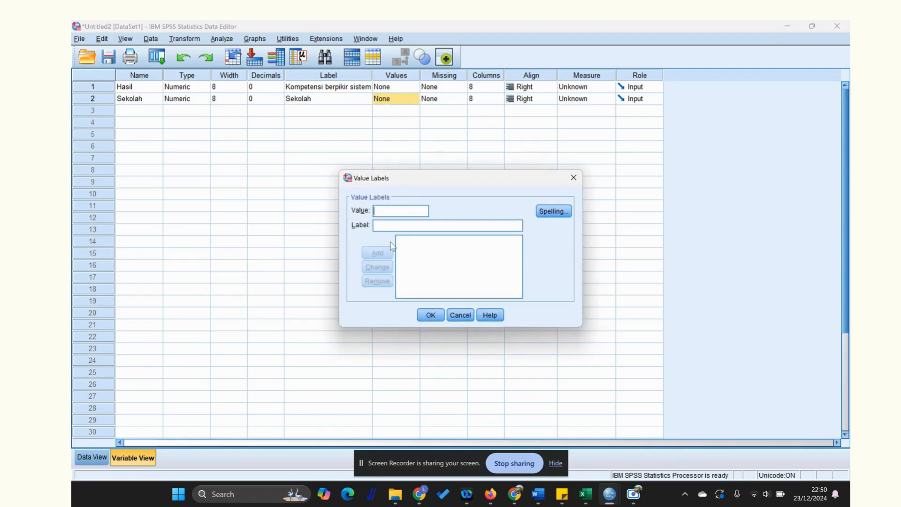
type("1")
type("Sekolah A")
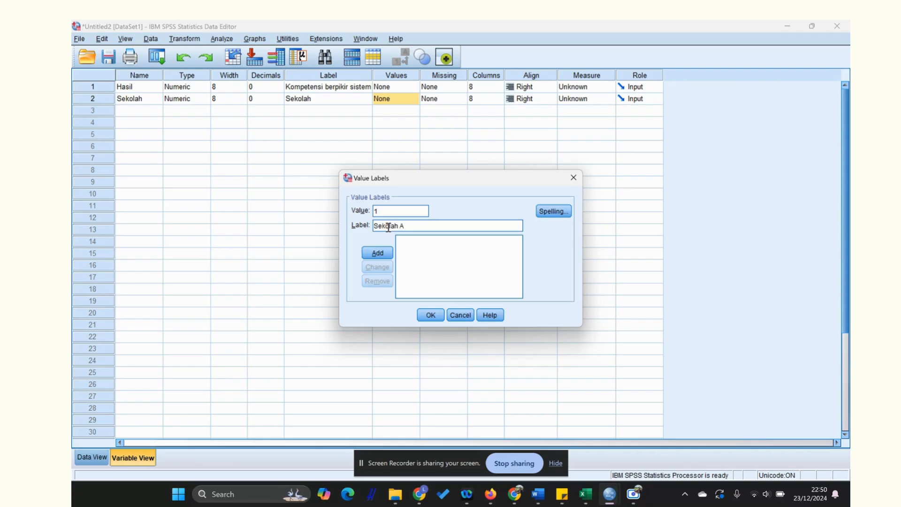
left_click(377, 255)
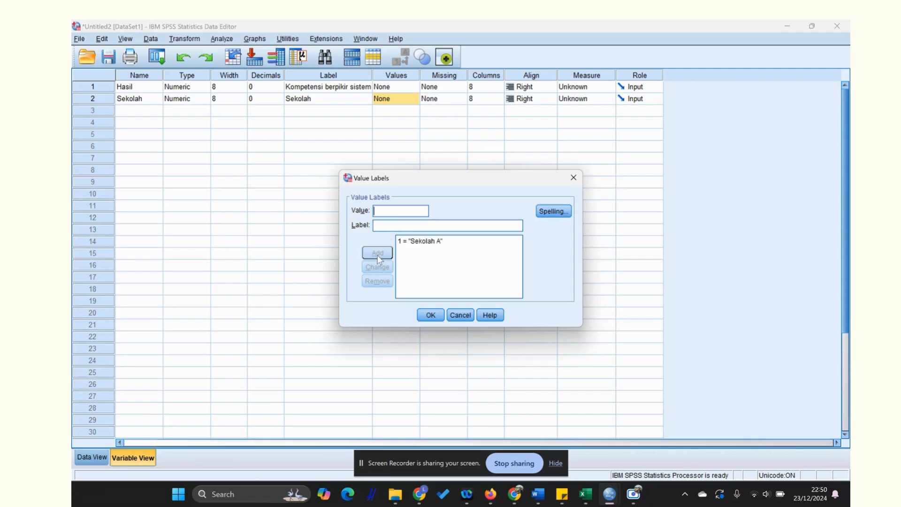
Step: Add the value label 2 = "Sekolah B" for the Sekolah variable
type("2")
left_click(381, 224)
type("s")
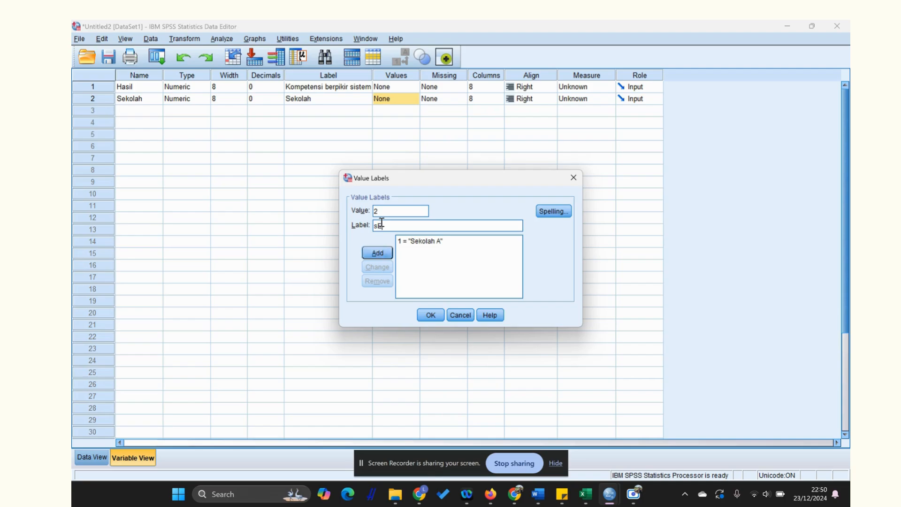
key("BackSpace")
type("Sekolah B")
left_click(384, 251)
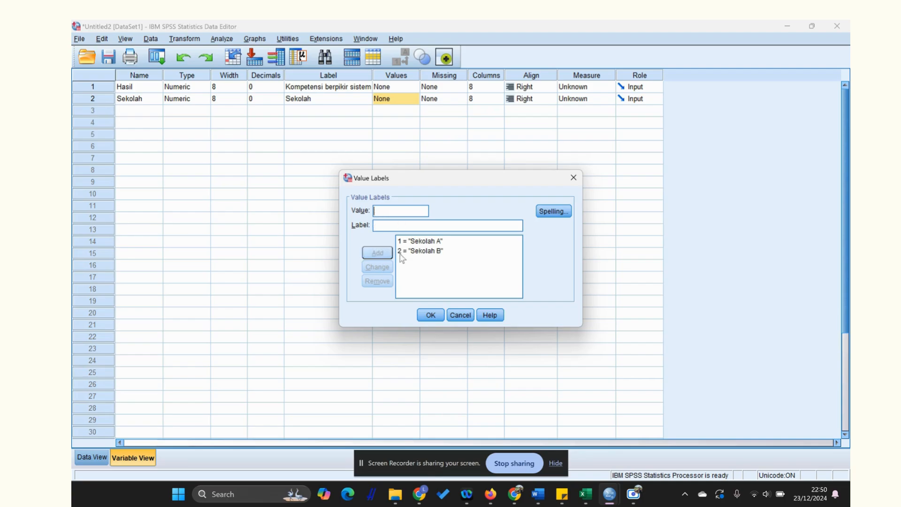
Step: Add the value label 3 = "Sekolah C" for the Sekolah variable and accept the value labels
type("3")
left_click(402, 228)
type("se")
key("BackSpace")
key("BackSpace")
type("Sekolah")
left_click(377, 253)
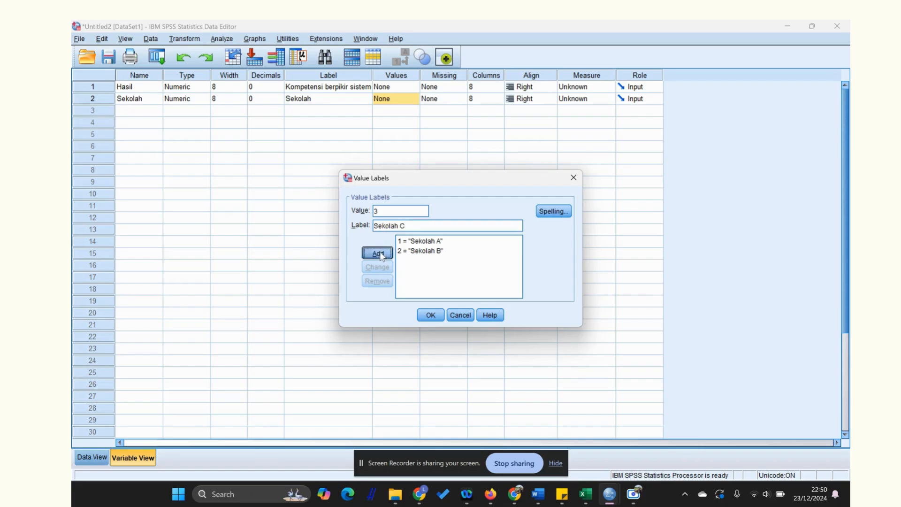
left_click(430, 315)
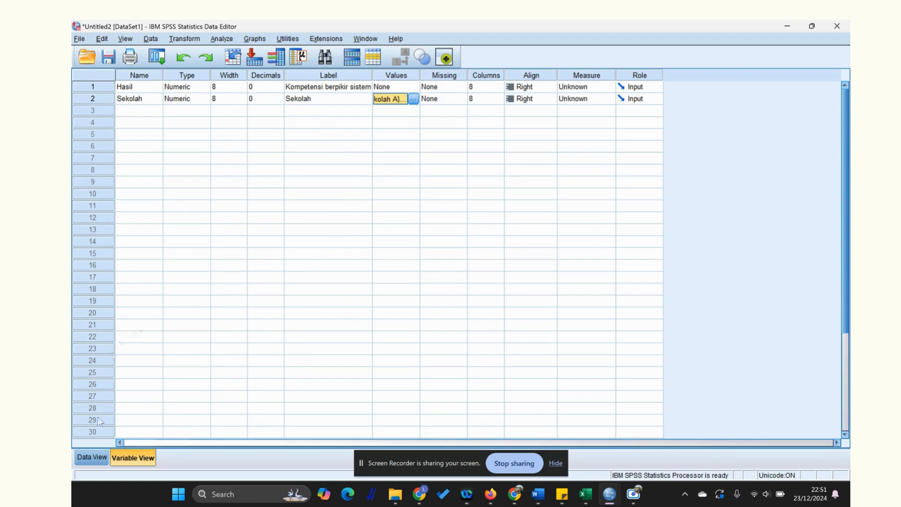
Step: Set up a One-Way ANOVA with Kompetensi berpikir sistem as the dependent variable and Sekolah as the factor
left_click(87, 460)
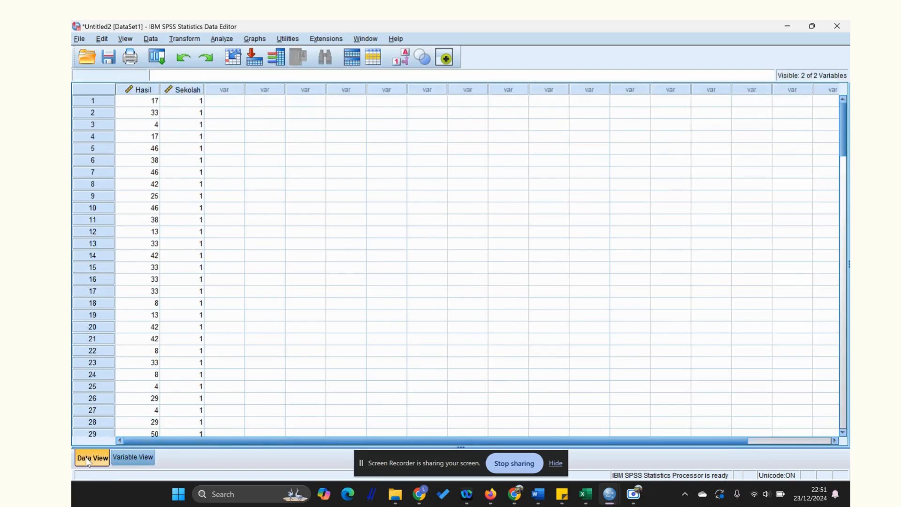
left_click(220, 39)
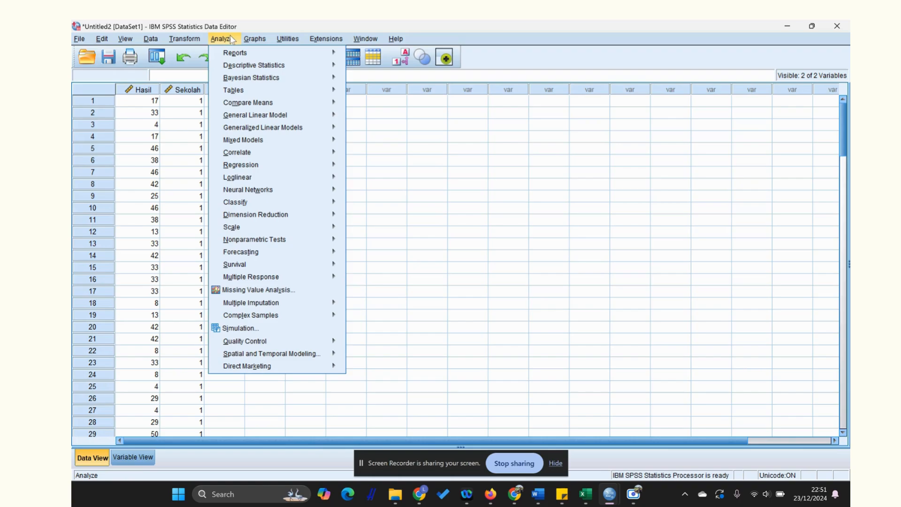
mouse_move(242, 107)
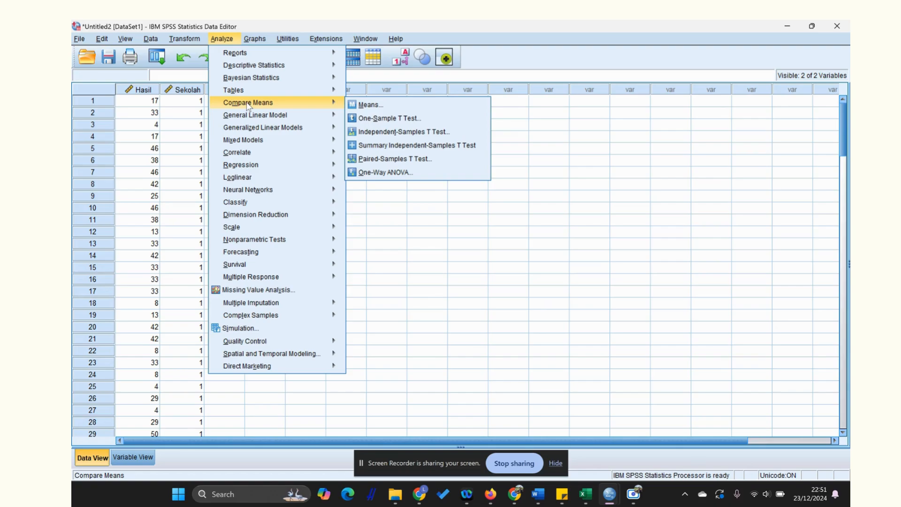
left_click(382, 177)
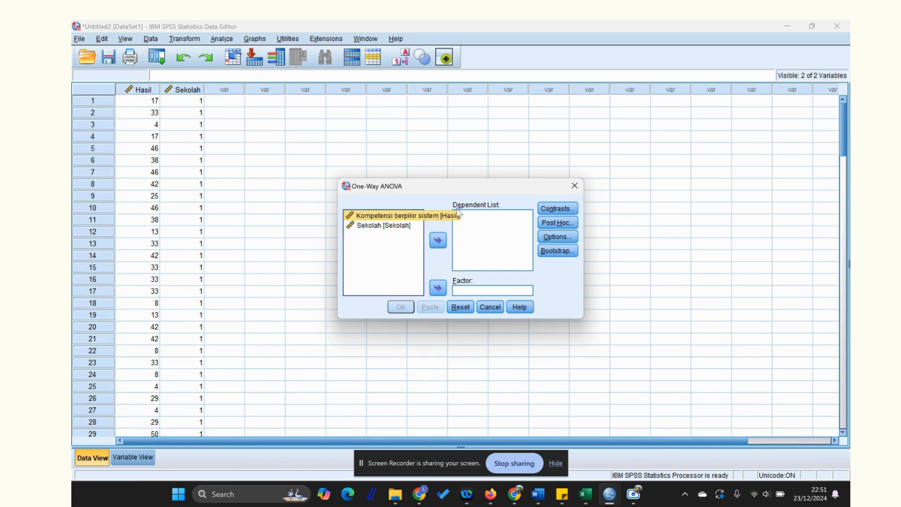
left_click(438, 241)
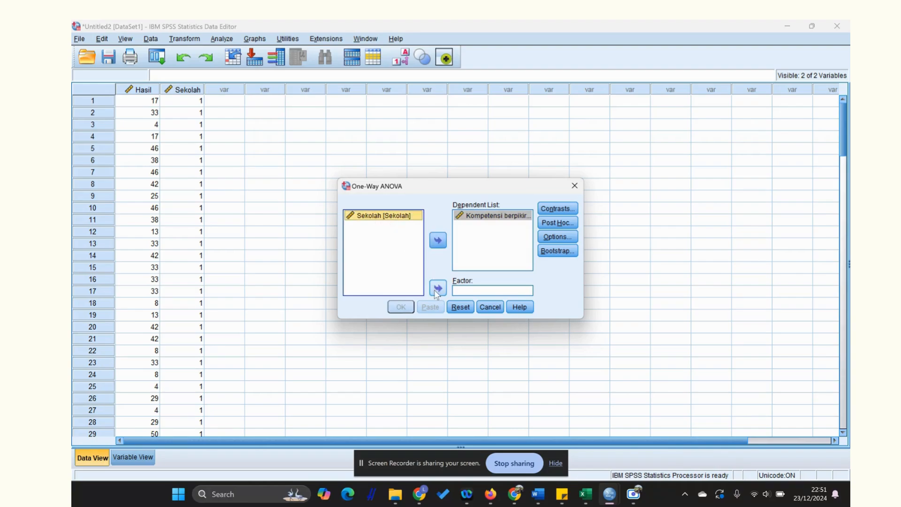
left_click(435, 289)
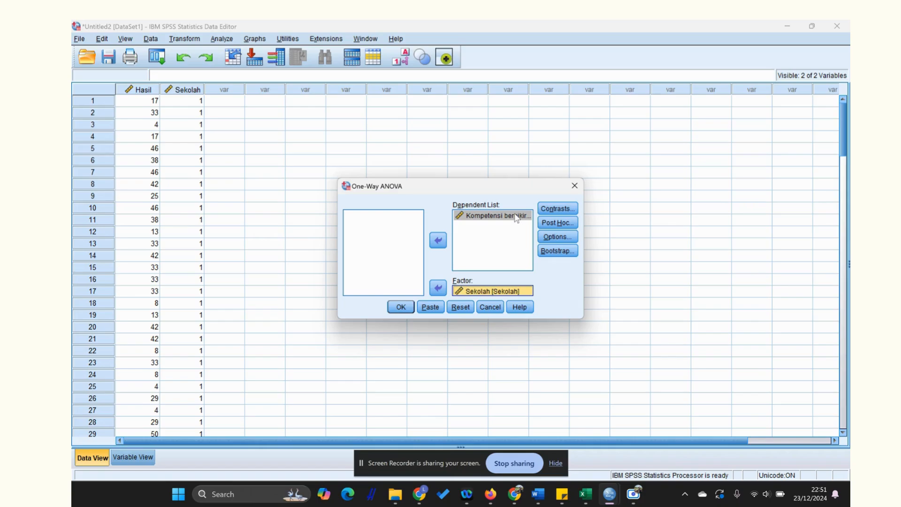
Step: Include the Homogeneity of variance test in the One-Way ANOVA and run the analysis
left_click(549, 242)
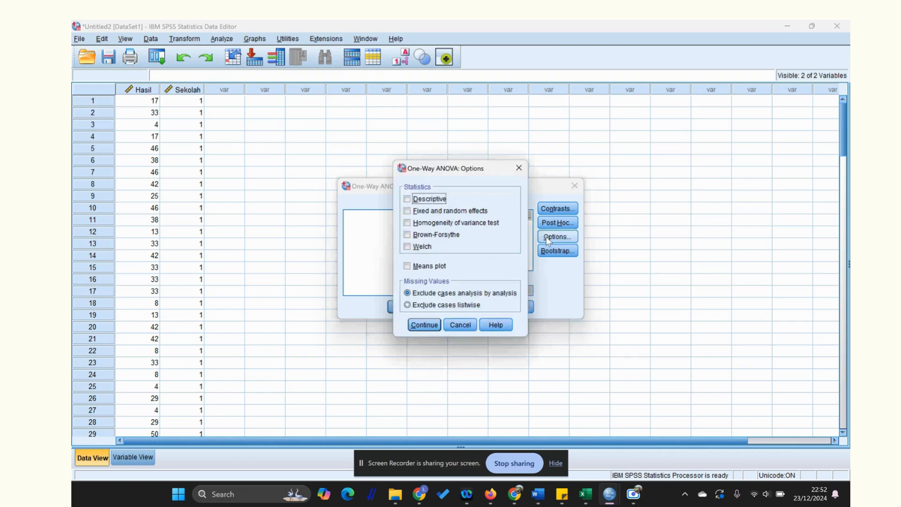
left_click(407, 224)
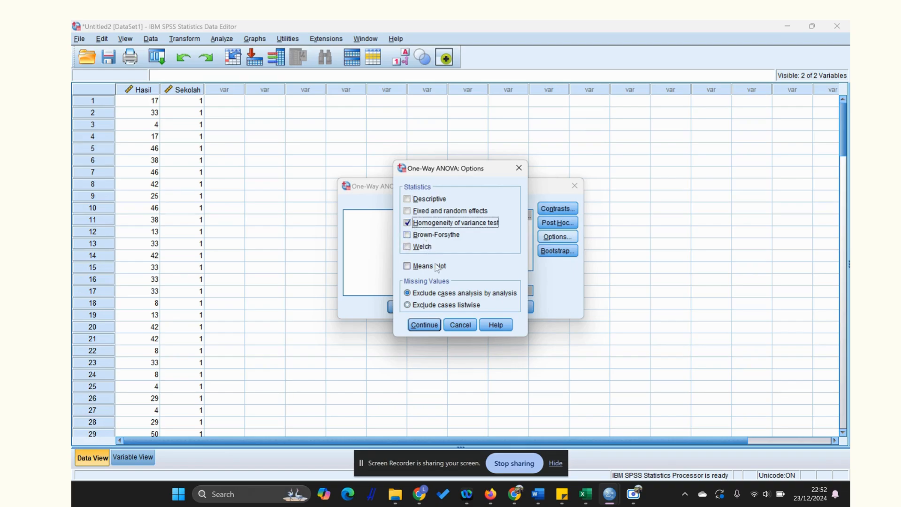
left_click(425, 325)
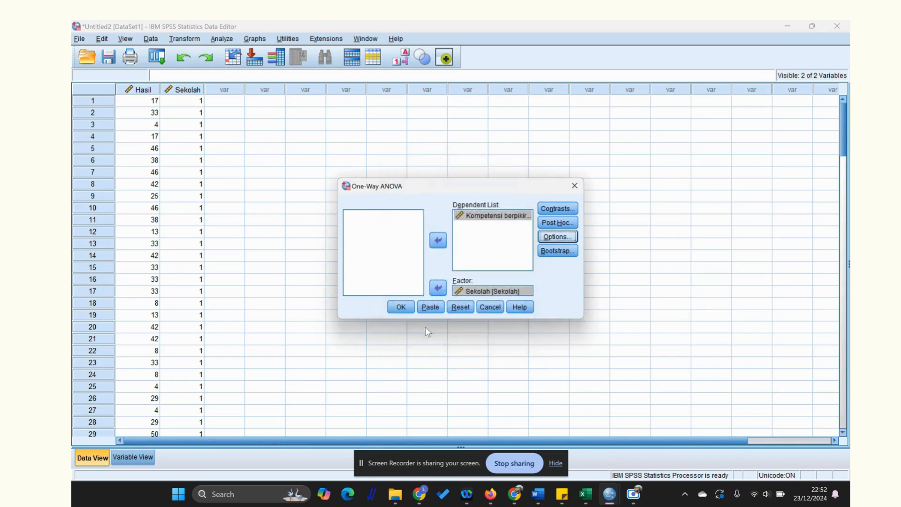
left_click(399, 308)
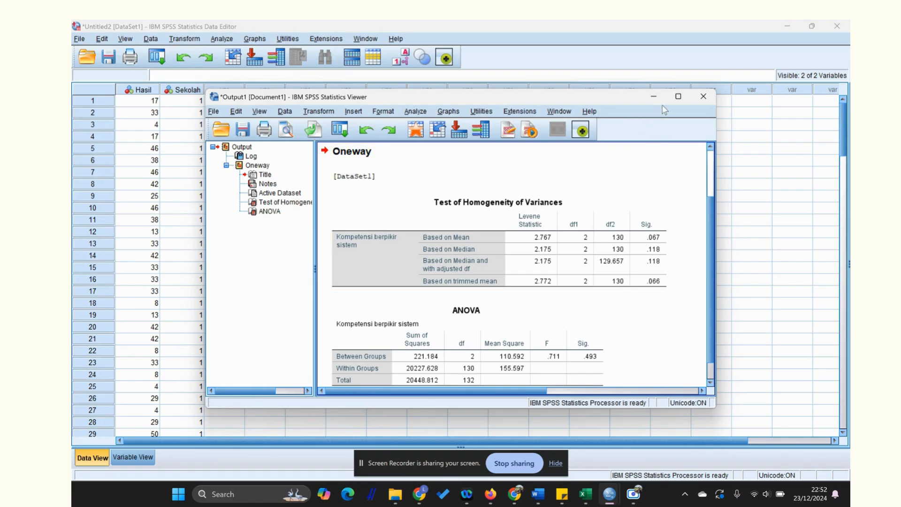
Step: Maximize the output and compare the significance values in the Test of Homogeneity of Variances table with the homogeneity decision criteria in Sticky Notes
left_click(678, 96)
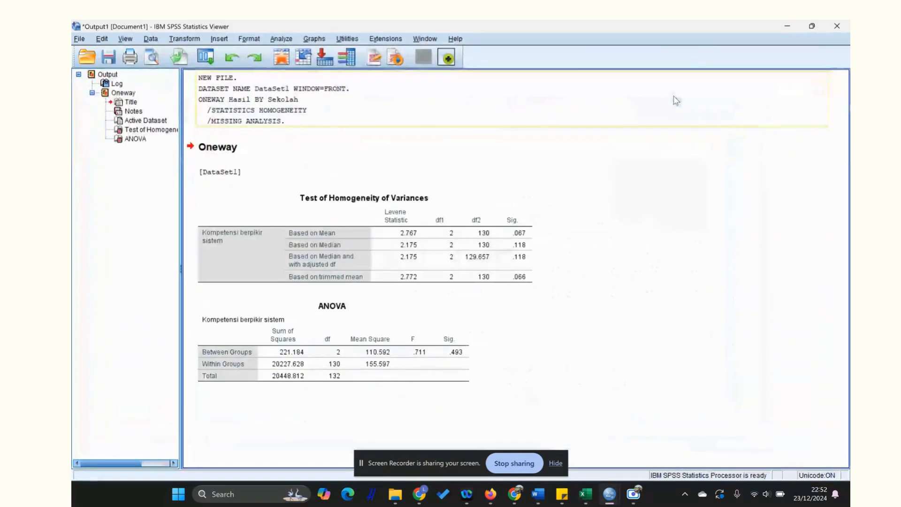
left_click(497, 215)
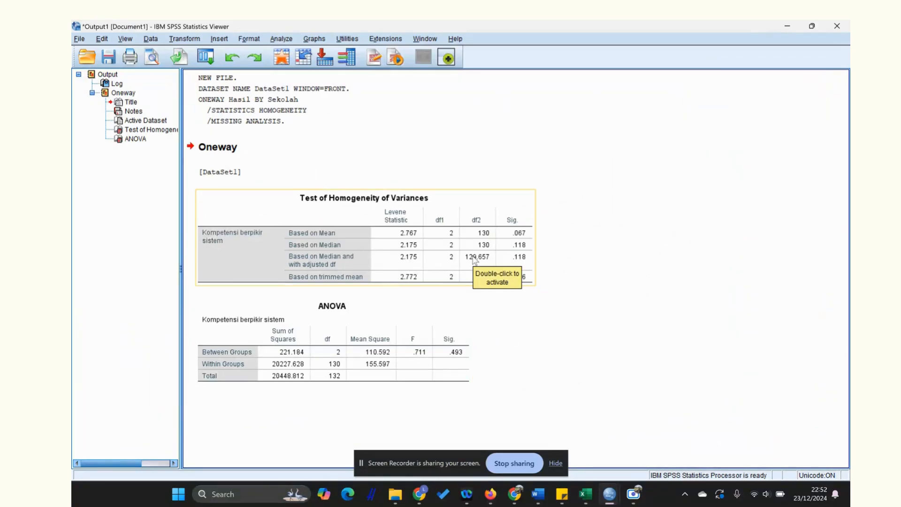
left_click(459, 293)
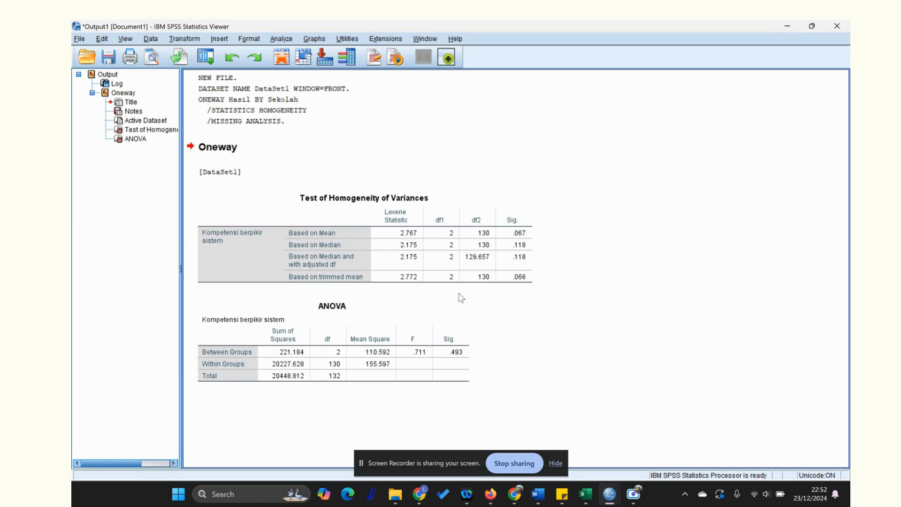
left_click(385, 261)
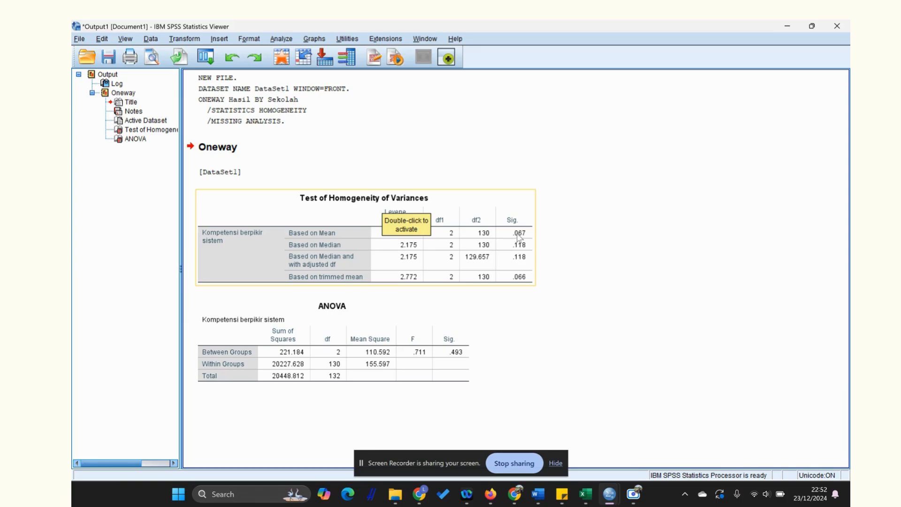
mouse_move(584, 499)
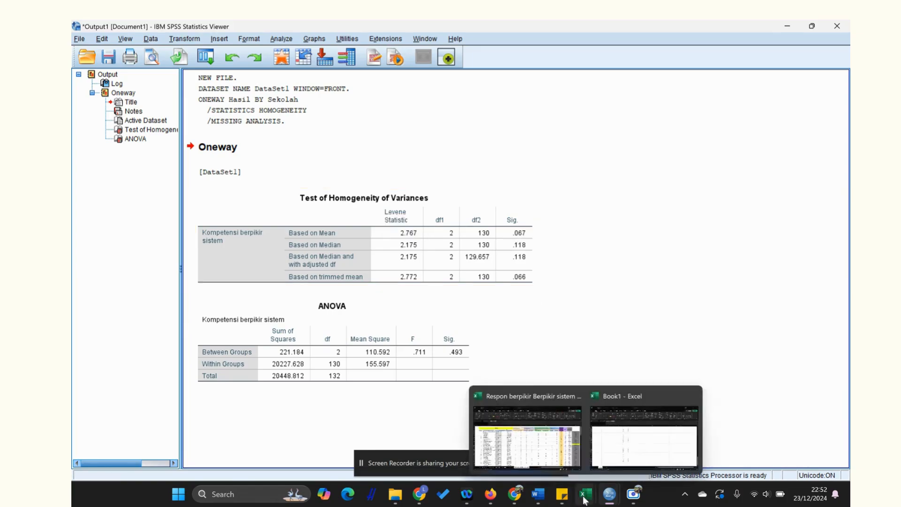
left_click(562, 494)
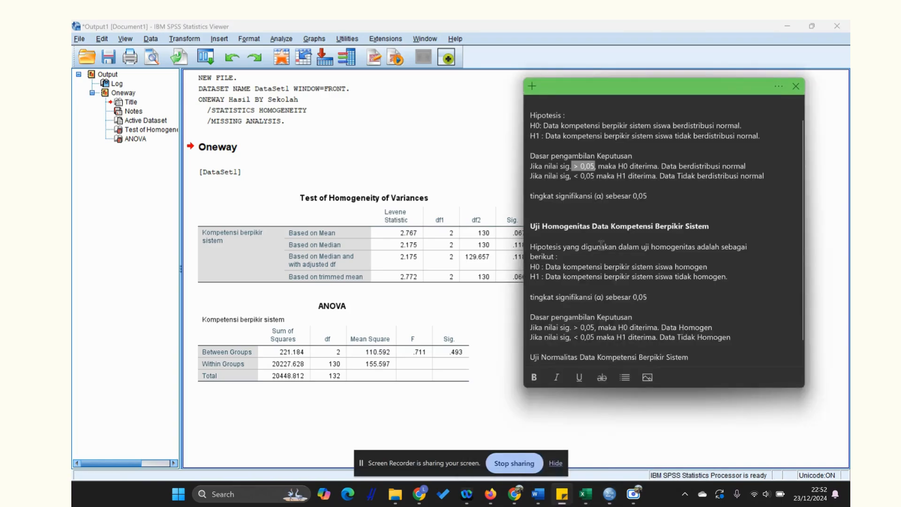
left_click_drag(681, 94, 227, 98)
key("Return")
type("Hipotesis:")
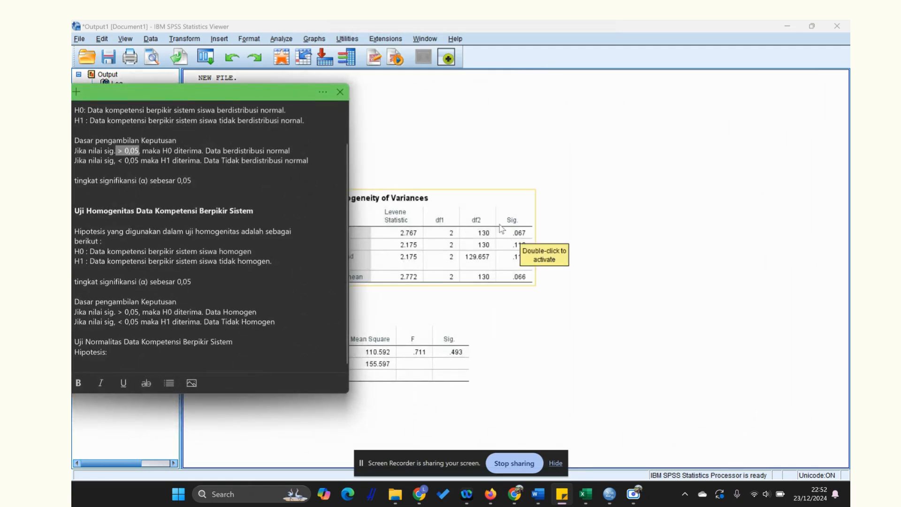
left_click_drag(231, 91, 193, 107)
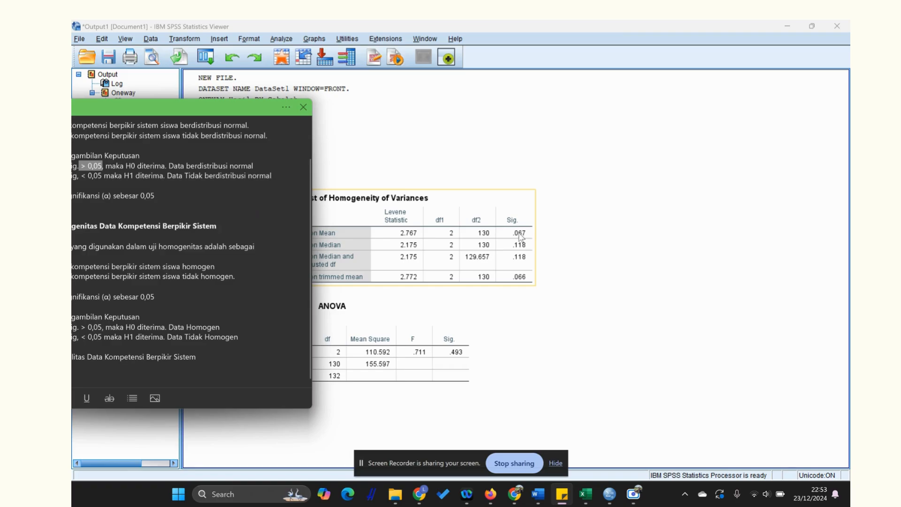
left_click_drag(161, 114, 229, 112)
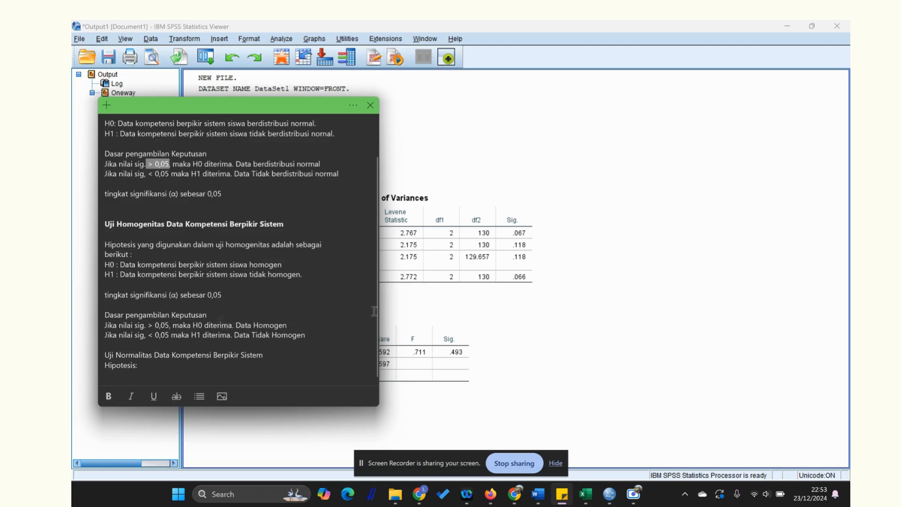
left_click(370, 105)
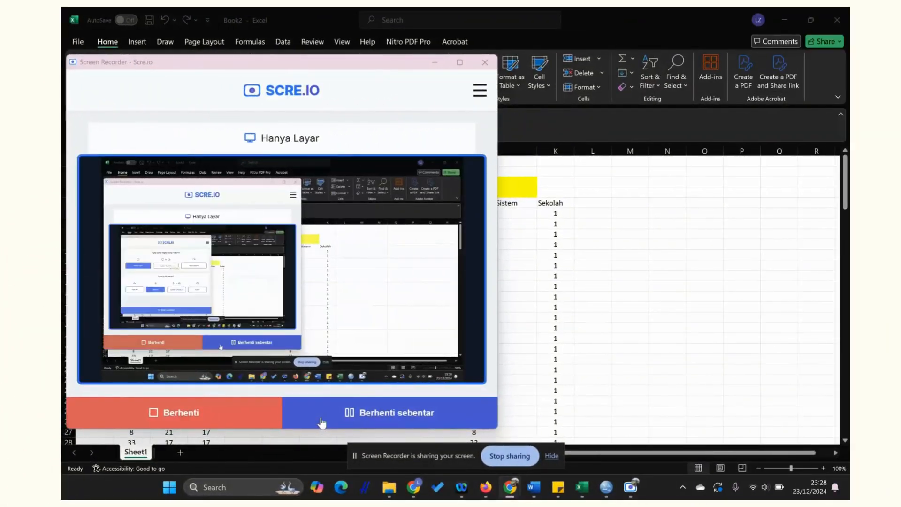
Step: Review the Sekolah A, Sekolah B and Sekolah C score columns and the combined INPUT DATA KE SPSS column in the Excel sheet
left_click(583, 396)
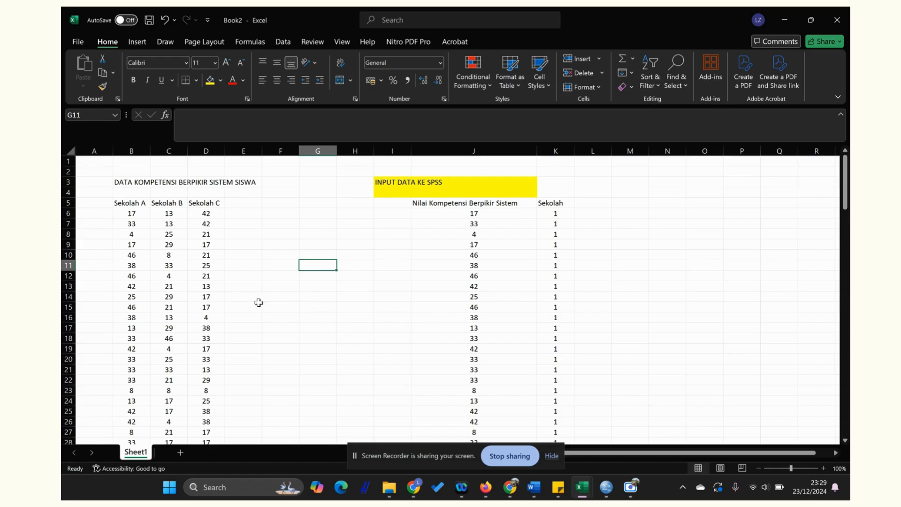
left_click(126, 205)
left_click(158, 205)
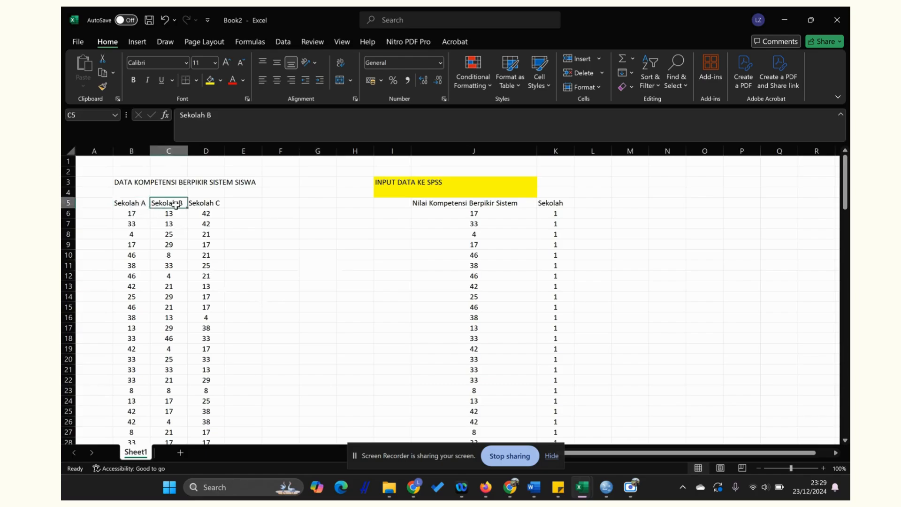
left_click(218, 204)
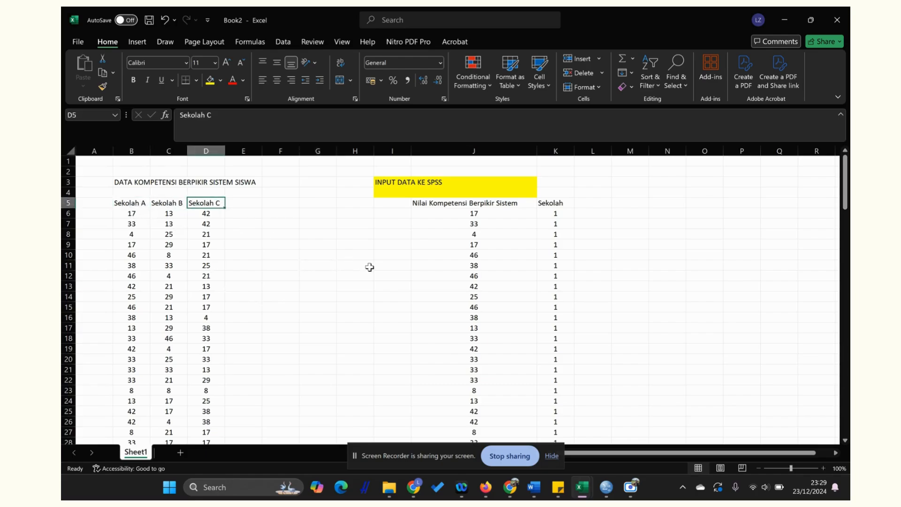
left_click(481, 215)
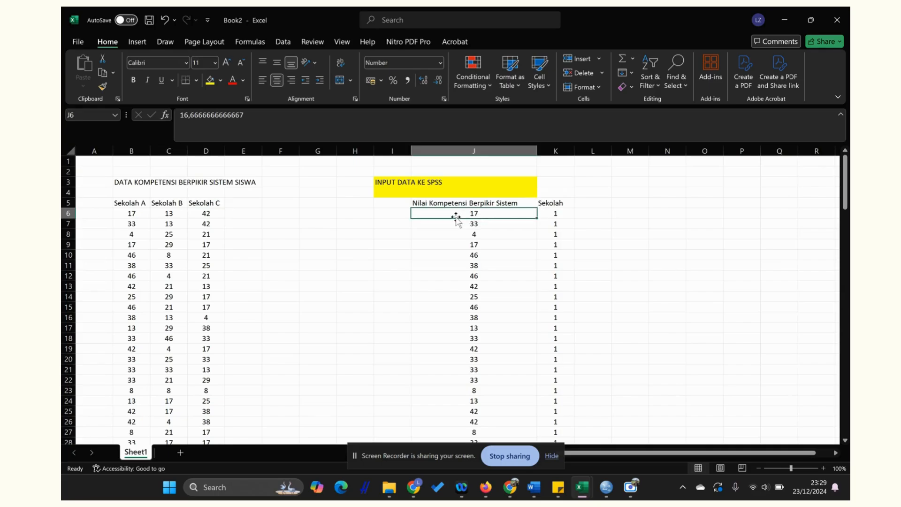
Step: Compare each school's score column with its codes 1, 2 and 3 down the Sekolah column of the SPSS input table
left_click(134, 204)
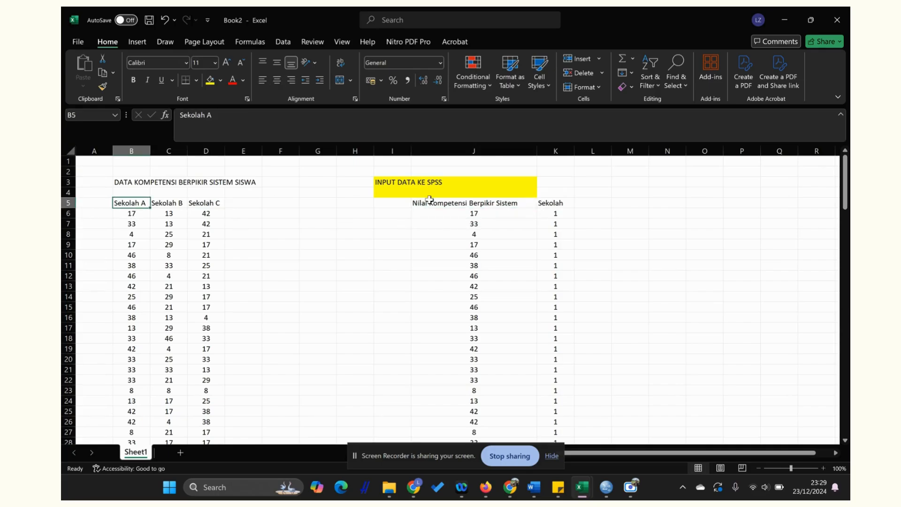
left_click(563, 214)
scroll(200, 314, "down", 7)
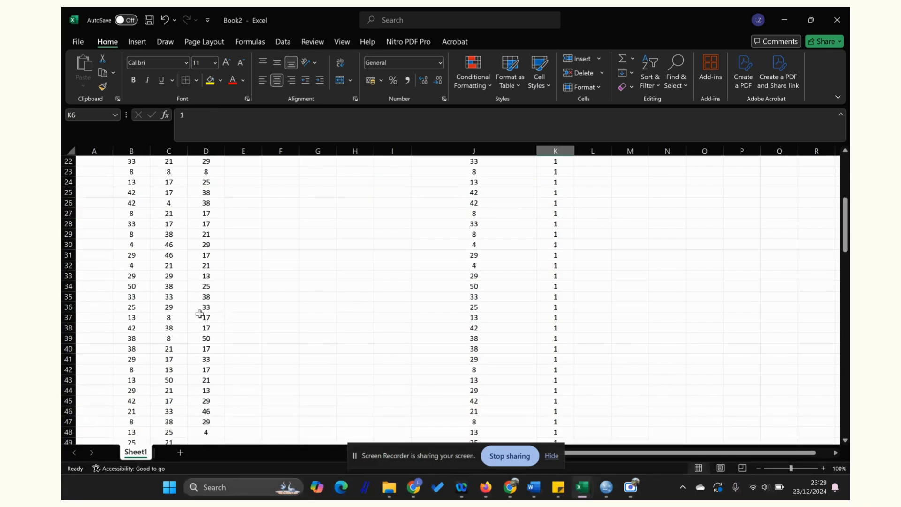
scroll(169, 188, "up", 7)
left_click(168, 202)
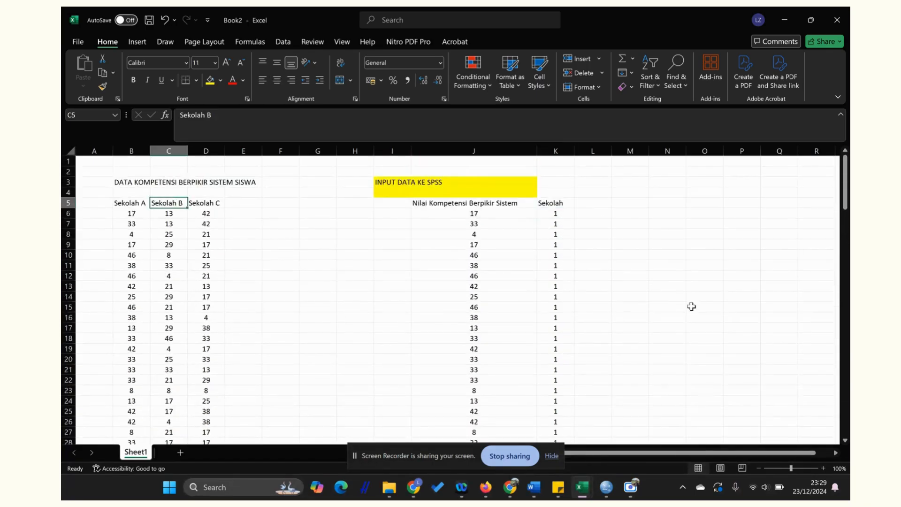
scroll(573, 380, "down", 16)
left_click(555, 326)
scroll(348, 343, "up", 16)
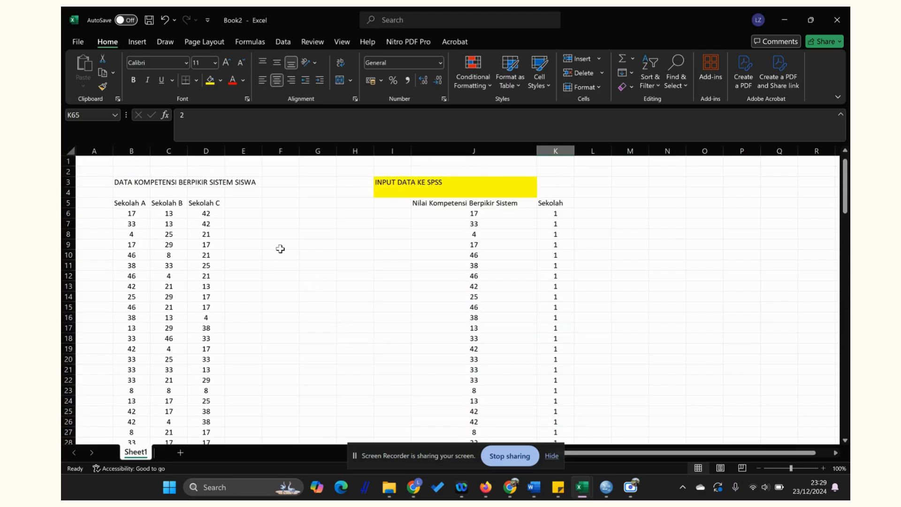
left_click(202, 205)
scroll(557, 320, "down", 20)
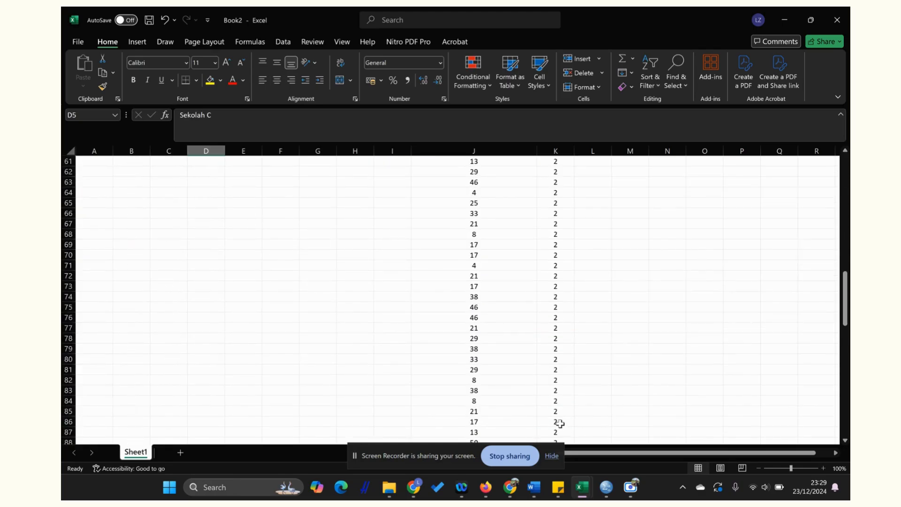
left_click(548, 353)
scroll(549, 357, "up", 20)
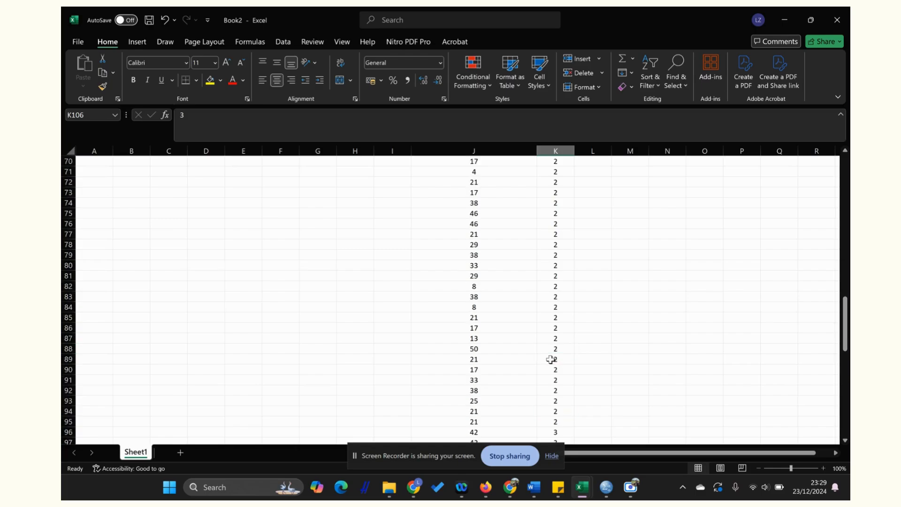
scroll(549, 358, "up", 3)
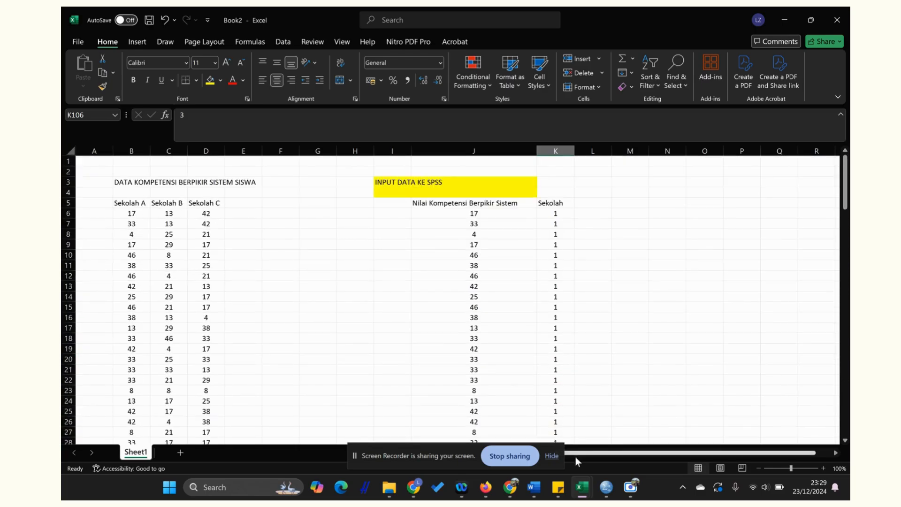
Step: Read the H0 and H1 hypotheses and the decision criteria in the Uji Hipotesis sticky note, and return to the Excel sheet
left_click(561, 485)
left_click(603, 437)
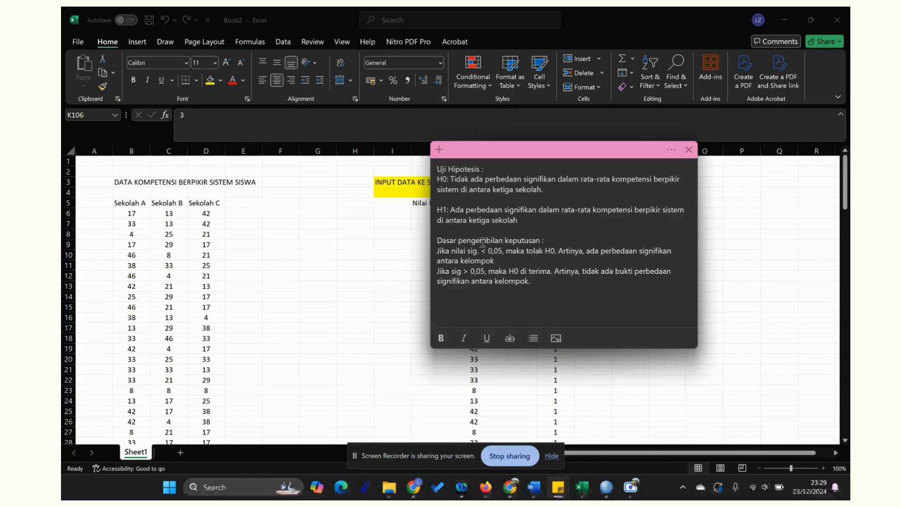
left_click_drag(566, 150, 290, 147)
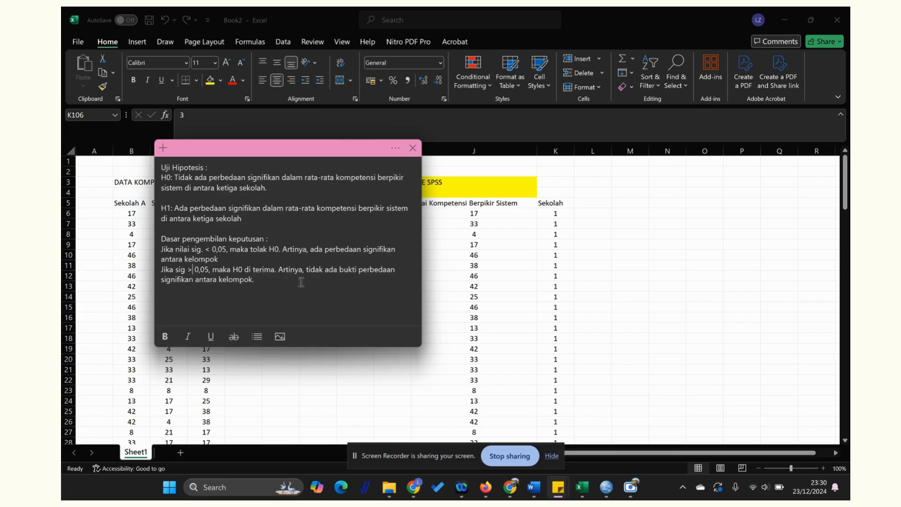
left_click(473, 288)
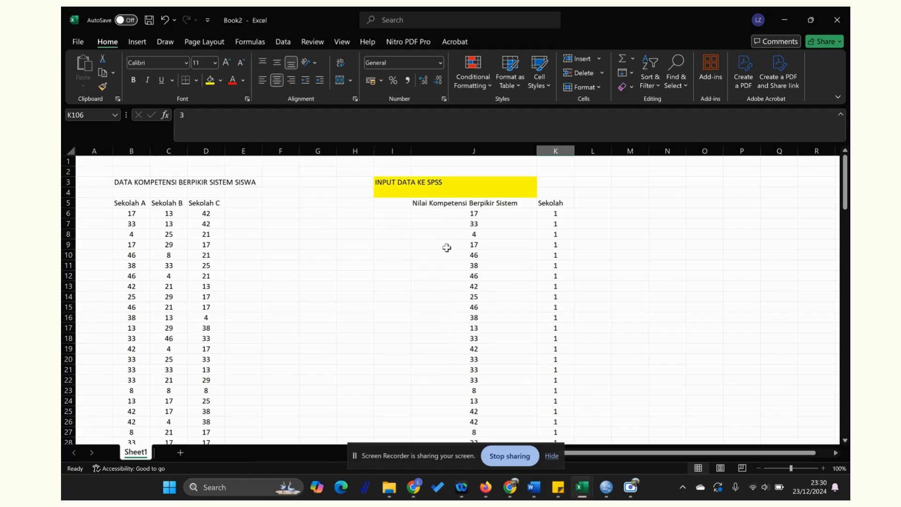
left_click_drag(419, 214, 559, 226)
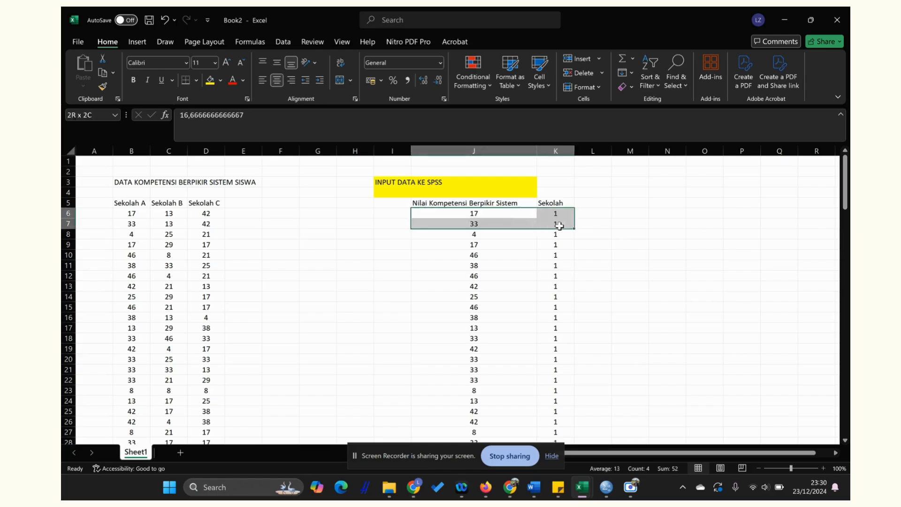
left_click(630, 359)
mouse_move(606, 488)
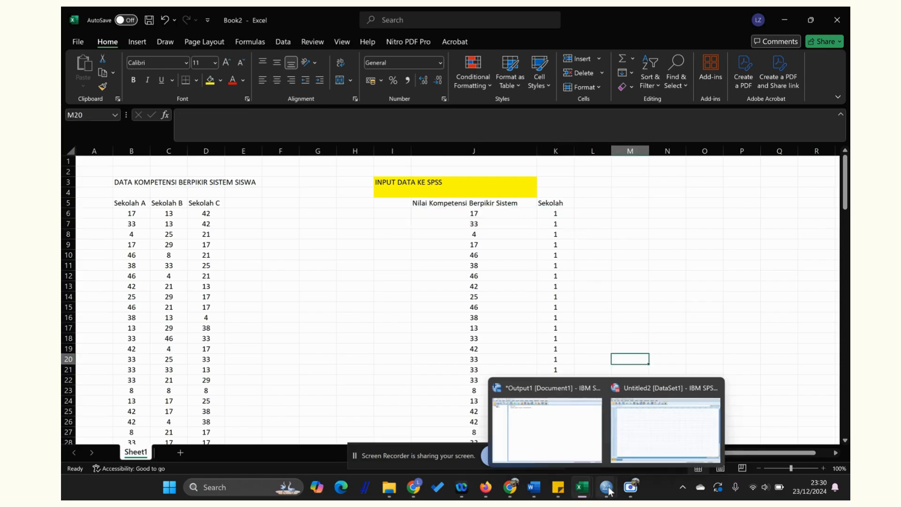
left_click(650, 423)
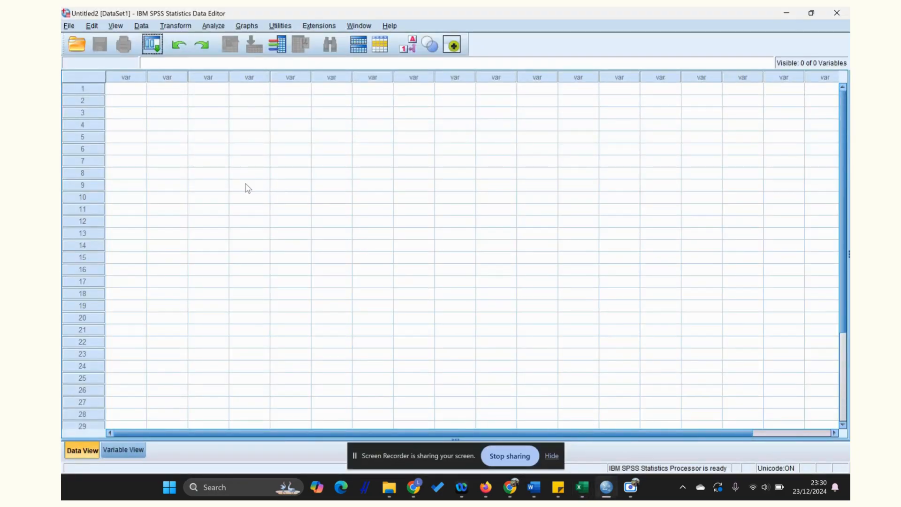
left_click(788, 13)
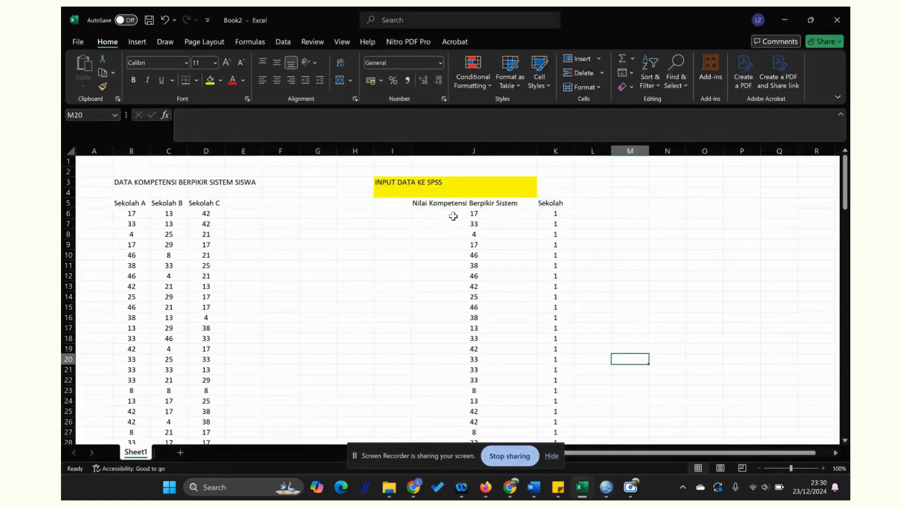
Step: Copy the scores and school codes in J6:K138 and paste them from the first cell of the empty SPSS data set
left_click_drag(455, 214, 539, 409)
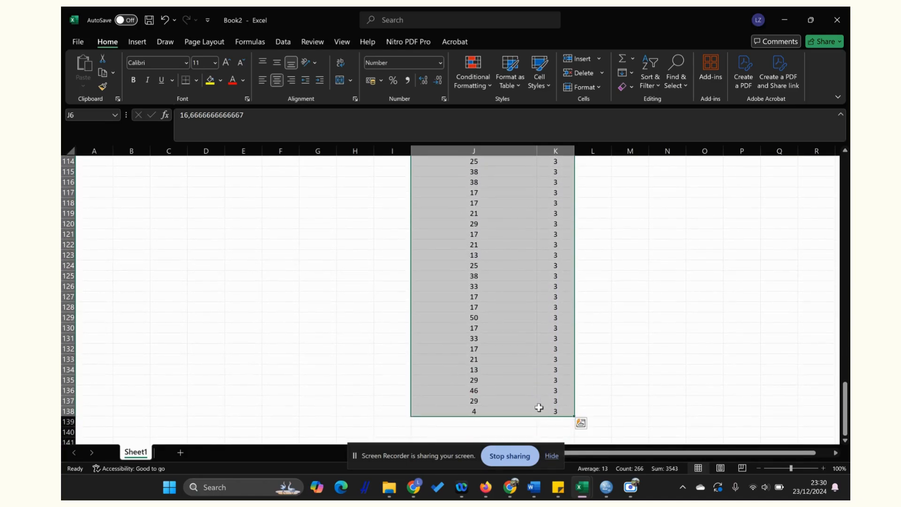
key("ctrl+c")
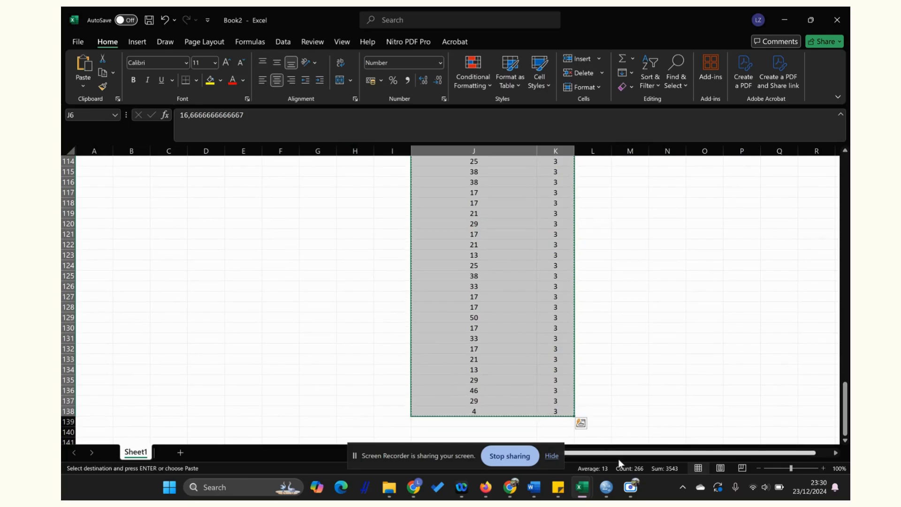
mouse_move(606, 487)
left_click(631, 437)
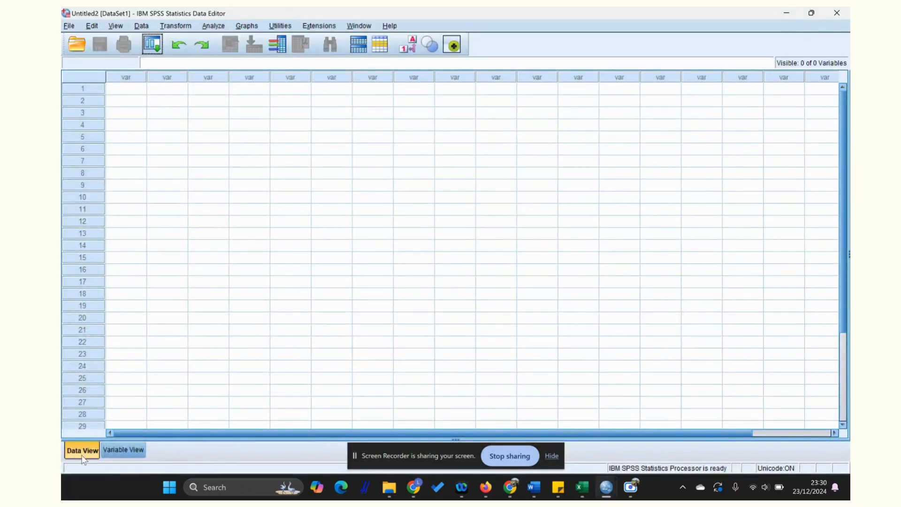
left_click(122, 94)
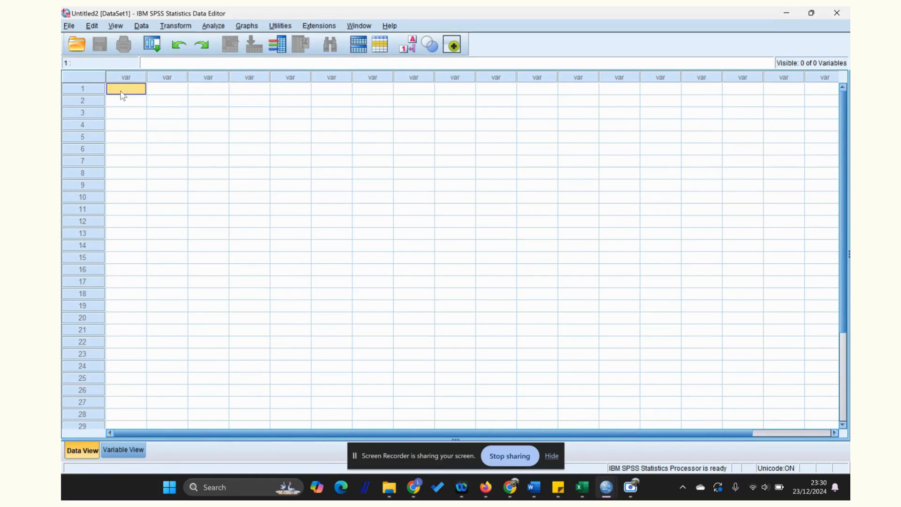
right_click(127, 92)
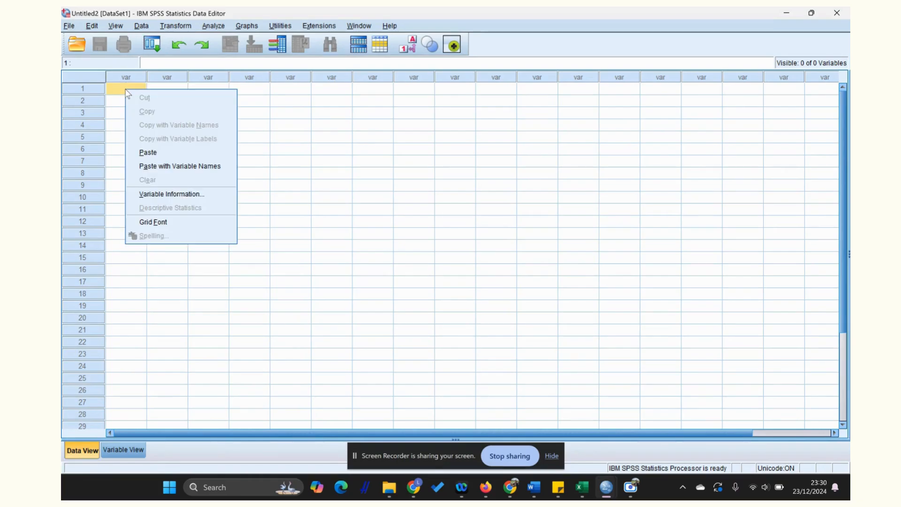
left_click(151, 152)
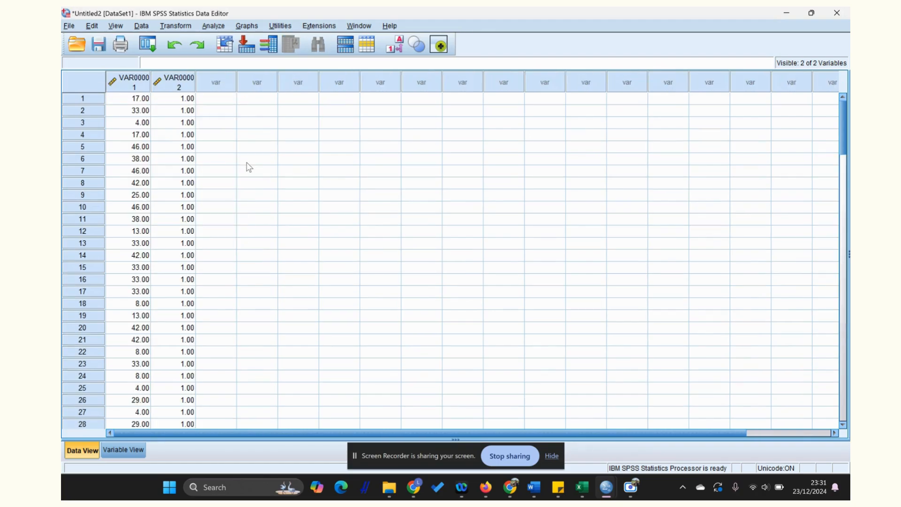
Step: Show the variable definitions of the pasted data in Variable View
left_click(125, 447)
left_click(77, 450)
left_click(125, 452)
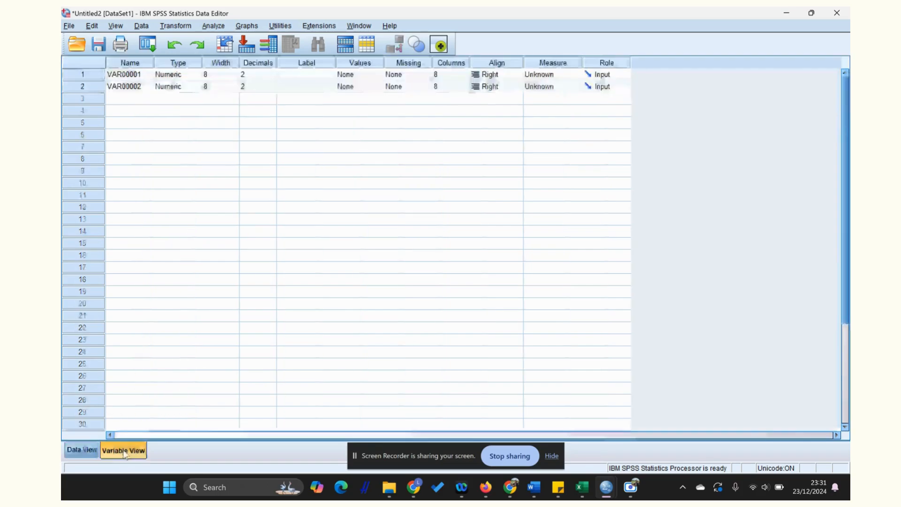
Step: Rename the first variable as Hasil
left_click(125, 76)
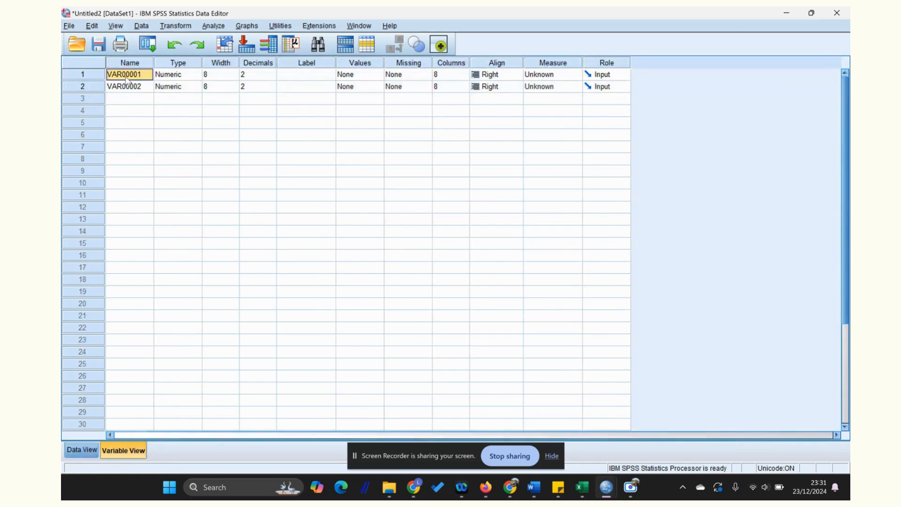
right_click(126, 77)
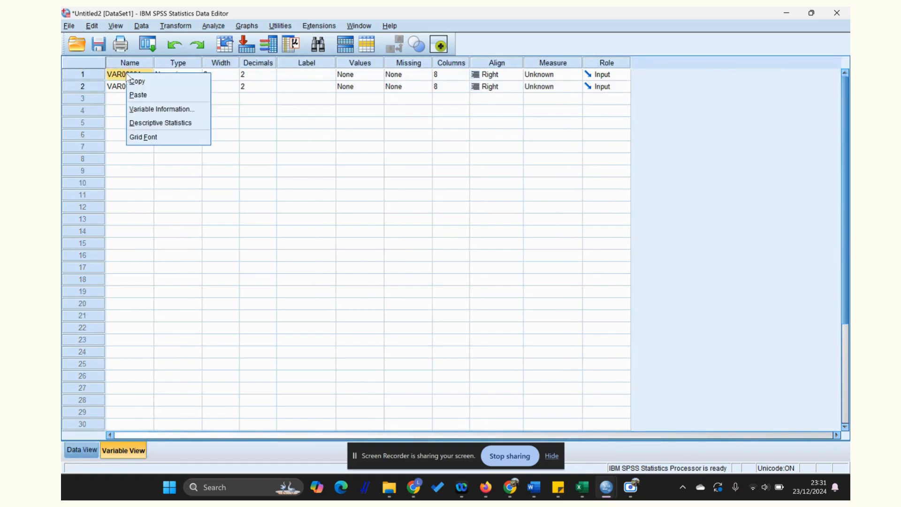
left_click(249, 147)
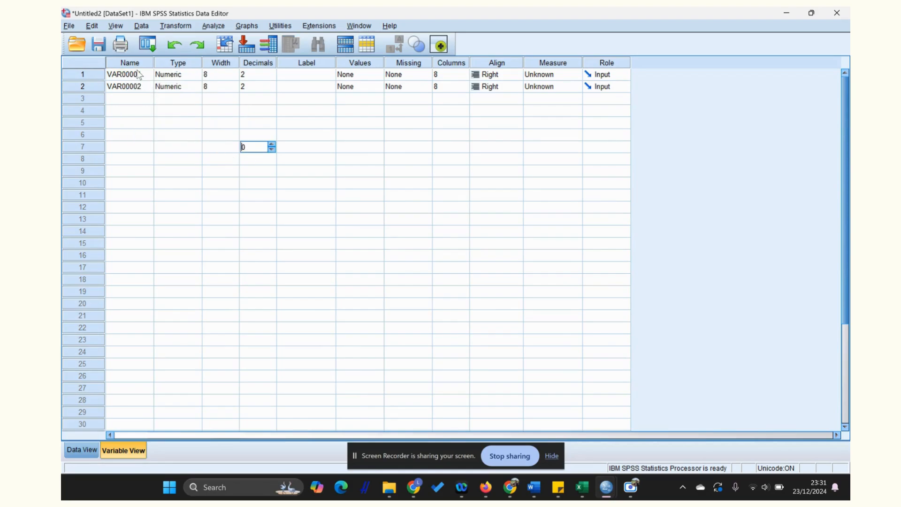
left_click(139, 79)
type("Hasil")
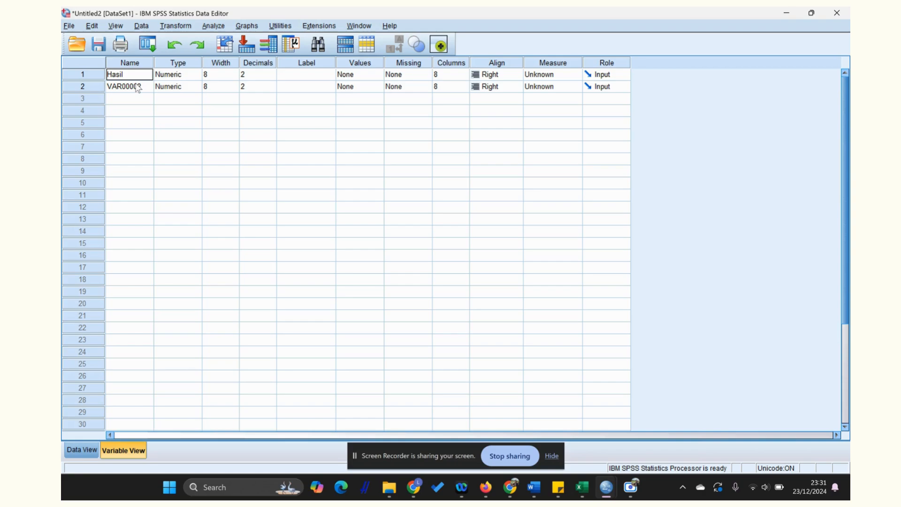
Step: Rename the first variable as Nilai and the second variable as Sekolah
left_click_drag(133, 74, 103, 70)
type("NiLAO")
key("BackSpace")
key("BackSpace")
key("BackSpace")
key("BackSpace")
type("ila")
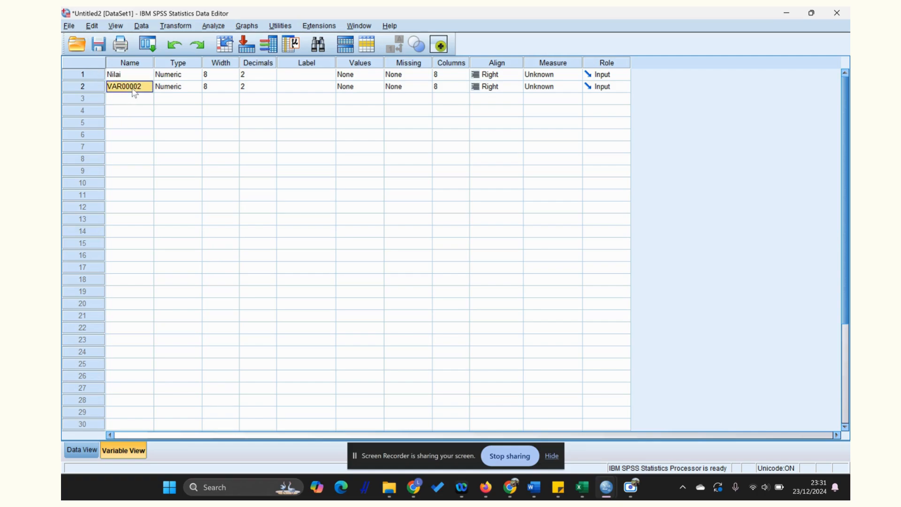
type("Sekolah")
Step: Set the decimals of the Nilai and Sekolah variables to 0
left_click(254, 75)
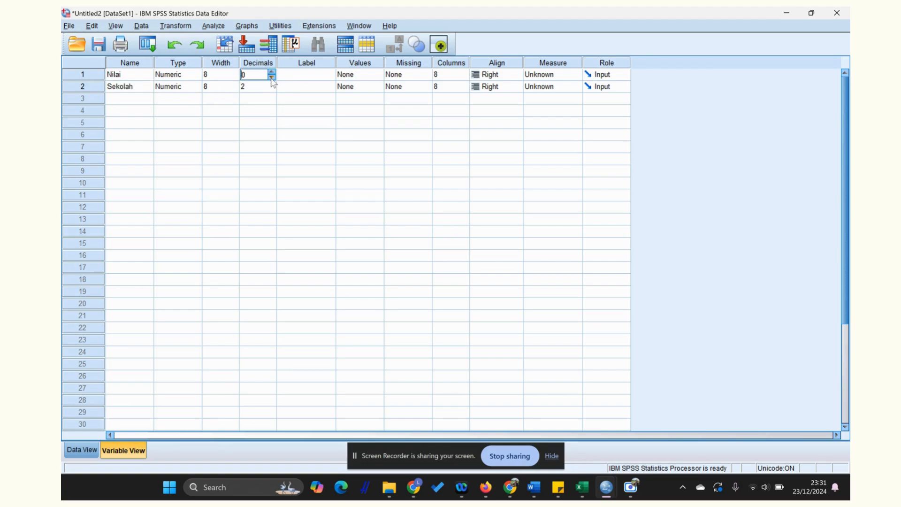
left_click(271, 90)
left_click(271, 89)
left_click(271, 90)
Step: Label the Nilai variable "Berpikir Sistem" and the Sekolah variable "Sekolah"
left_click(318, 77)
left_click(318, 77)
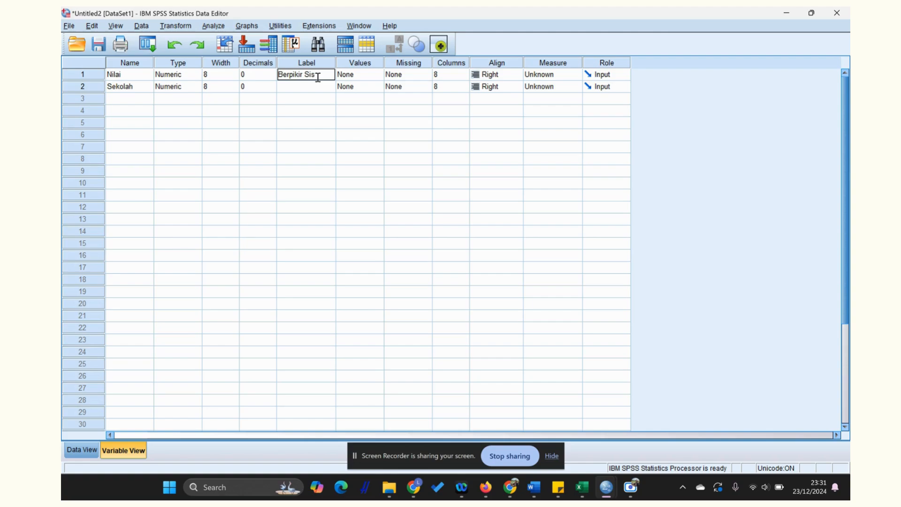
left_click(303, 89)
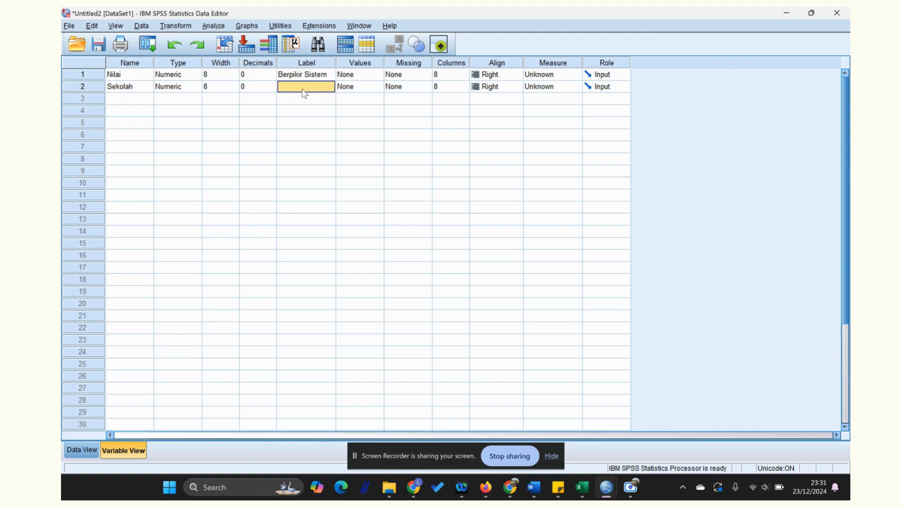
type("Sekolah")
Step: Add a value label to the Sekolah variable so that 1 stands for "Sekolah A"
left_click(349, 89)
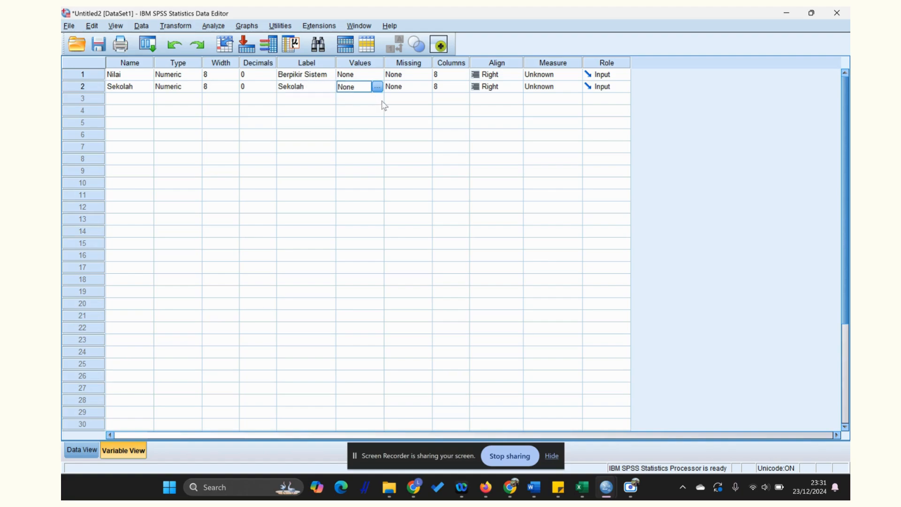
left_click(377, 87)
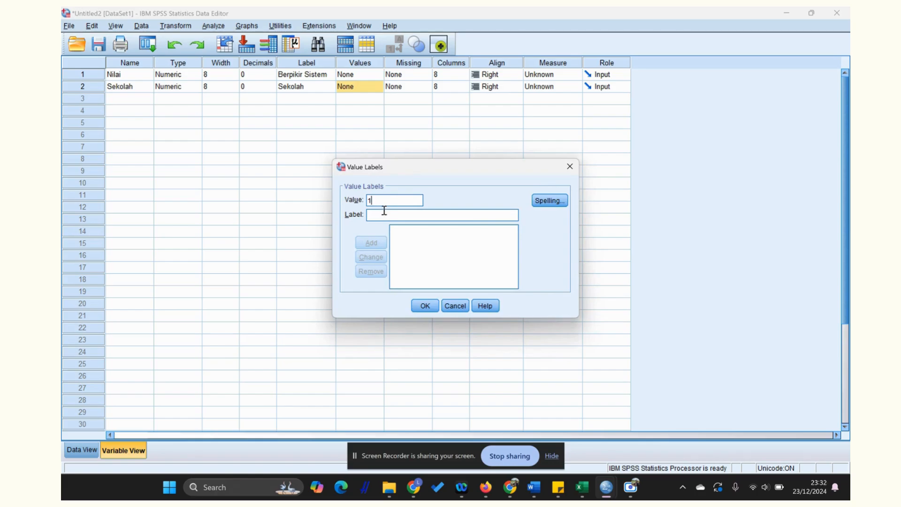
type("Sekolah")
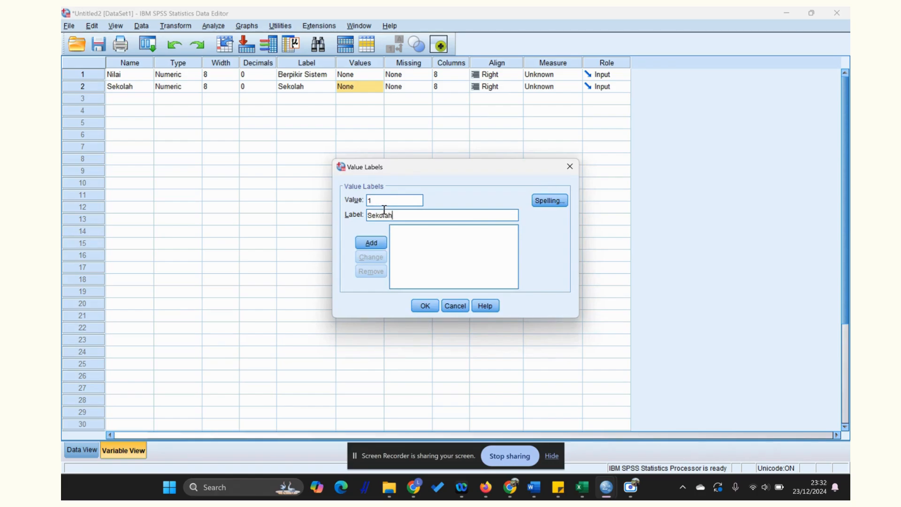
type(" A")
left_click(371, 243)
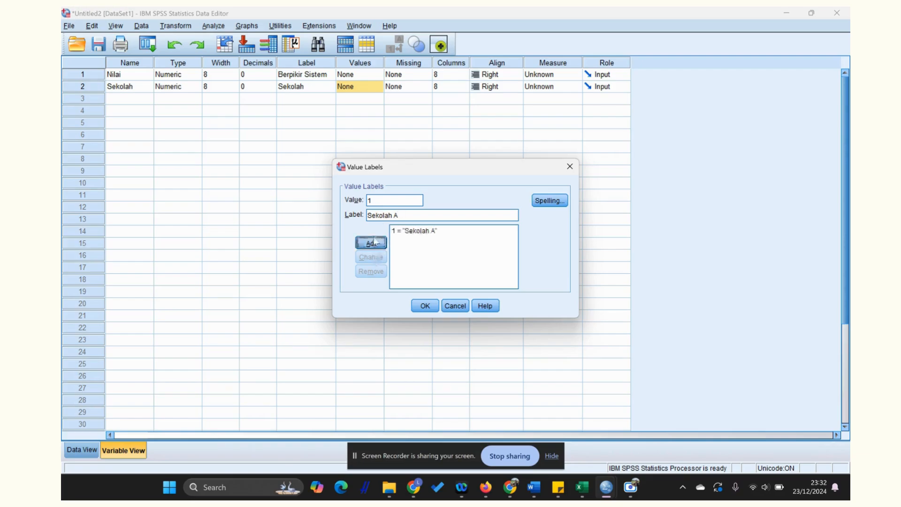
Step: Add a second value label to the Sekolah variable, with 2 standing for "Sekolah B"
left_click(383, 202)
type("2 = \"")
type("Sekolah ")
type("B")
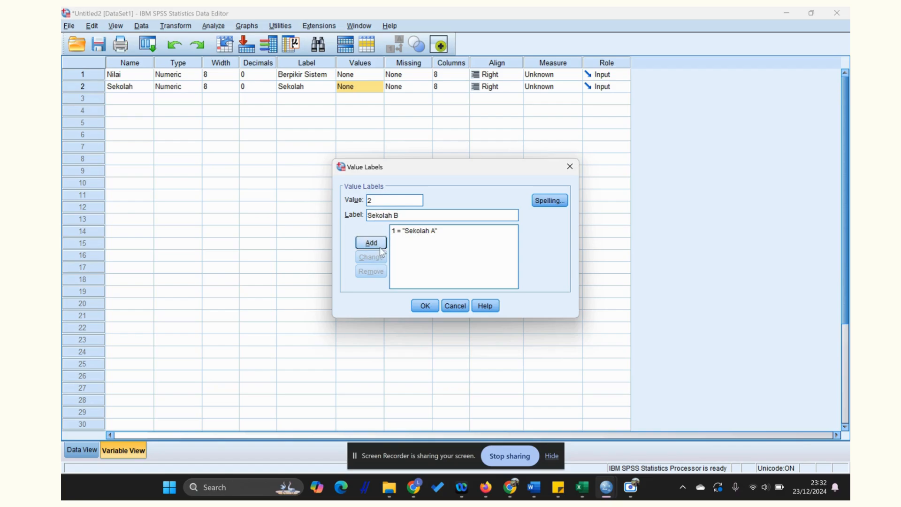
left_click(376, 242)
Step: Add the value label 3 = "Sekolah C" and apply the value labels to the Sekolah variable
type("3")
left_click(378, 216)
type("sEK")
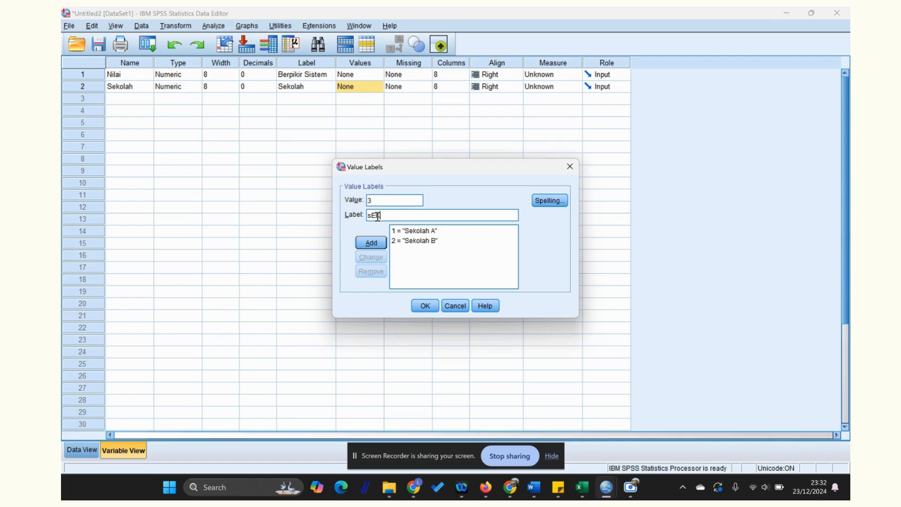
type("OL")
key("BackSpace")
key("BackSpace")
key("BackSpace")
key("BackSpace")
type("Sekolah")
left_click(371, 242)
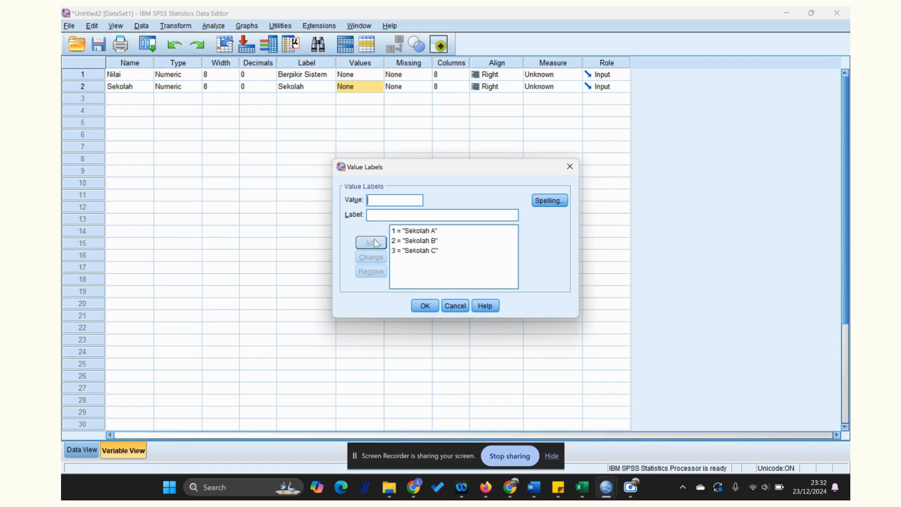
left_click(425, 306)
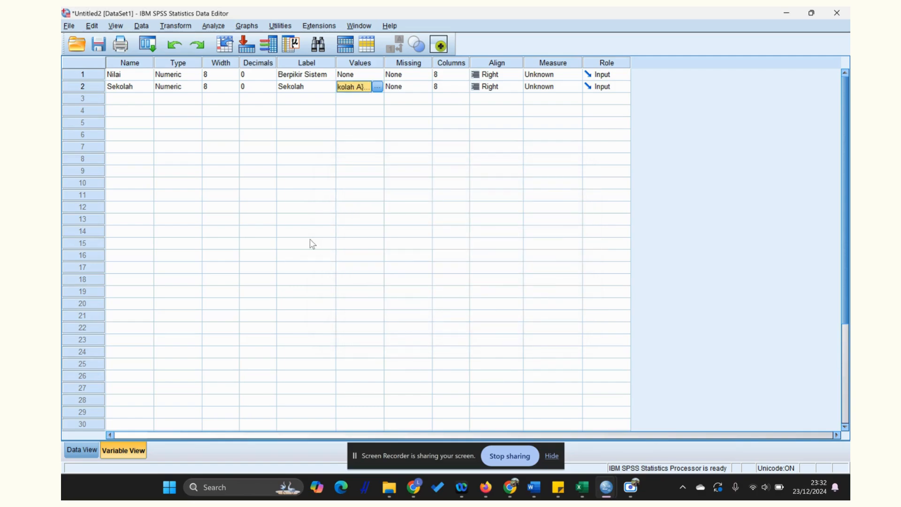
Step: Return to the data sheet and open the legacy nonparametric test for K independent samples
left_click(83, 449)
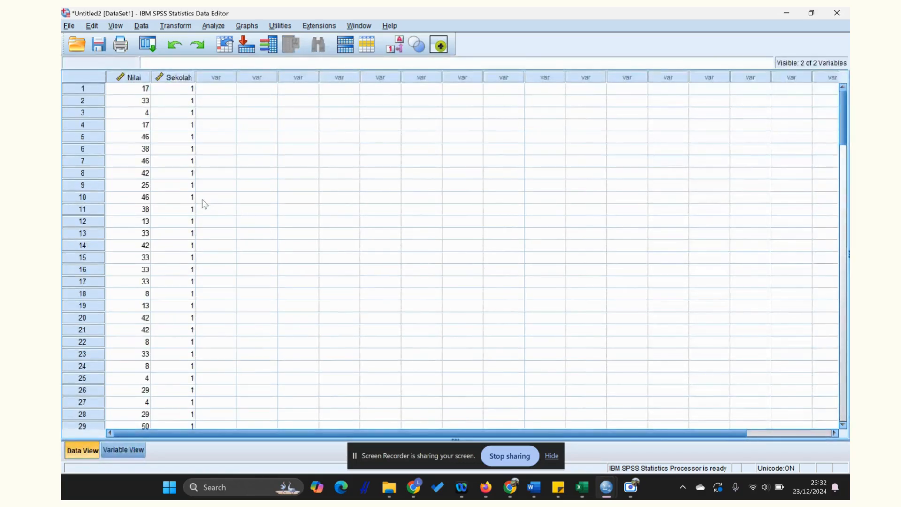
left_click(214, 27)
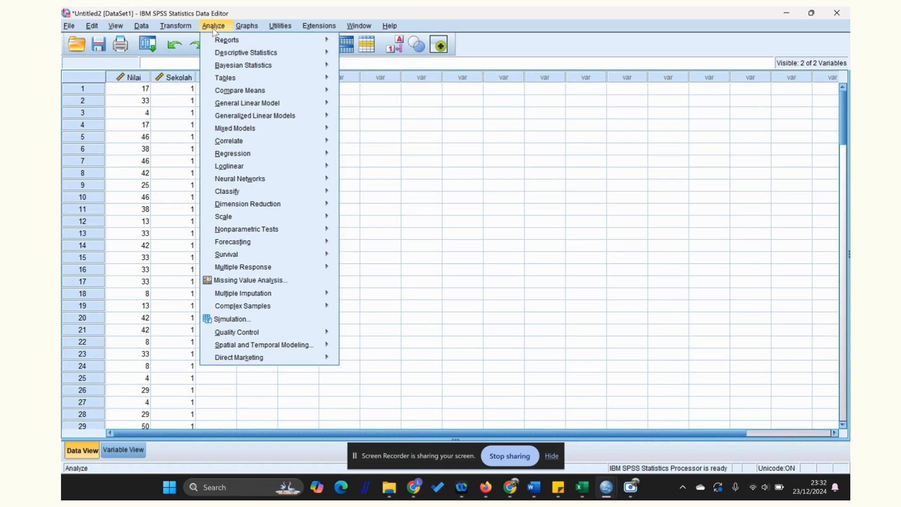
mouse_move(227, 39)
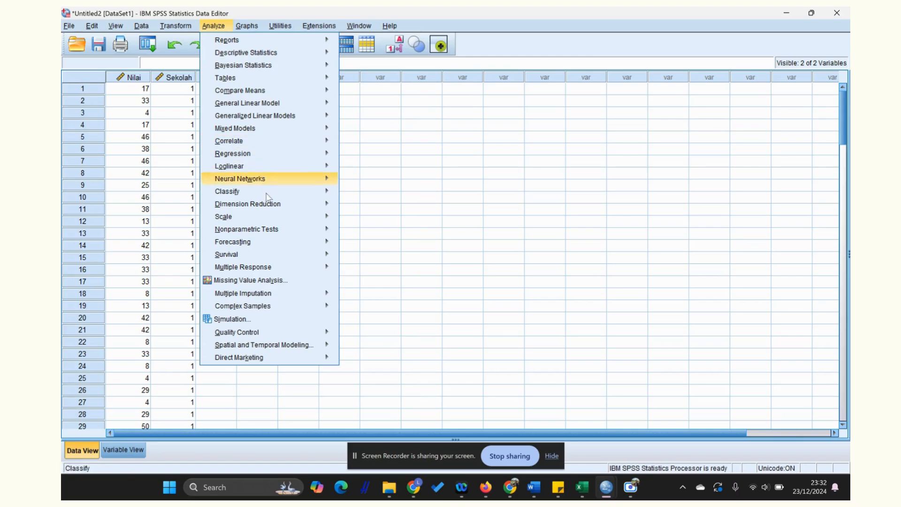
mouse_move(282, 230)
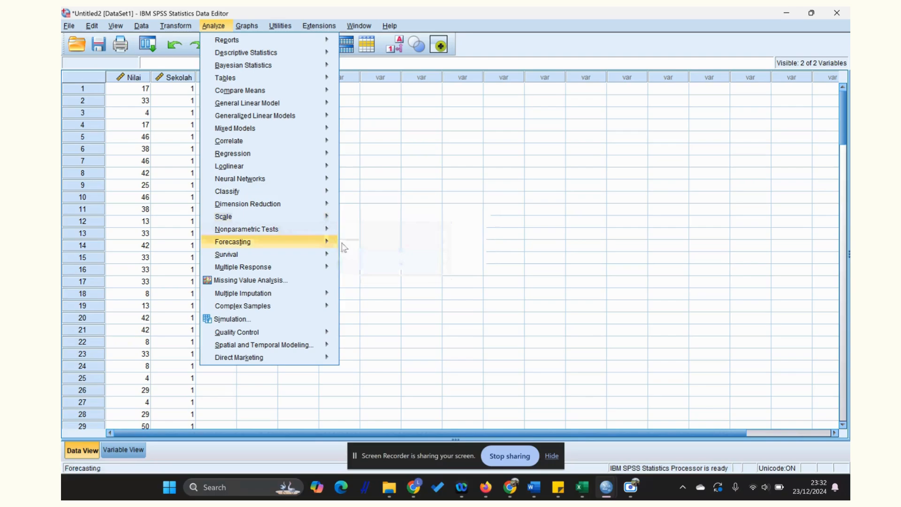
mouse_move(334, 229)
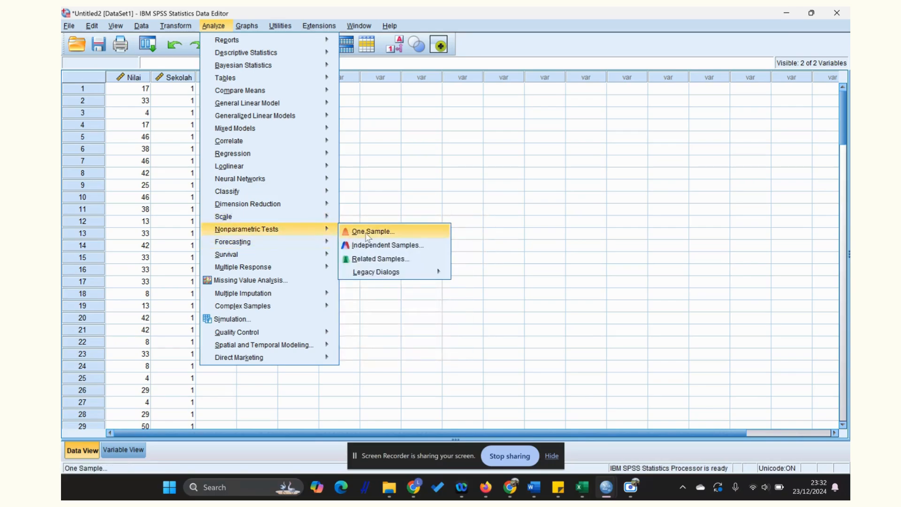
mouse_move(387, 273)
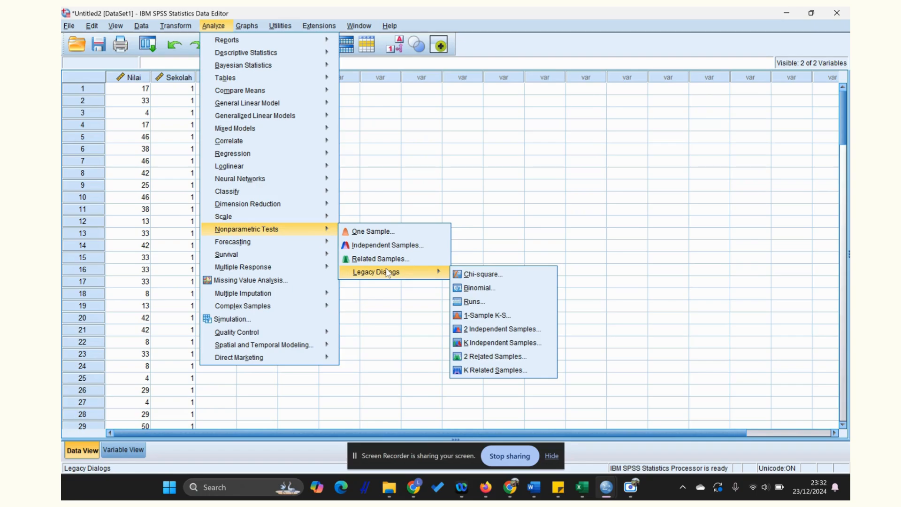
left_click(503, 344)
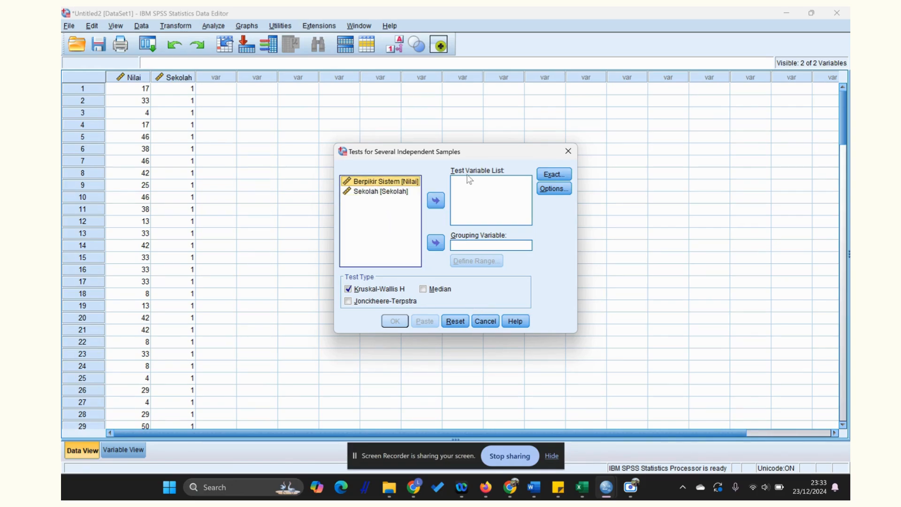
Step: Assign Berpikir Sistem [Nilai] as the test variable and Sekolah as the grouping variable
left_click(435, 200)
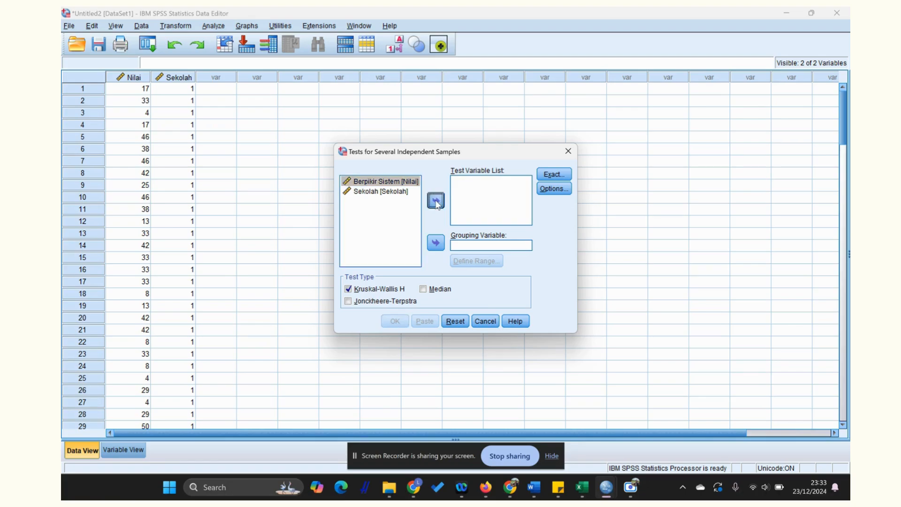
left_click(369, 183)
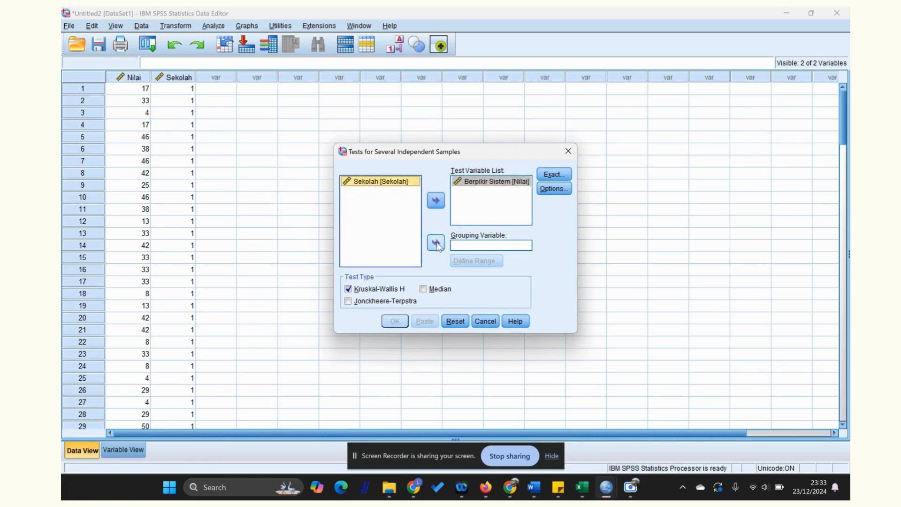
left_click(436, 242)
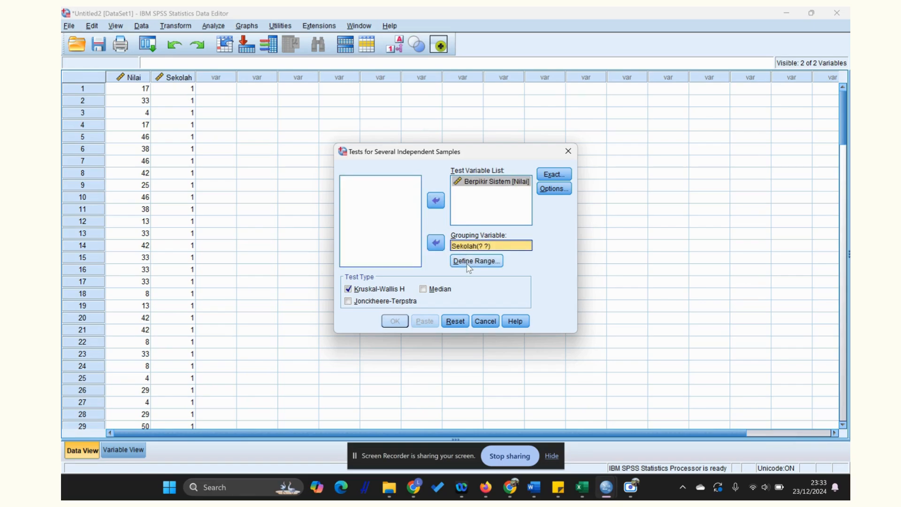
Step: Define the Sekolah grouping range as minimum 1 and maximum 3, and run the Kruskal-Wallis H test
left_click(468, 266)
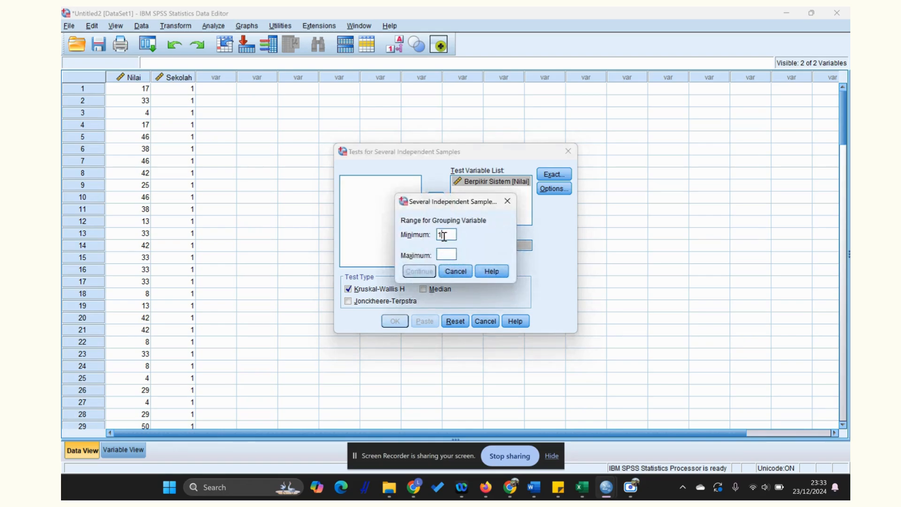
left_click(453, 256)
type("3")
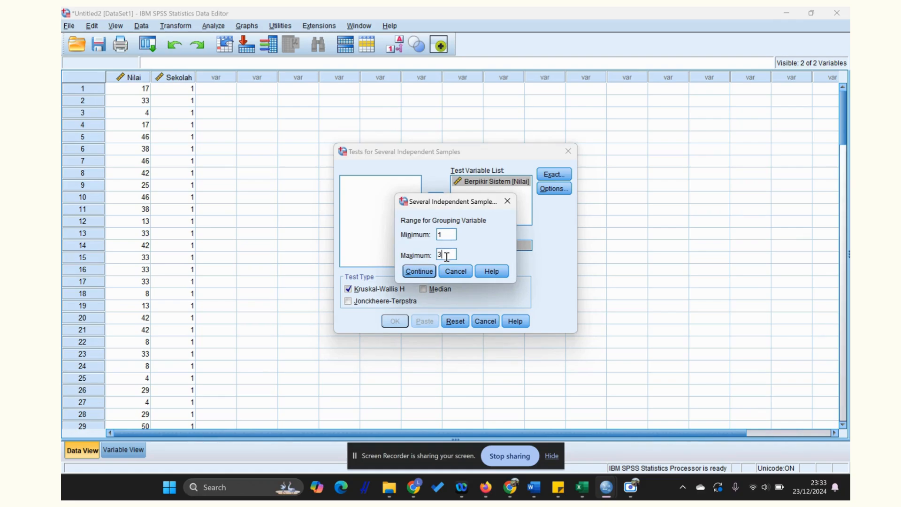
left_click(426, 274)
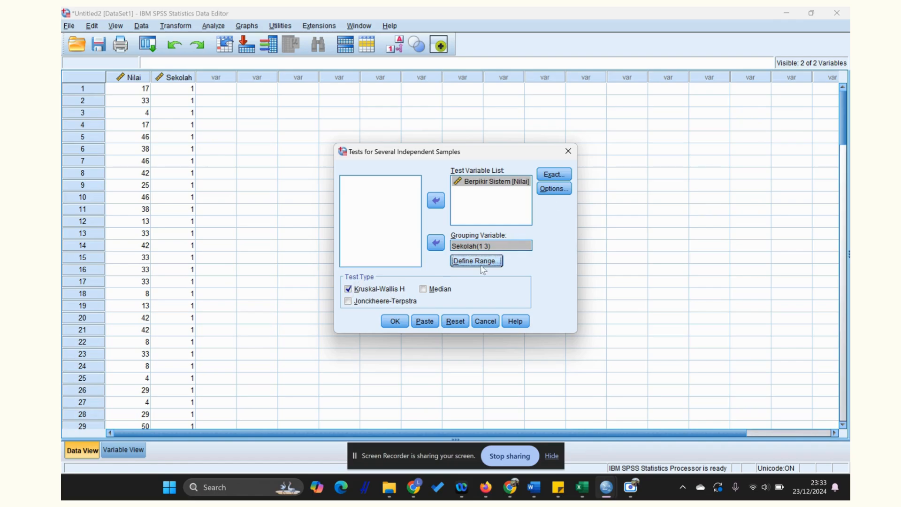
left_click(394, 322)
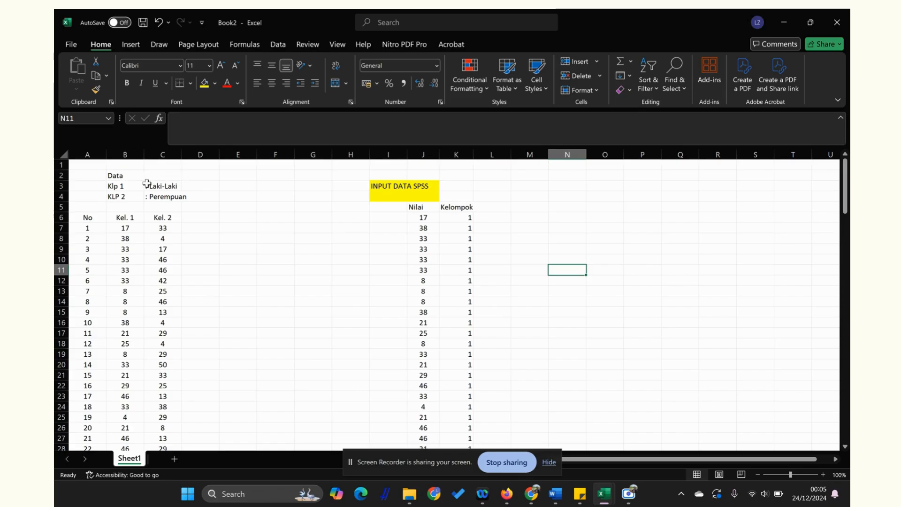
Step: In the Excel workbook Book2, examine the Laki-Laki and Perempuan group definitions and the extent of the Kel. 1 and Kel. 2 score columns
left_click(112, 186)
left_click(160, 187)
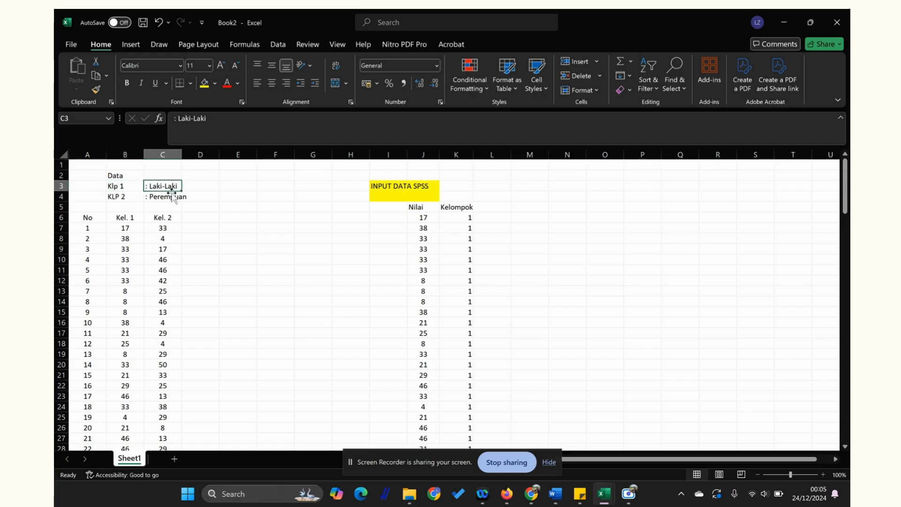
left_click(133, 196)
left_click(165, 196)
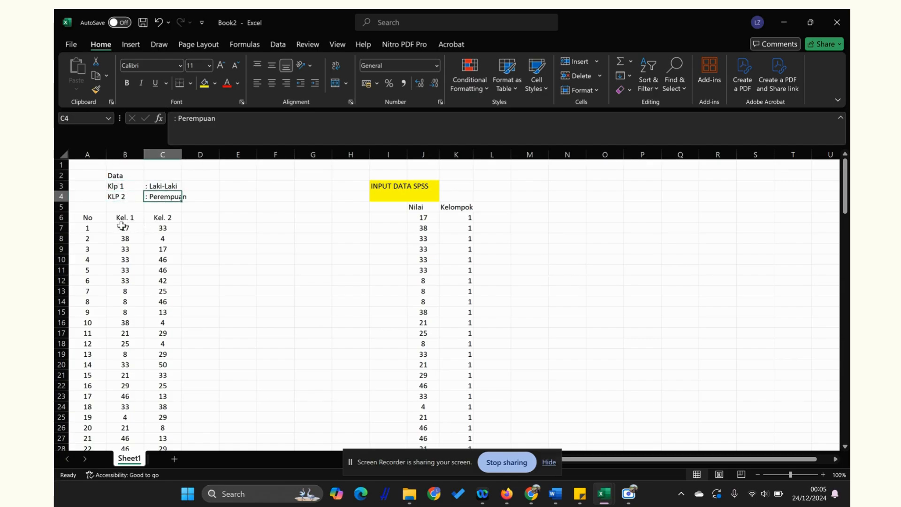
scroll(125, 228, "down", 1)
scroll(124, 228, "up", 1)
scroll(123, 226, "down", 16)
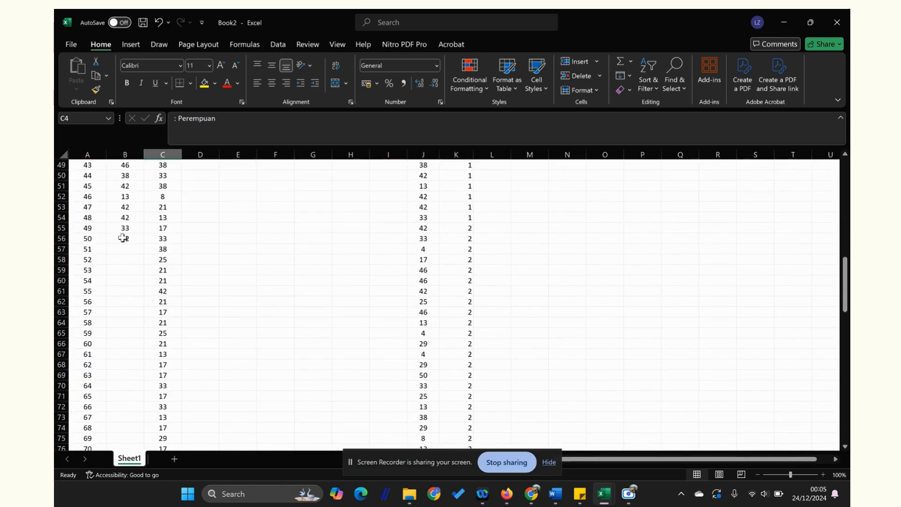
left_click(88, 238)
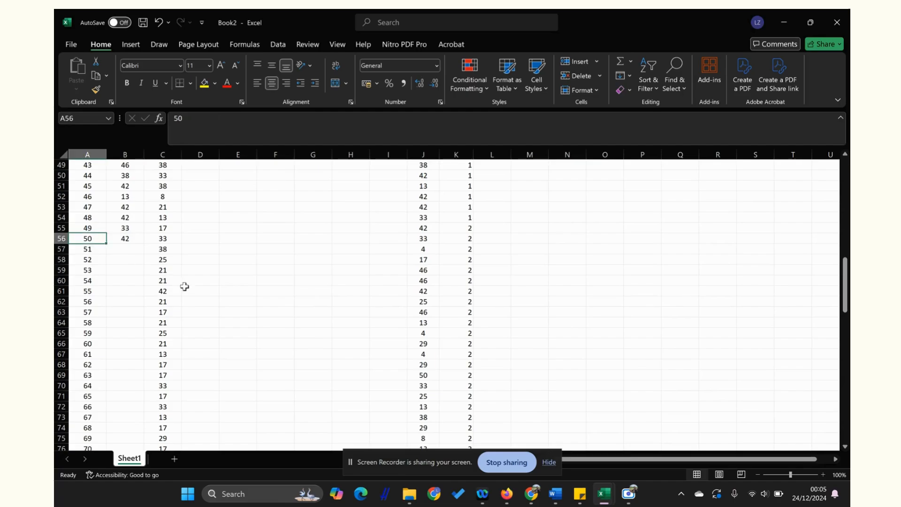
scroll(167, 281, "down", 9)
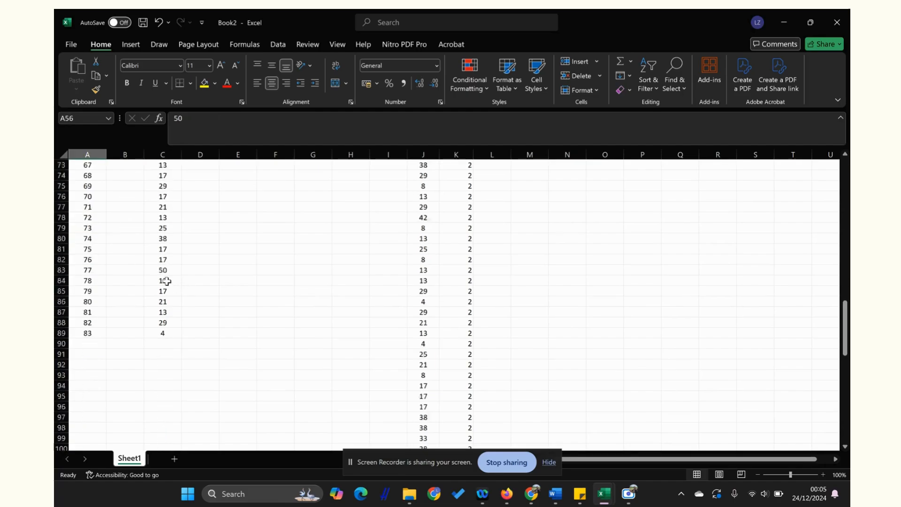
left_click(159, 305)
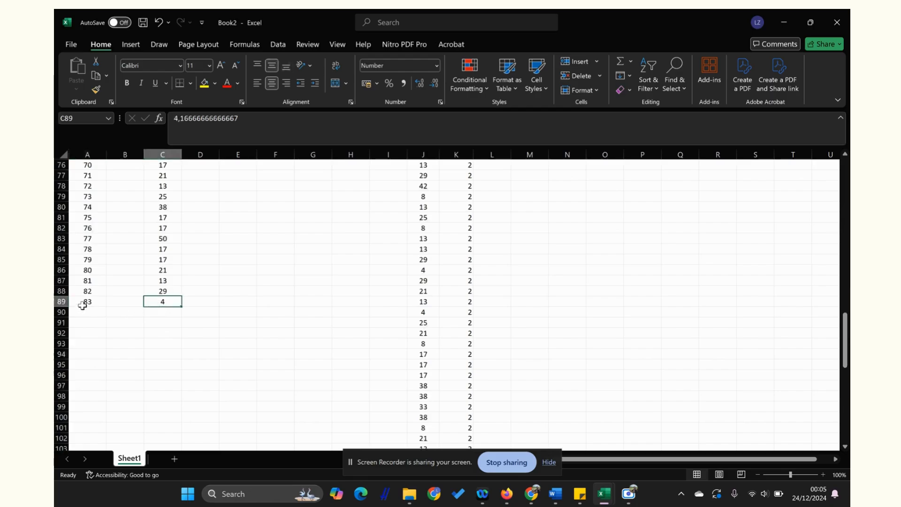
scroll(385, 319, "up", 4)
scroll(422, 309, "up", 20)
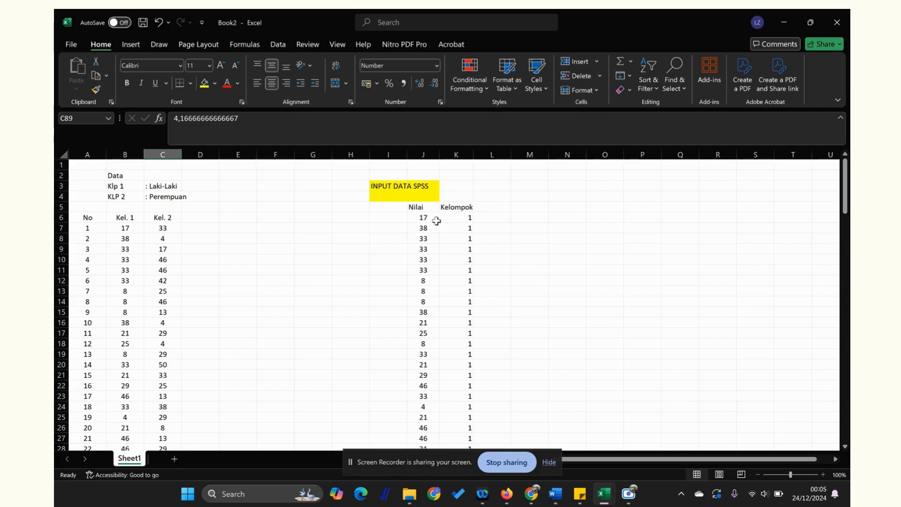
Step: Examine how the Nilai scores are stacked with Kelompok codes 1 and 2 under INPUT DATA SPSS
scroll(437, 220, "down", 1)
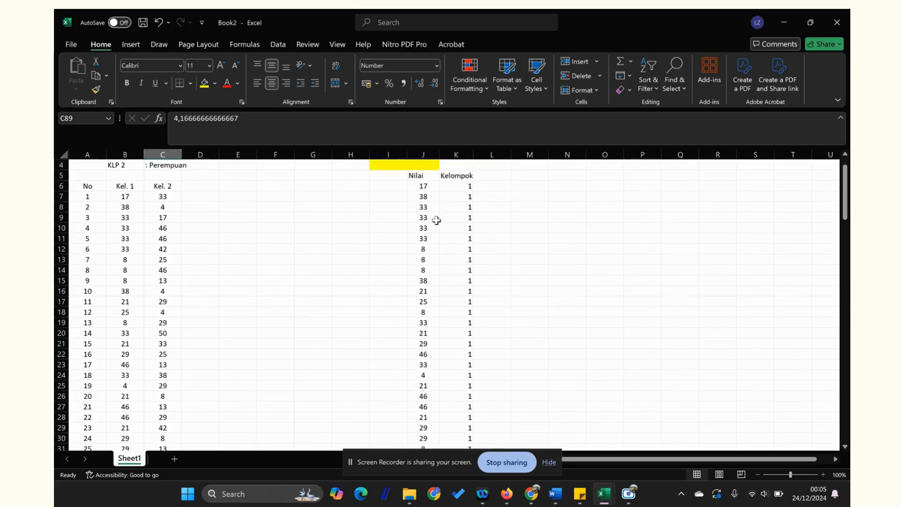
scroll(480, 214, "up", 1)
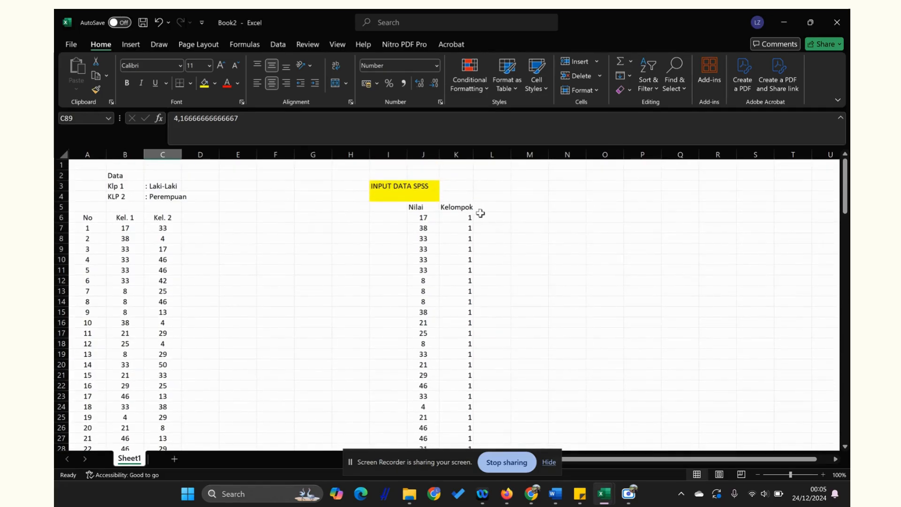
left_click(453, 216)
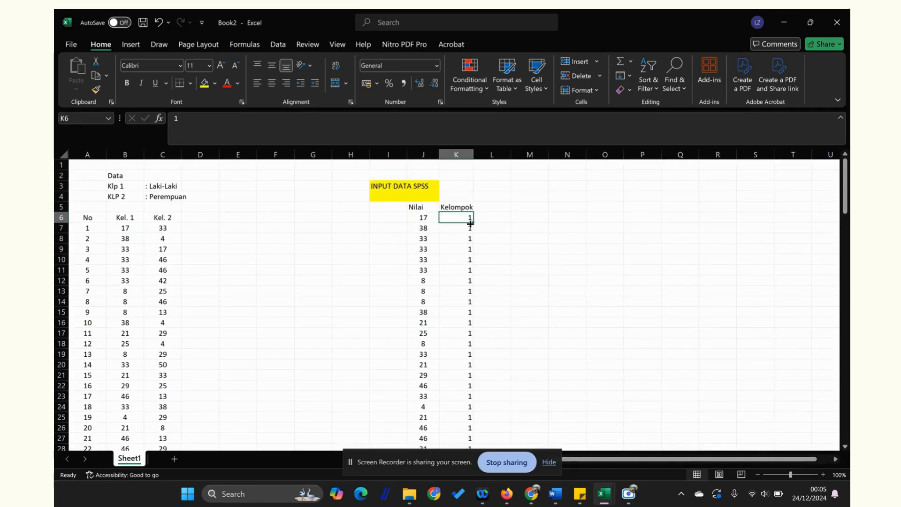
scroll(467, 229, "down", 18)
scroll(463, 291, "up", 4)
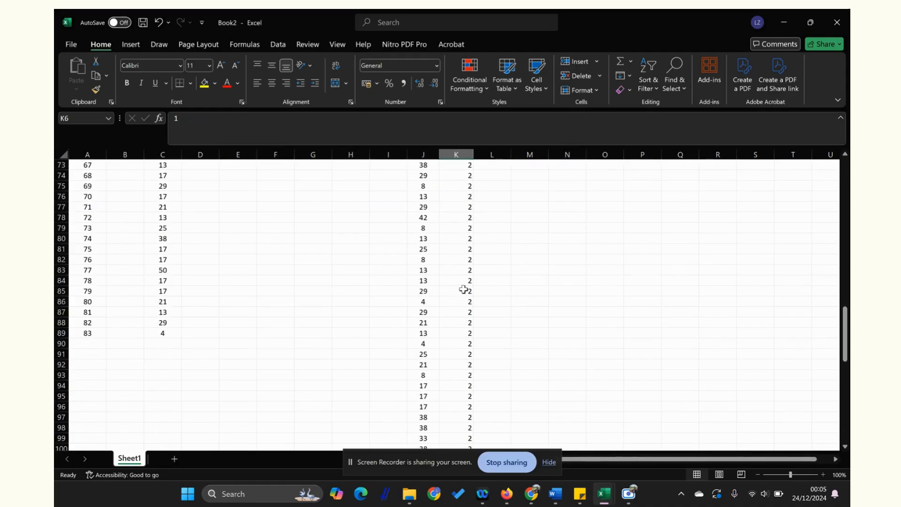
scroll(464, 282, "down", 5)
left_click(464, 279)
scroll(466, 272, "up", 4)
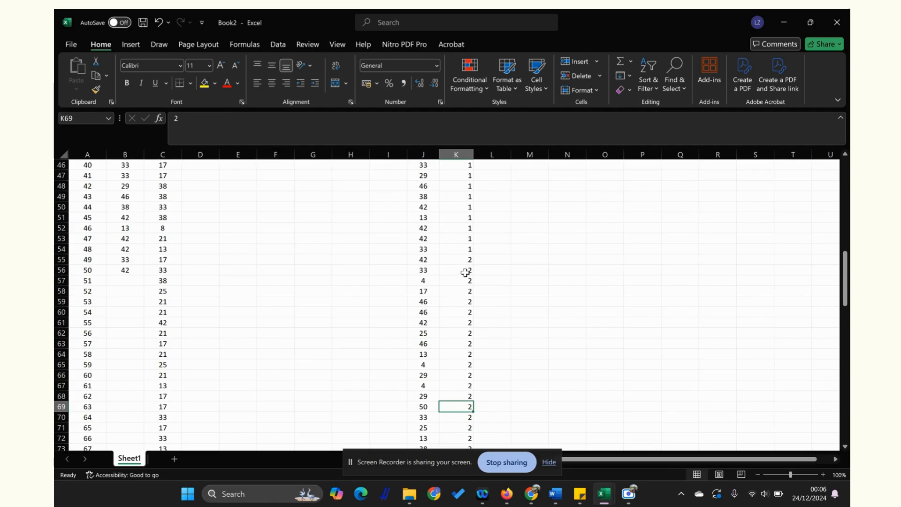
left_click(466, 269)
scroll(465, 268, "up", 4)
scroll(467, 265, "up", 3)
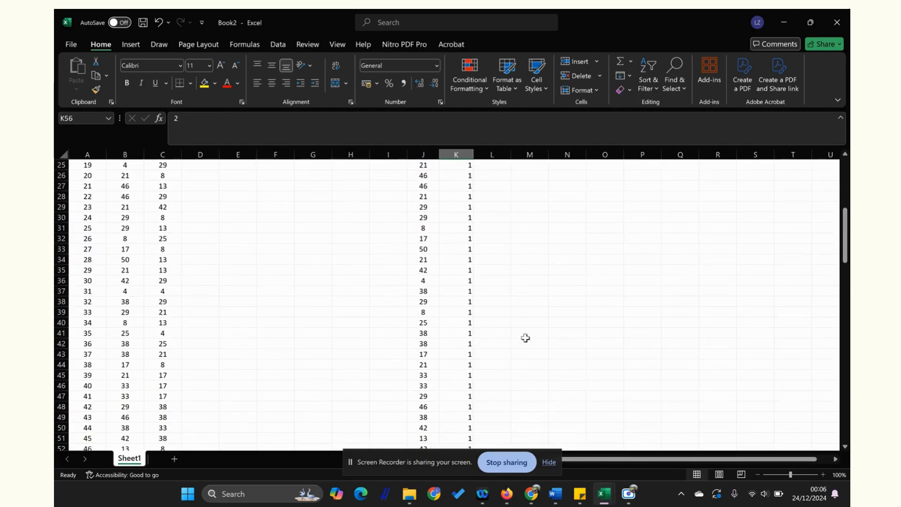
Step: Launch IBM SPSS Statistics and open a new empty dataset from the welcome dialog
left_click(264, 494)
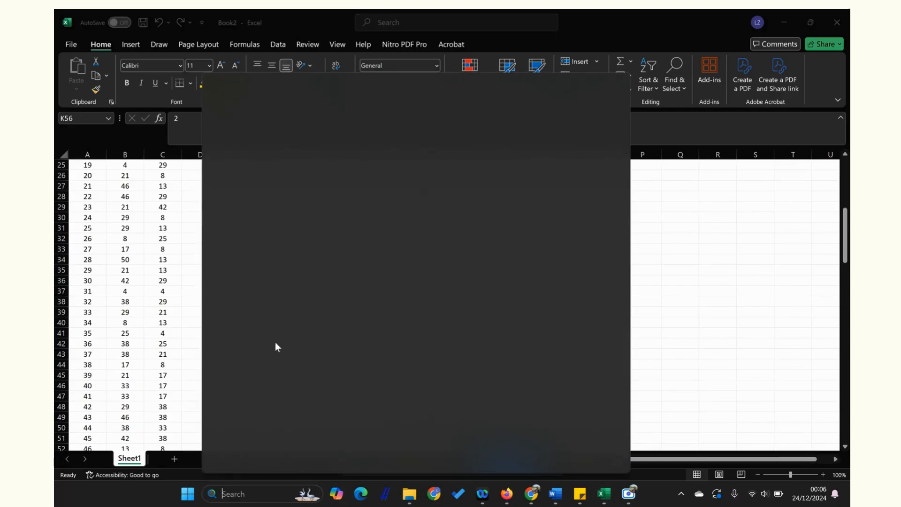
left_click(579, 308)
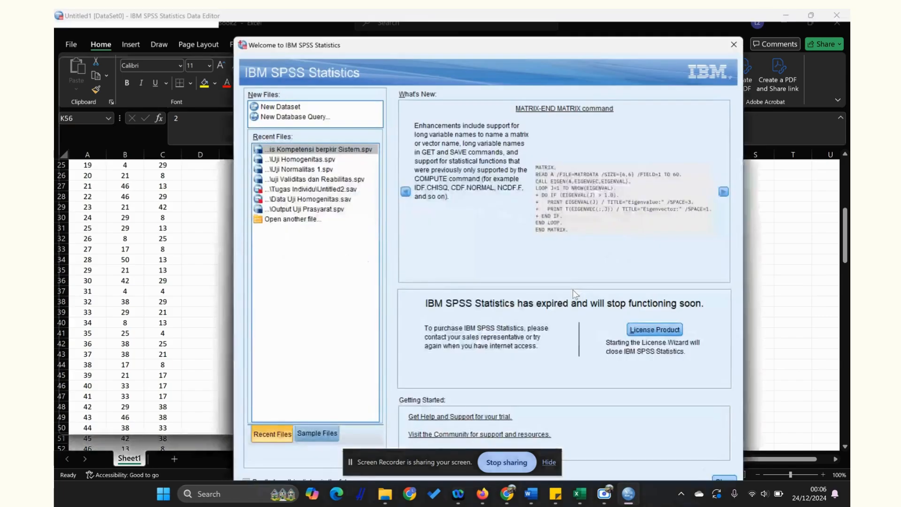
left_click(282, 106)
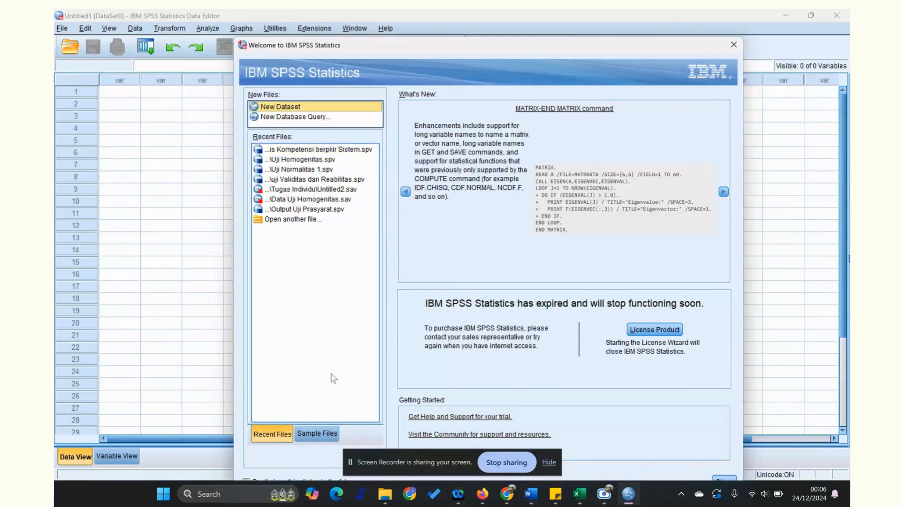
left_click(329, 433)
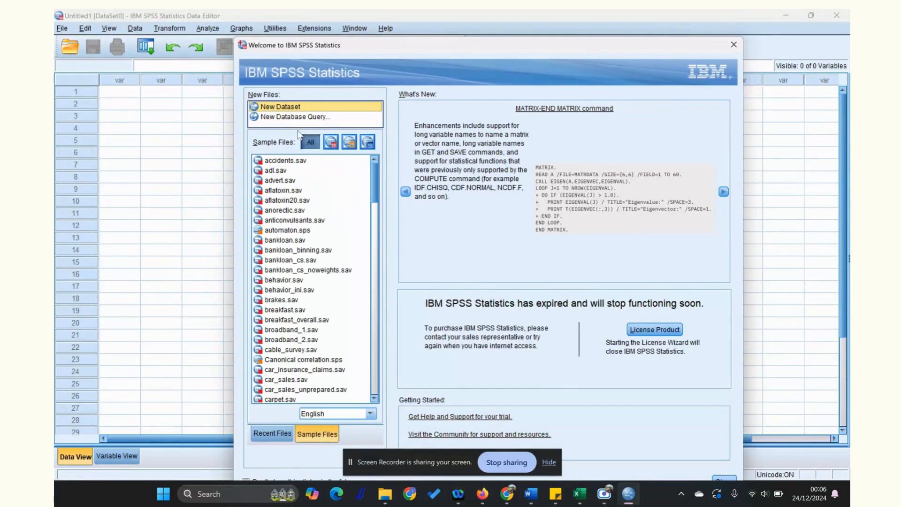
scroll(359, 231, "down", 7)
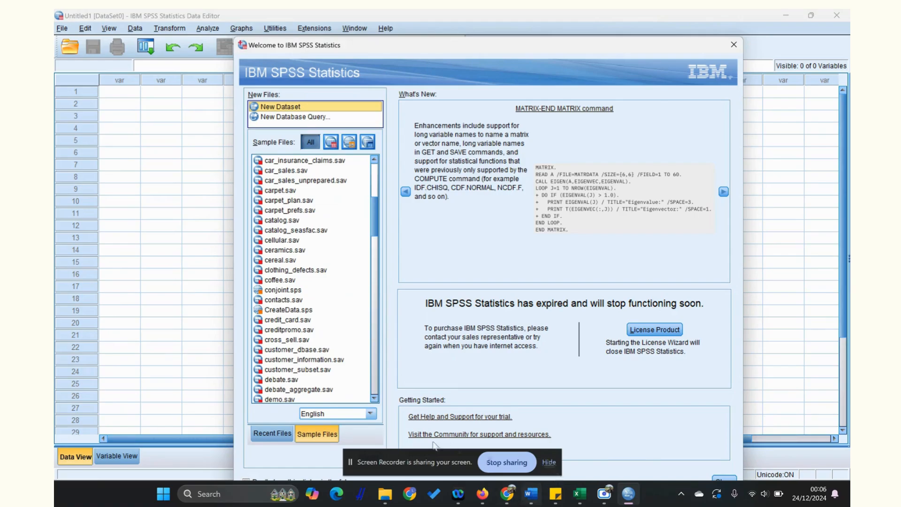
left_click_drag(434, 460, 601, 374)
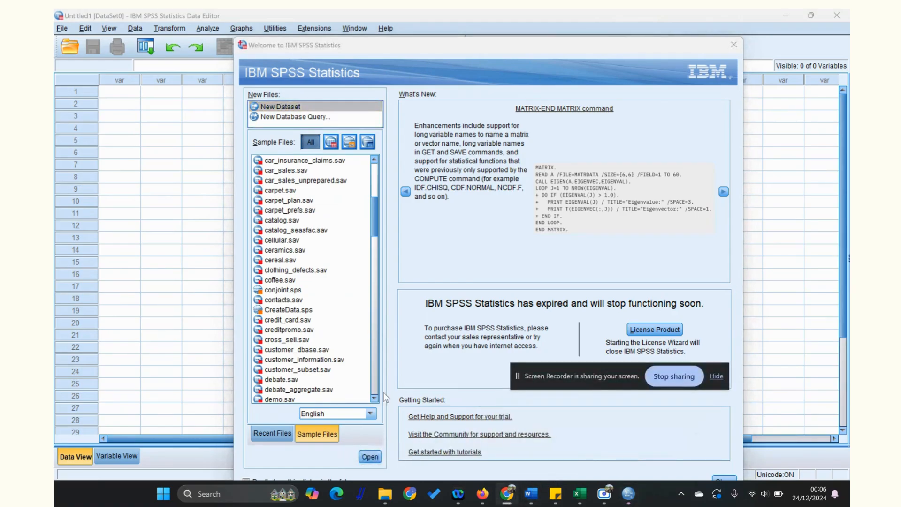
left_click(369, 455)
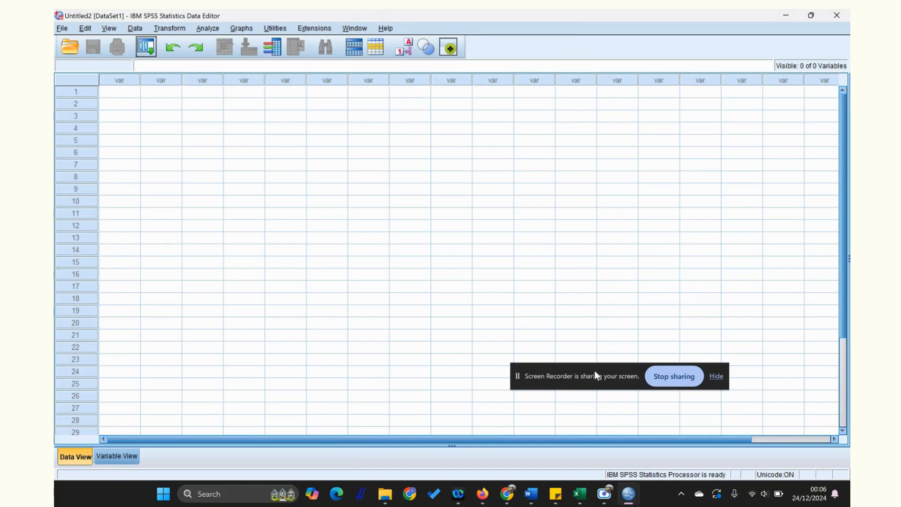
left_click_drag(594, 370, 785, 488)
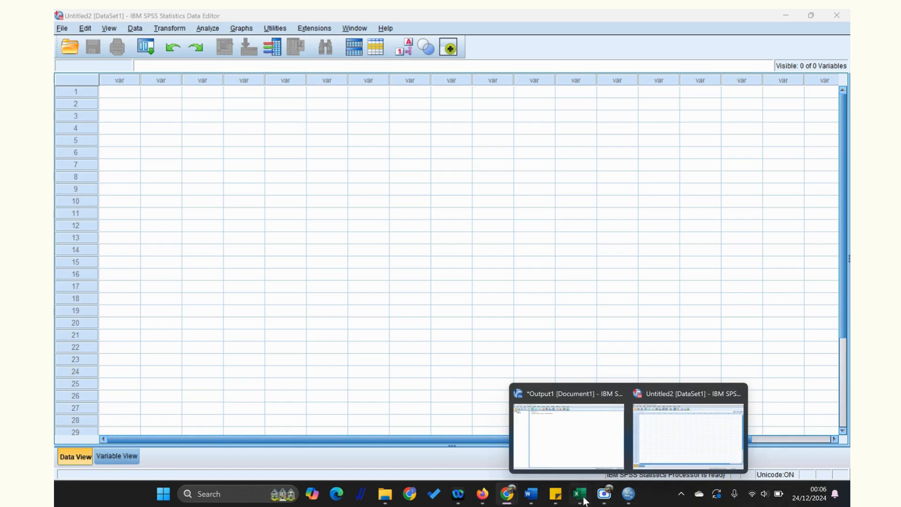
Step: Switch to the Excel workbook Book2 and copy the stacked Nilai scores with their Kelompok codes, cells J6 to K138
mouse_move(581, 495)
left_click(634, 449)
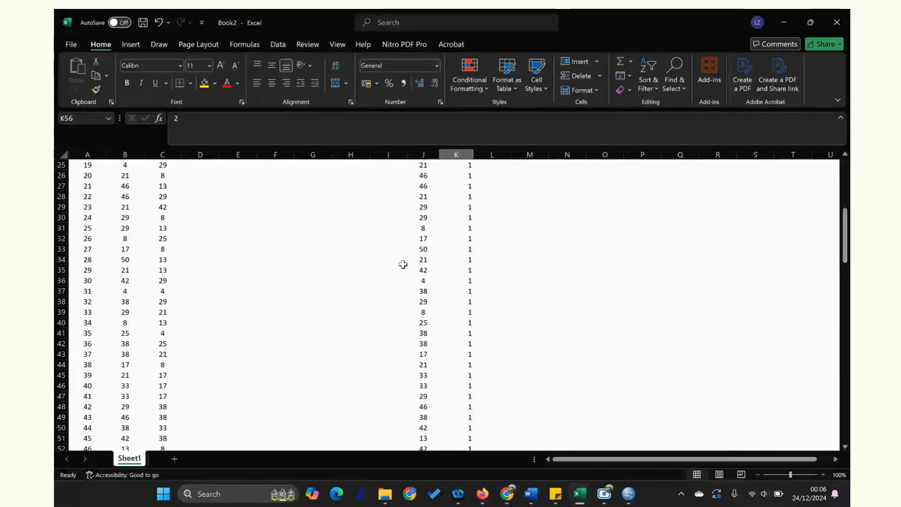
scroll(402, 261, "up", 8)
left_click_drag(412, 215, 457, 428)
key("ctrl+c")
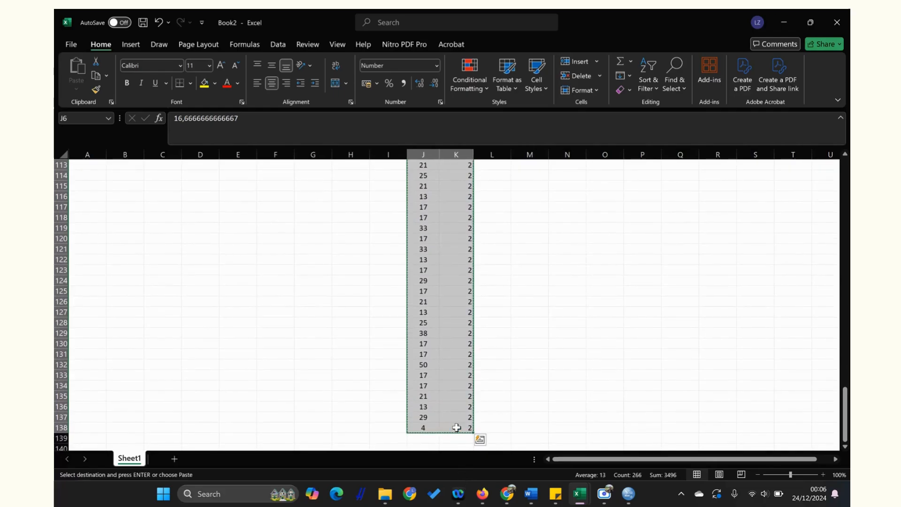
Step: Paste the copied scores and group codes into the empty SPSS dataset, starting at the first cell
mouse_move(618, 500)
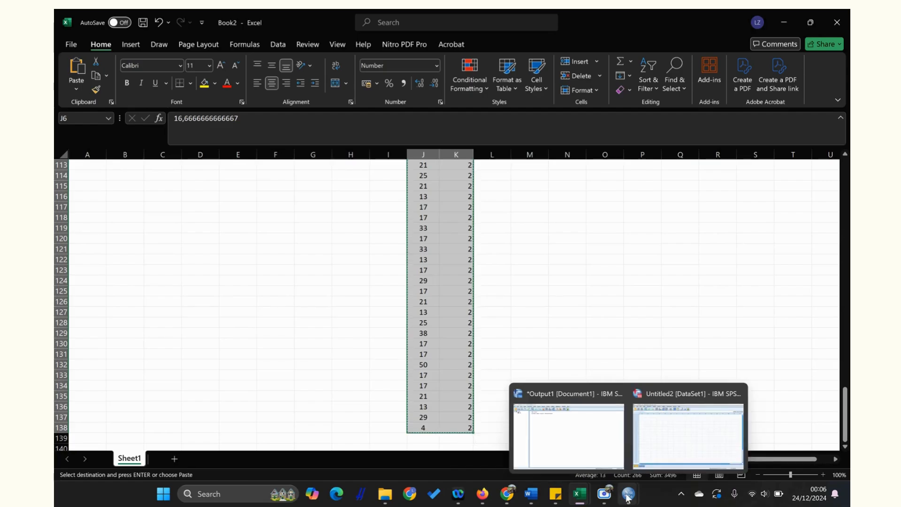
left_click(684, 438)
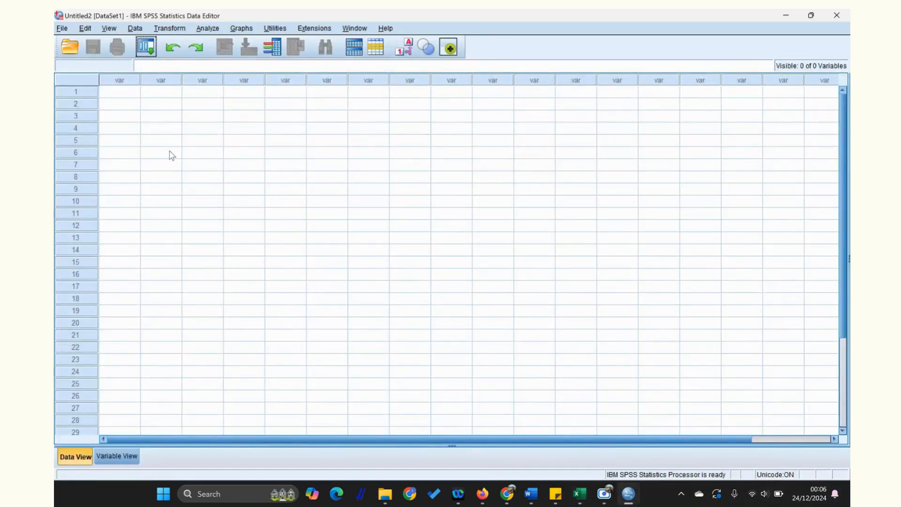
left_click(117, 94)
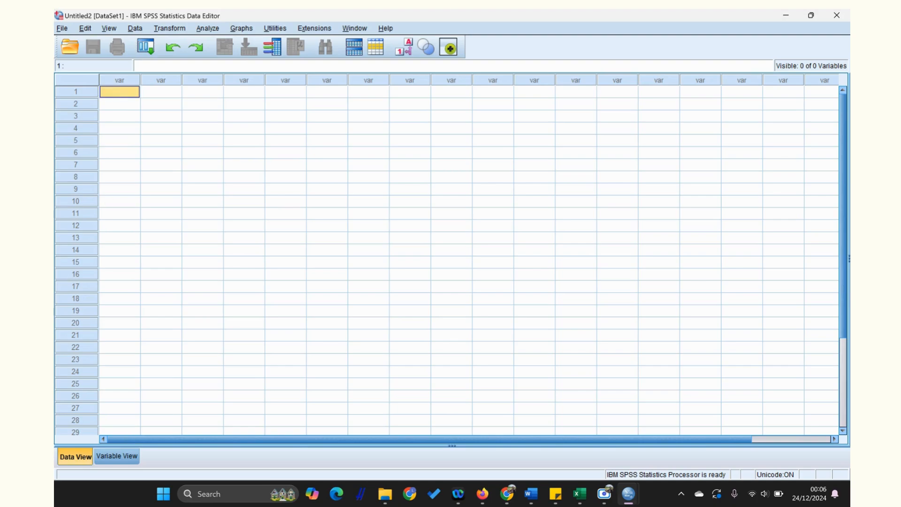
right_click(117, 96)
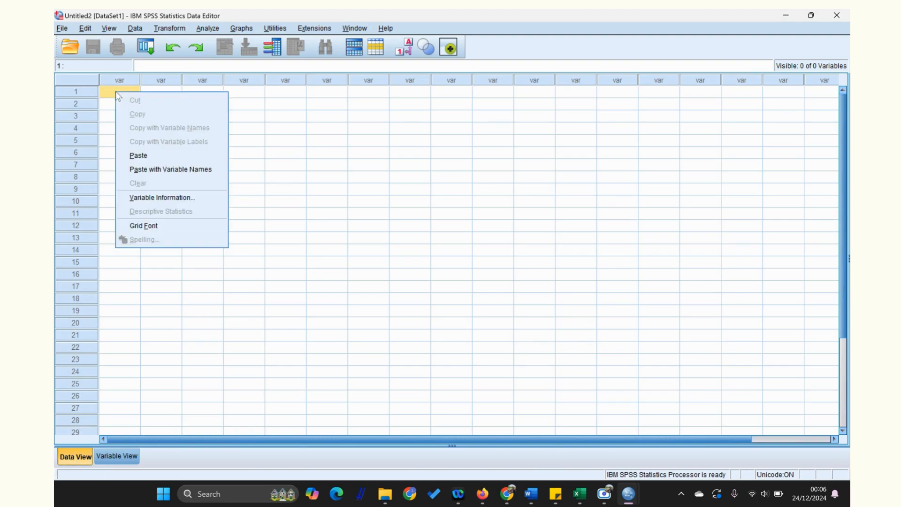
left_click(153, 152)
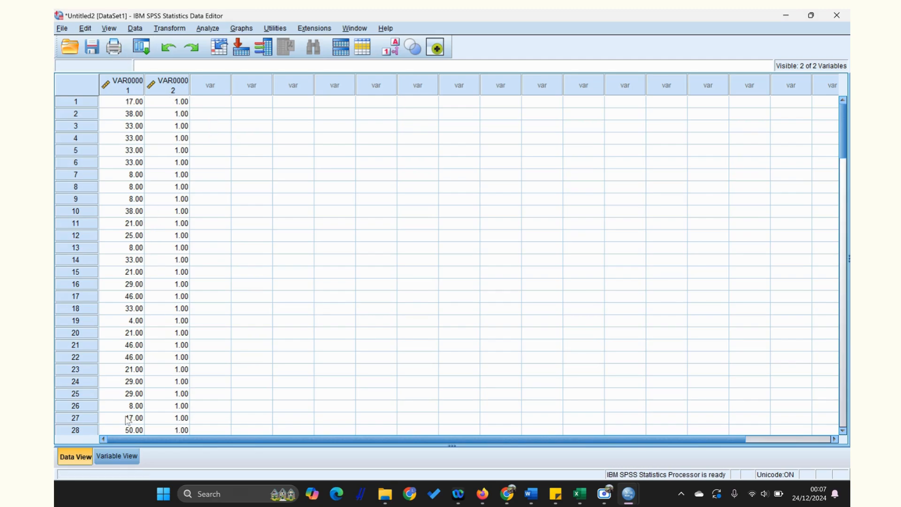
Step: Name the two variables Hasil and Kelompok, and set the decimals of both to 0
left_click(112, 462)
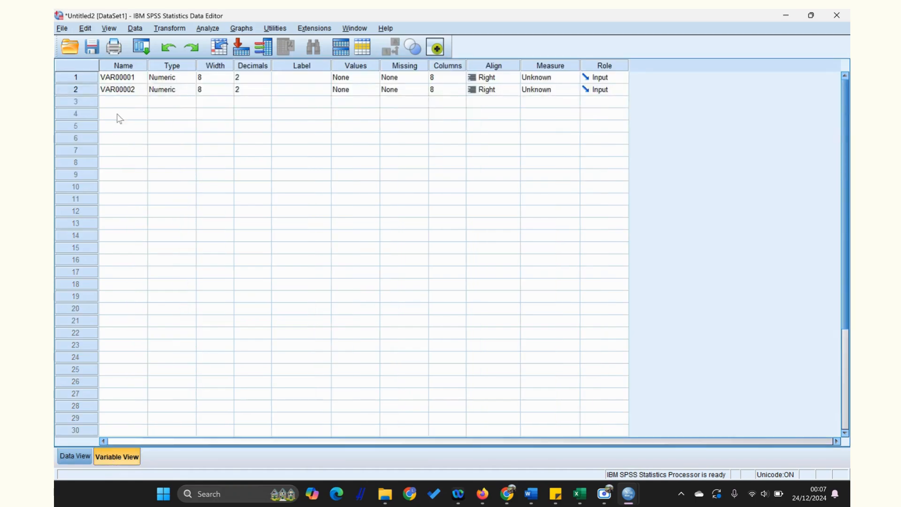
left_click(121, 80)
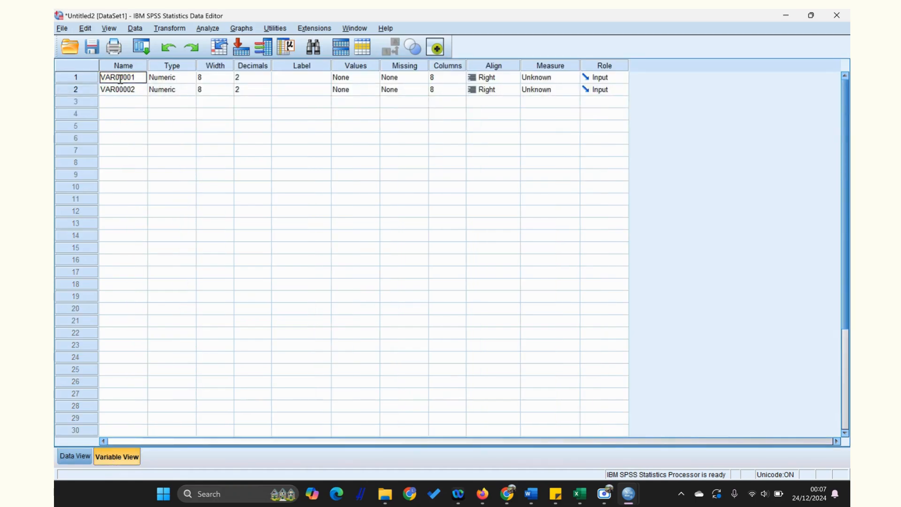
type("Hasil")
left_click(132, 93)
type("Kelompok")
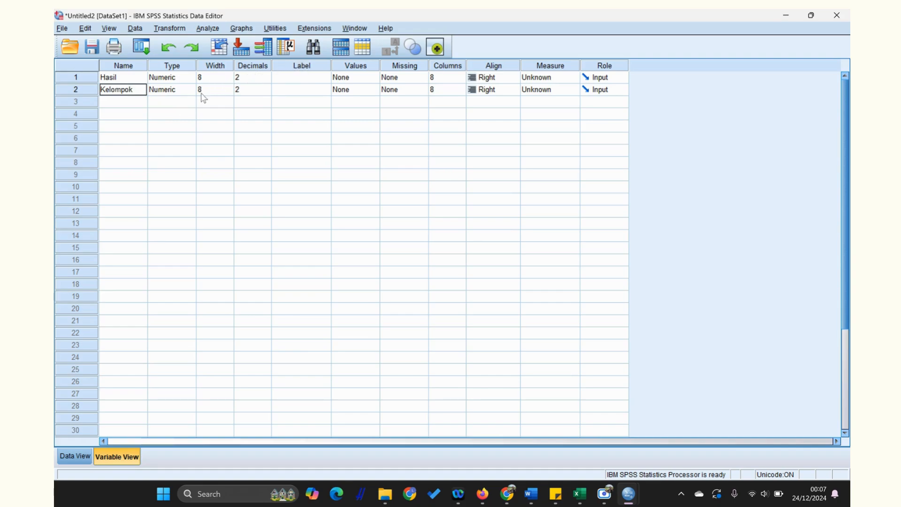
left_click(248, 78)
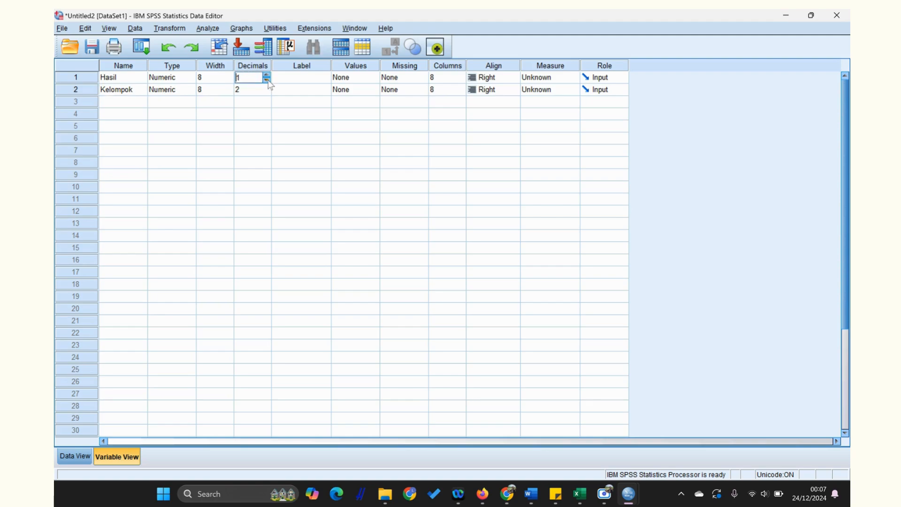
left_click(250, 90)
Step: Label the Hasil variable Kompetensi Berpikir Sistem and the Kelompok variable Kelompok
left_click(299, 78)
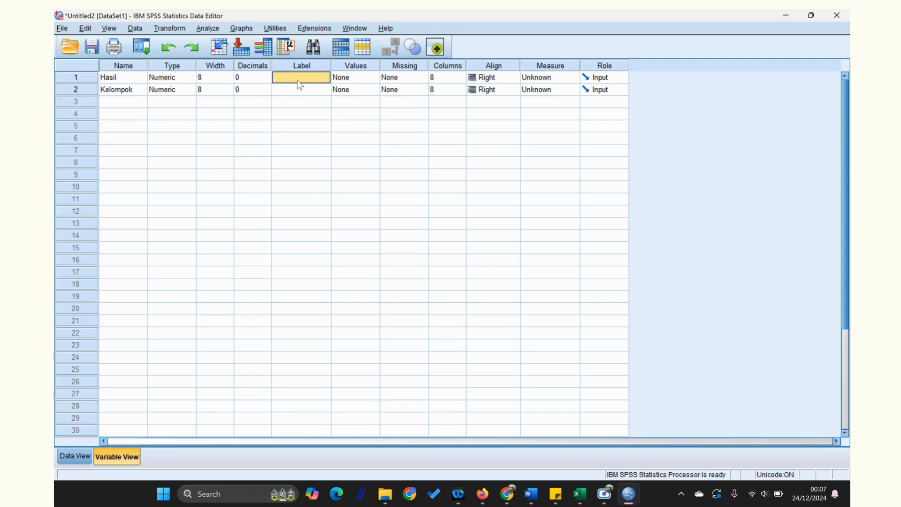
left_click(298, 80)
type("ikir Sistem")
left_click(279, 89)
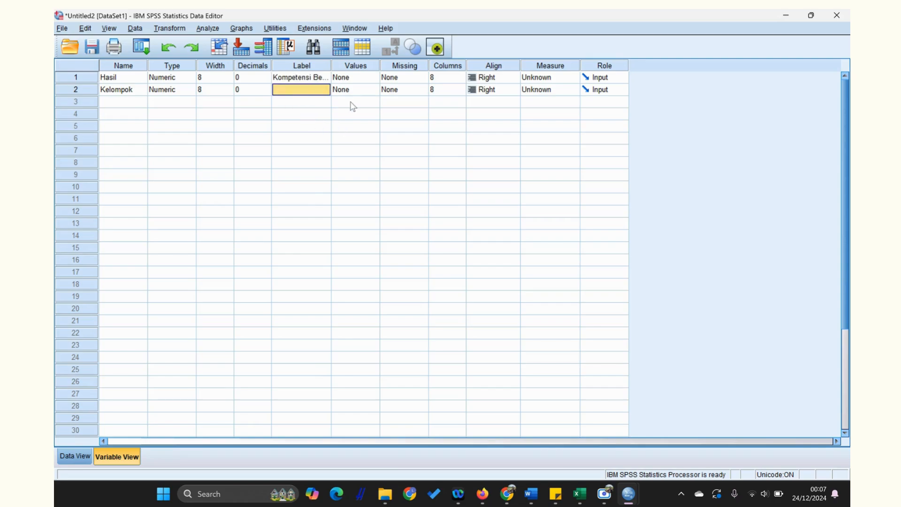
key("shift")
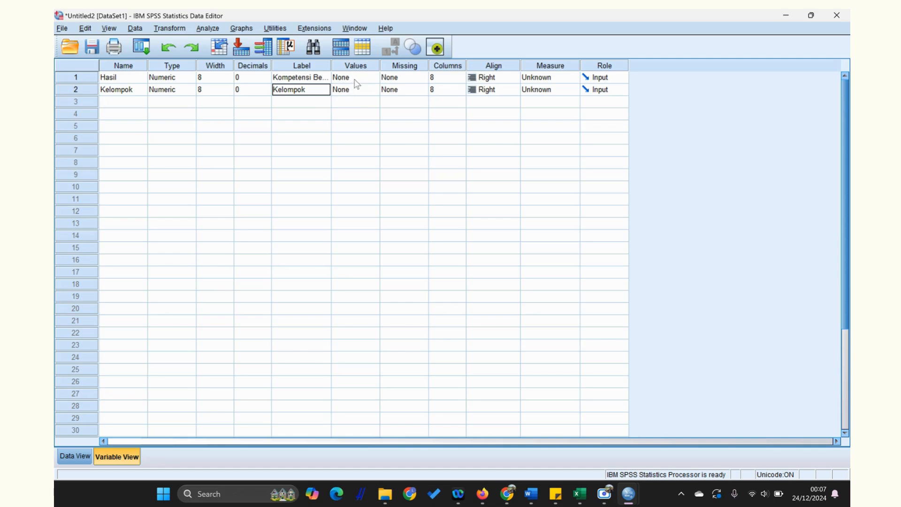
Step: Add the value label "Siswa Laki-Laki" for value 1 of the Kelompok variable
left_click(356, 93)
left_click(373, 90)
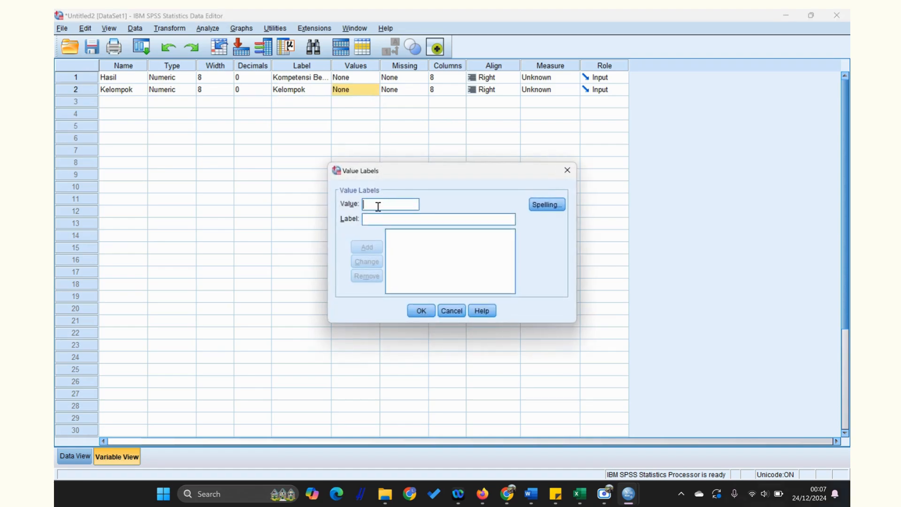
type("1")
left_click(371, 219)
type("elompk")
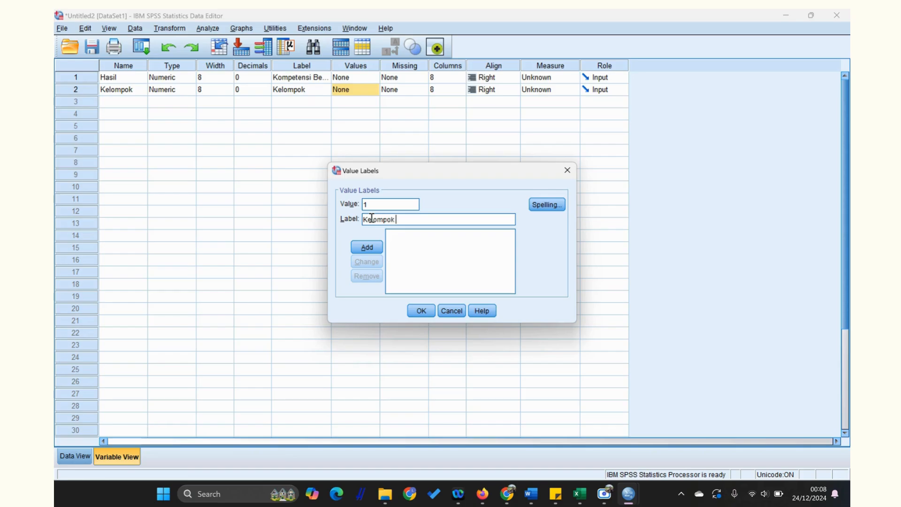
key("BackSpace")
key("BackSpace")
key("BackSpace")
key("BackSpace")
key("BackSpace")
key("BackSpace")
key("BackSpace")
key("BackSpace")
key("BackSpace")
type("L")
key("BackSpace")
type("La")
left_click(366, 219)
type("Siswa")
left_click(370, 252)
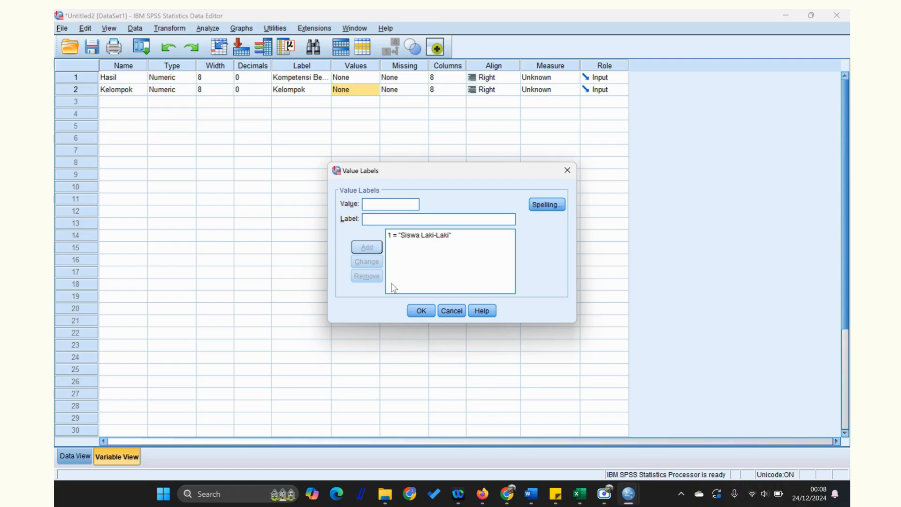
Step: Add the value label "Siswa Perempuan" for value 2 of Kelompok and apply the value labels
type("2")
left_click(383, 219)
type("So")
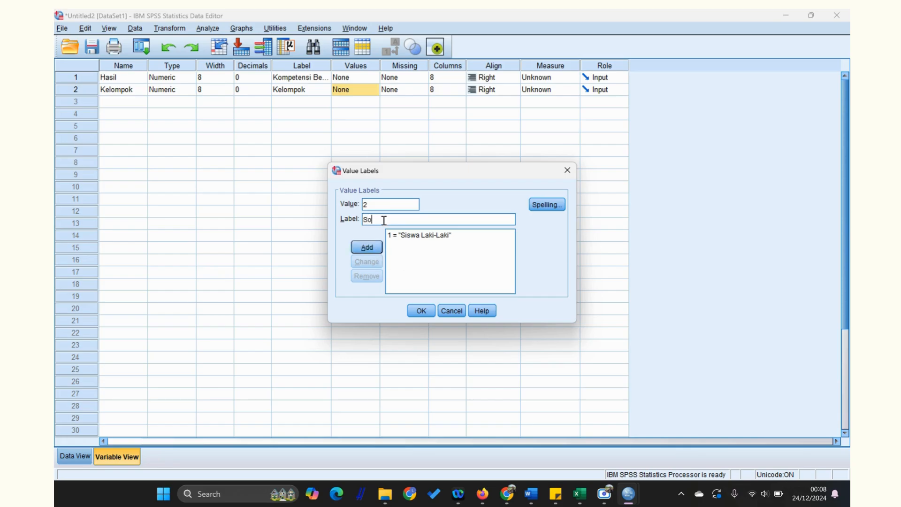
type("iw")
type("wa")
type(" P")
type("wr")
type("rempuan")
left_click(358, 246)
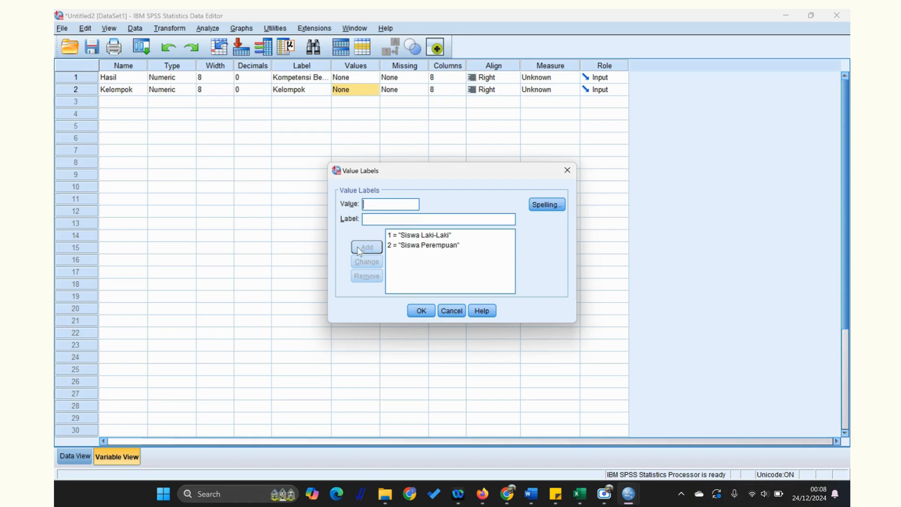
left_click(424, 314)
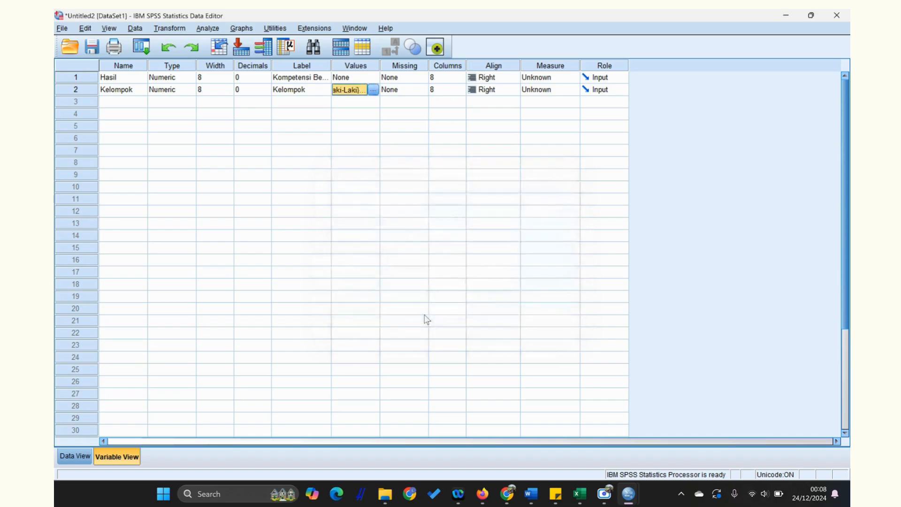
left_click(83, 458)
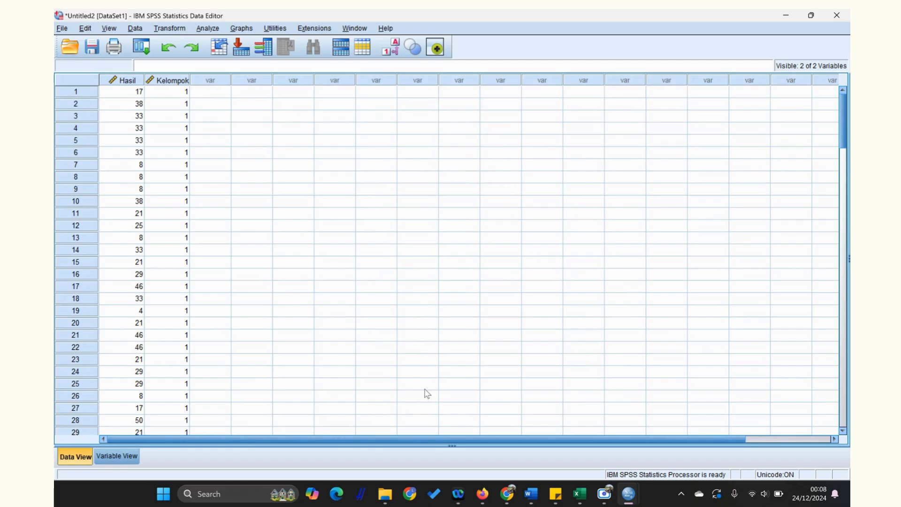
left_click(118, 457)
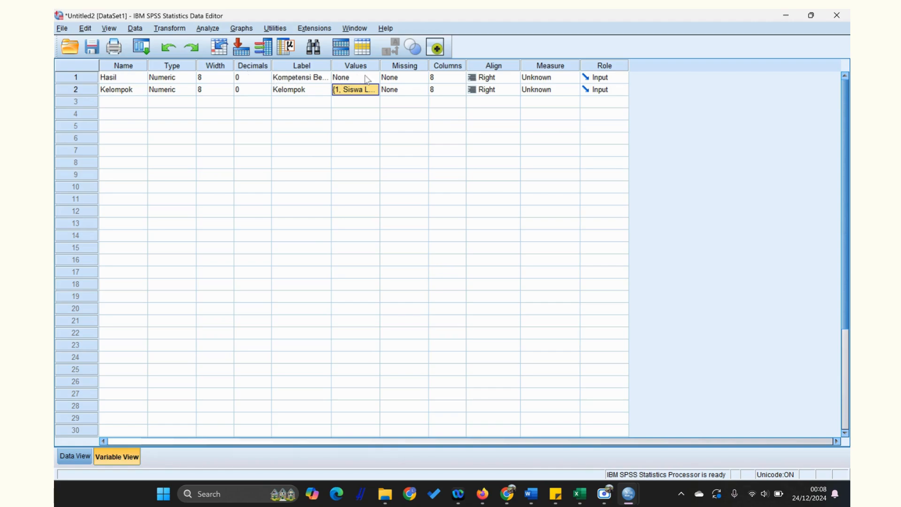
left_click(75, 455)
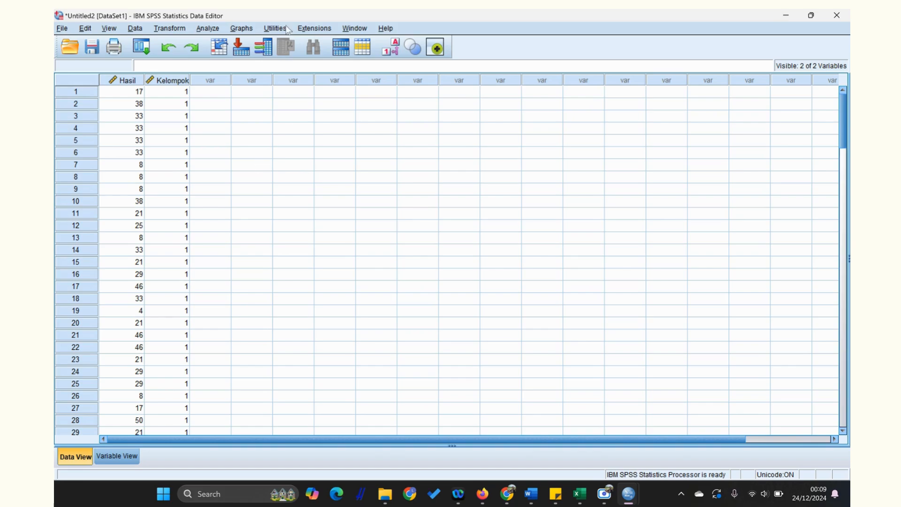
Step: Set up an Explore analysis with Kompetensi Berpikir Sistem as the dependent variable and Kelompok as the factor
left_click(203, 29)
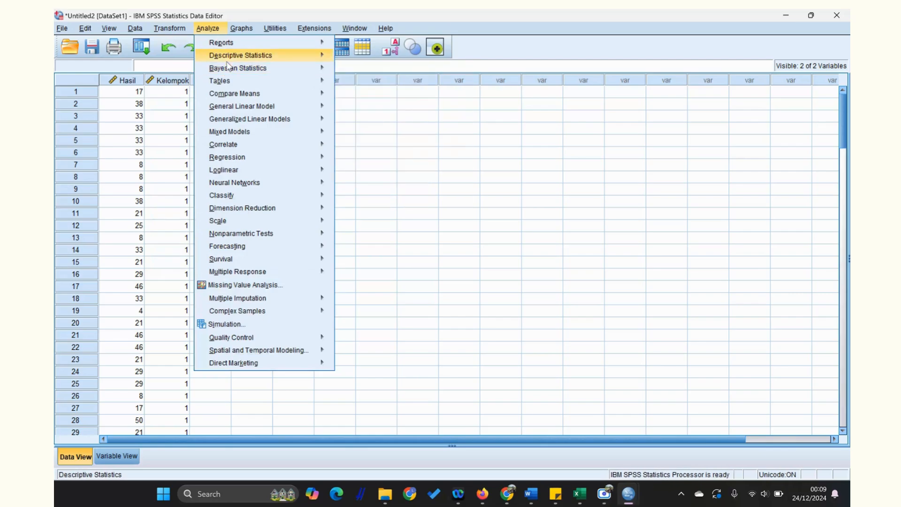
mouse_move(227, 60)
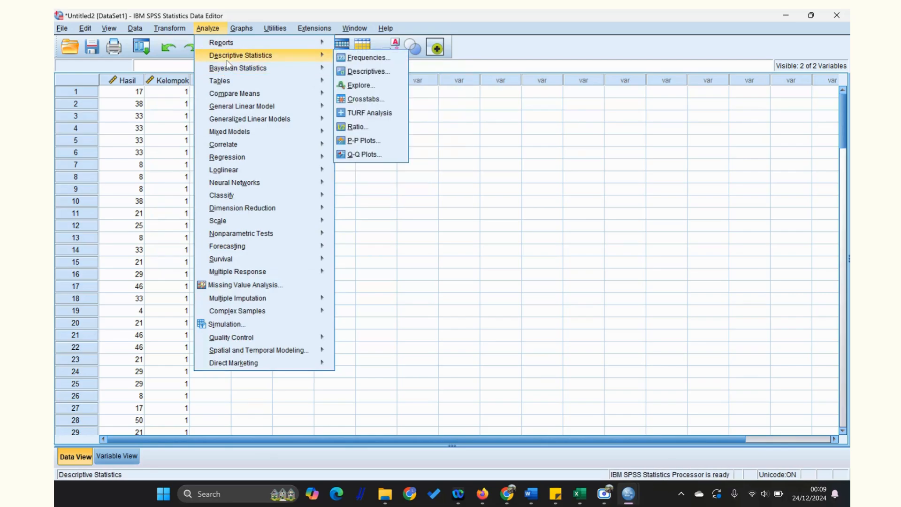
left_click(365, 86)
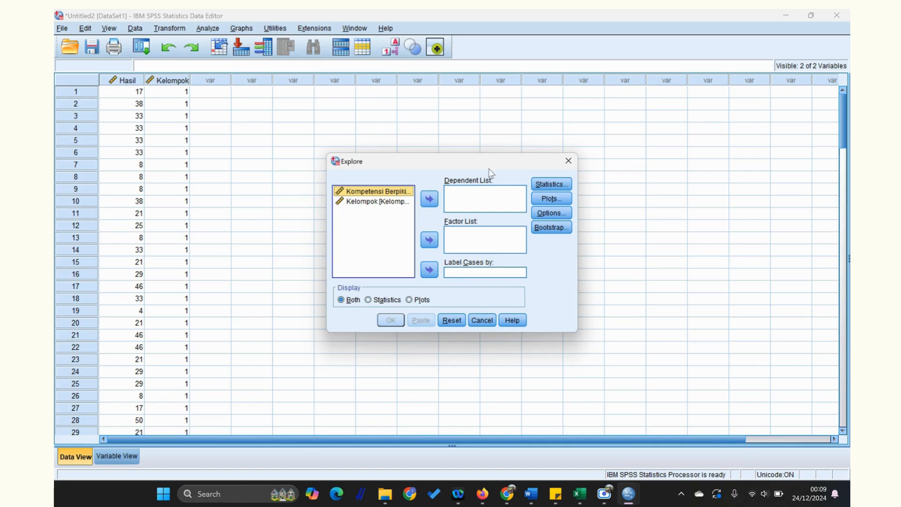
left_click(429, 199)
left_click(375, 194)
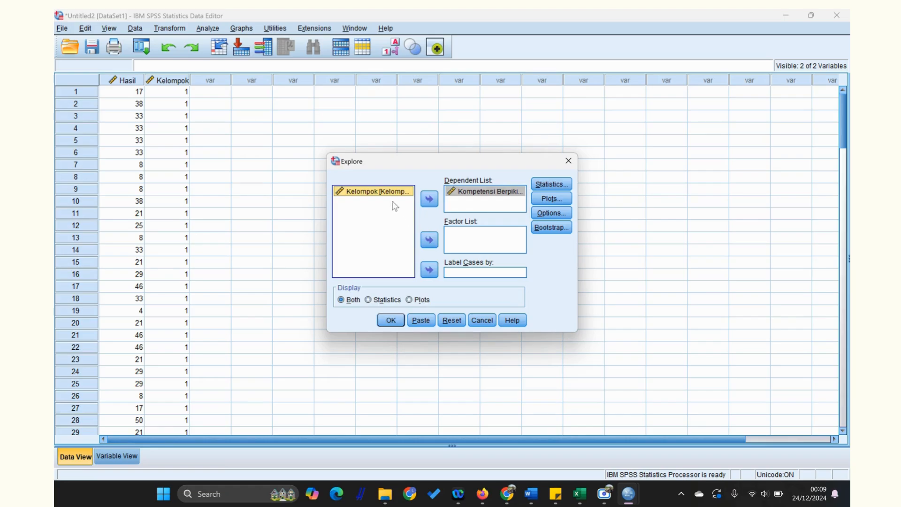
left_click(425, 245)
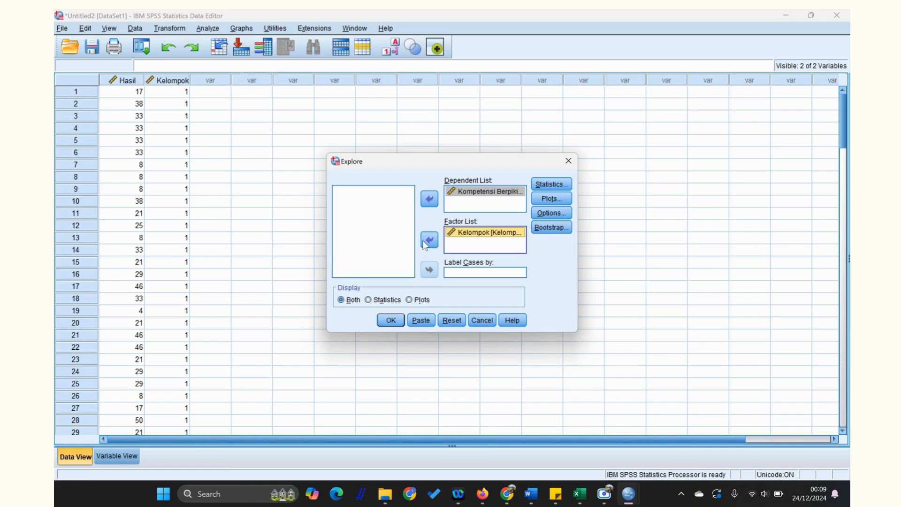
Step: Include normality plots with tests in the Explore analysis and run it
left_click(546, 200)
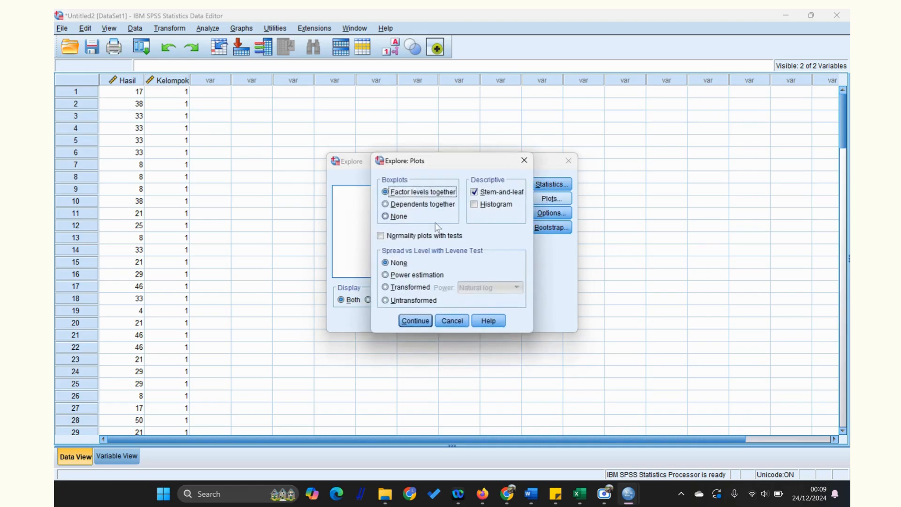
left_click(388, 236)
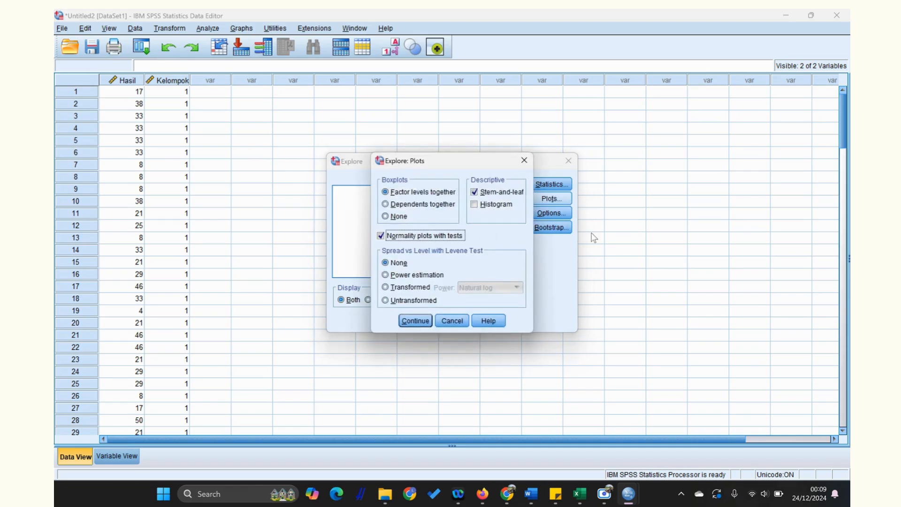
left_click(414, 323)
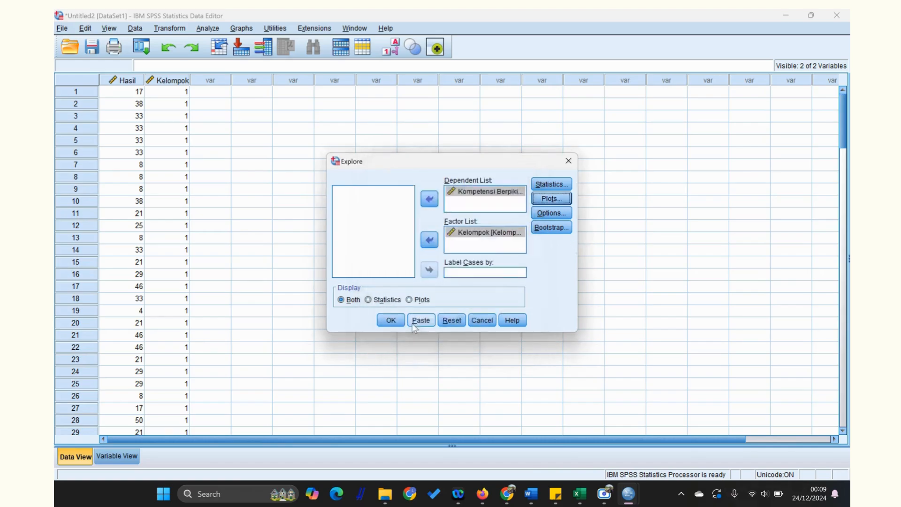
left_click(384, 322)
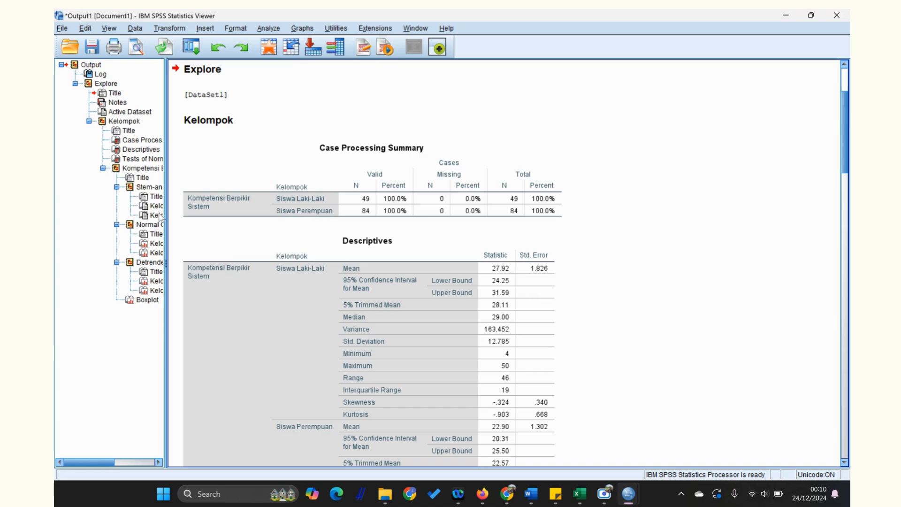
Step: Widen the output outline and examine the Descriptives and Tests of Normality tables for both groups
left_click(224, 217)
left_click_drag(166, 239, 211, 238)
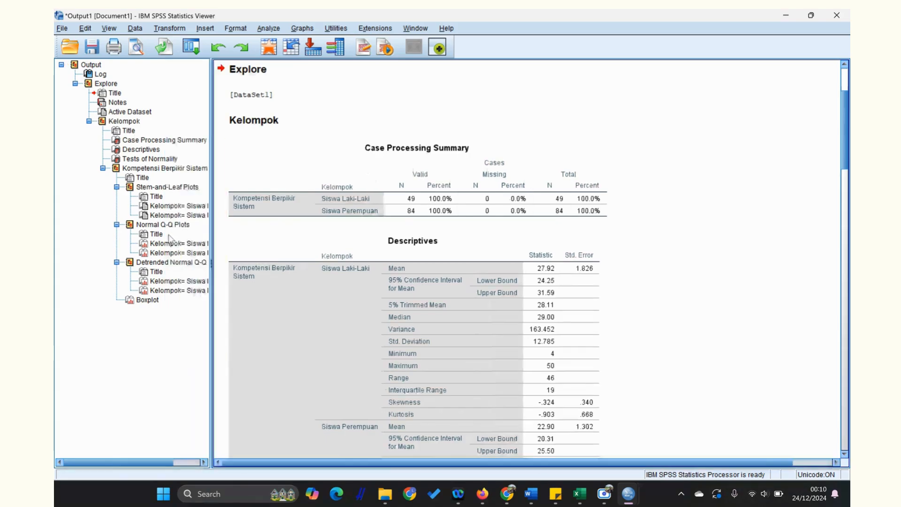
scroll(335, 244, "down", 3)
scroll(336, 247, "down", 3)
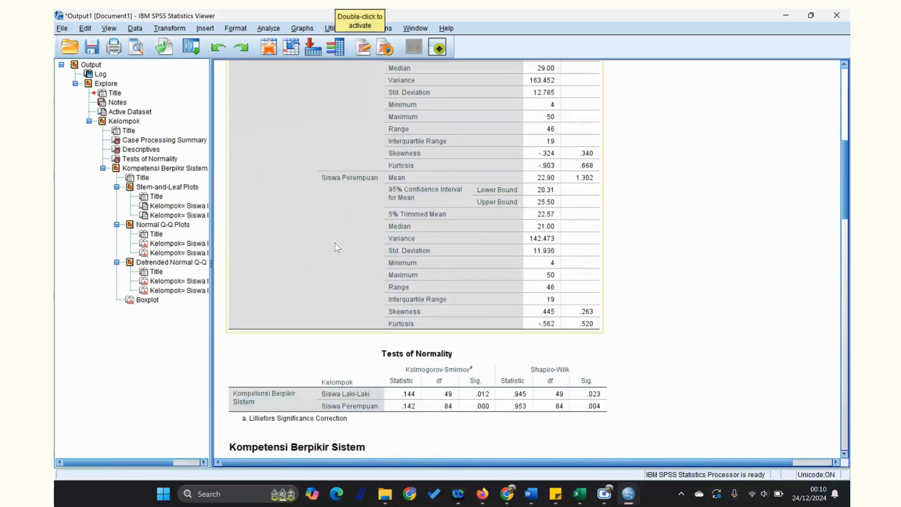
scroll(338, 247, "down", 3)
left_click(338, 248)
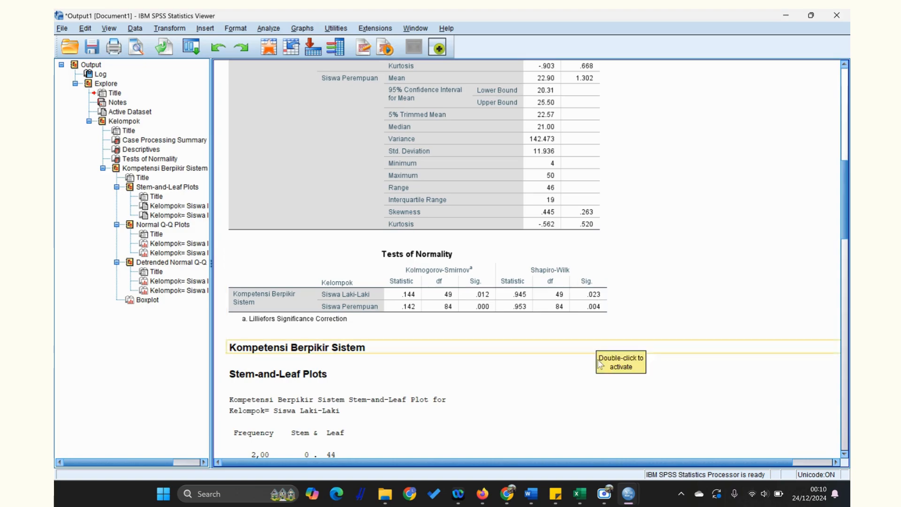
Step: Switch to Sticky Notes and open the note "Uji Normalitas Data Kompetensi Berpikir Sistem", closing the notes list
mouse_move(558, 497)
left_click(582, 436)
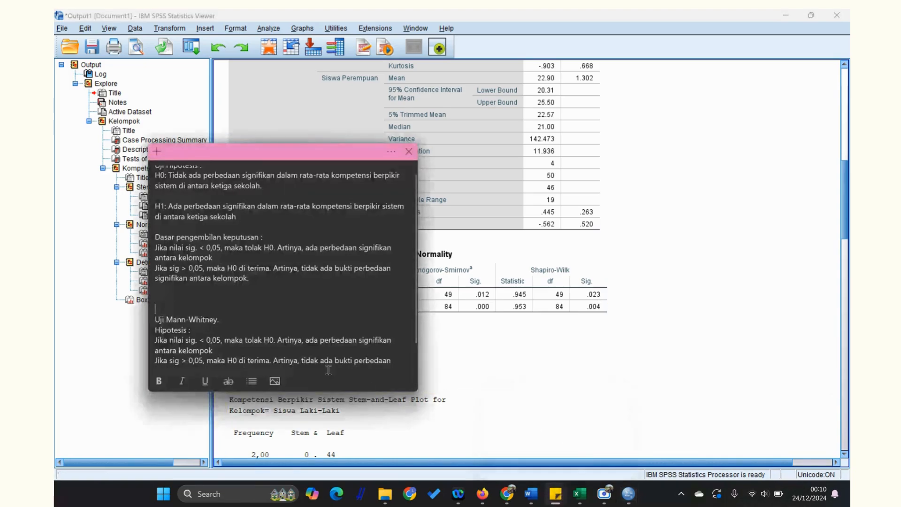
mouse_move(584, 501)
mouse_move(555, 495)
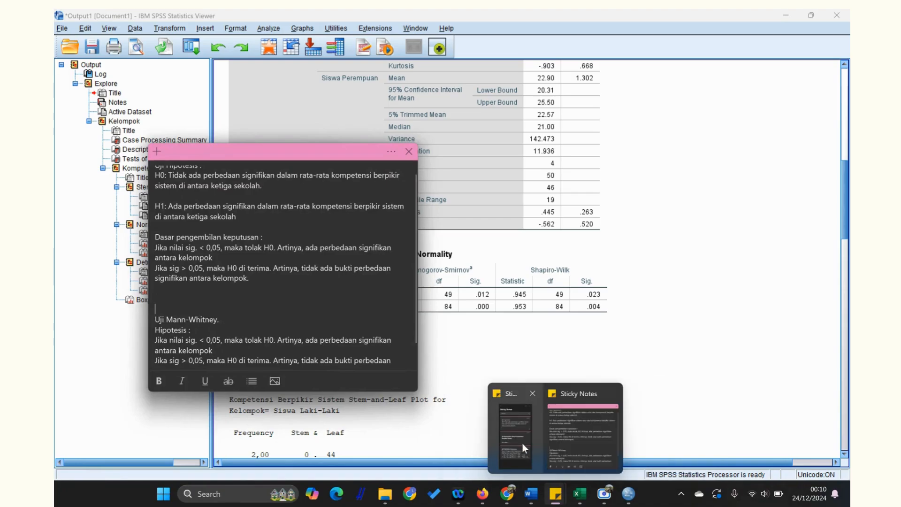
left_click(522, 442)
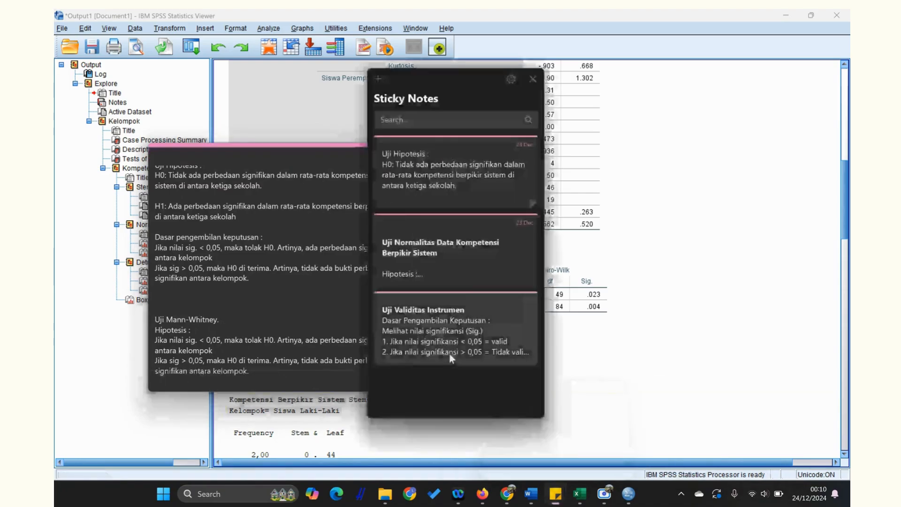
left_click(463, 247)
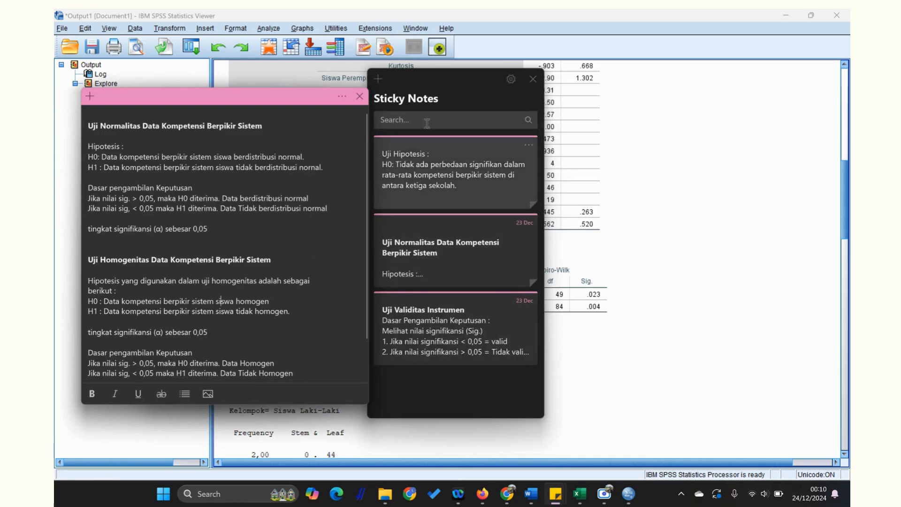
left_click(533, 80)
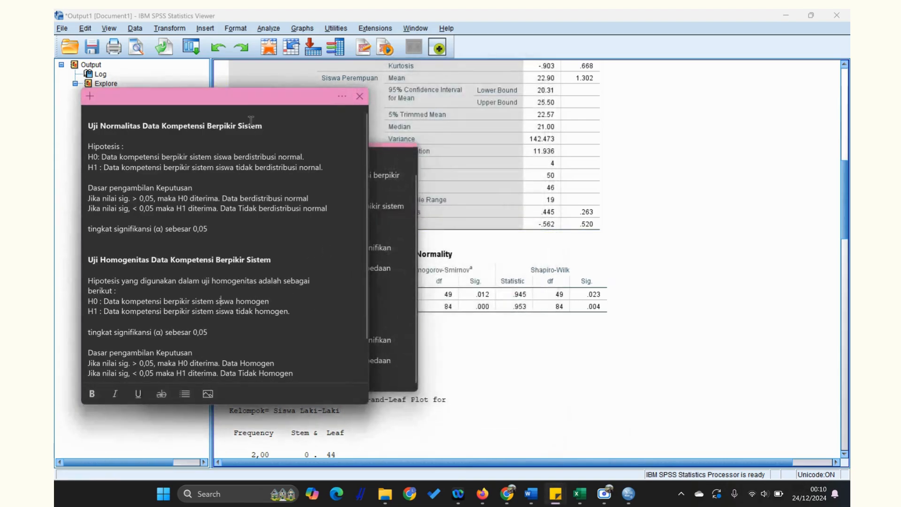
Step: Compare the note's 0,05 normality decision rules with the Tests of Normality table, and close both open notes
left_click_drag(251, 93, 303, 96)
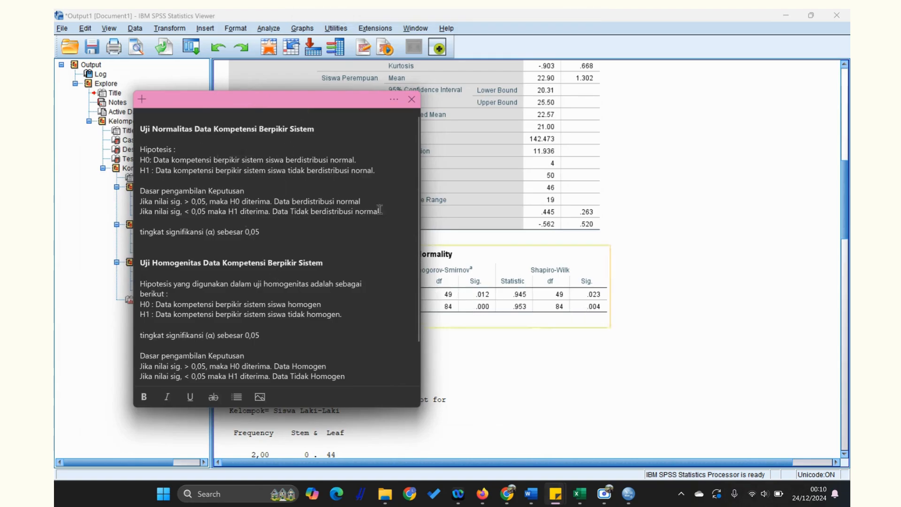
left_click_drag(346, 105, 275, 101)
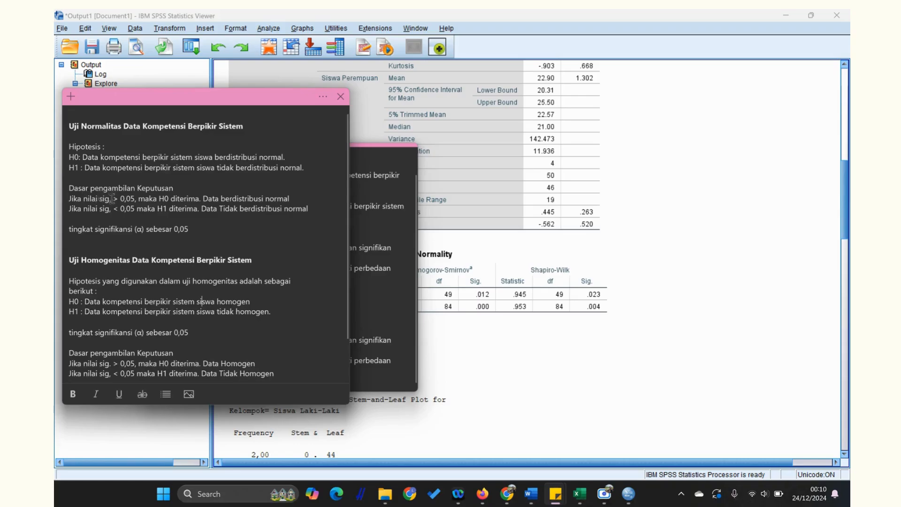
left_click_drag(112, 198, 136, 199)
left_click_drag(111, 209, 133, 211)
left_click(381, 159)
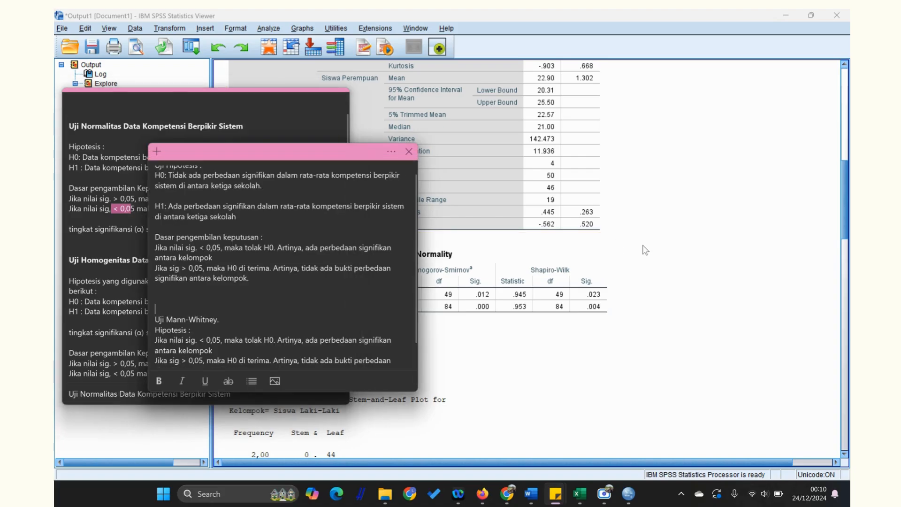
left_click(409, 151)
left_click_drag(287, 101, 230, 64)
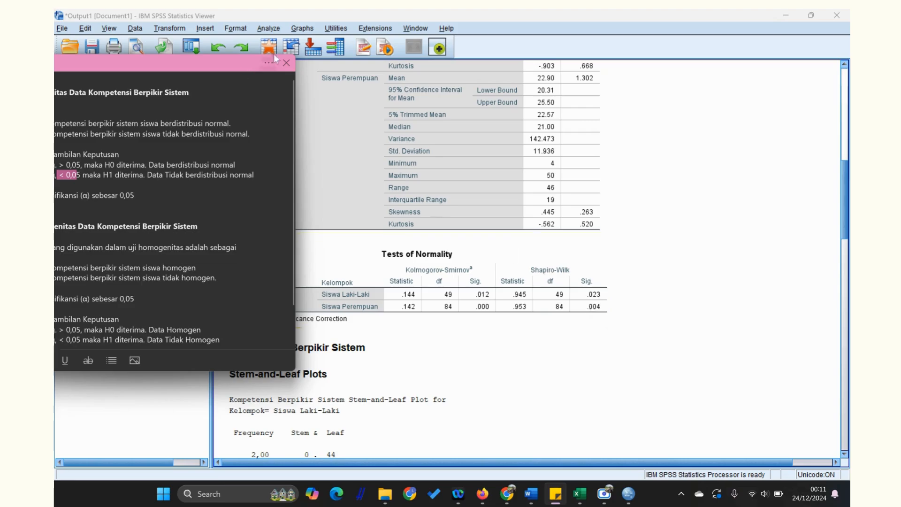
left_click(285, 61)
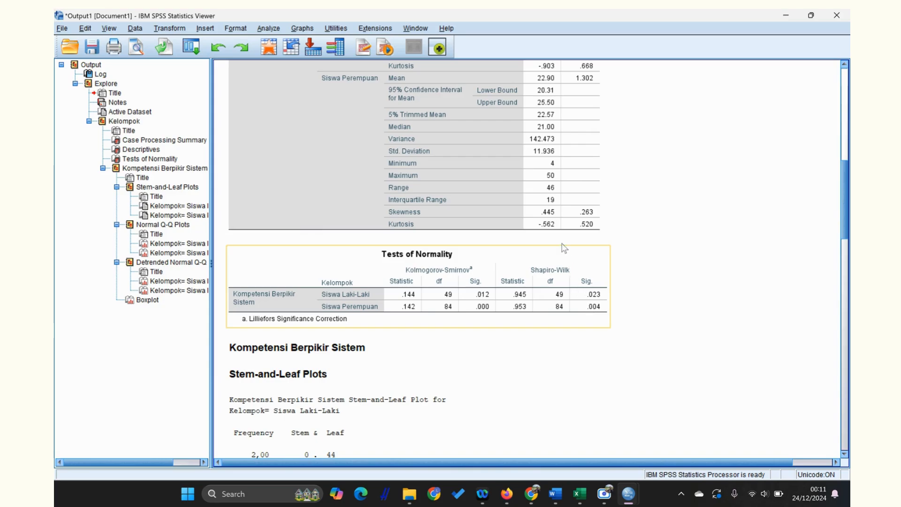
Step: Set up a legacy two-independent-samples nonparametric test with Kompetensi Berpikir Sistem as test variable and Kelompok as grouping variable
left_click(259, 29)
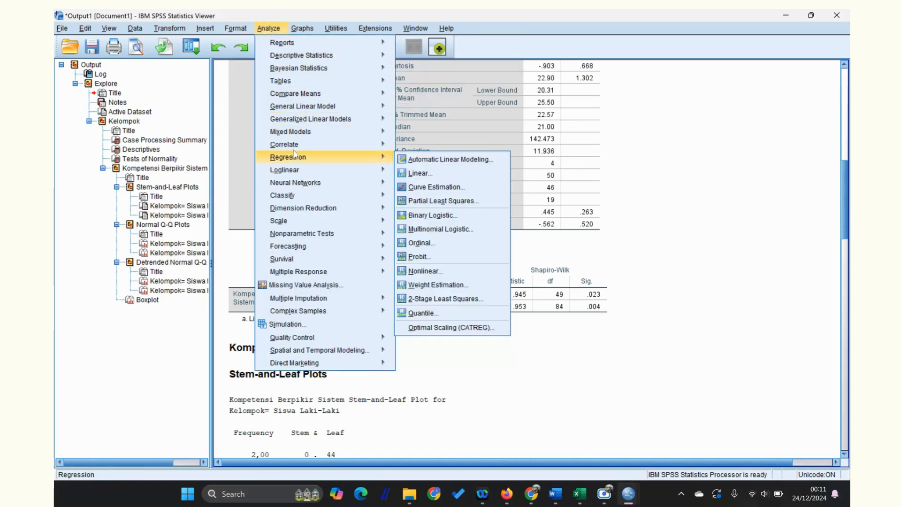
mouse_move(295, 149)
mouse_move(327, 237)
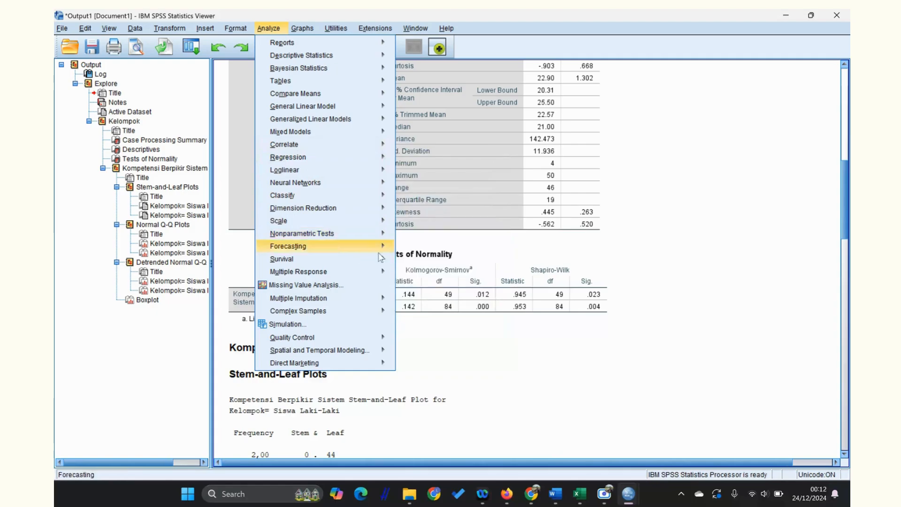
mouse_move(446, 279)
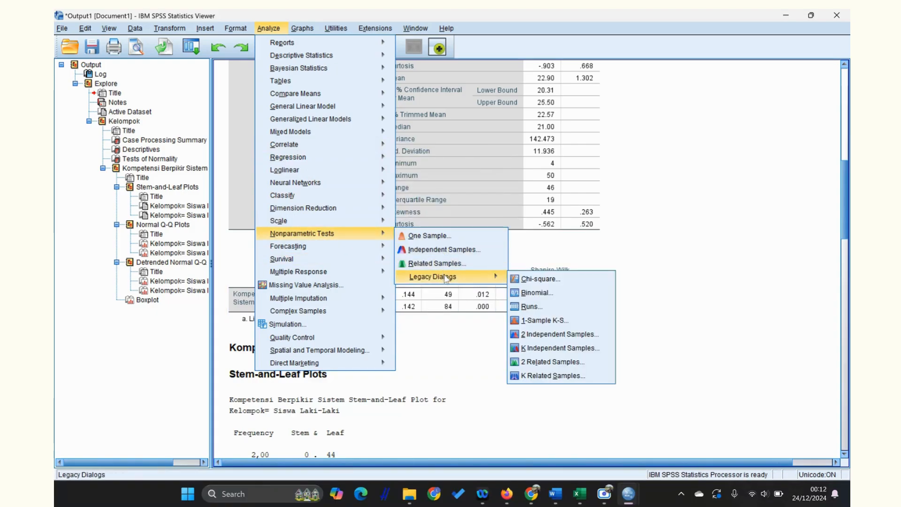
left_click(551, 335)
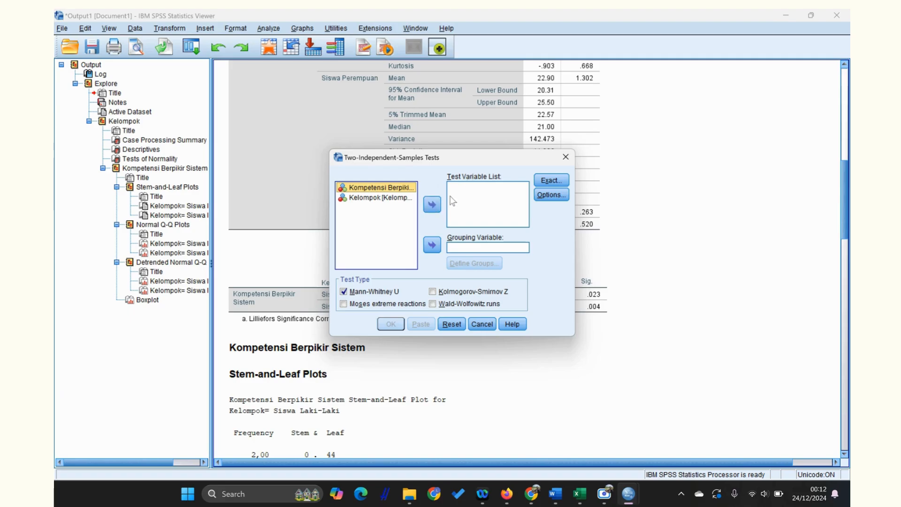
left_click(431, 204)
left_click(381, 192)
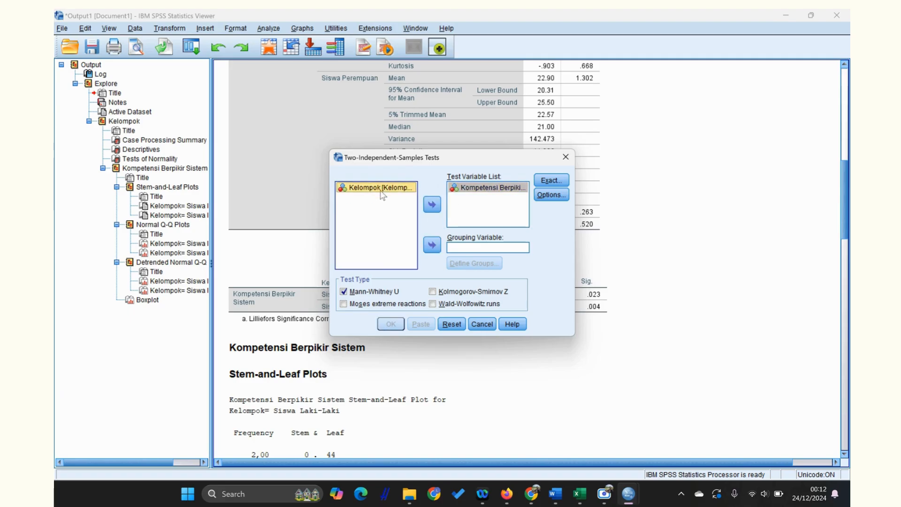
left_click(431, 245)
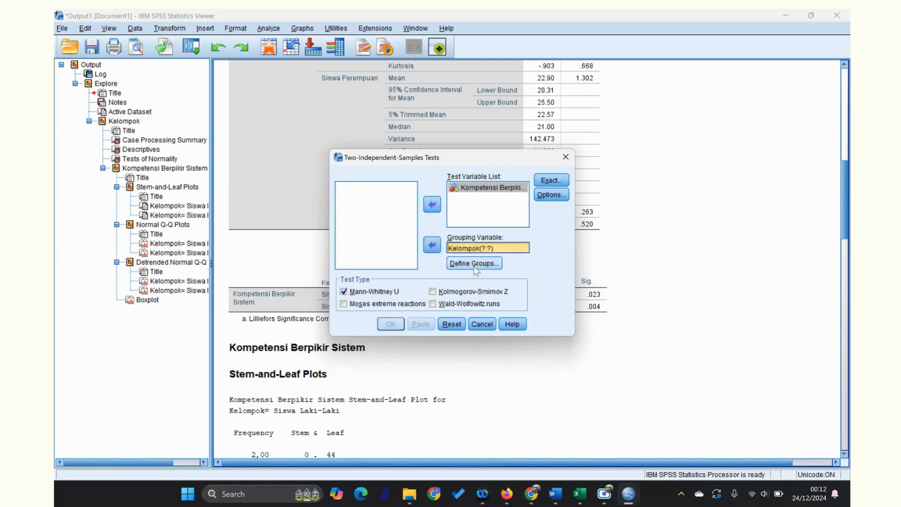
Step: Define the Kelompok groups as 1 and 2 and run the Mann-Whitney U test
left_click(474, 265)
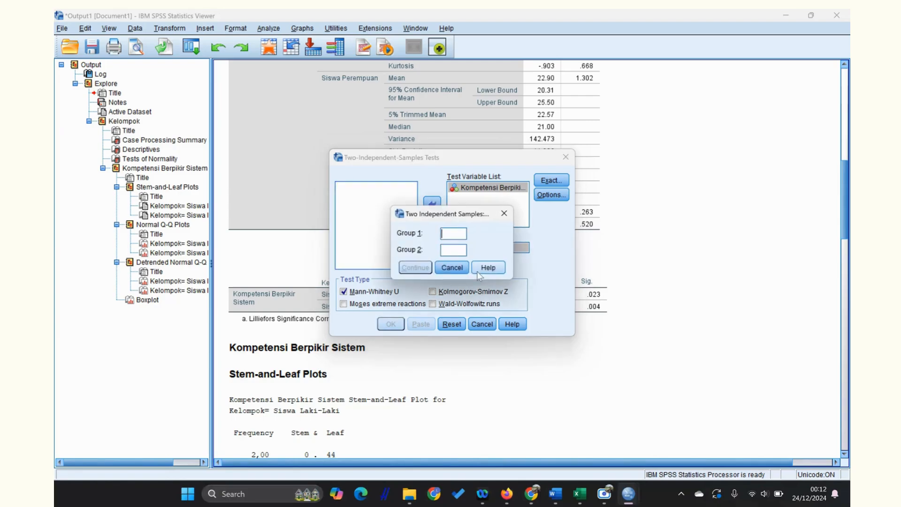
left_click(454, 249)
type("2")
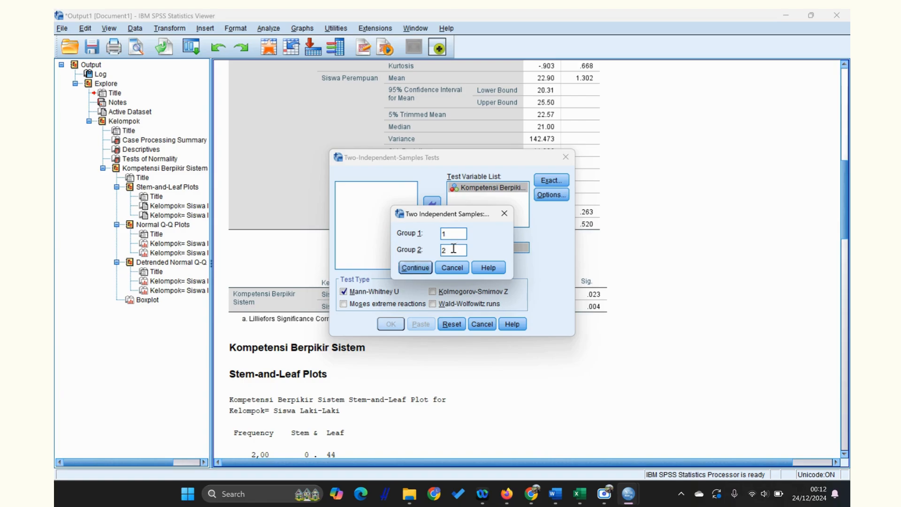
left_click(415, 269)
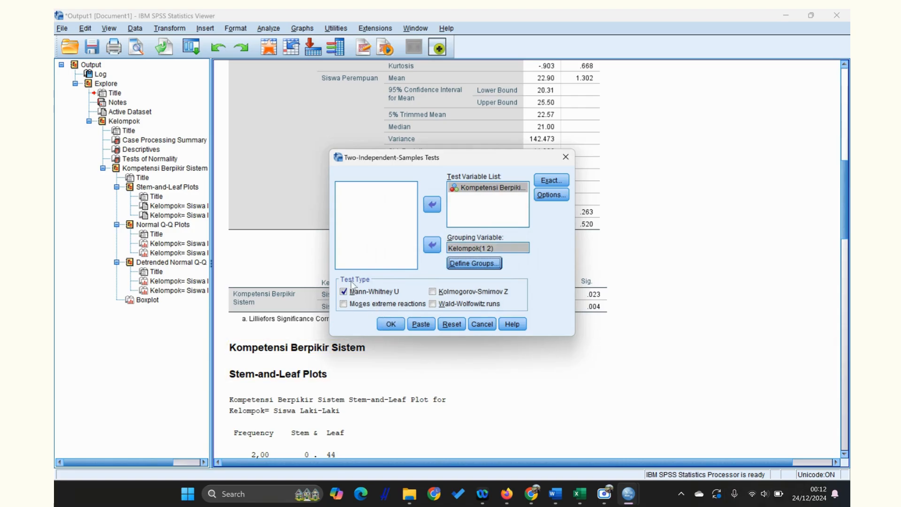
left_click(392, 327)
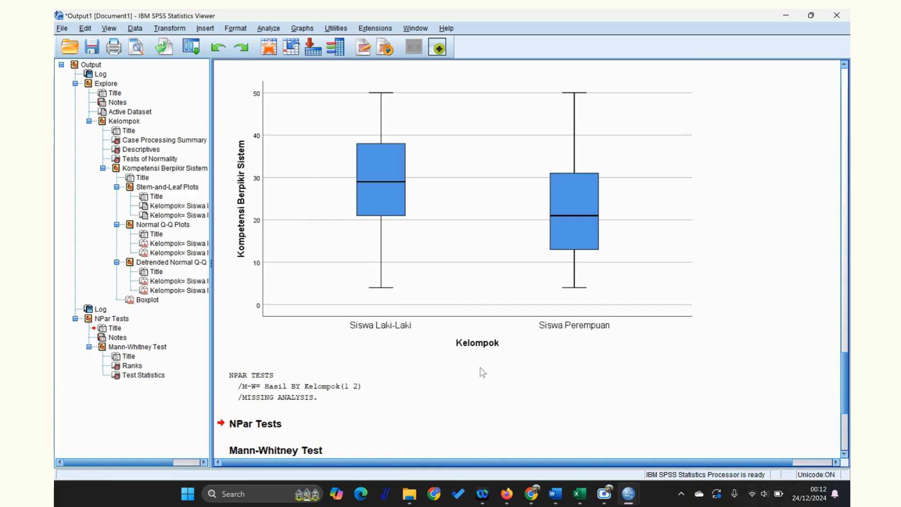
Step: Examine the Ranks and Test Statistics tables of the Mann-Whitney test
scroll(482, 373, "down", 3)
scroll(482, 372, "down", 1)
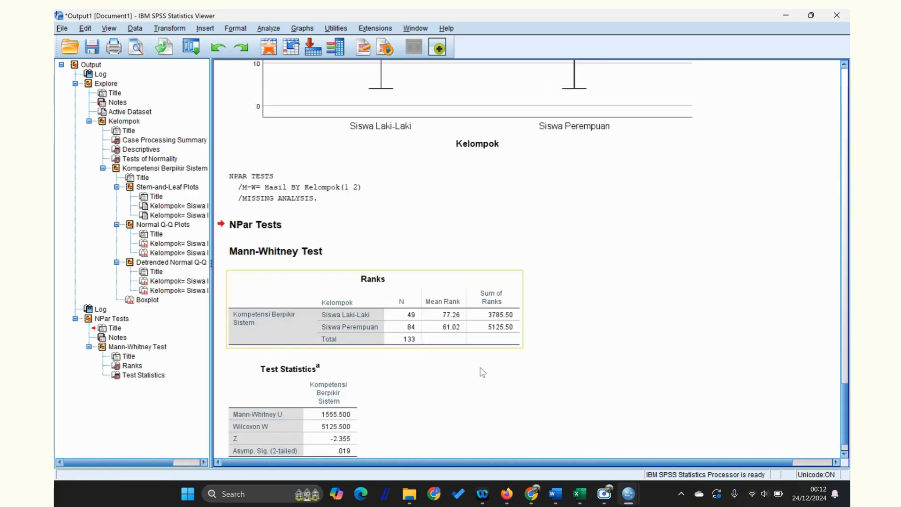
scroll(445, 329, "down", 1)
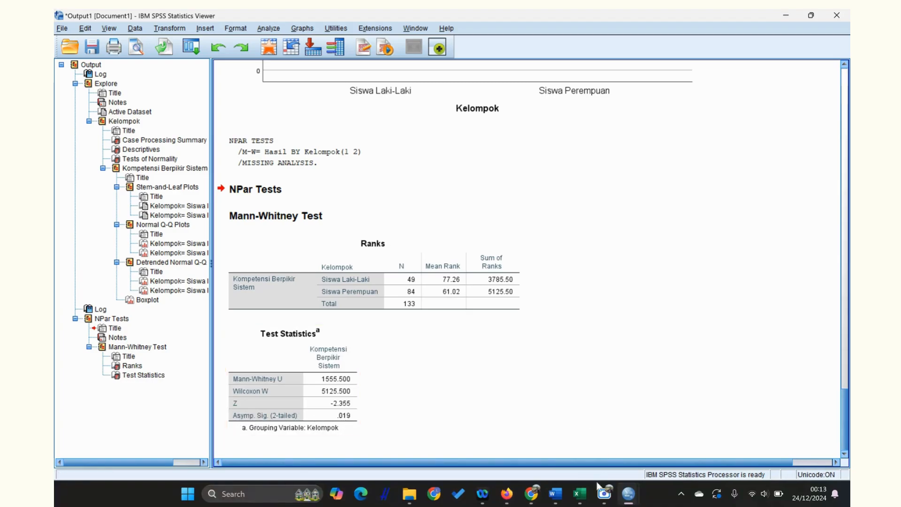
mouse_move(526, 497)
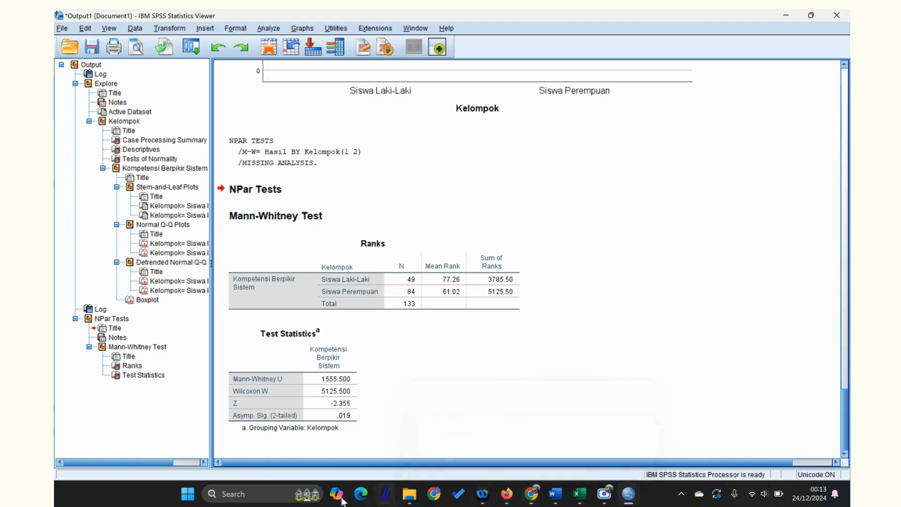
Step: Switch to Sticky Notes and open the Uji Hipotesis note from the notes list
left_click(269, 496)
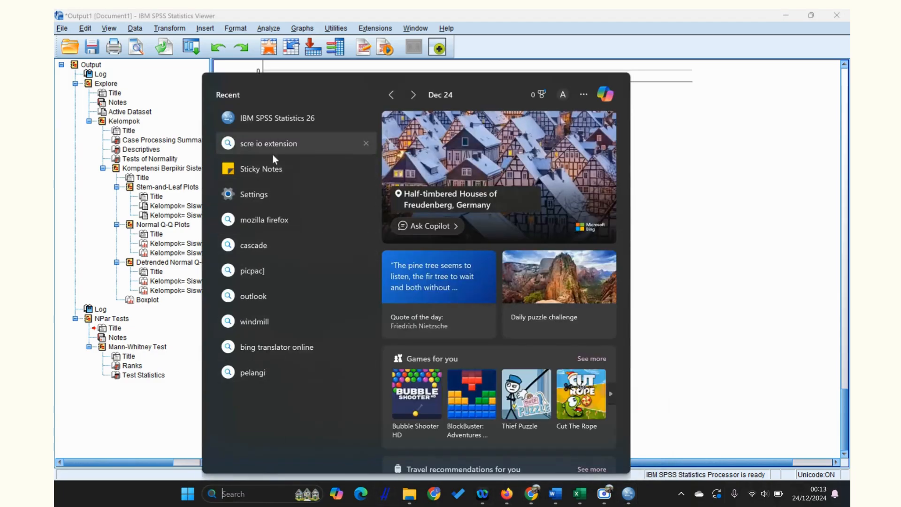
left_click(275, 170)
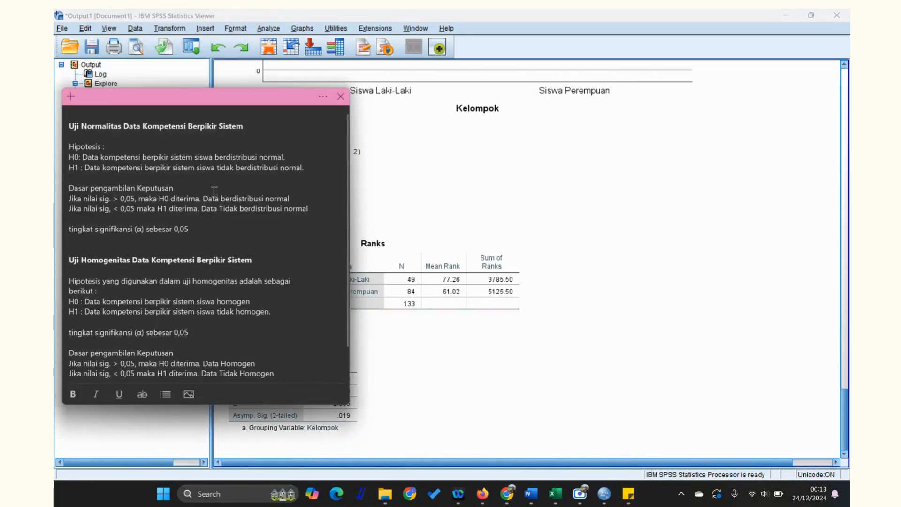
left_click(323, 96)
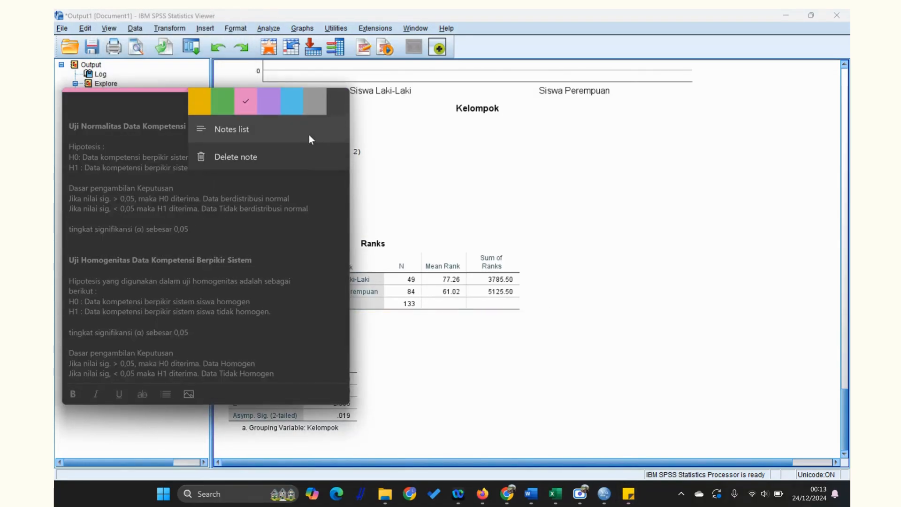
left_click(243, 134)
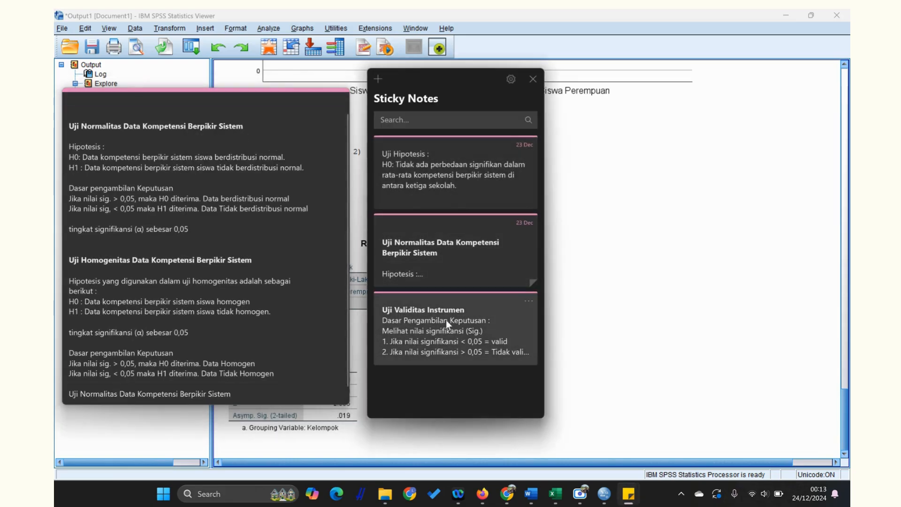
double_click(432, 179)
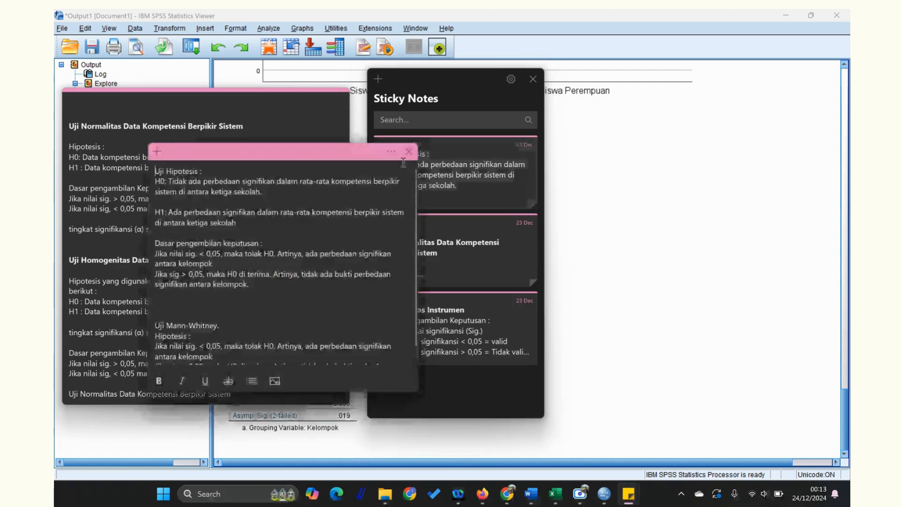
Step: Close the Uji Normalitas note and the notes list, and place the enlarged Uji Hipotesis note beside the Mann-Whitney tables
left_click(285, 100)
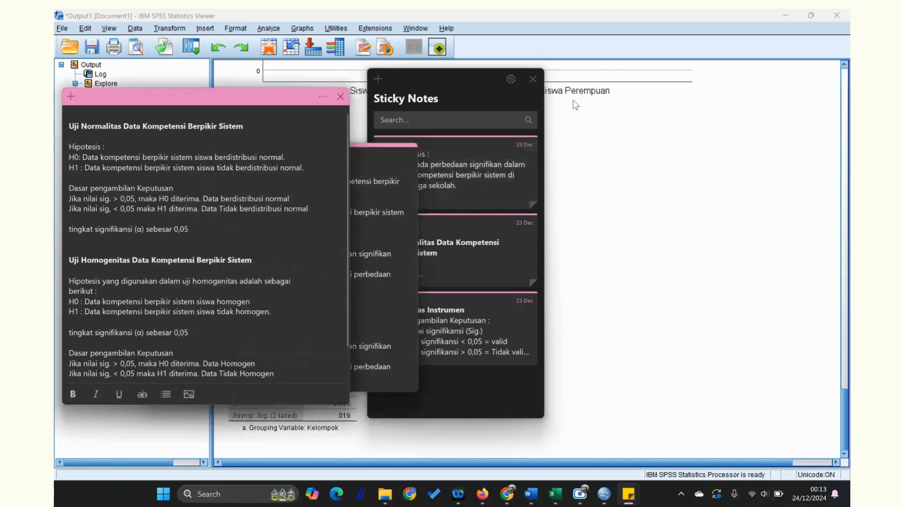
left_click(337, 96)
left_click_drag(338, 150, 277, 111)
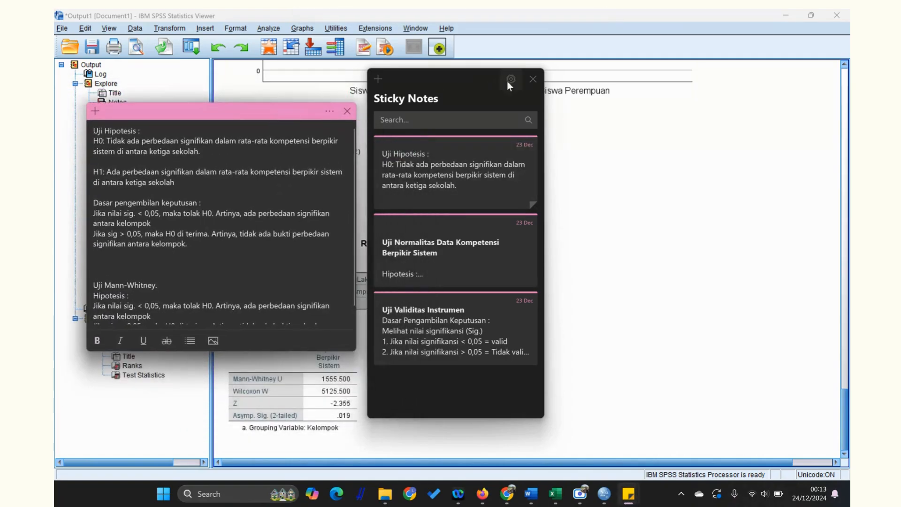
left_click(533, 79)
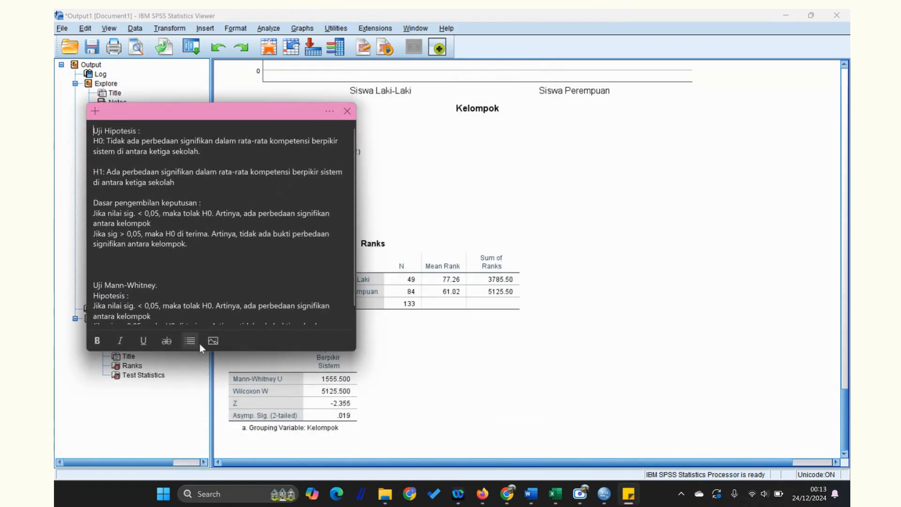
left_click_drag(246, 353, 246, 421)
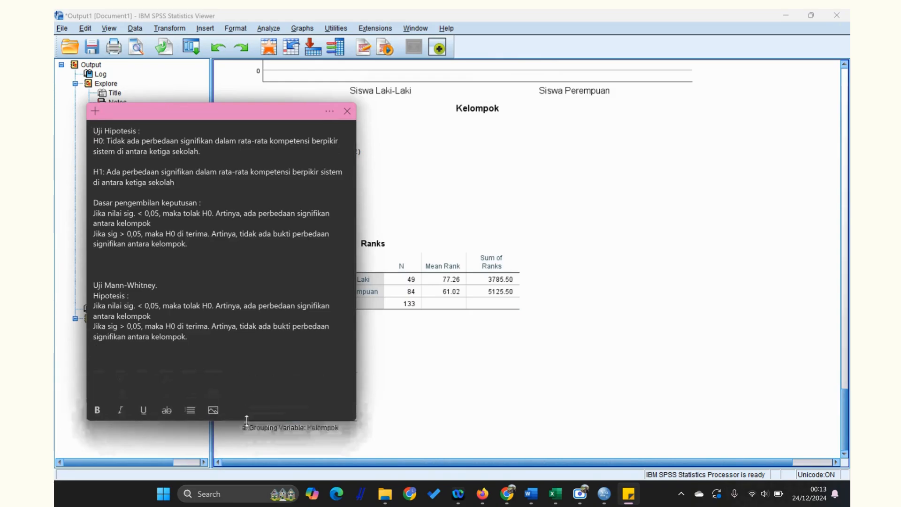
left_click_drag(257, 118, 749, 79)
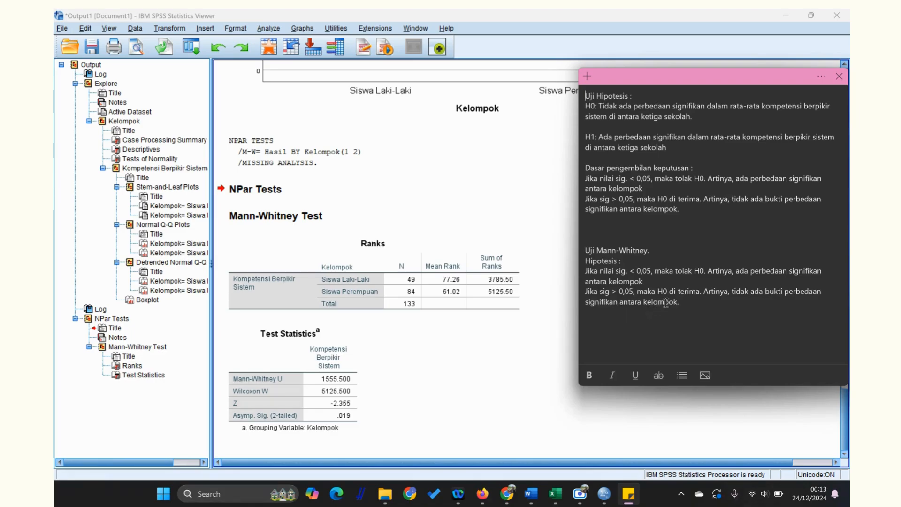
Step: Compare the Asymp. Sig. (2-tailed) value in the Test Statistics table with the note's 0,05 Mann-Whitney decision rules
left_click(347, 405)
left_click(359, 425)
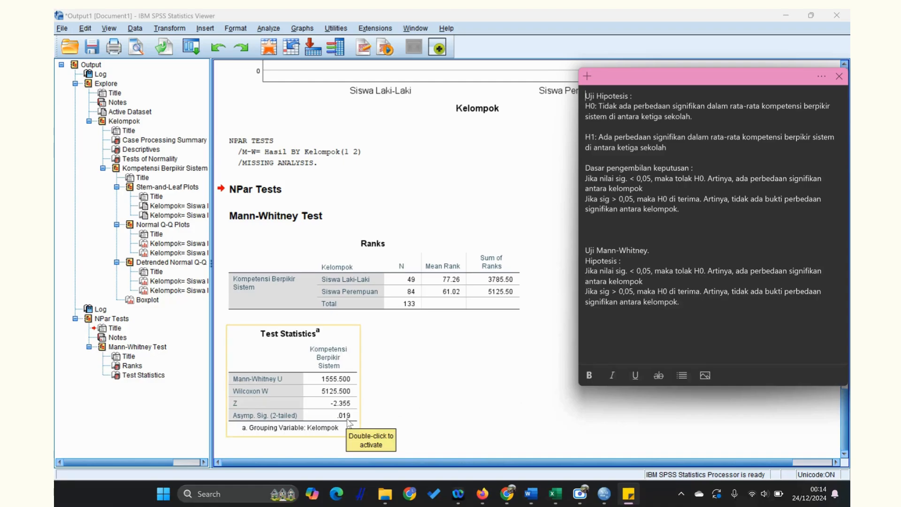
left_click(254, 225)
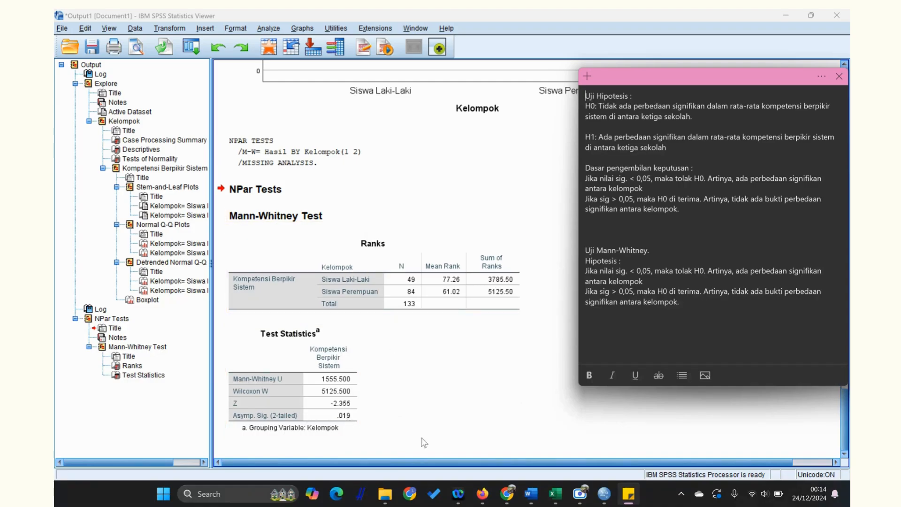
left_click(580, 498)
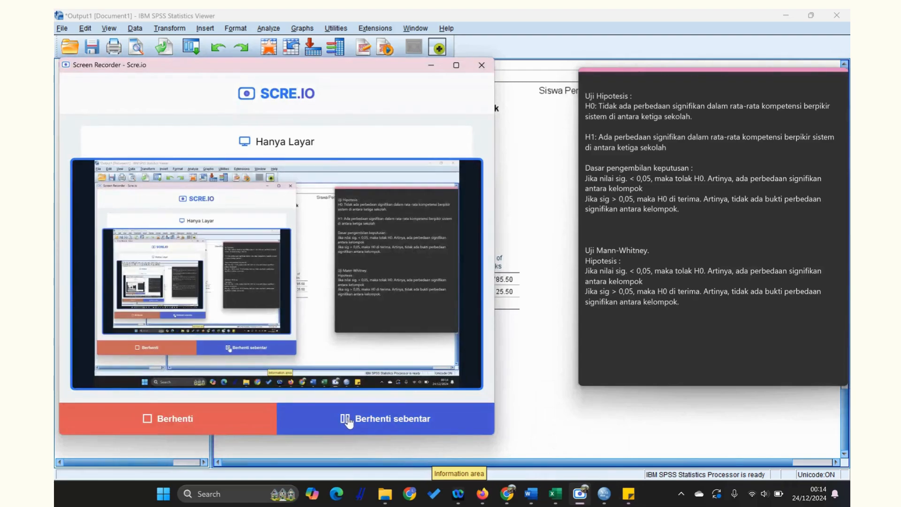